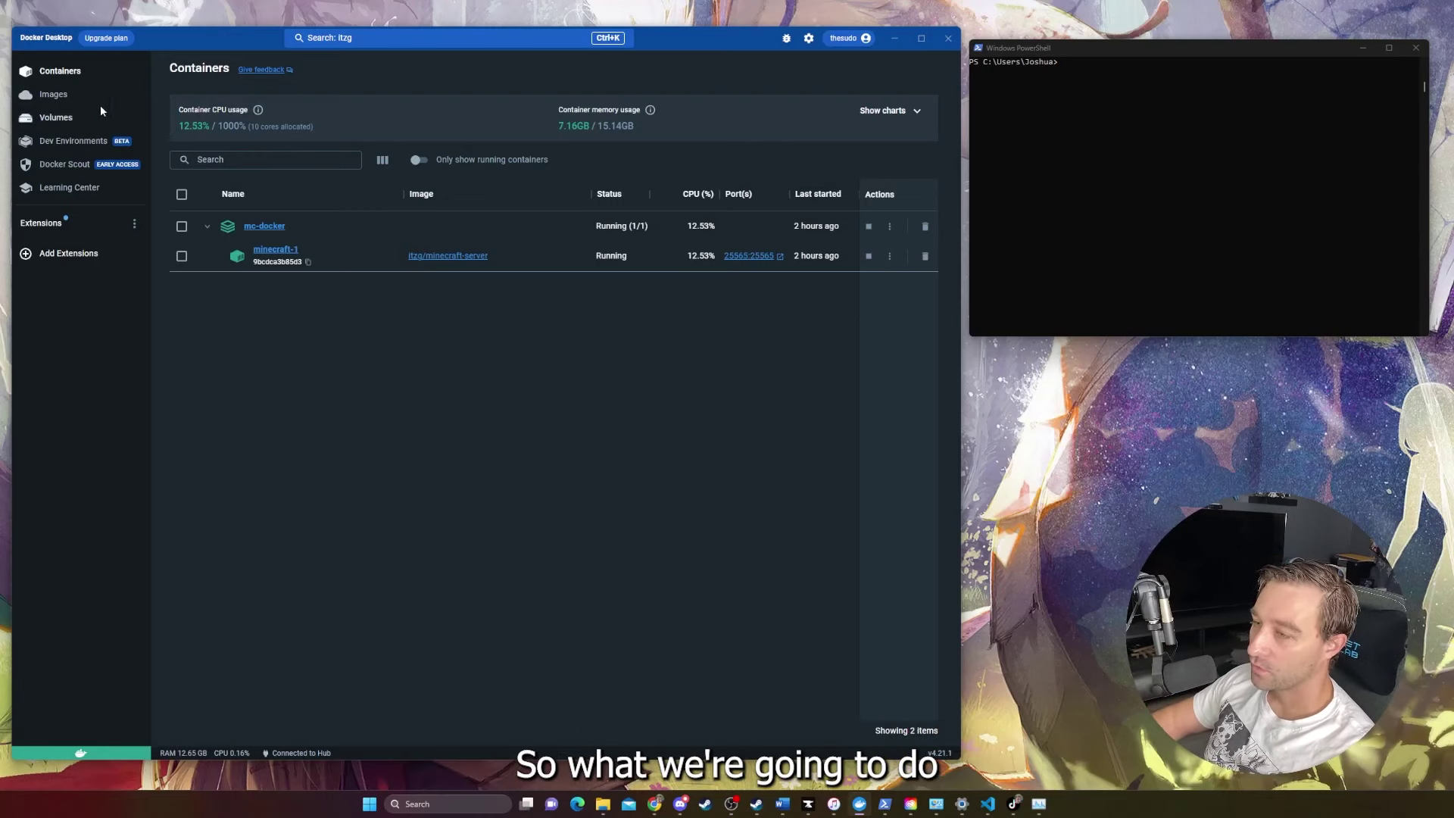
Search 'prometheus' and run bitnami/prometheus as container 'prometheus' on host port 9090
left_click(387, 41)
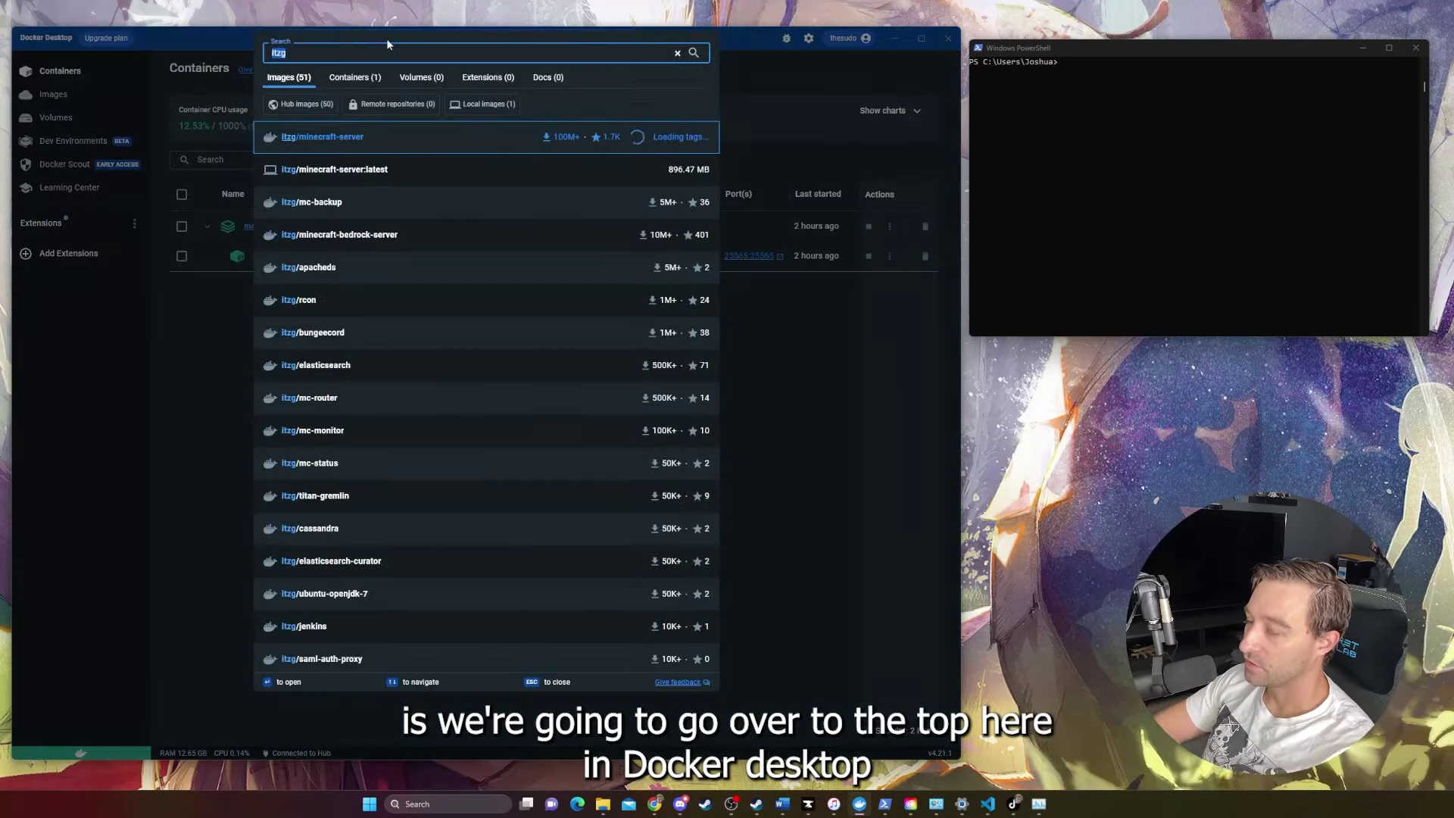
key("BackSpace")
type("pr")
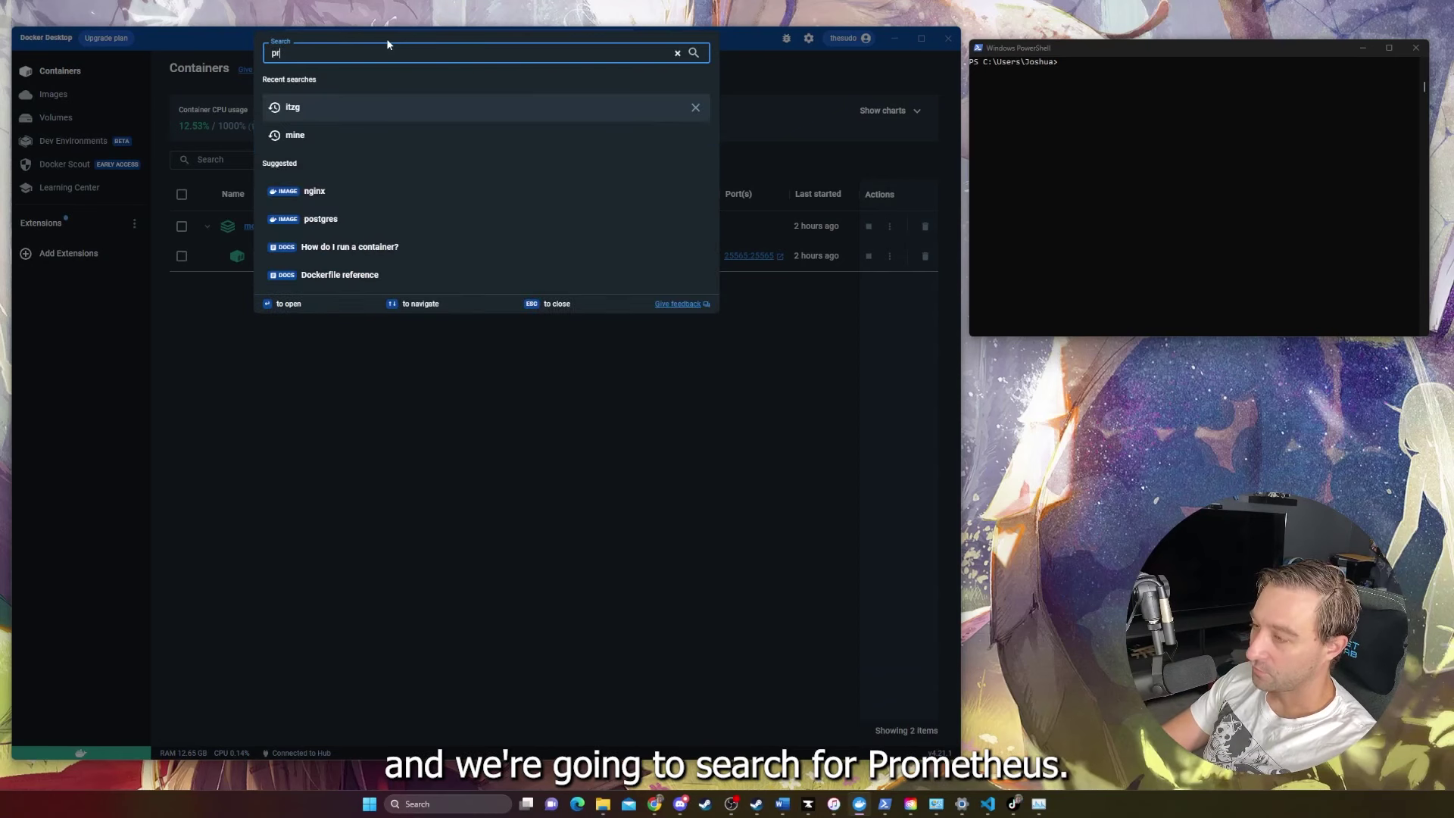
type("ometheus")
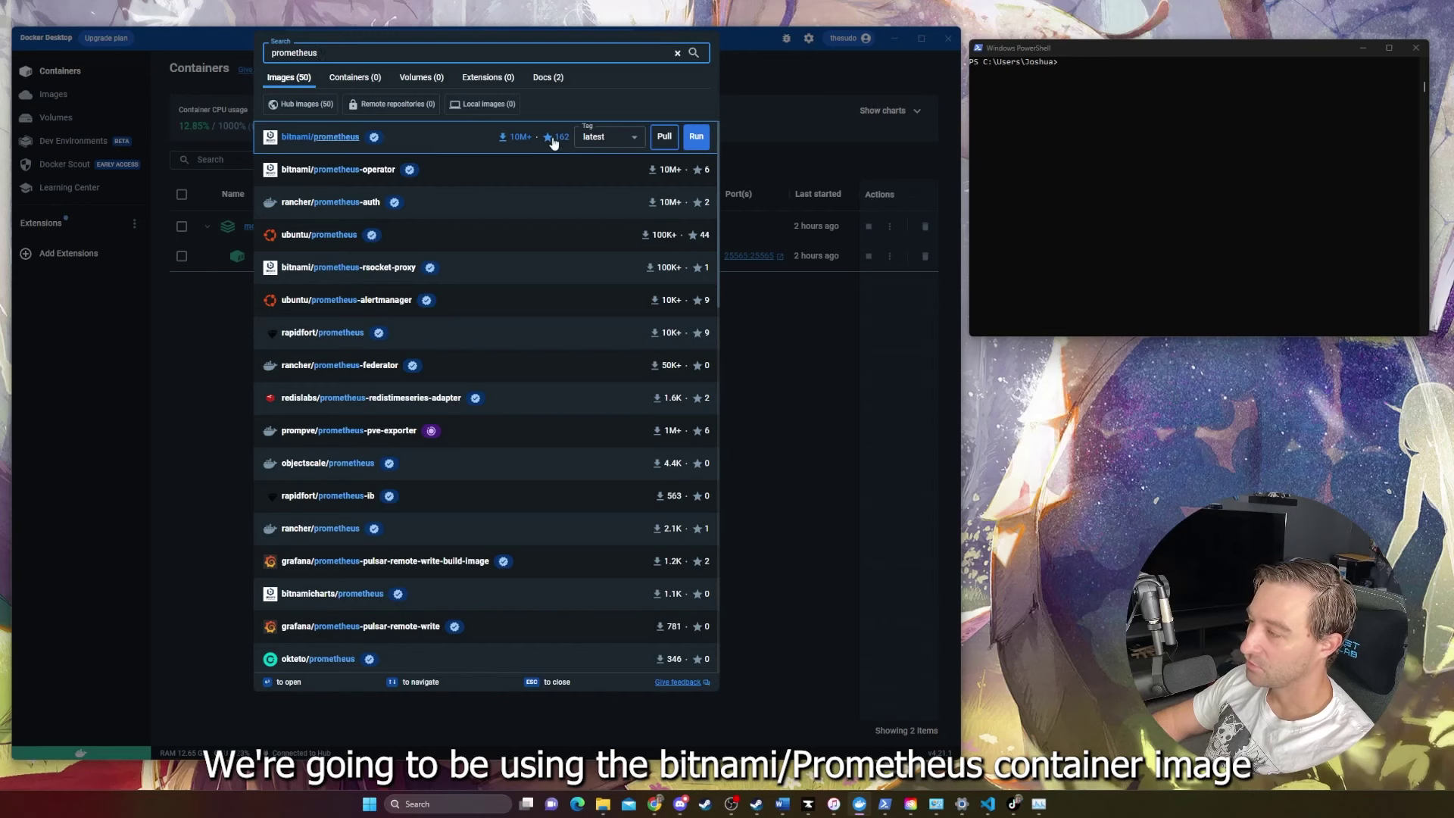
left_click(691, 143)
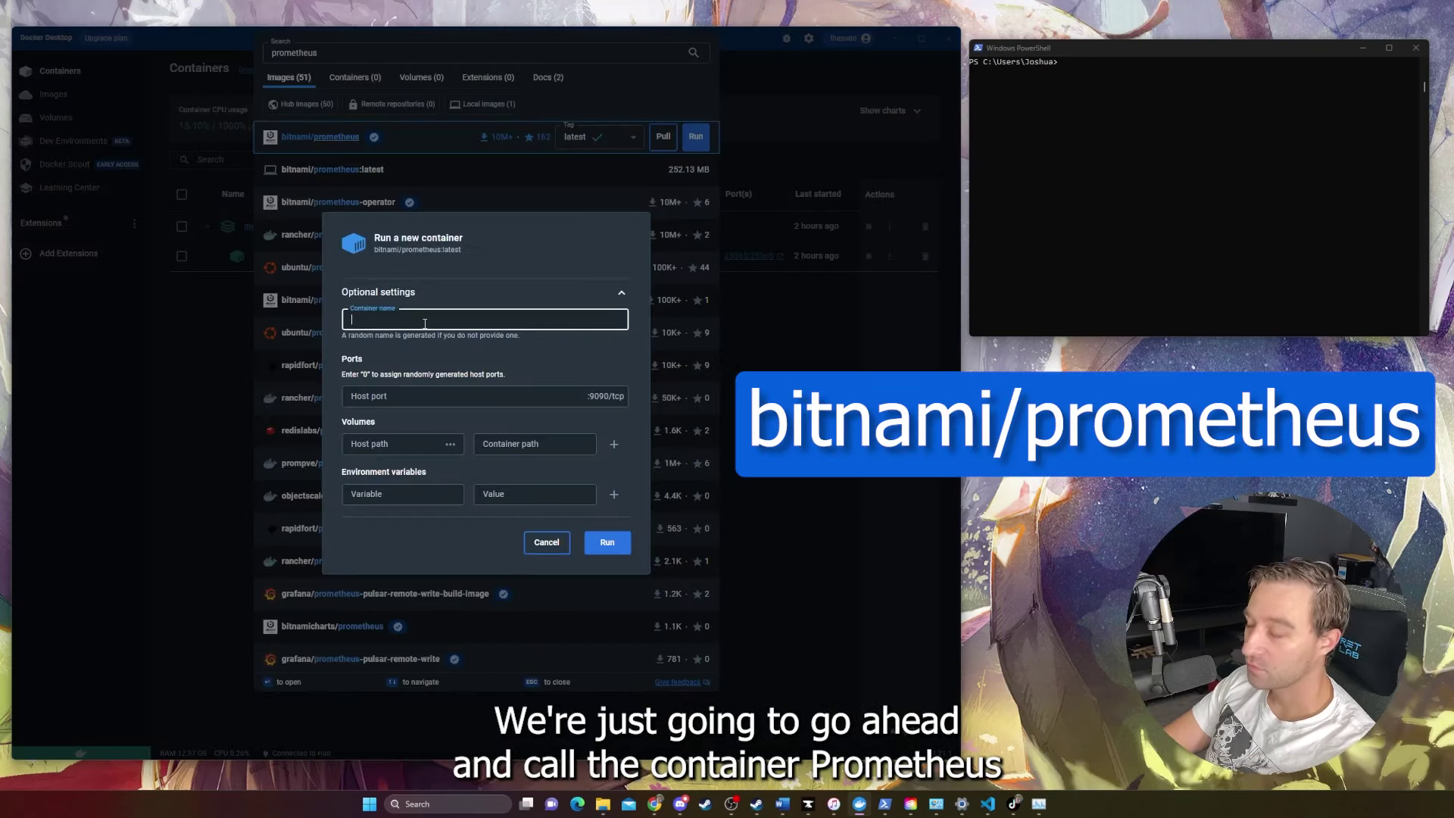
type("prometheus")
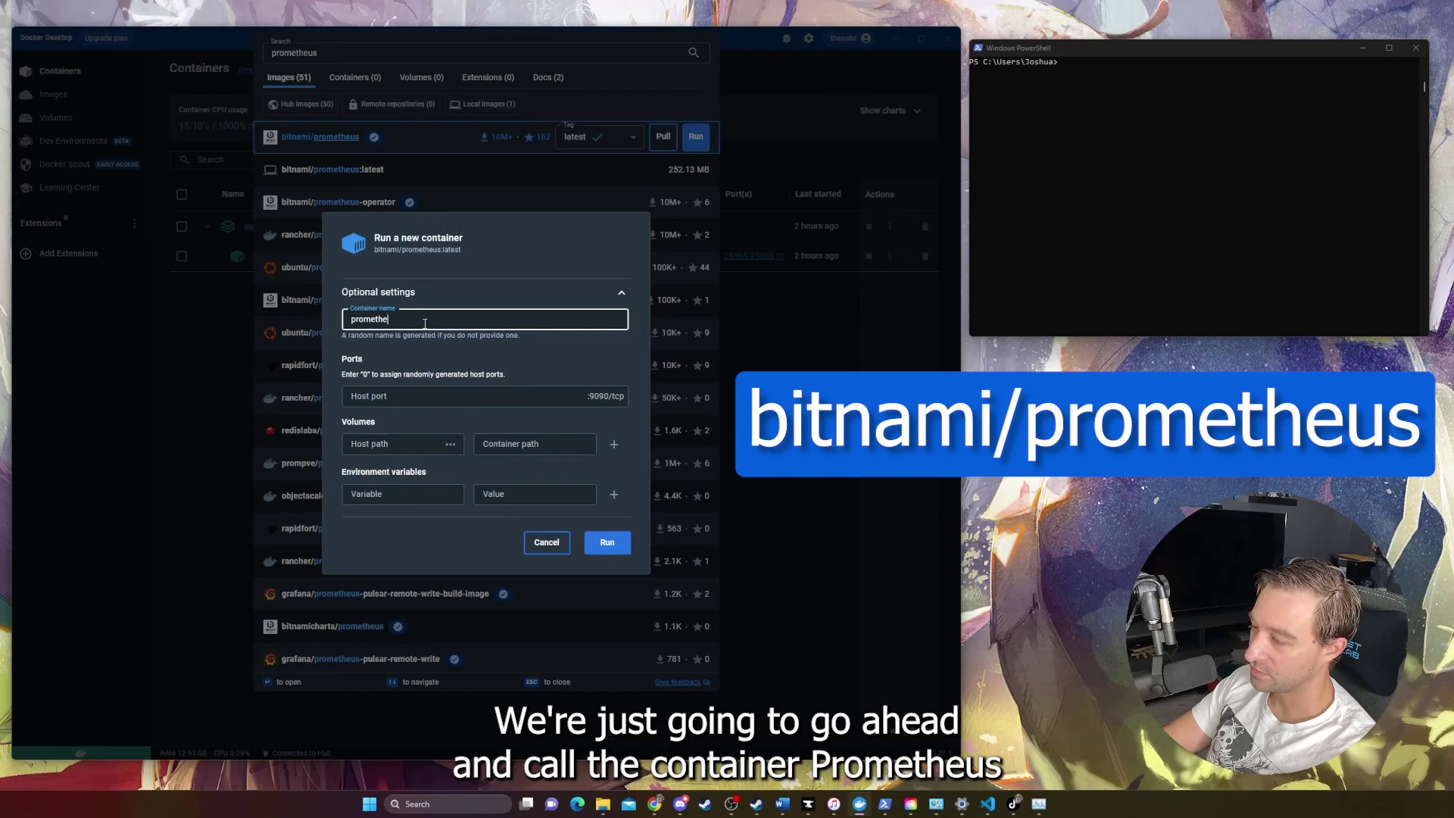
left_click(409, 399)
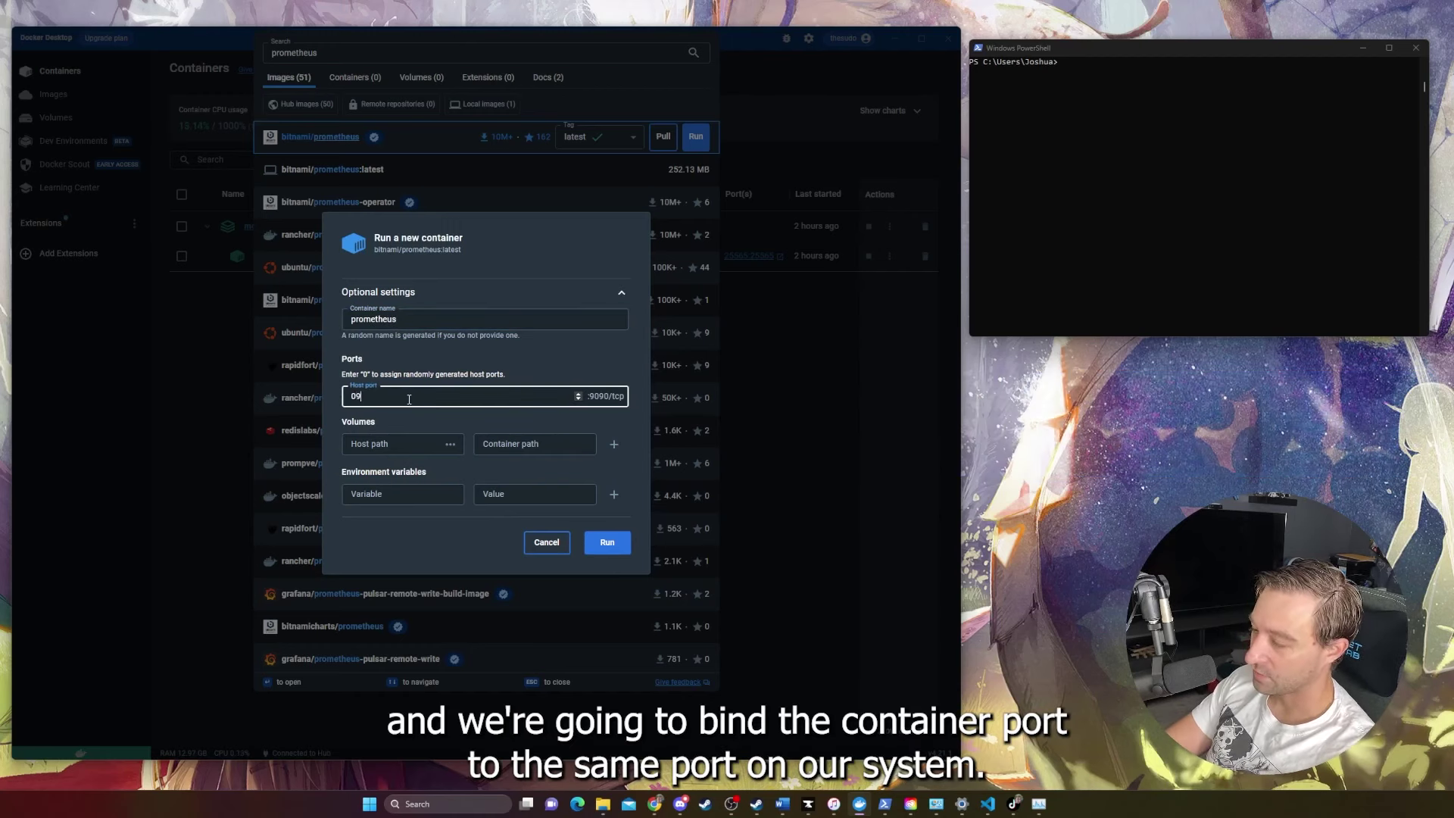
type("9090")
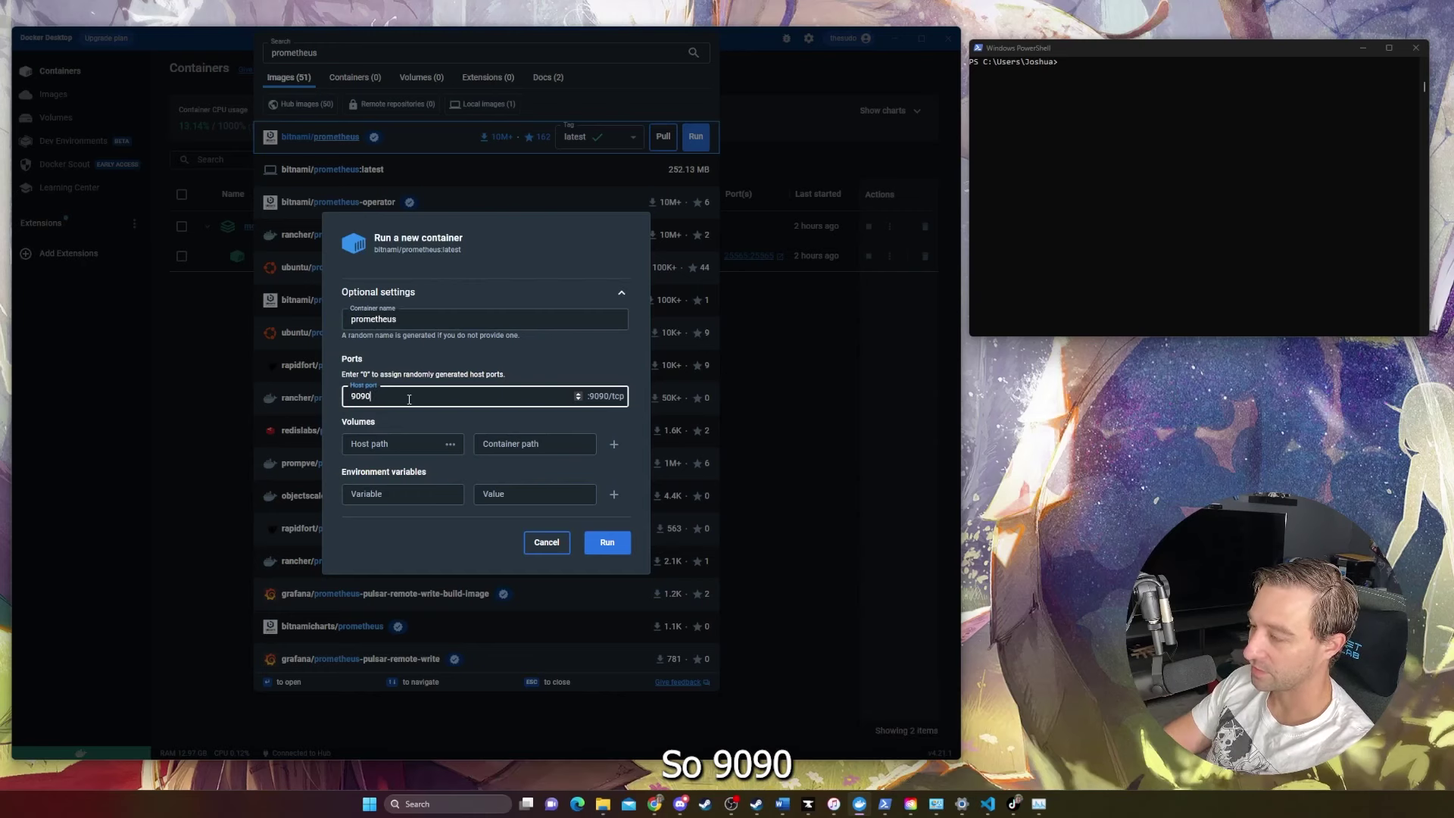
left_click(396, 440)
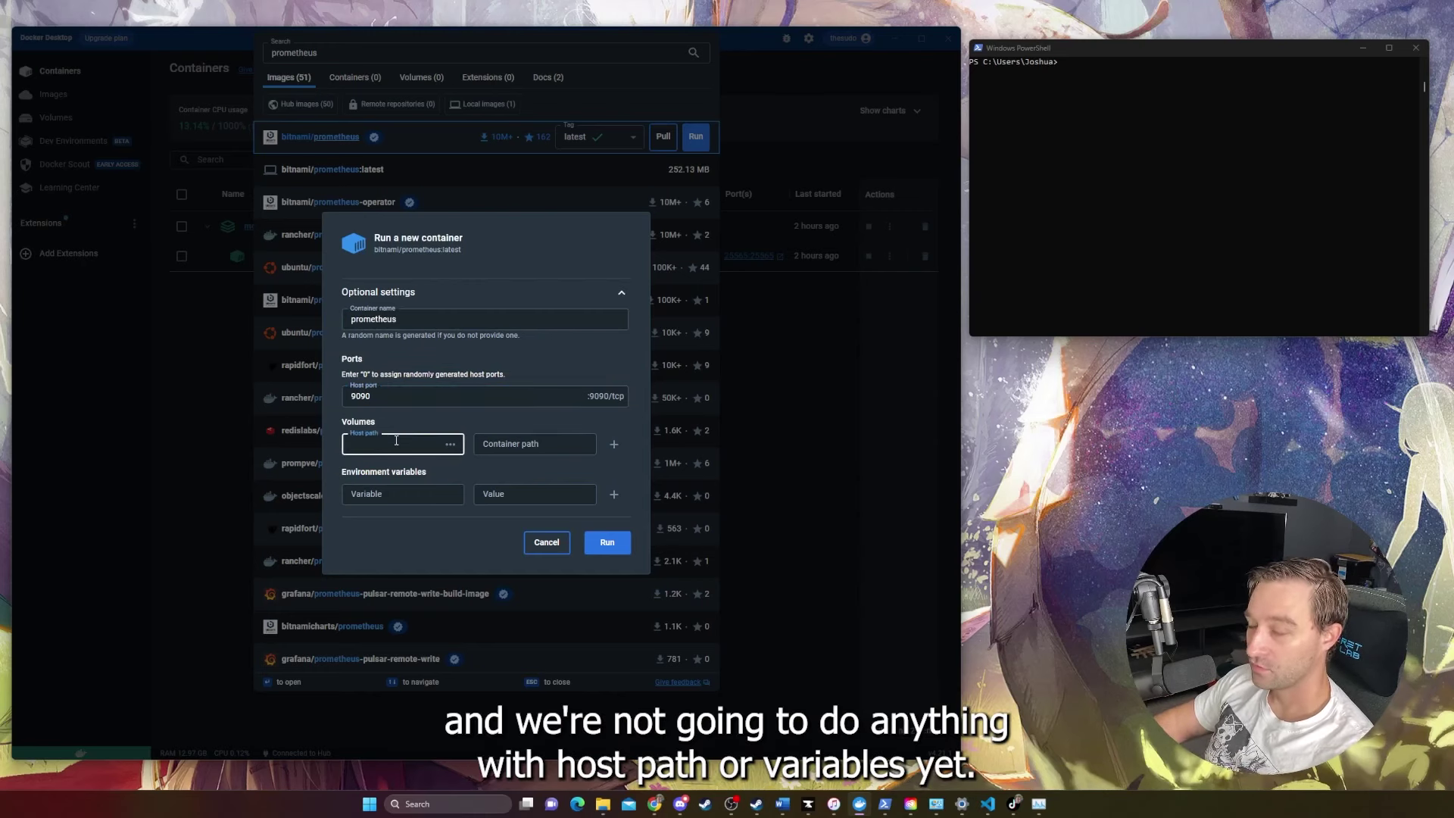
left_click(394, 493)
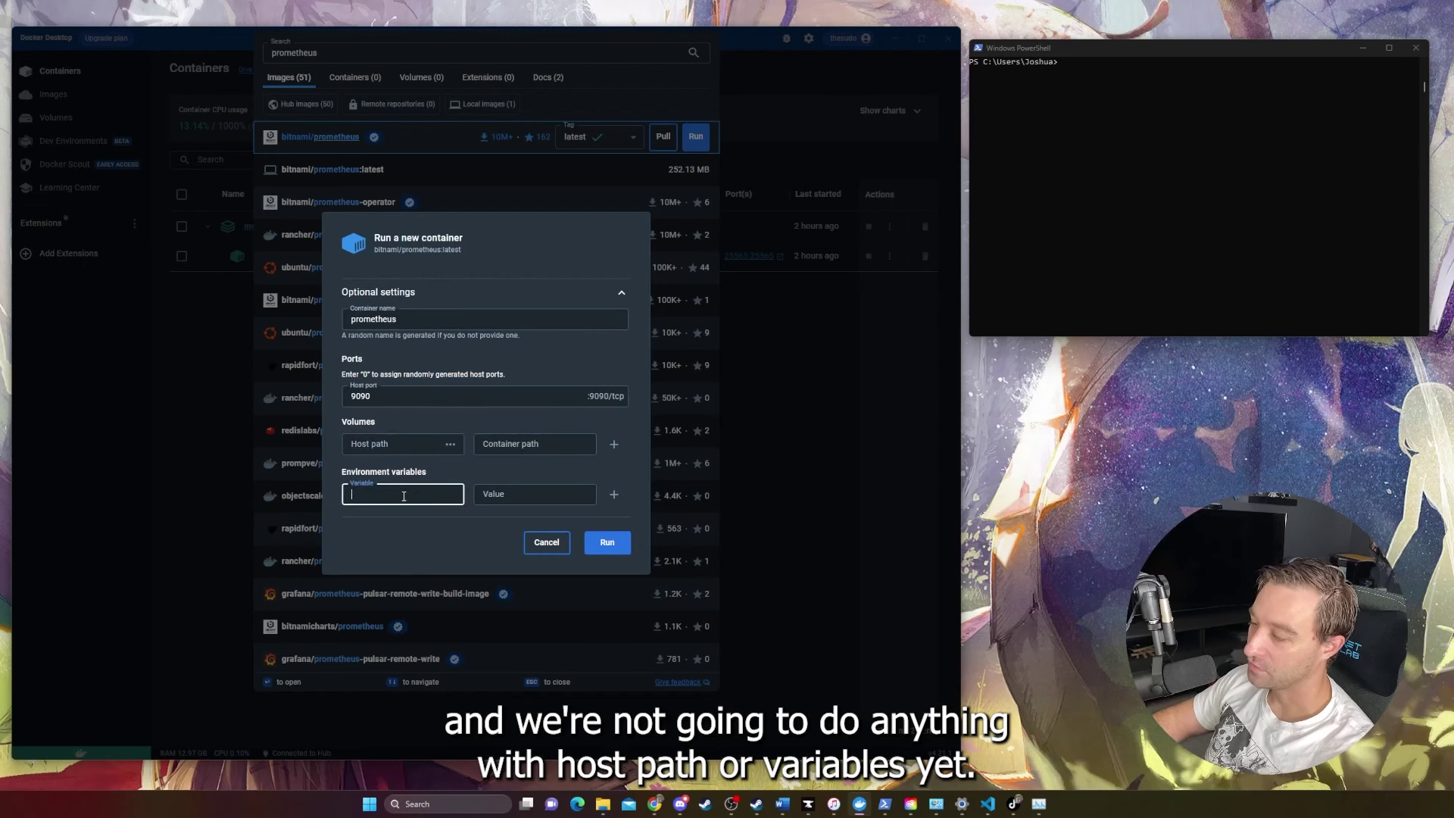
left_click(608, 542)
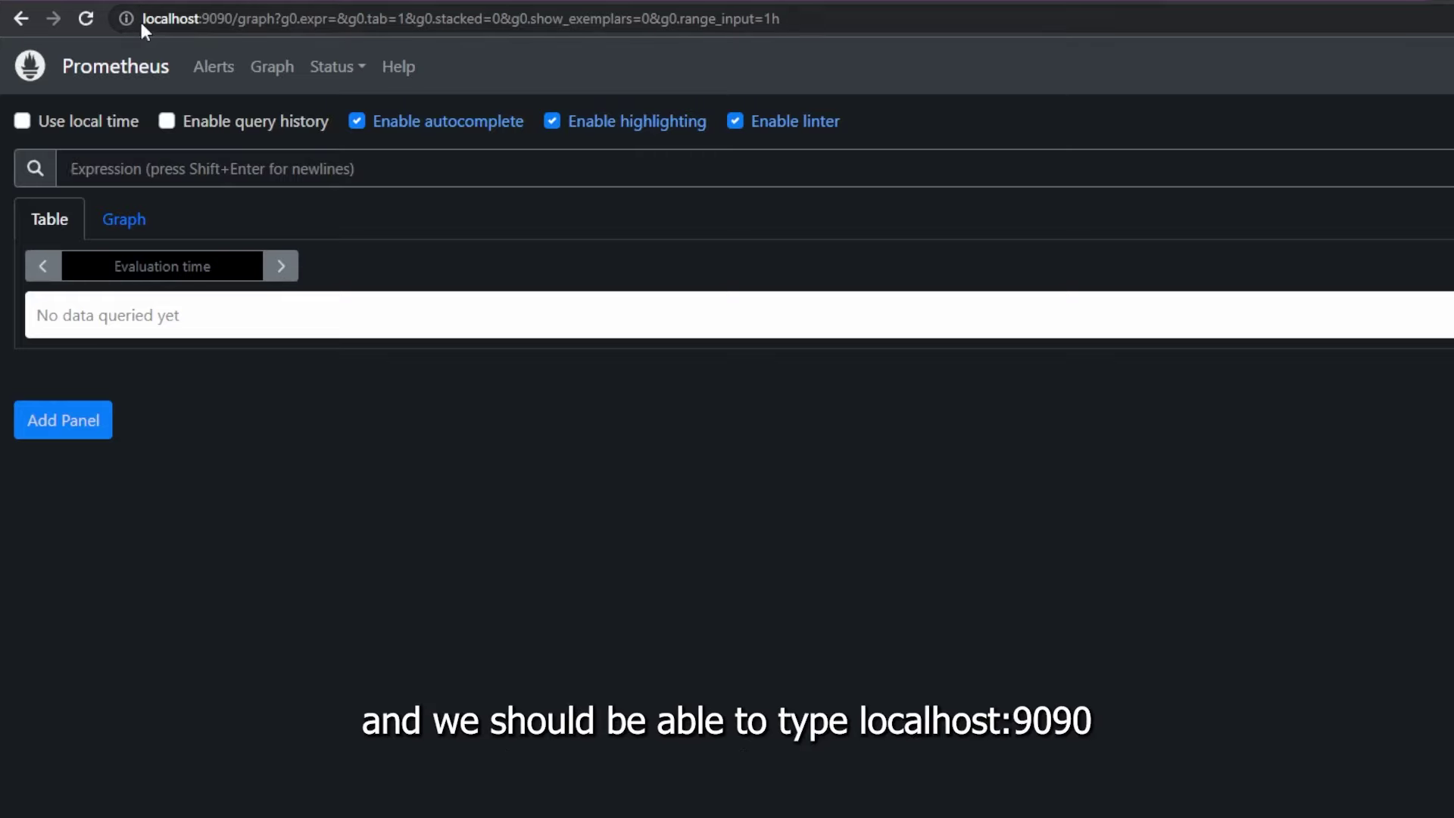
left_click_drag(144, 18, 227, 18)
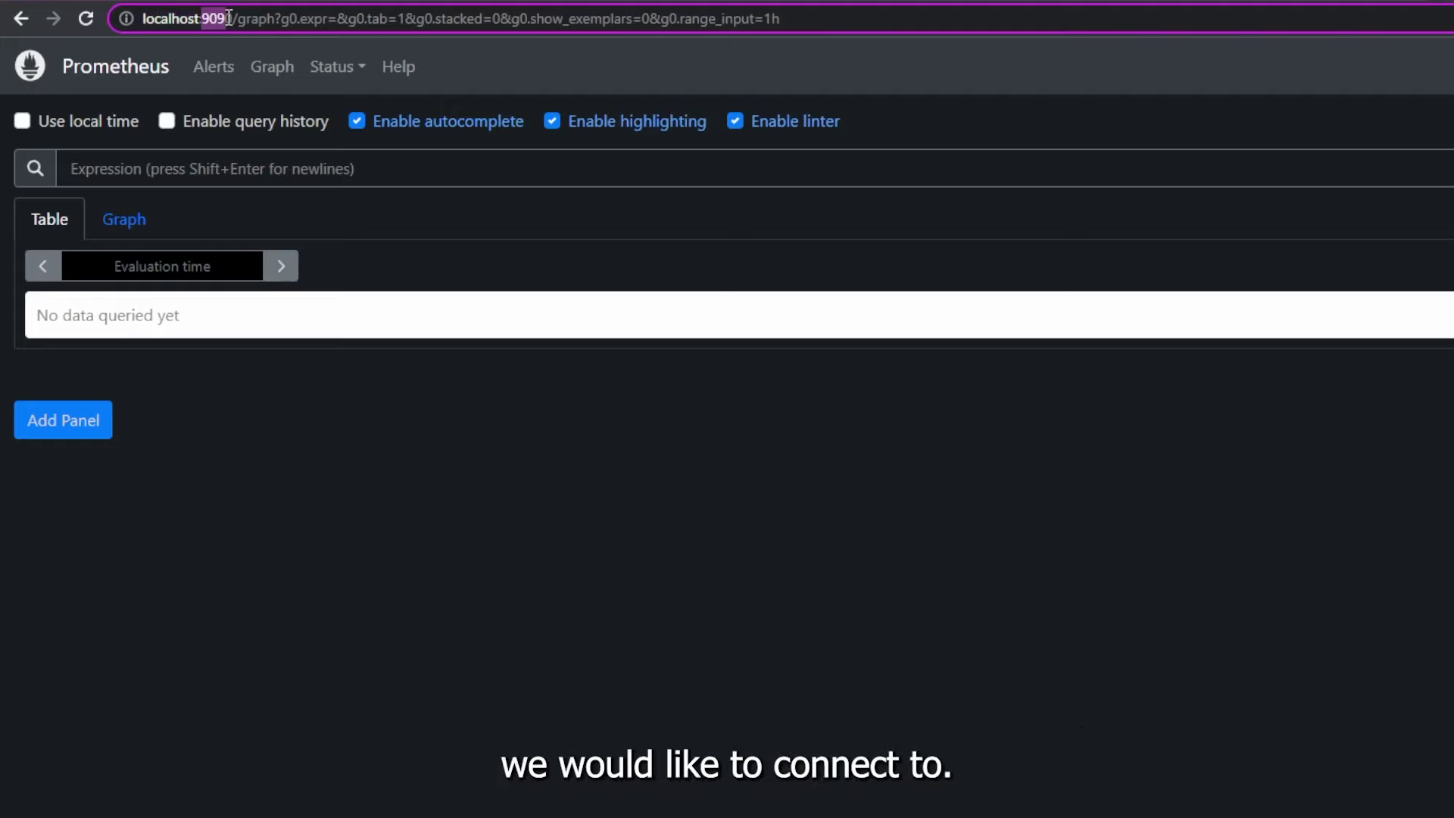
left_click(379, 576)
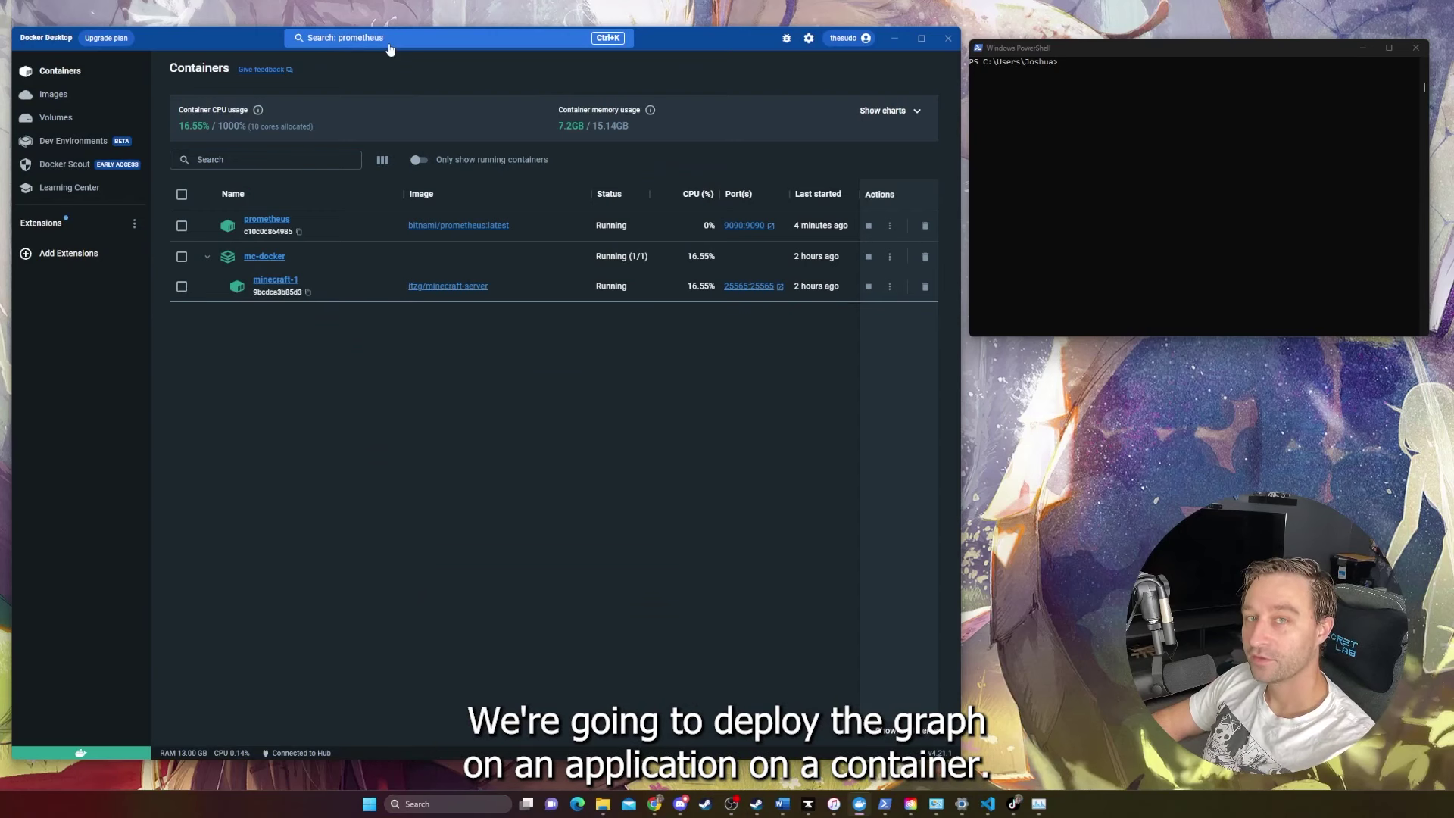
Search 'grafana' and run grafana/grafana as container 'grafana' on host port 3000
left_click(390, 44)
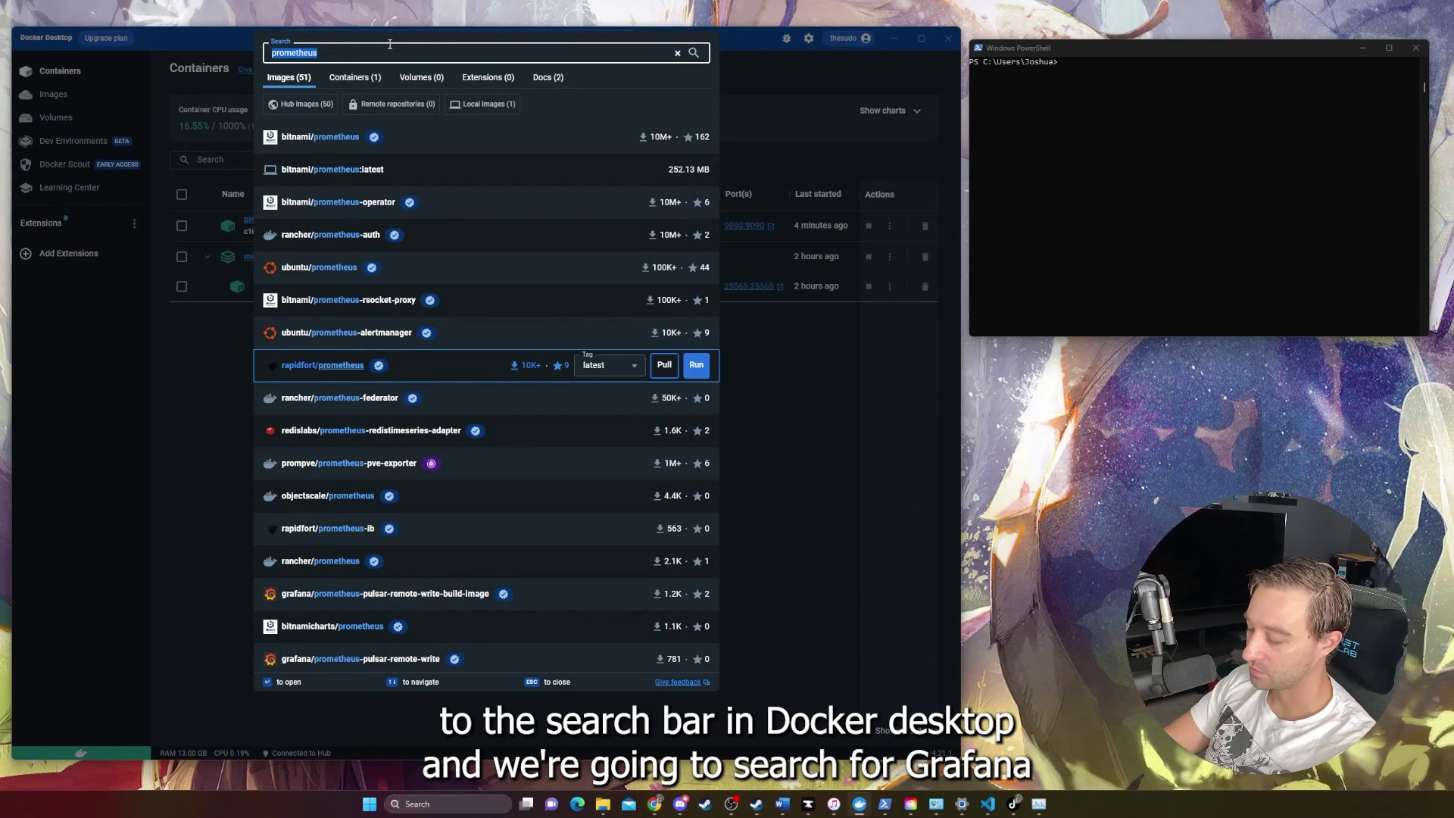
type("grafana")
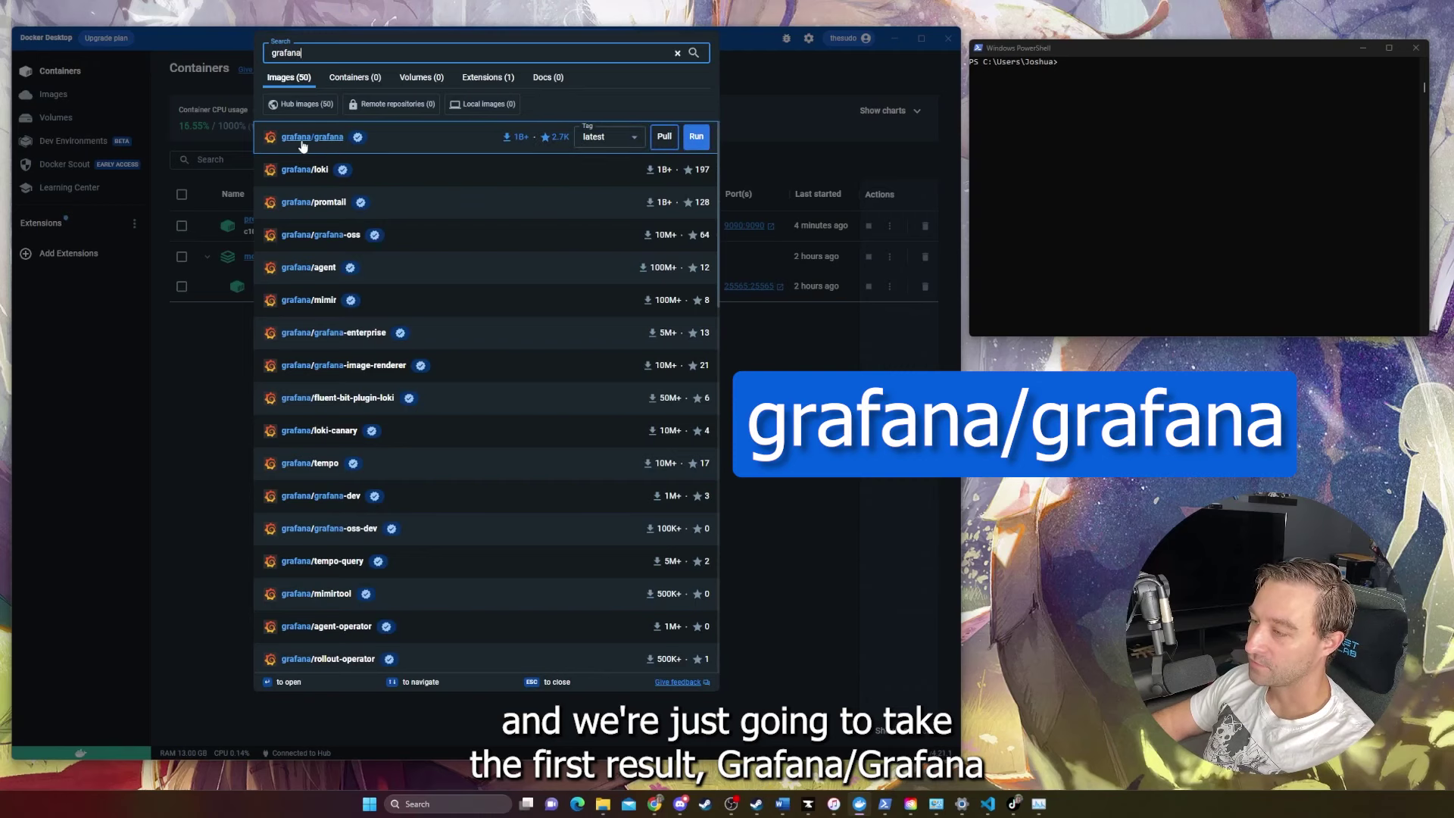
left_click(696, 138)
type("gr")
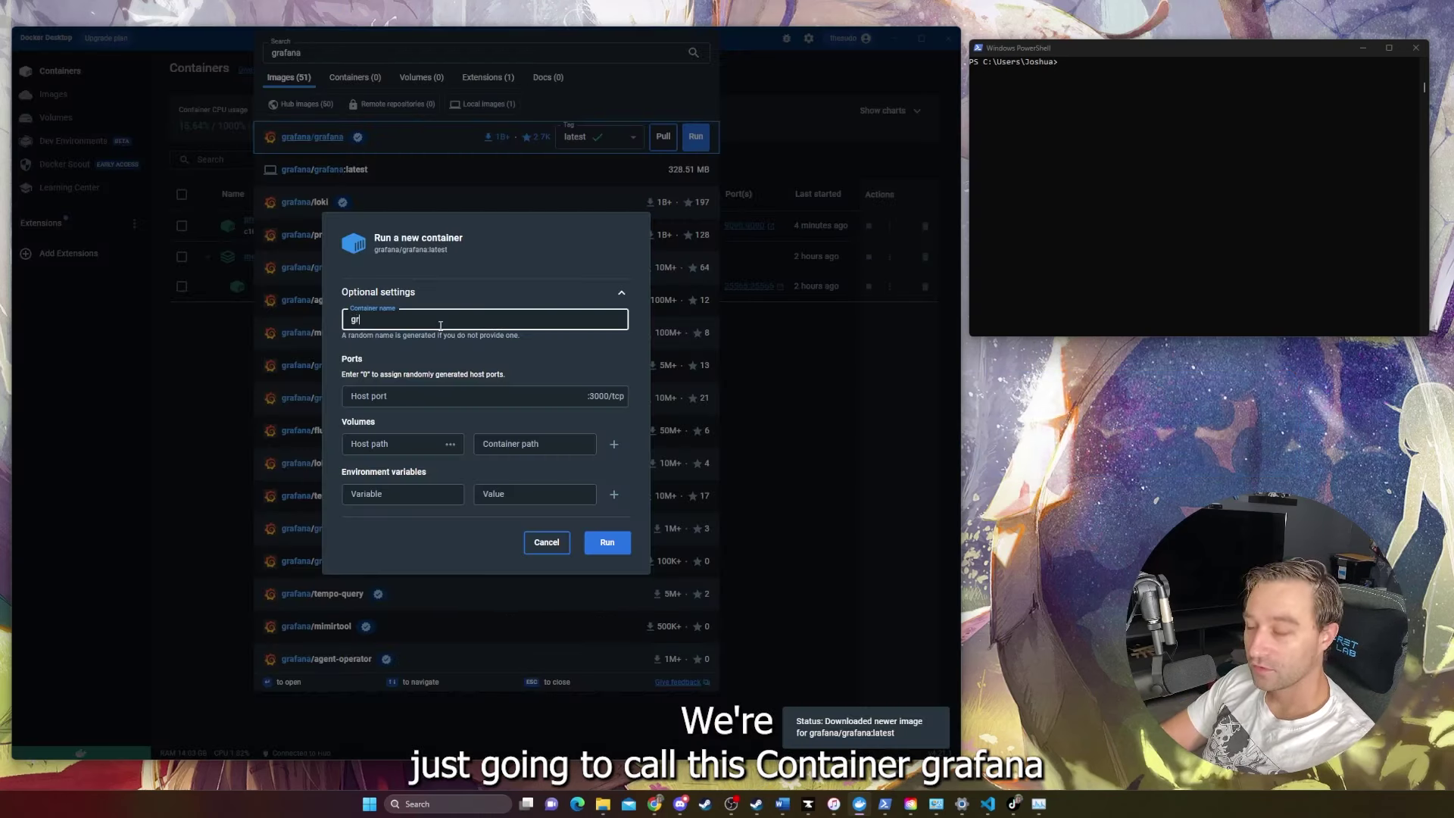
type("afana")
key("Tab")
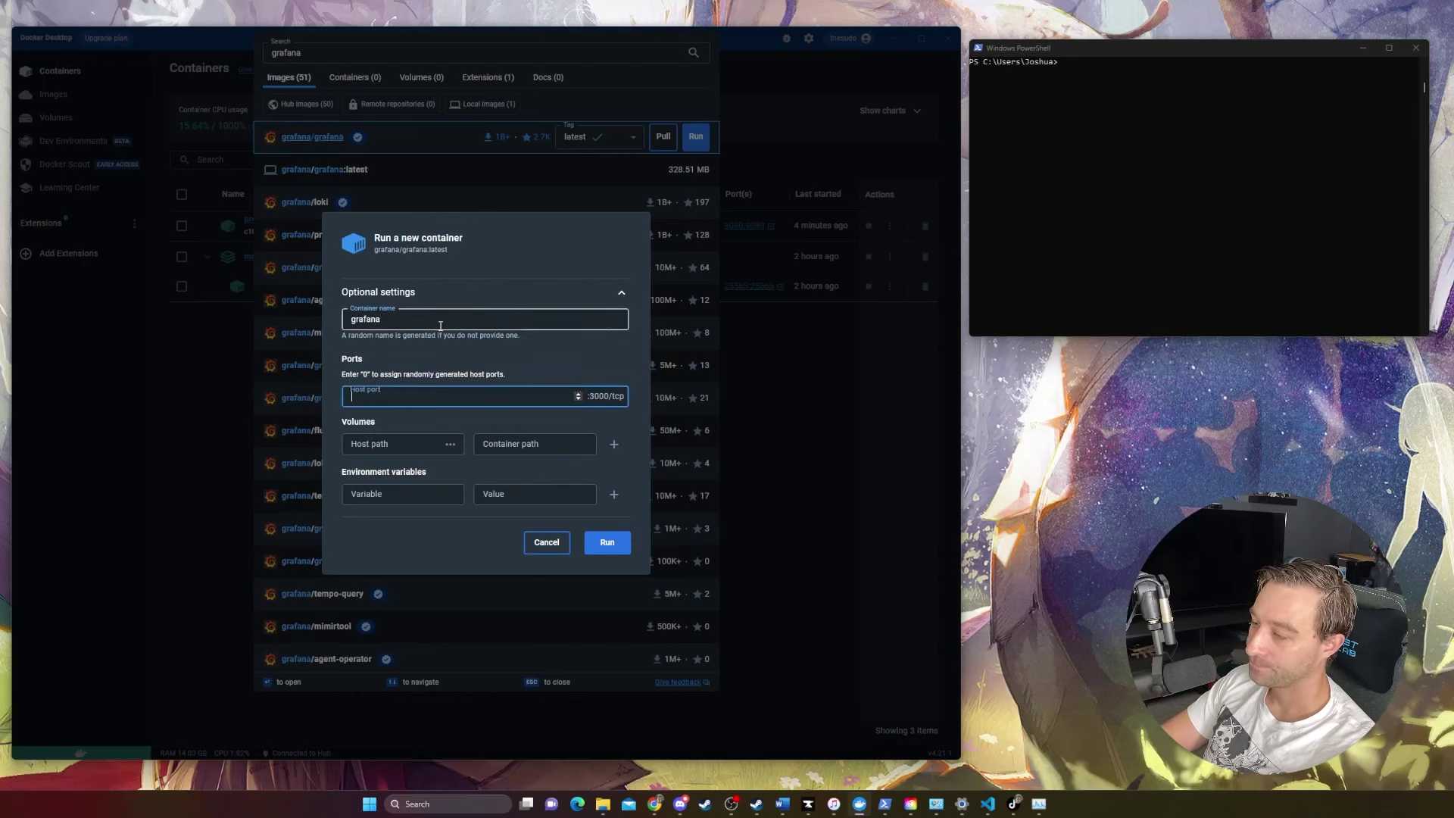
type("30")
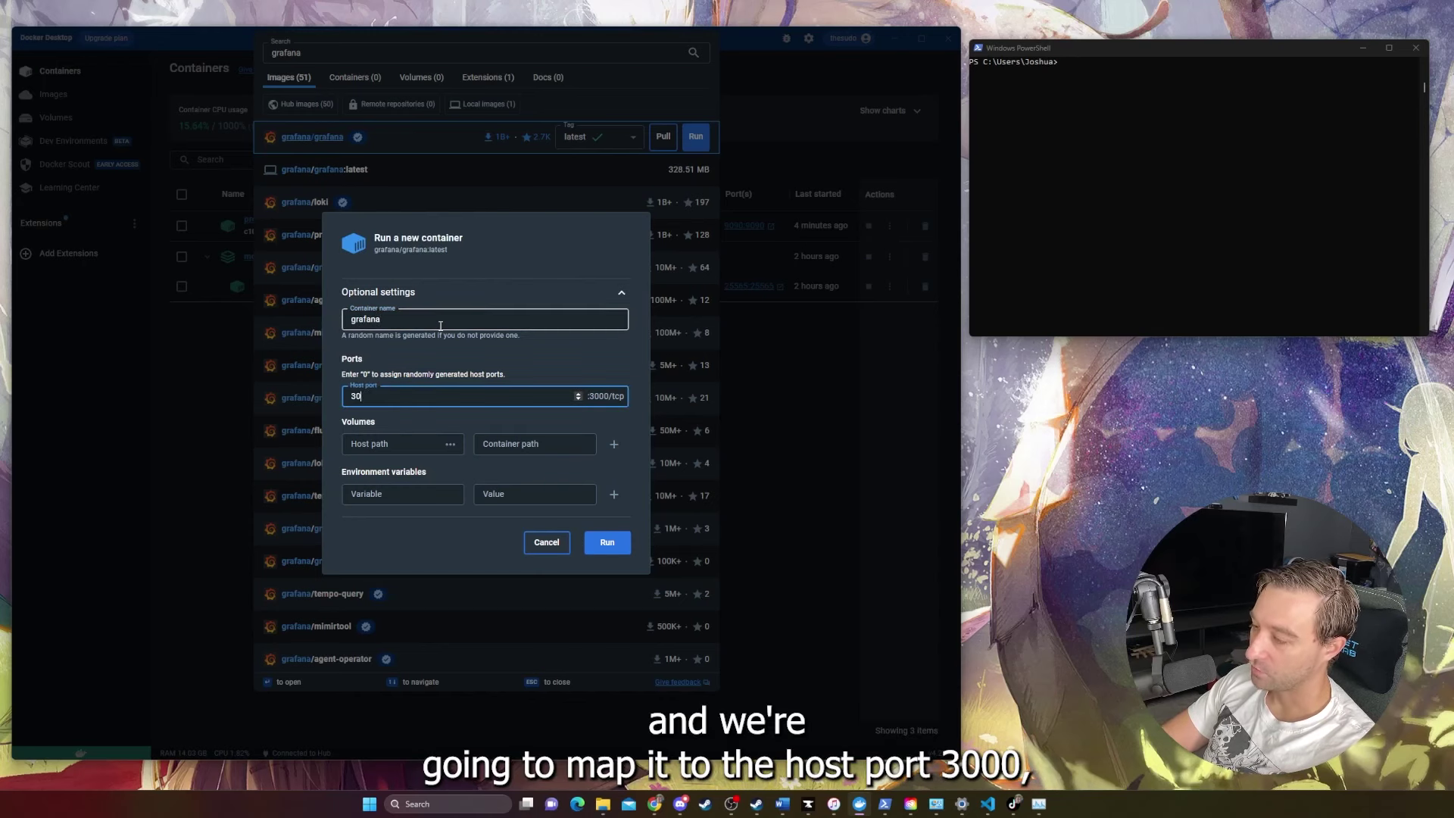
type("00")
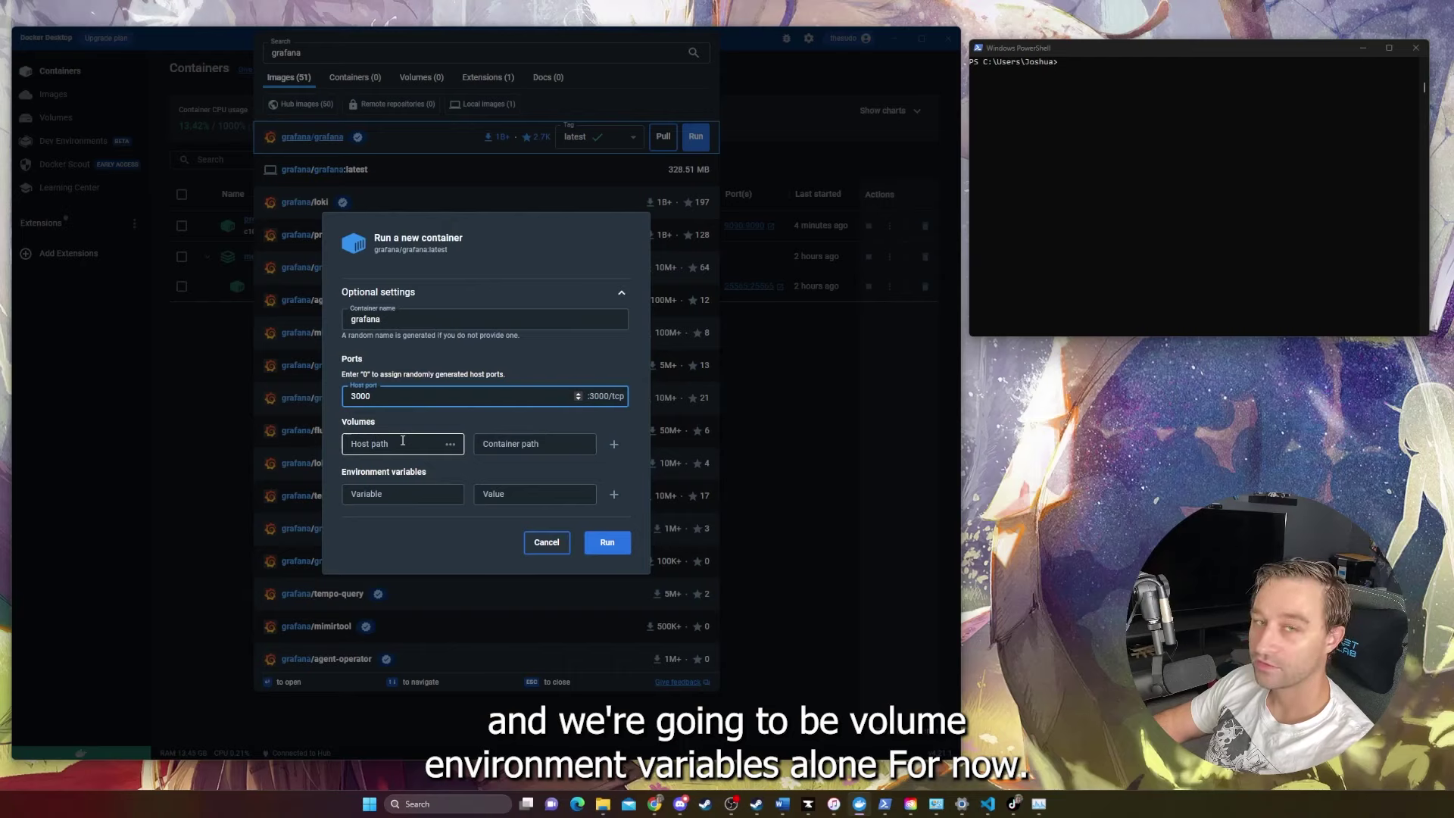
left_click(607, 542)
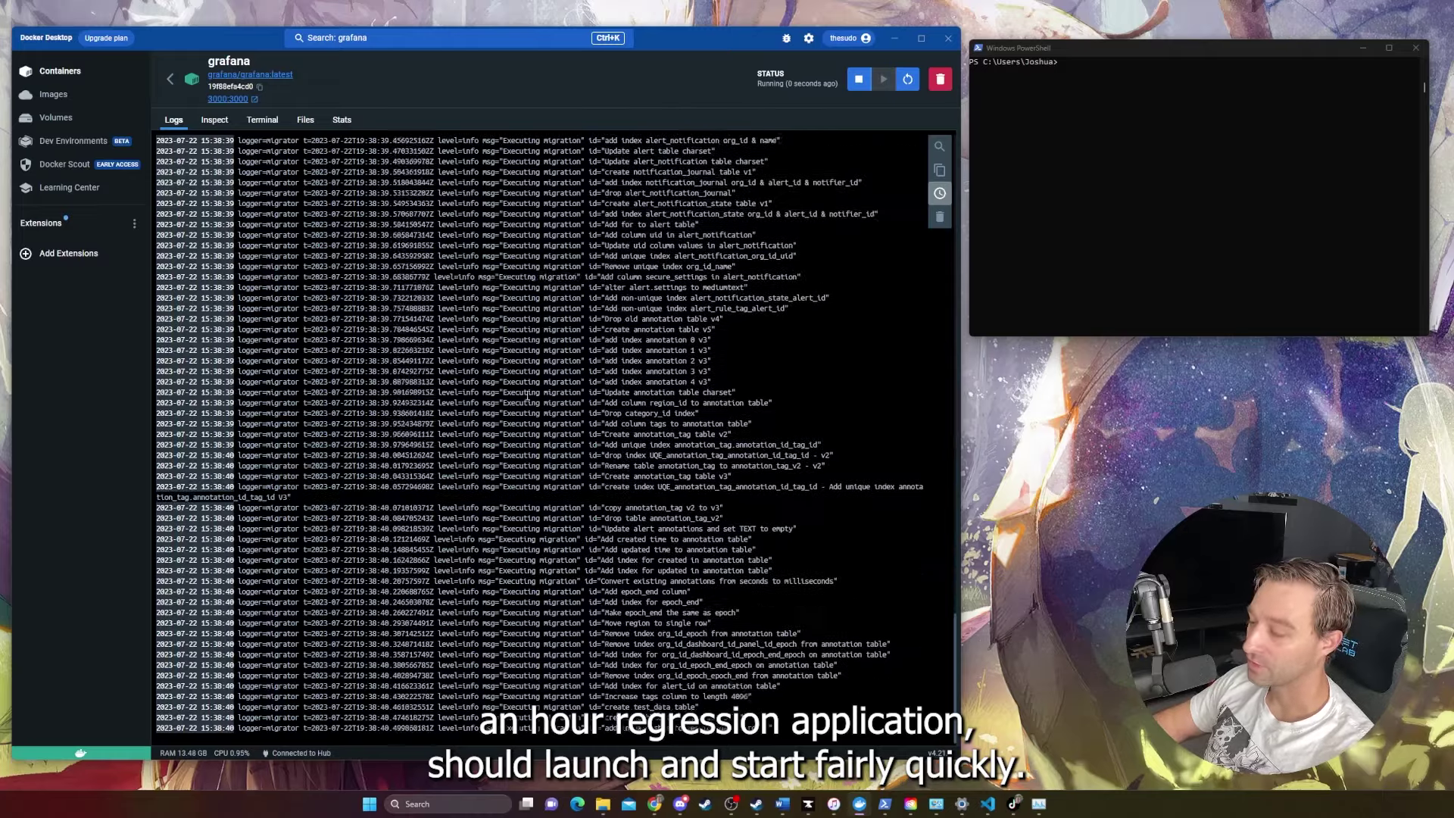
left_click(1210, 153)
key("Up")
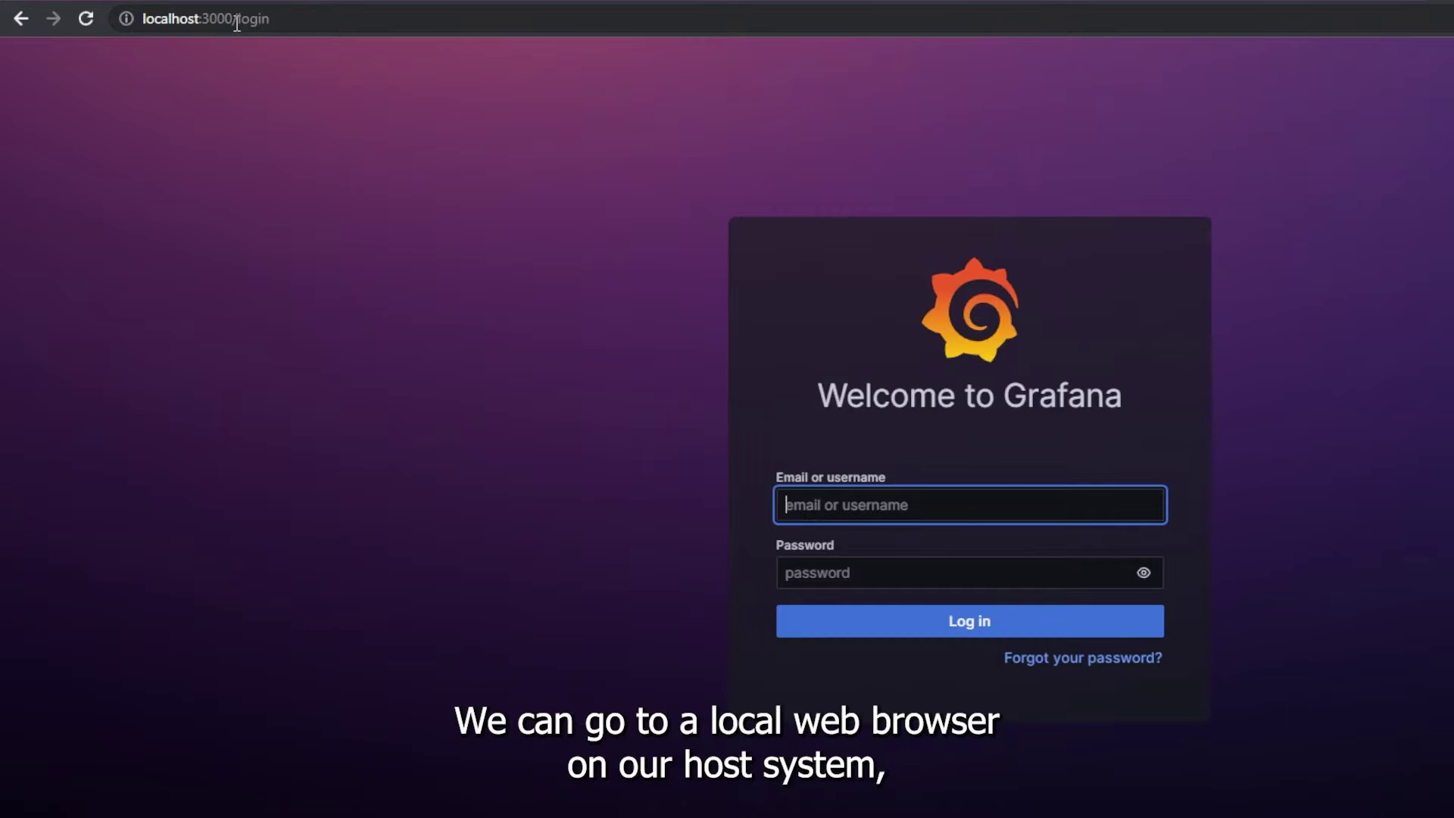
Log into Grafana at localhost:3000 with the default administrator username and password
left_click(198, 15)
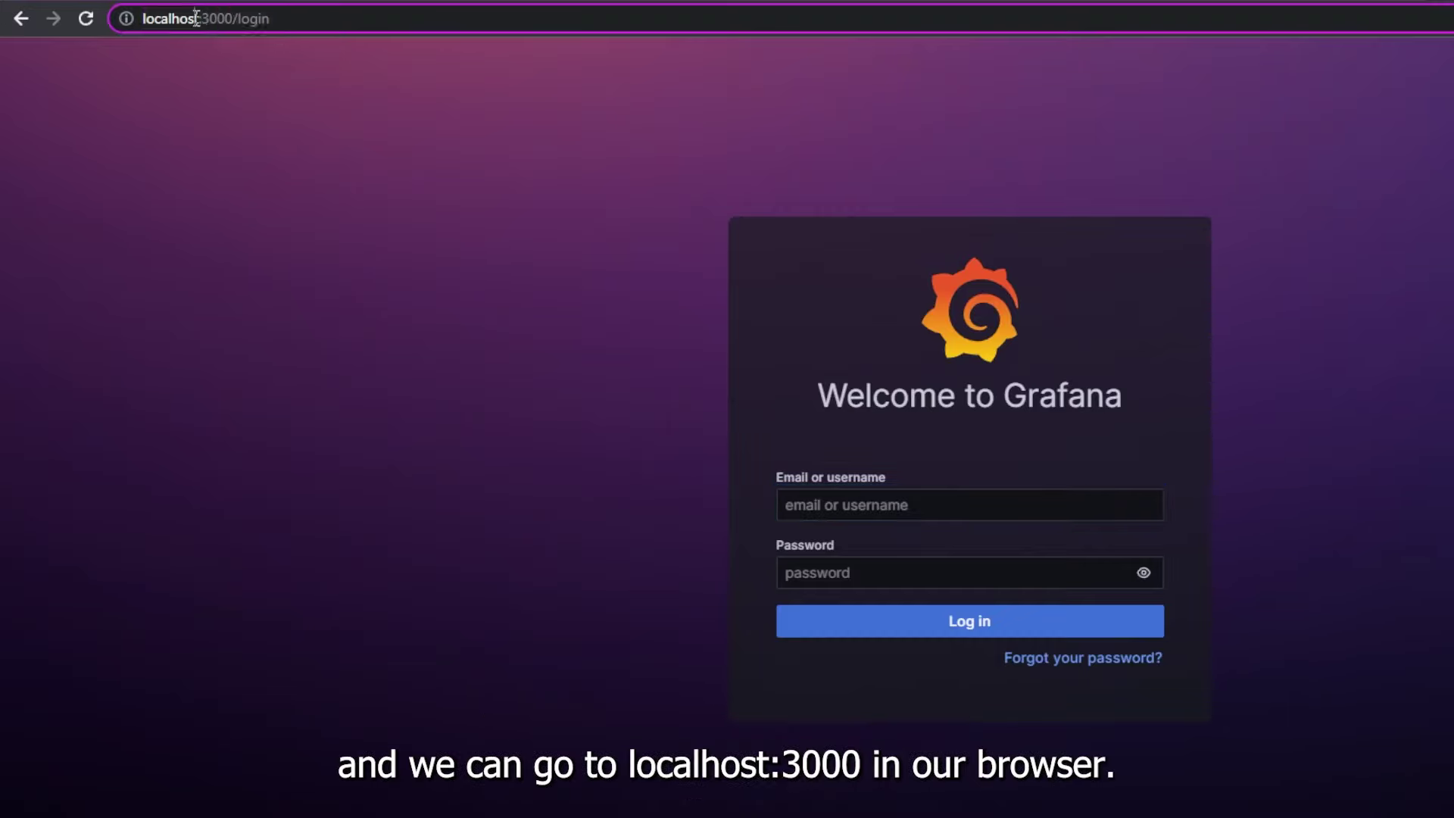
left_click(203, 15)
left_click_drag(202, 15, 236, 20)
left_click(829, 506)
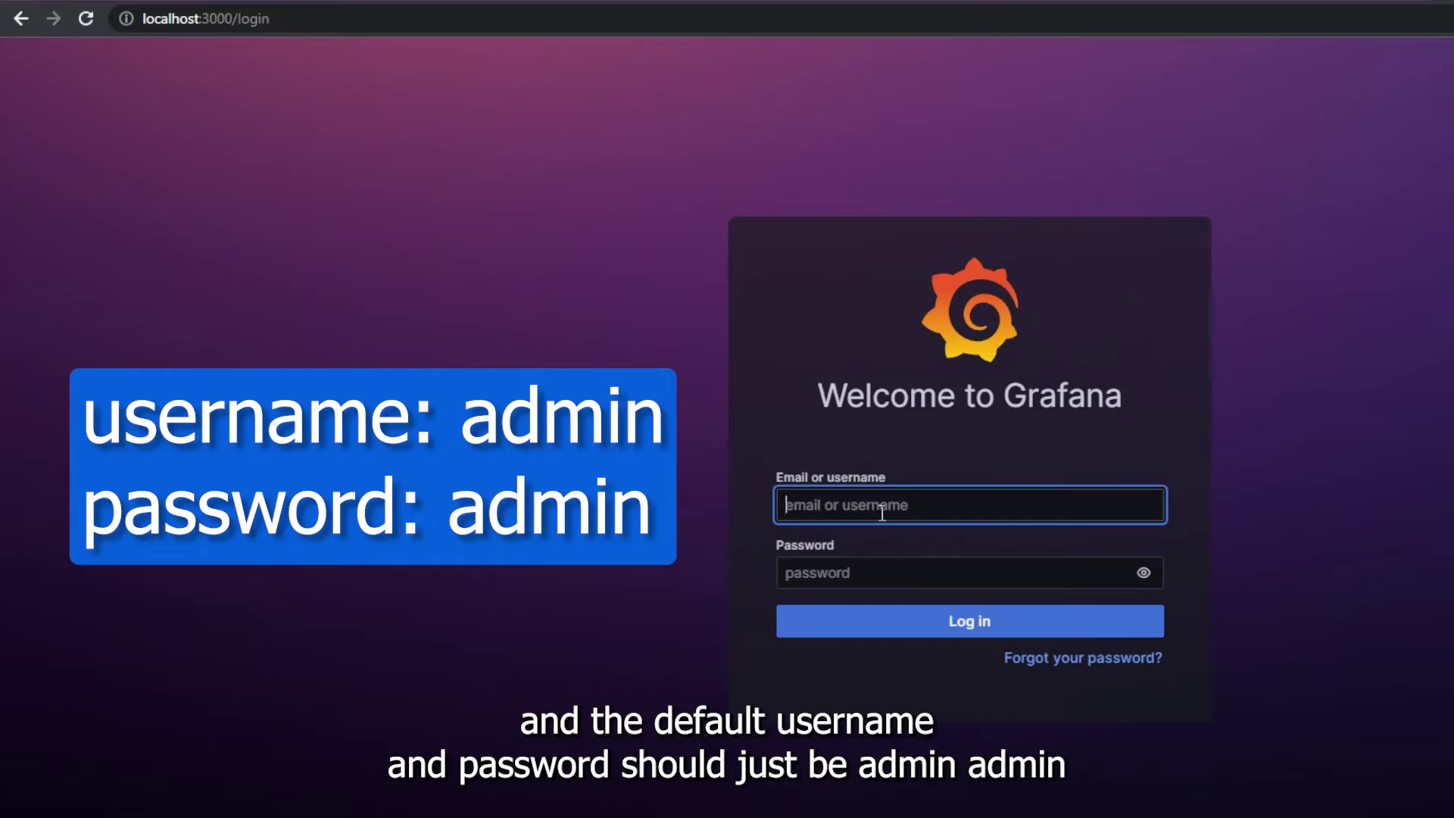
type("admin")
key("Tab")
type("admin")
key("Return")
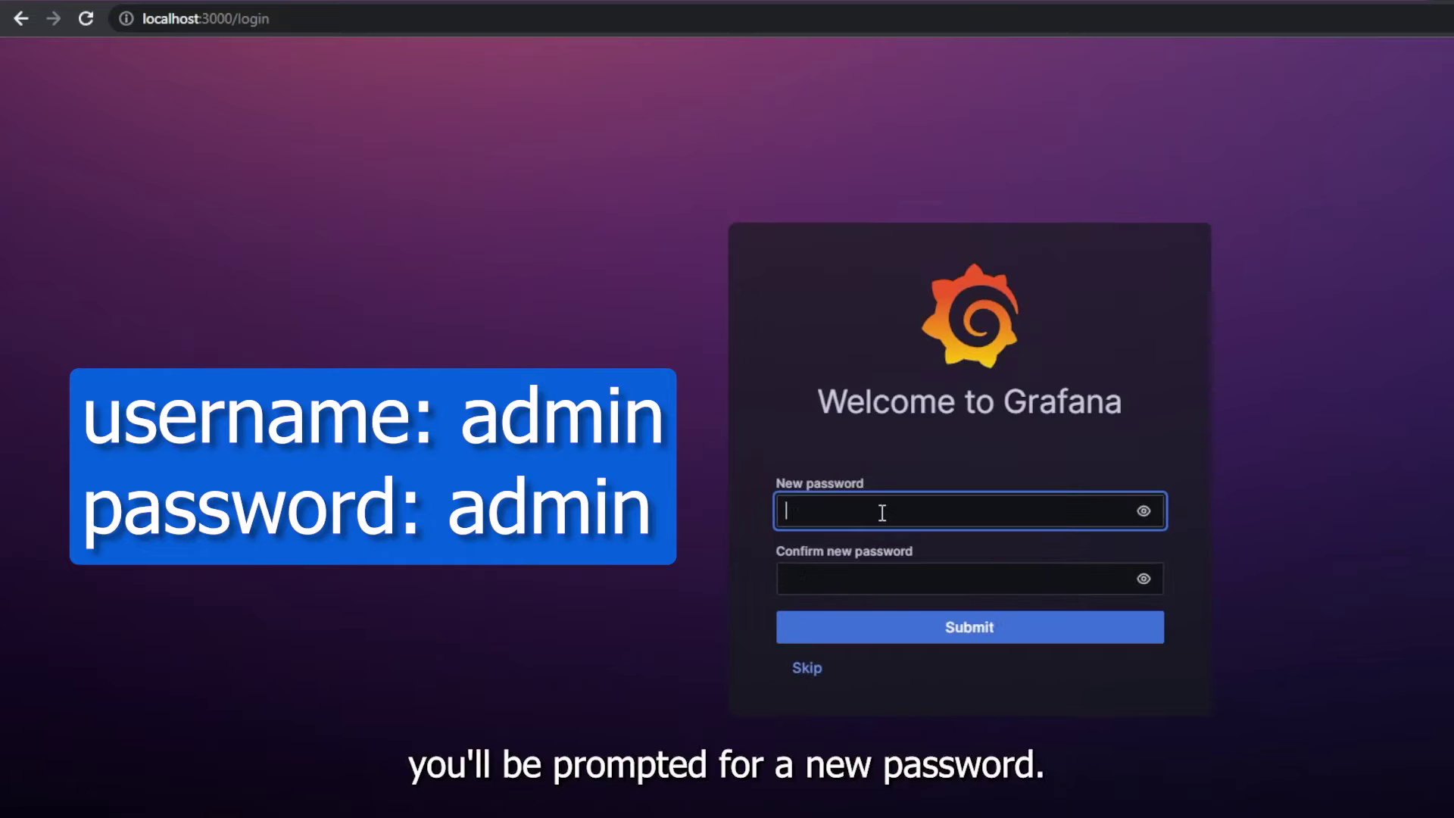
Enter and confirm a new administrator password at the change-password prompt
key("Tab")
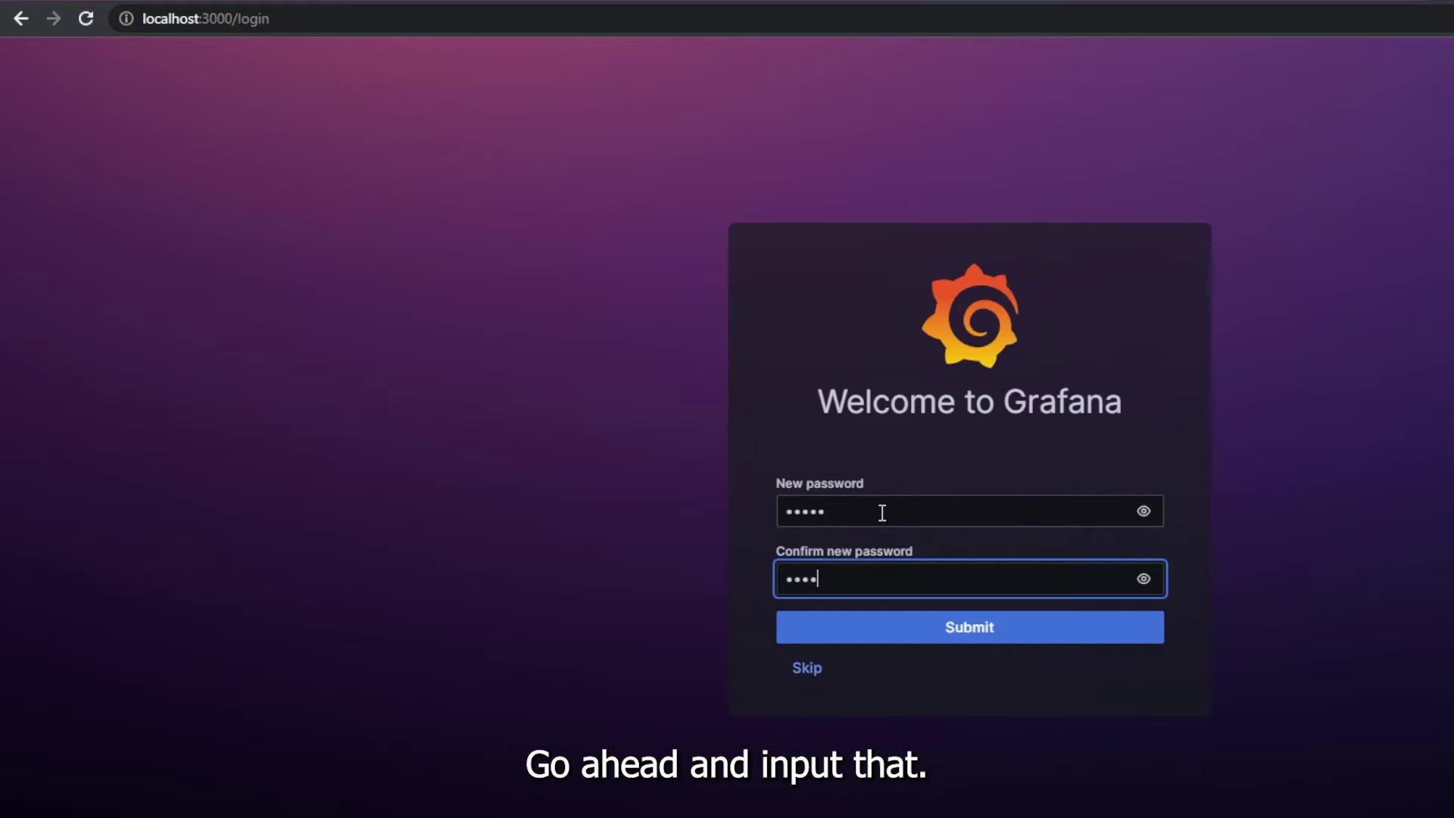
key("Return")
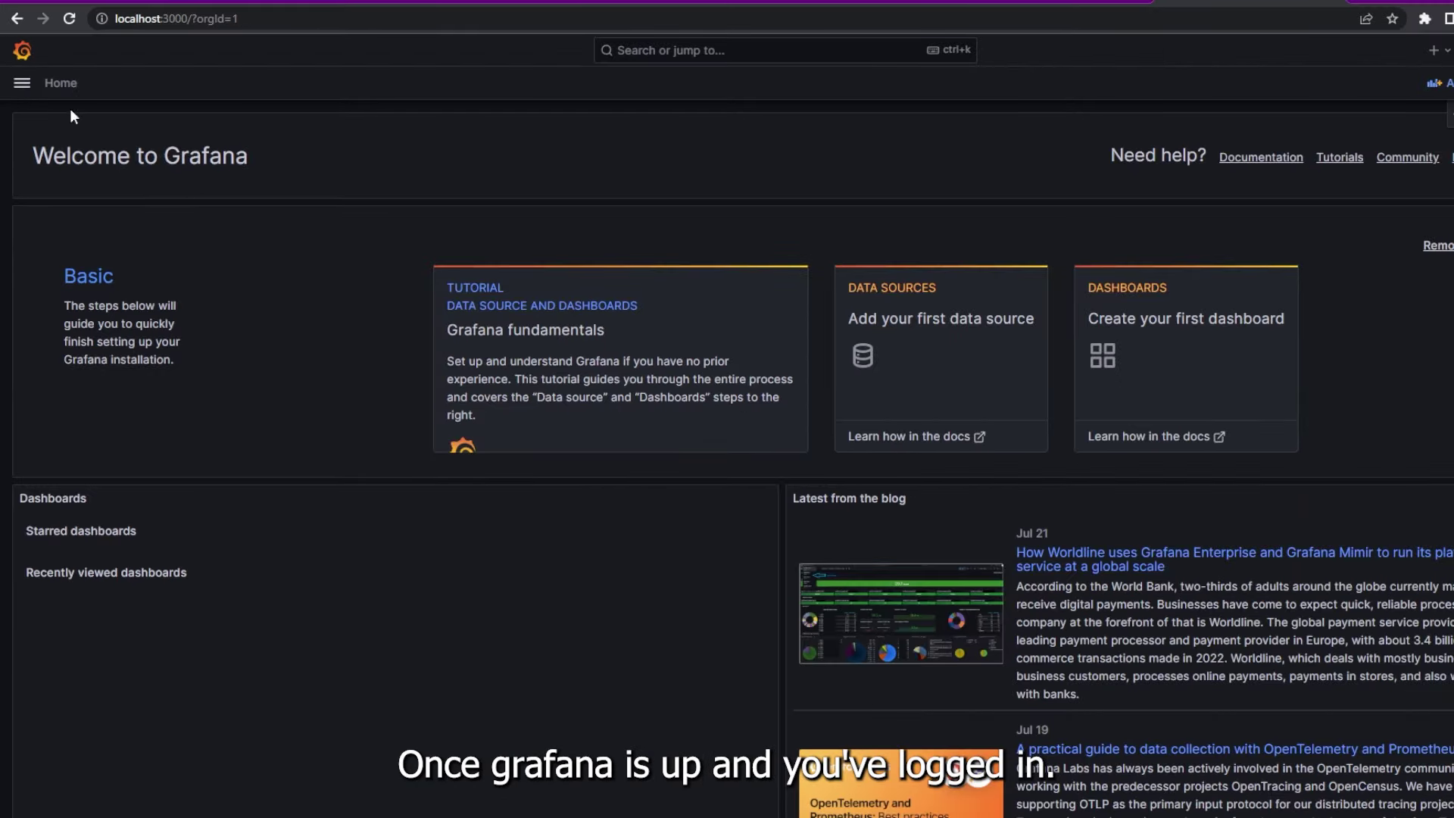
Go to Connections > Data sources and add a new Prometheus data source
left_click(20, 85)
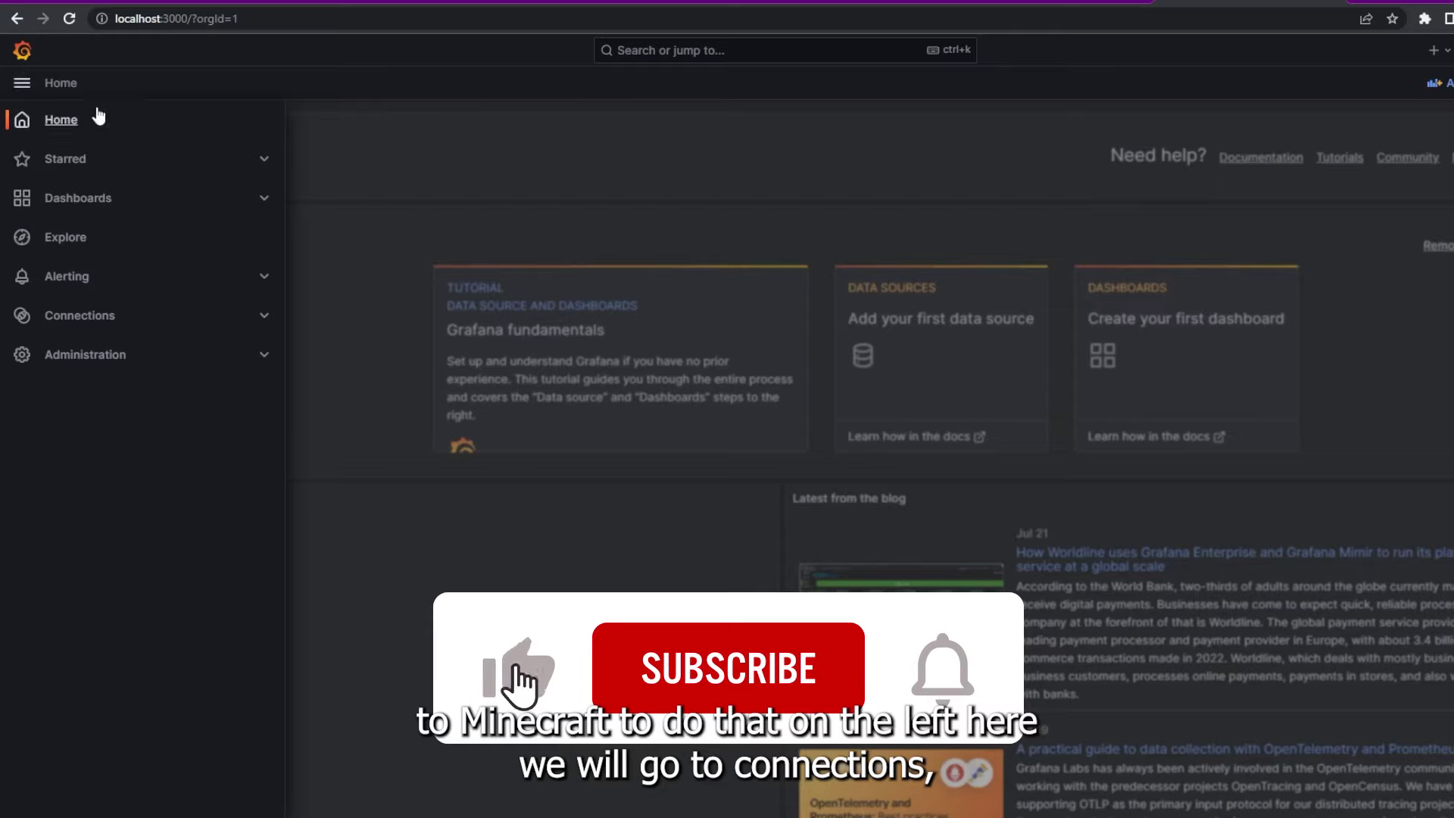
left_click(90, 315)
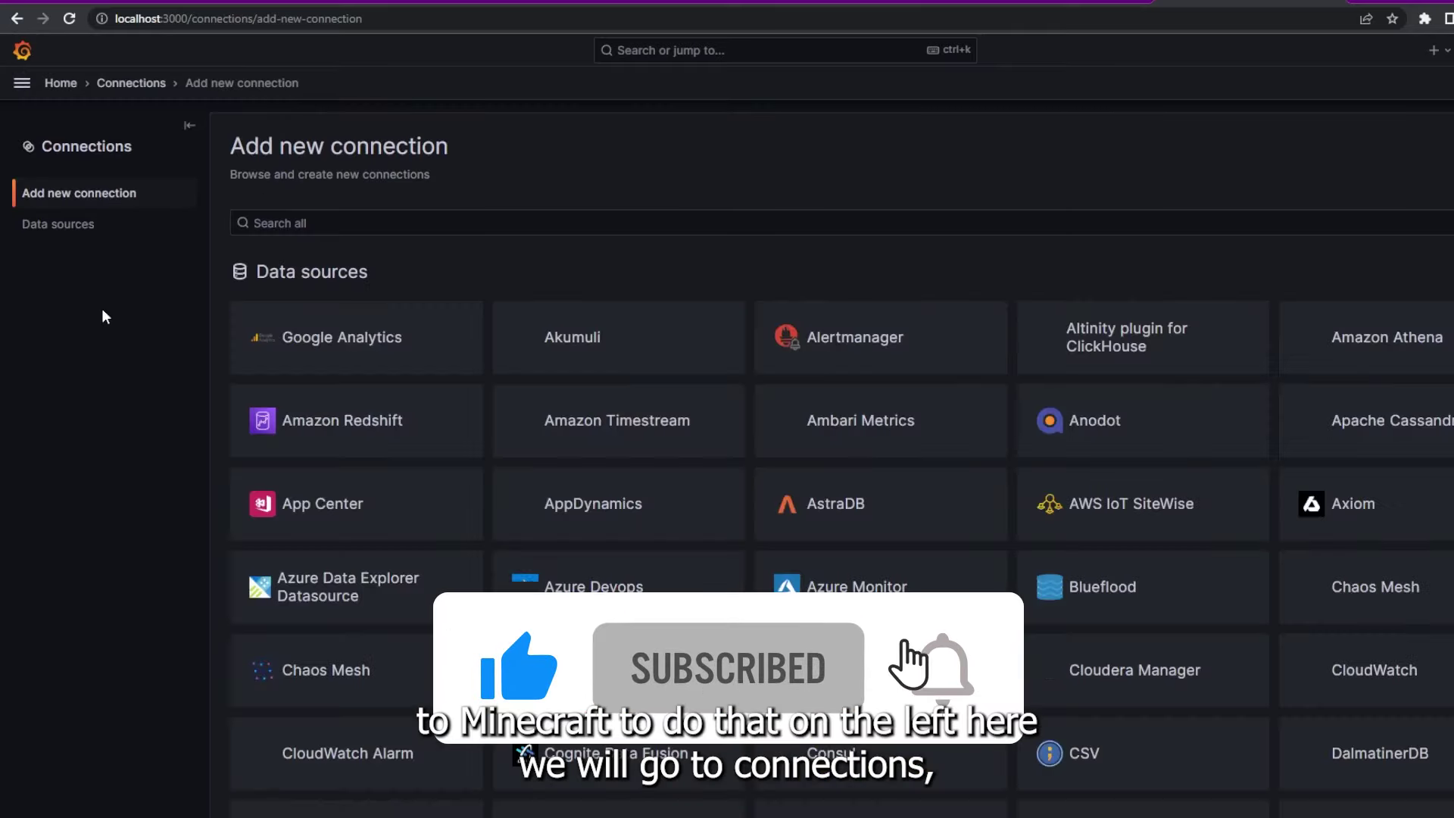
left_click(88, 227)
left_click(879, 273)
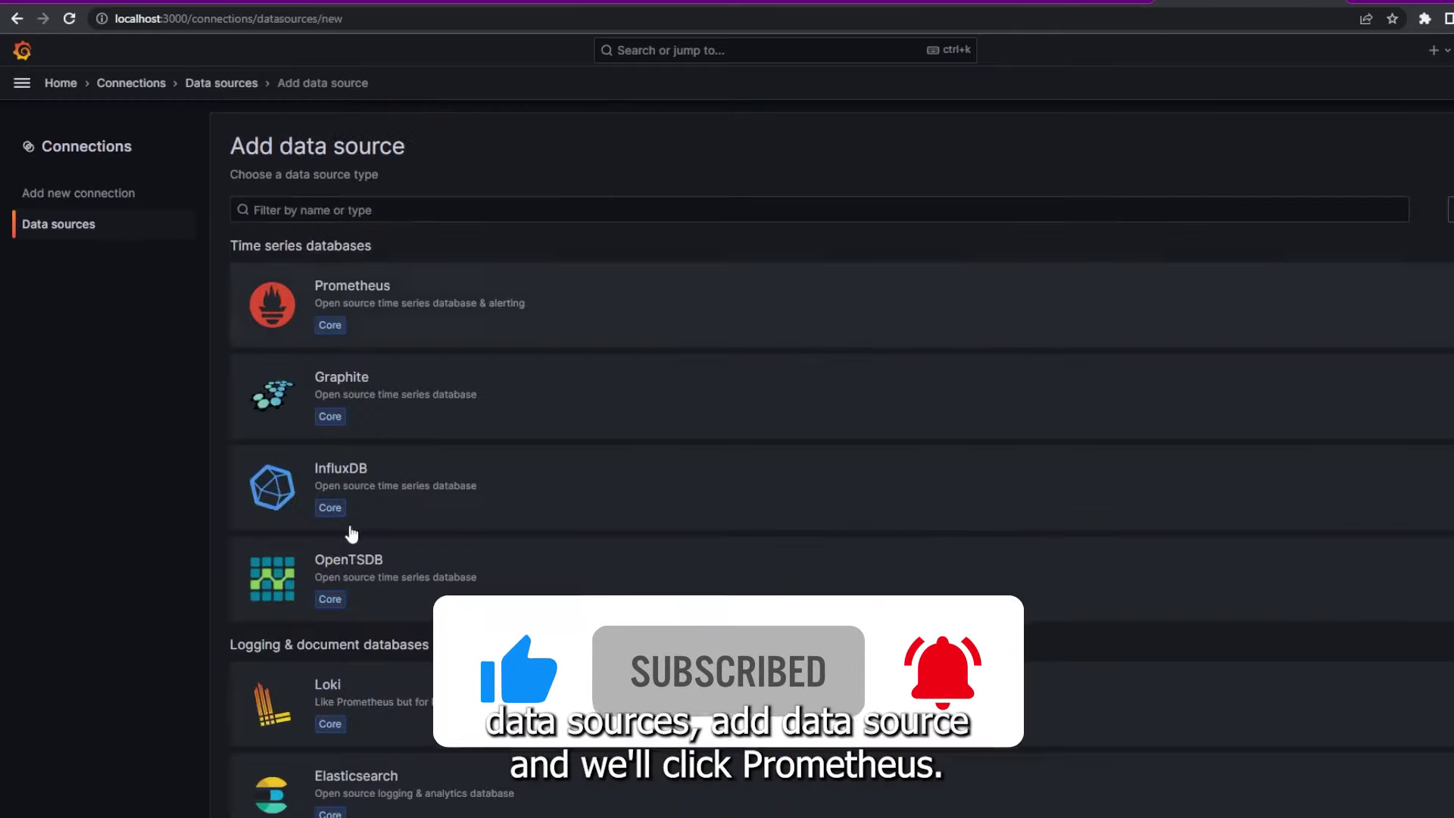
left_click(401, 313)
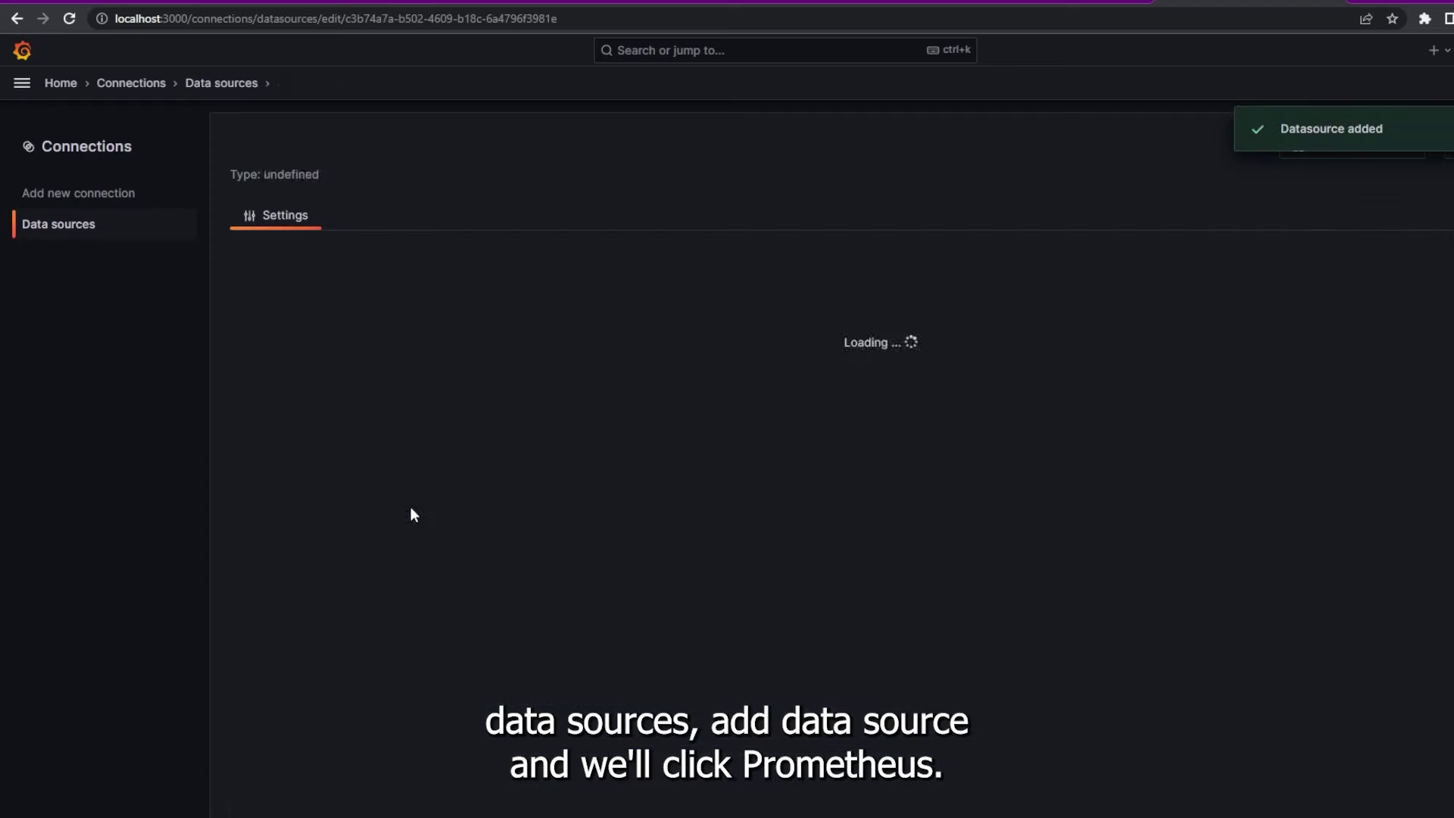
scroll(485, 423, "down", 3)
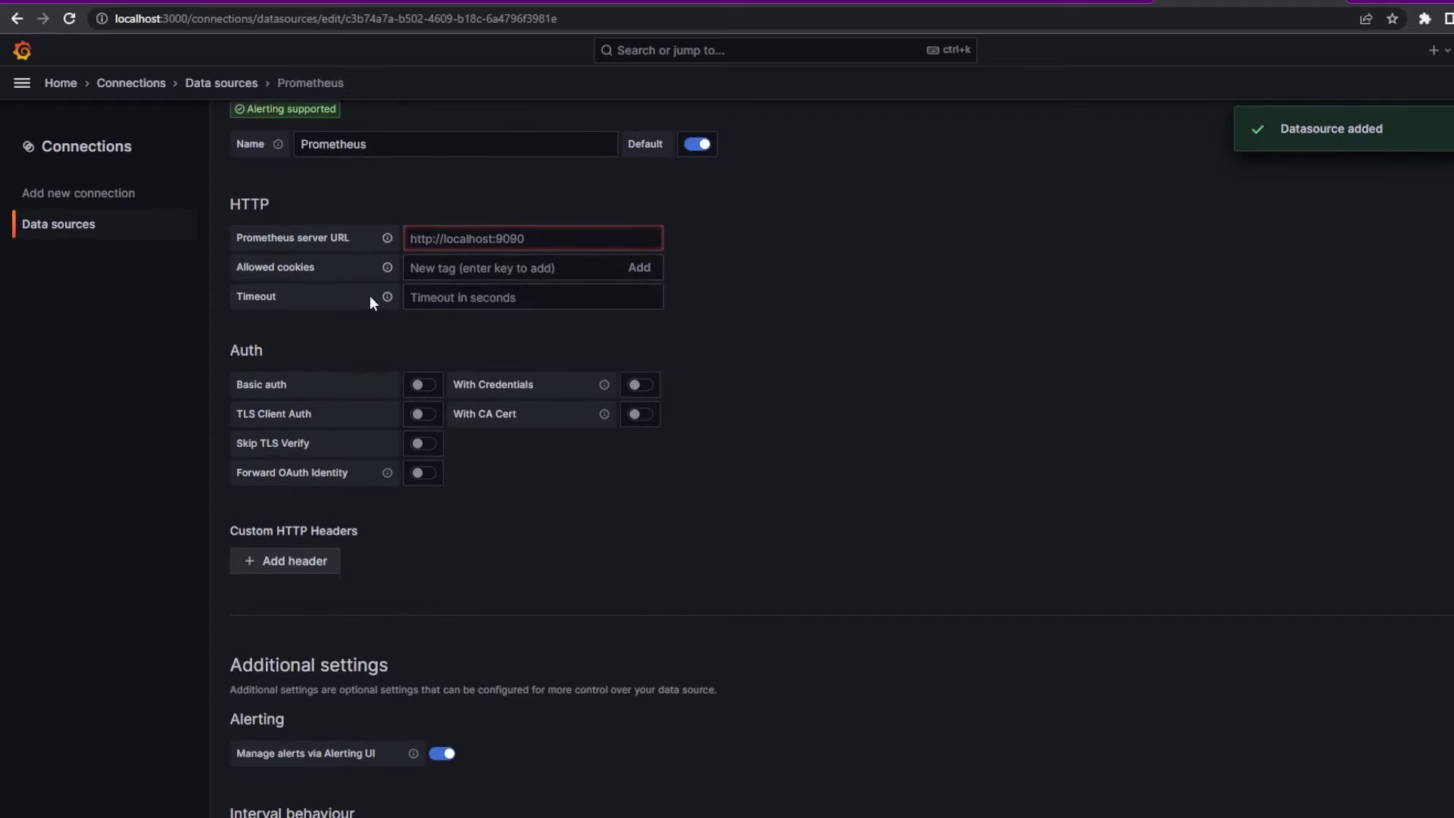
scroll(370, 295, "up", 1)
left_click(468, 323)
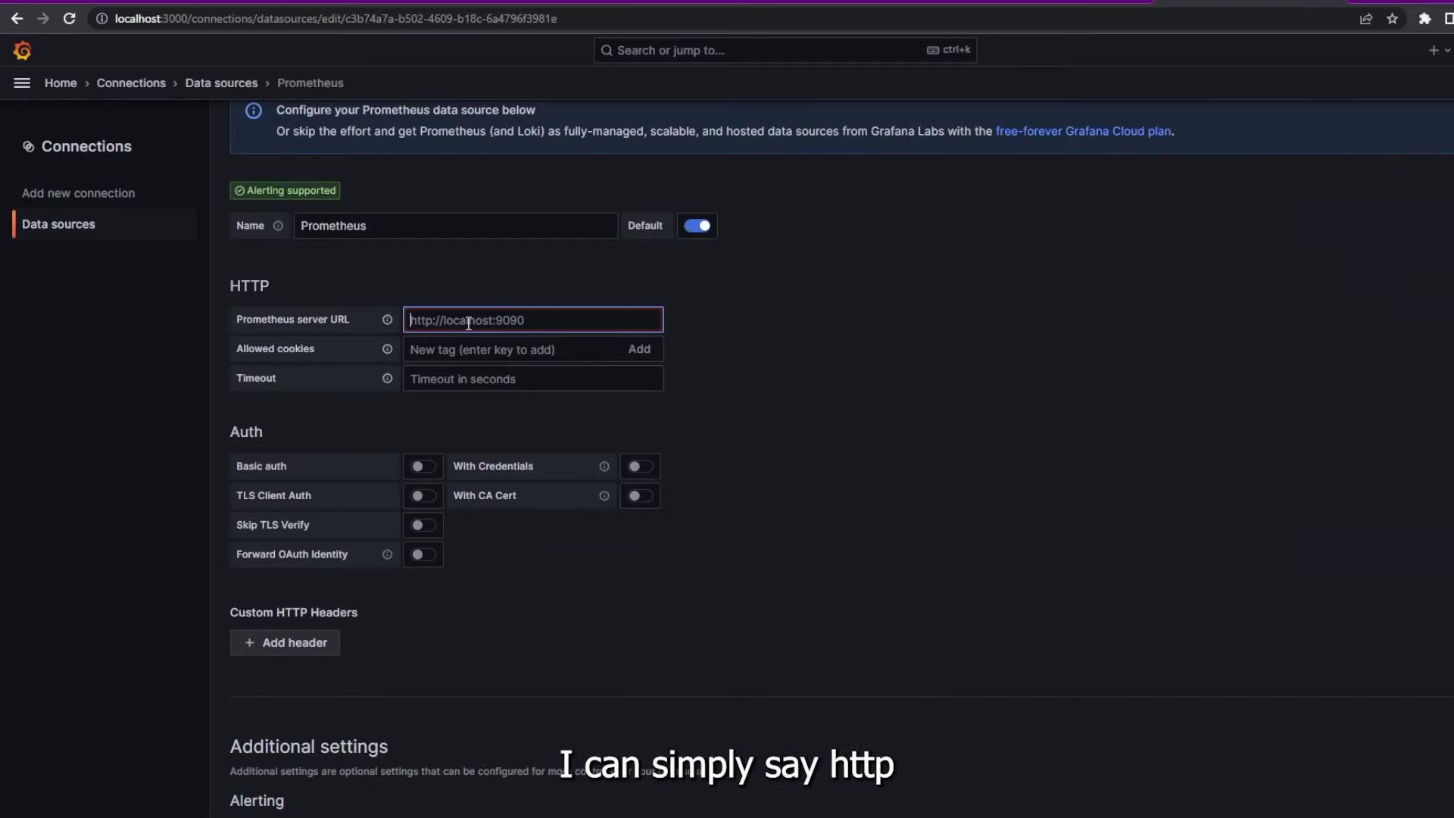
type("http://local")
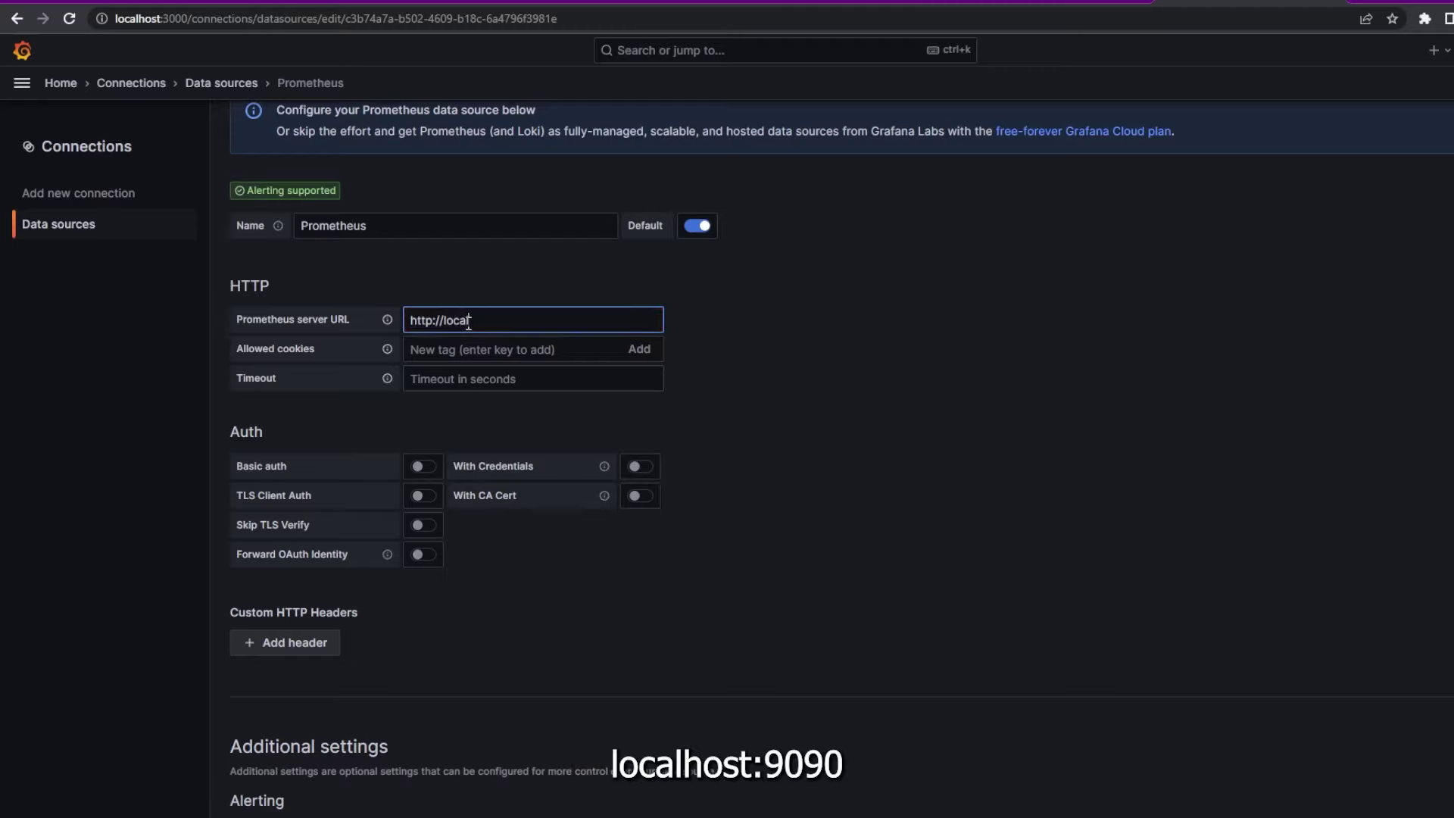
type("host:9090")
scroll(401, 669, "down", 10)
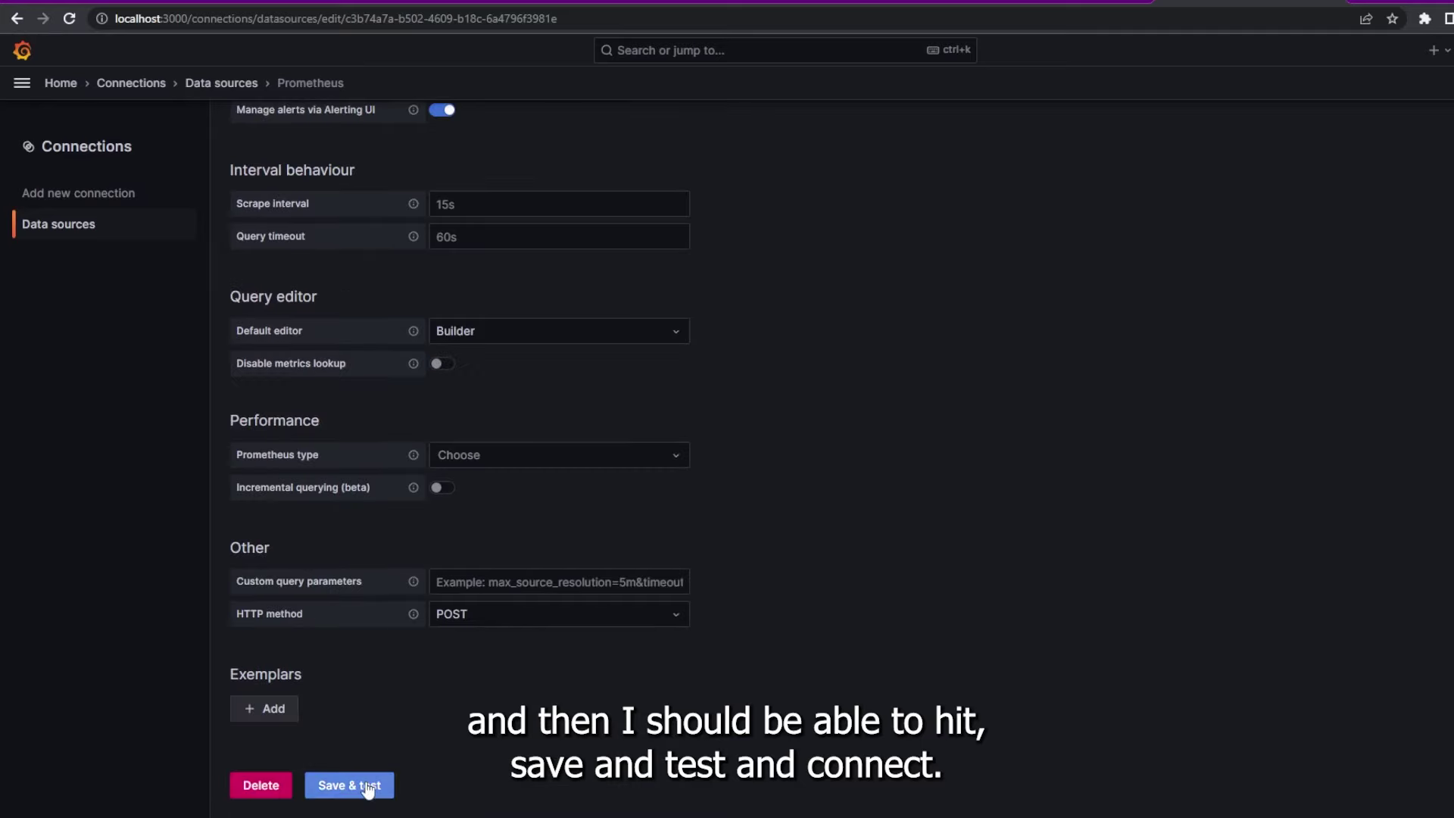
left_click(365, 784)
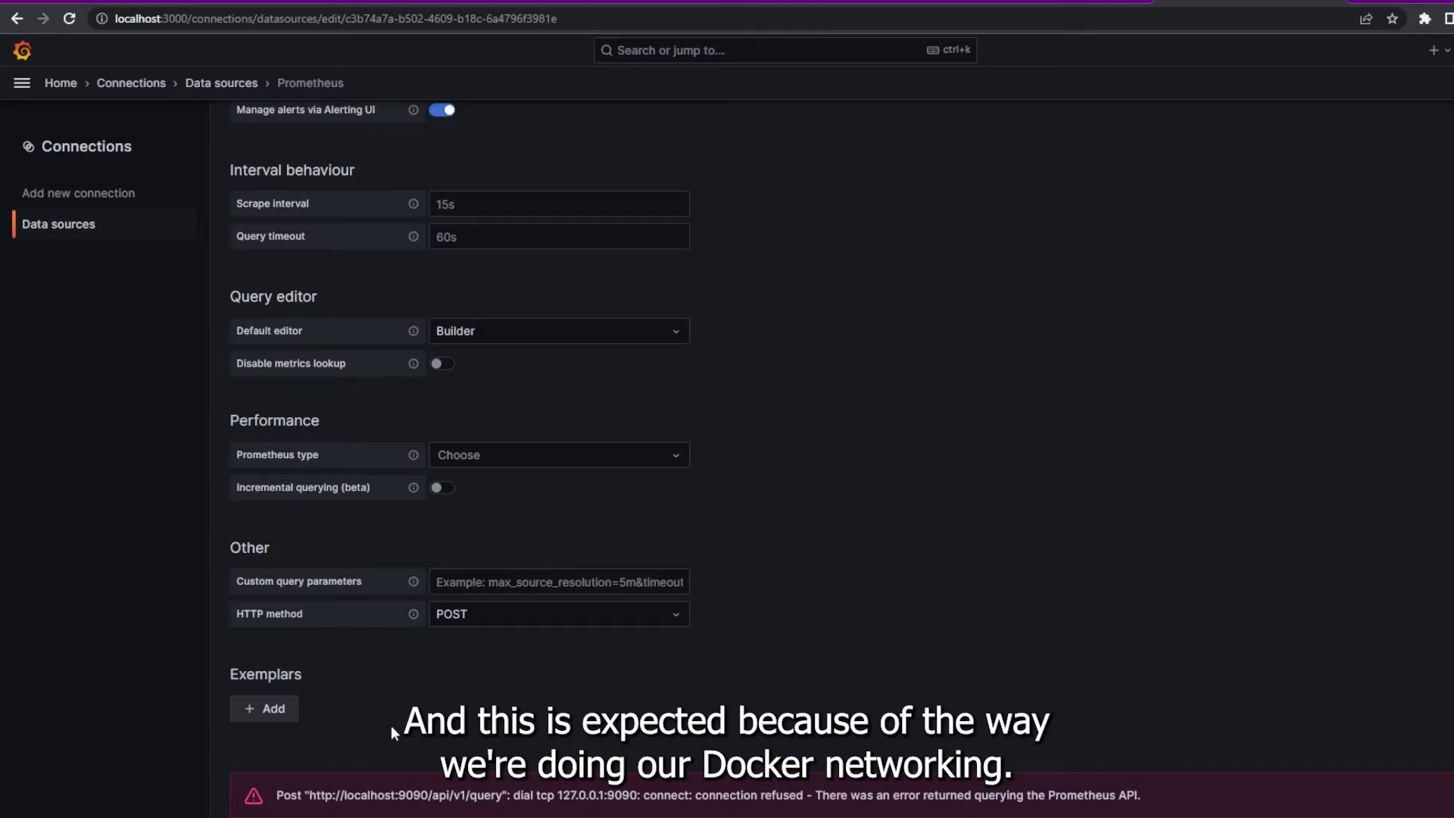
Replace 'localhost' in the server URL with 127.0.0.1 and Save & test again
scroll(403, 320, "up", 10)
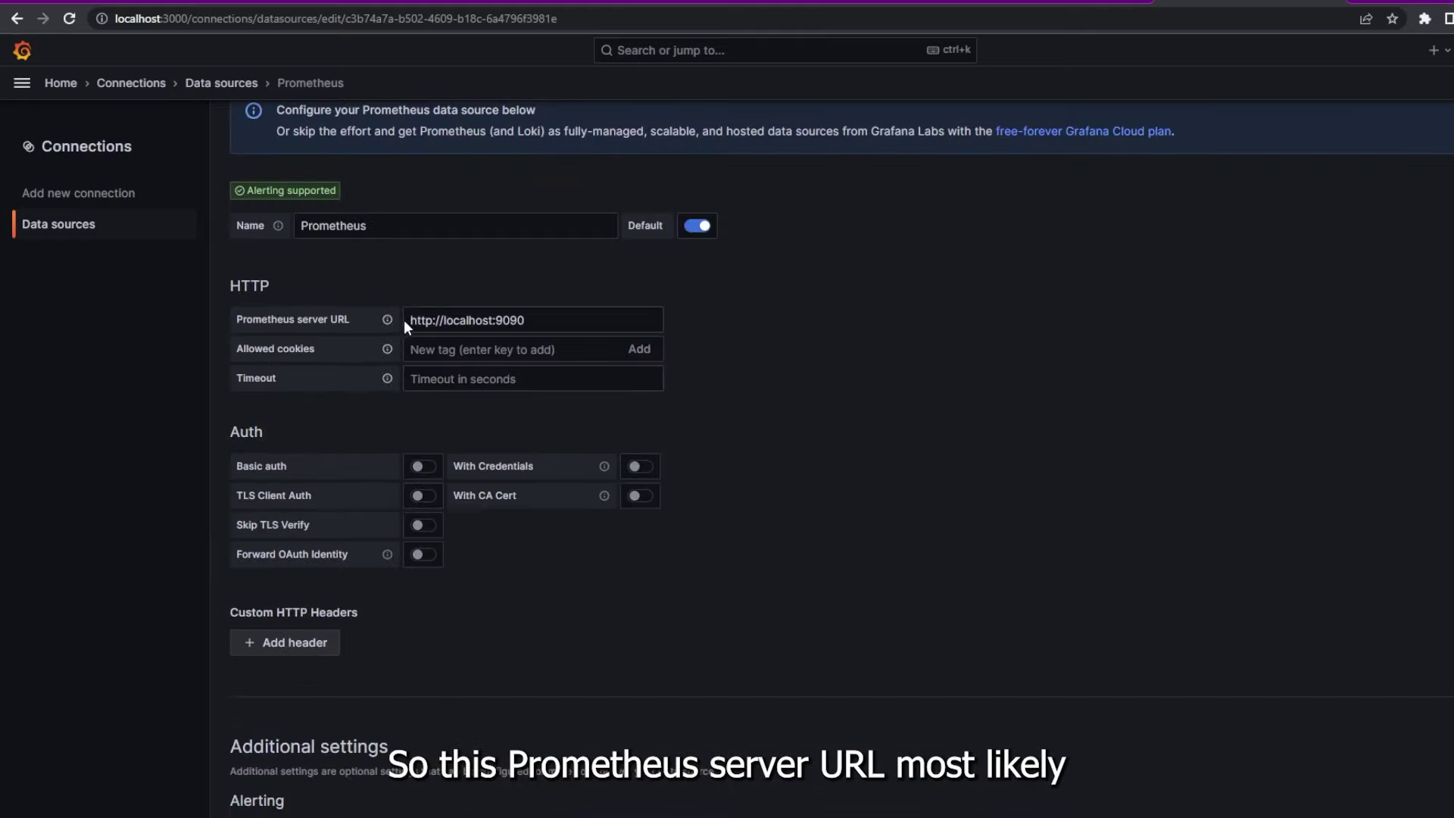
mouse_move(442, 320)
left_mouse_down()
mouse_move(491, 321)
mouse_move(448, 320)
left_mouse_up()
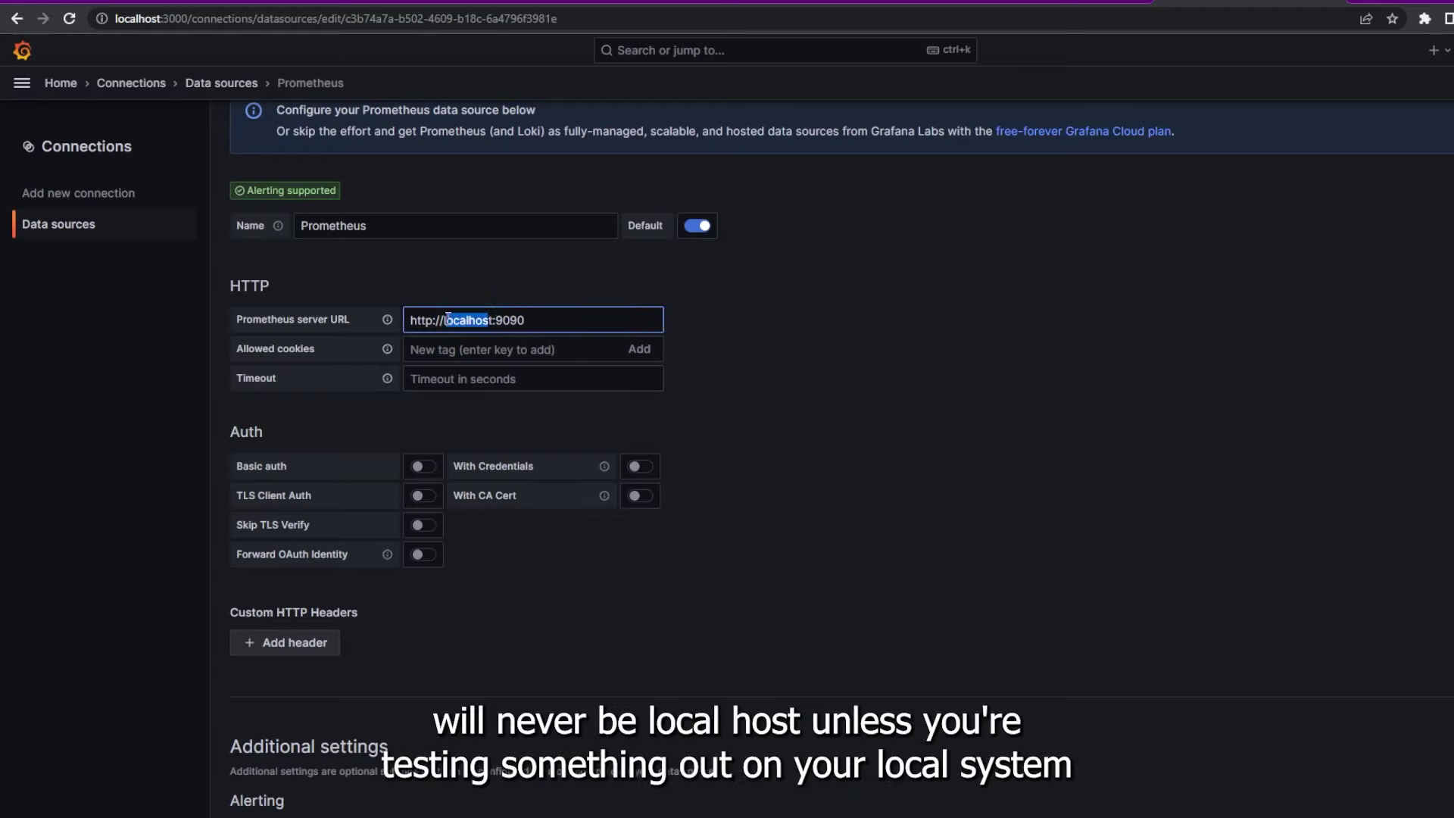
key("BackSpace")
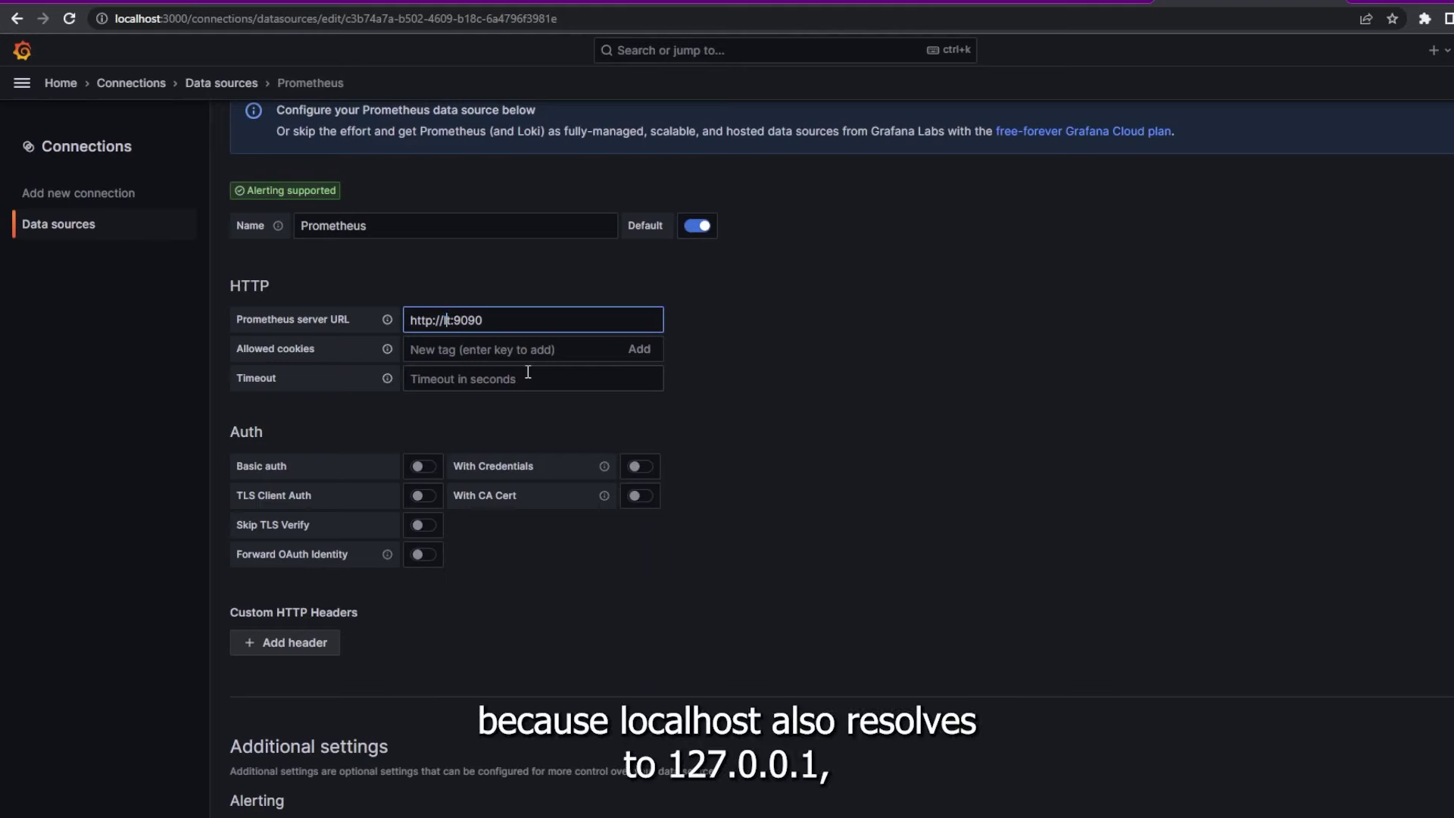
type("127.0.0.1")
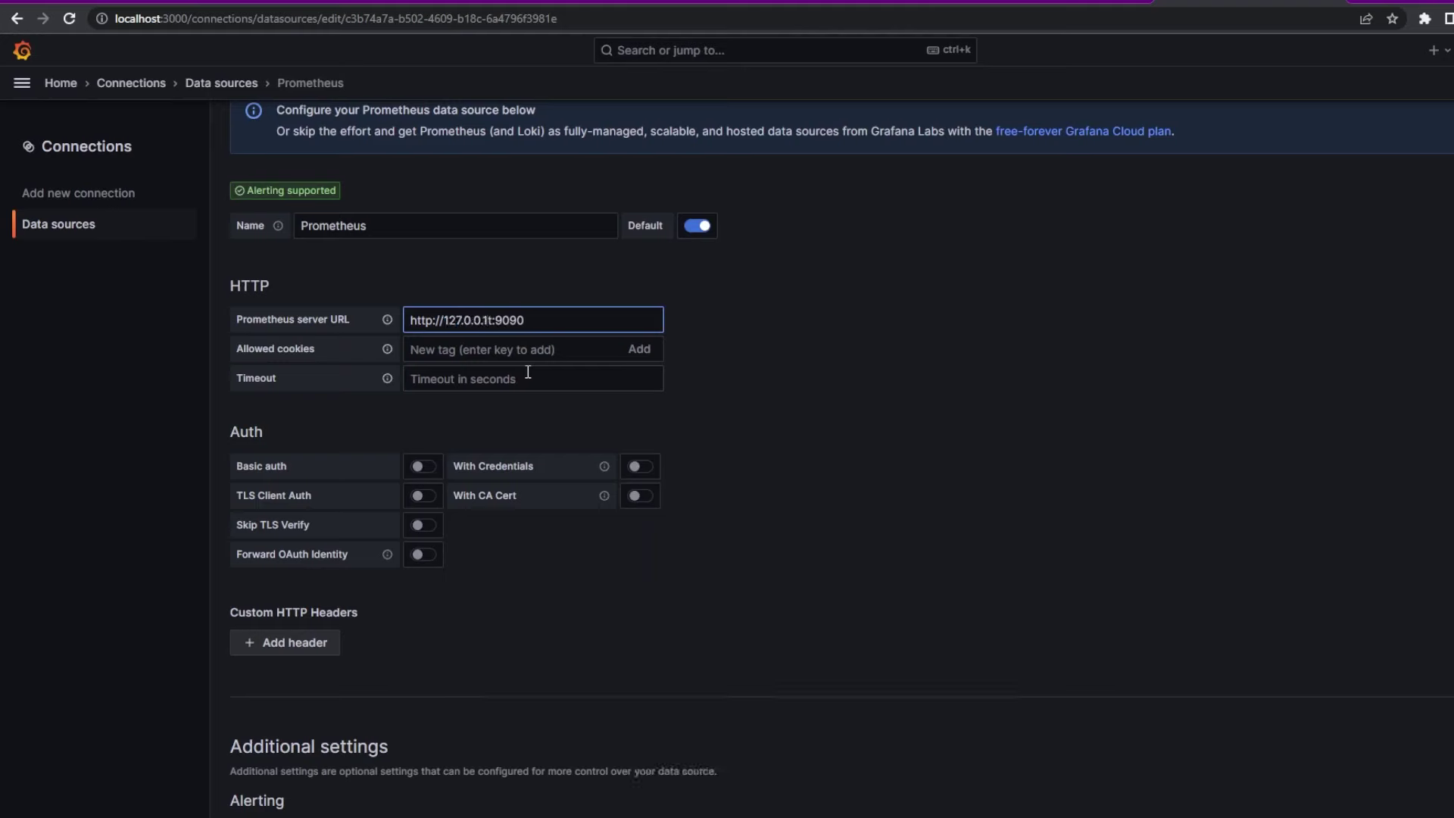
key("Delete")
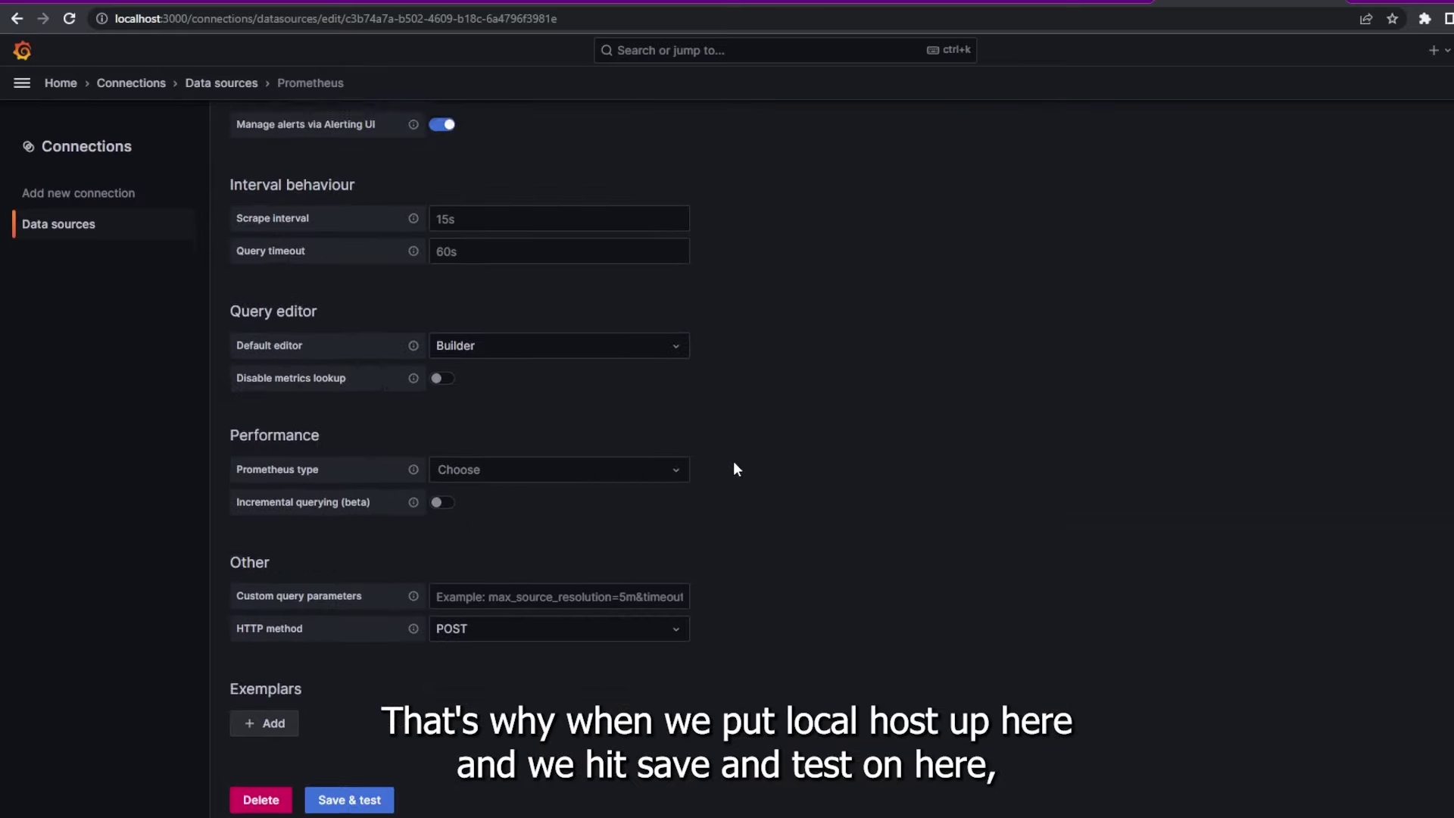
scroll(733, 461, "up", 15)
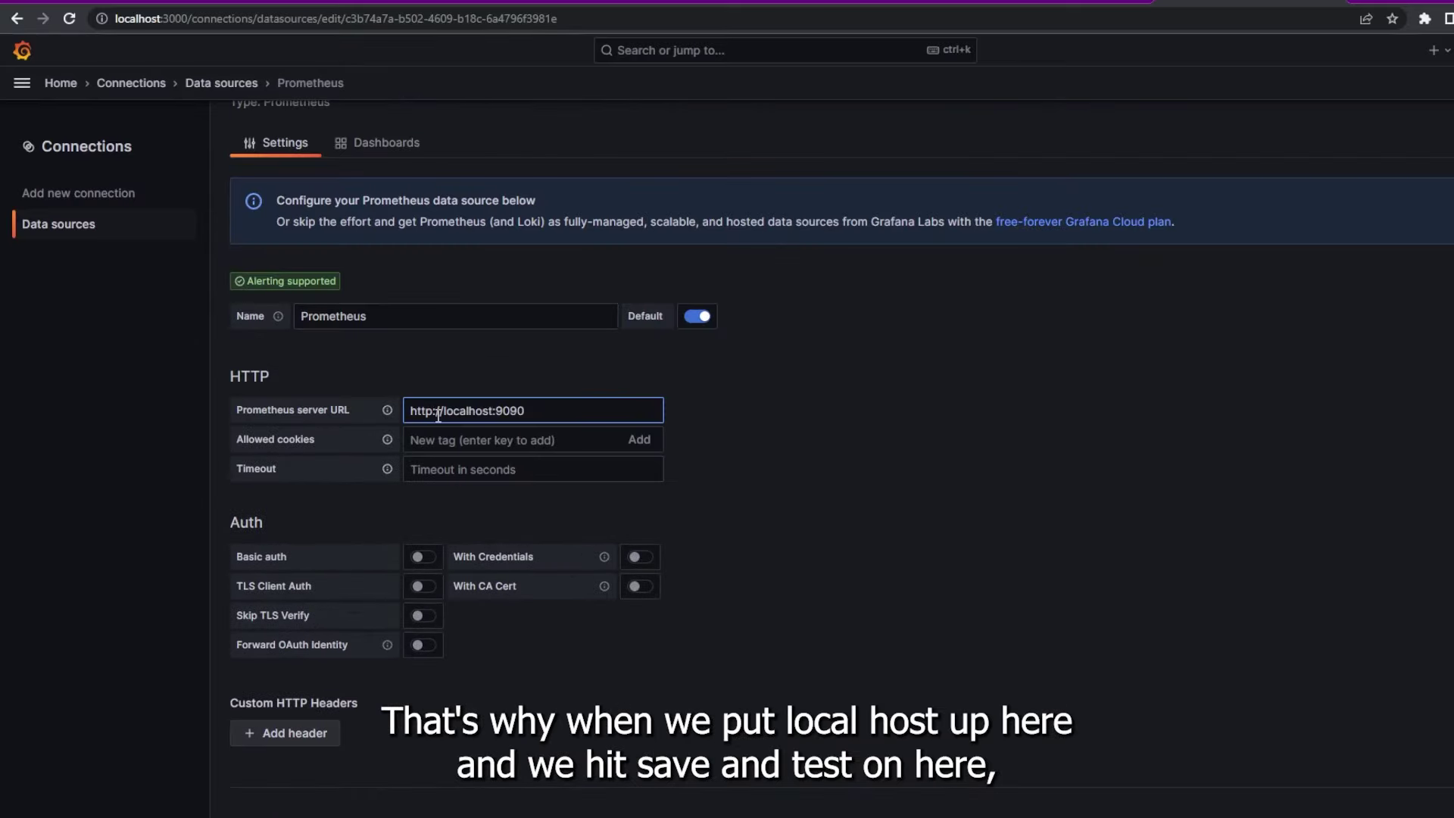
scroll(590, 470, "down", 15)
left_click(368, 791)
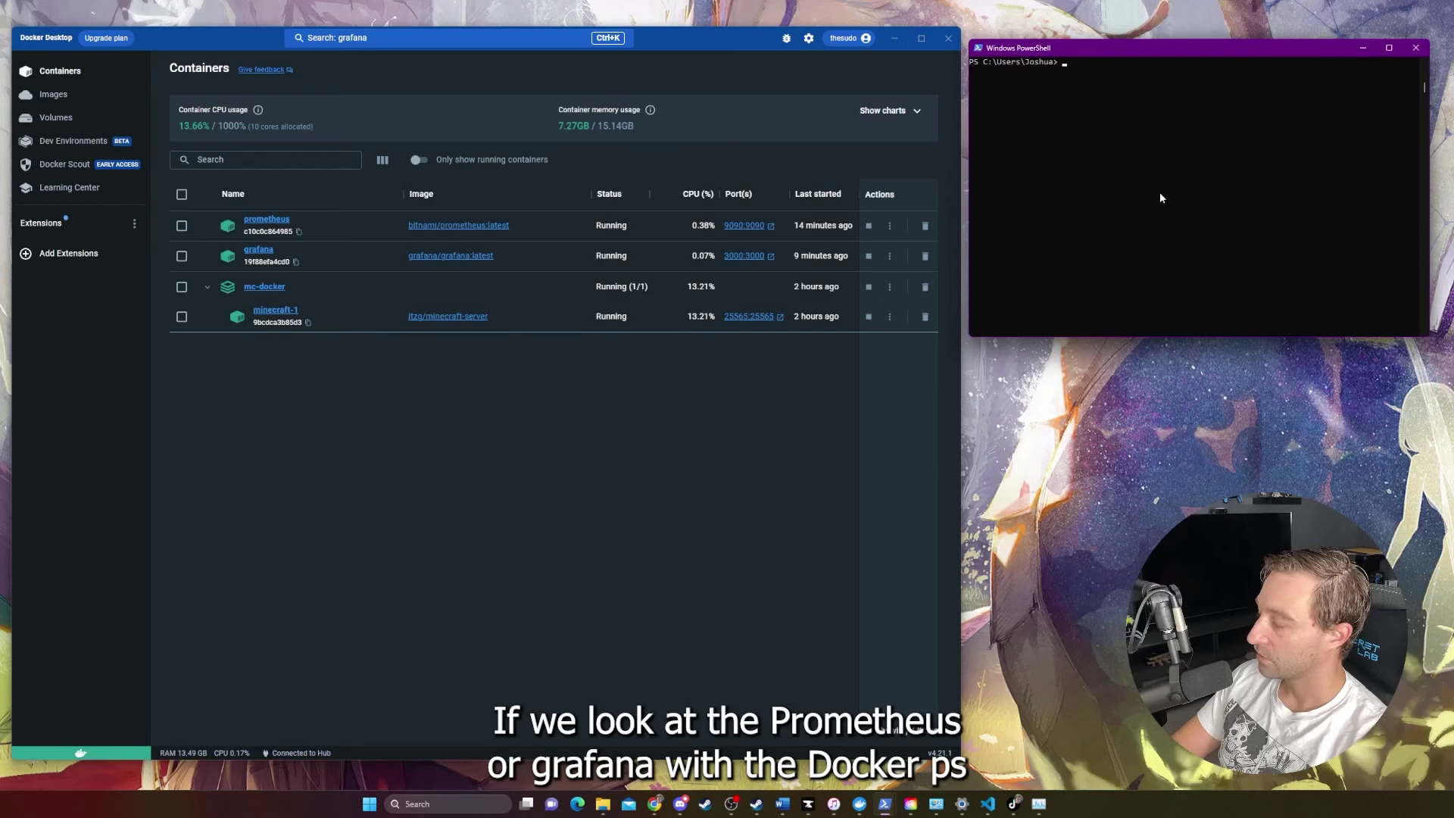
Run docker ps and copy the prometheus container name from the listing
type("docker ps")
key("Return")
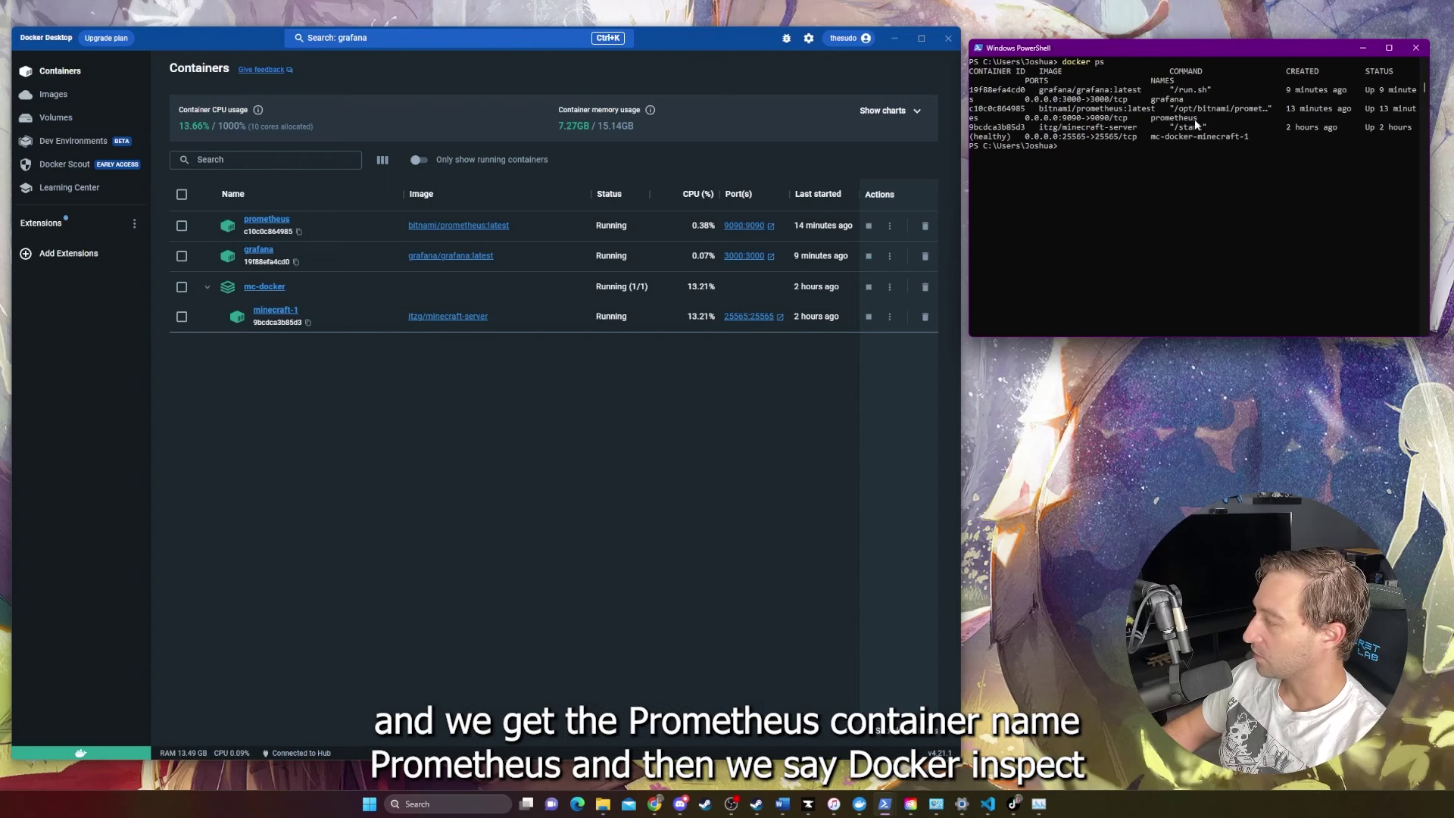
left_click_drag(1197, 118, 1143, 116)
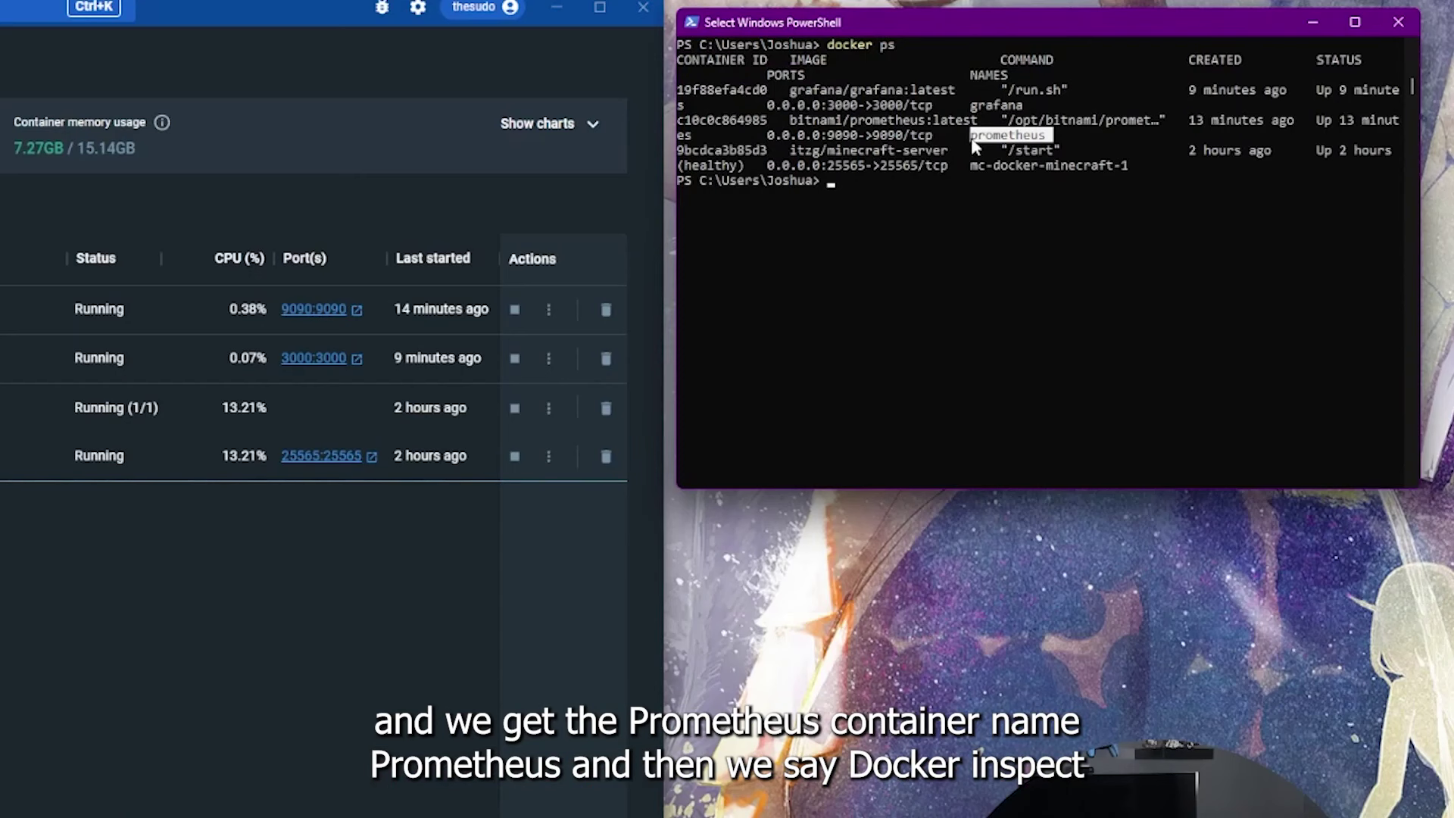
right_click(959, 189)
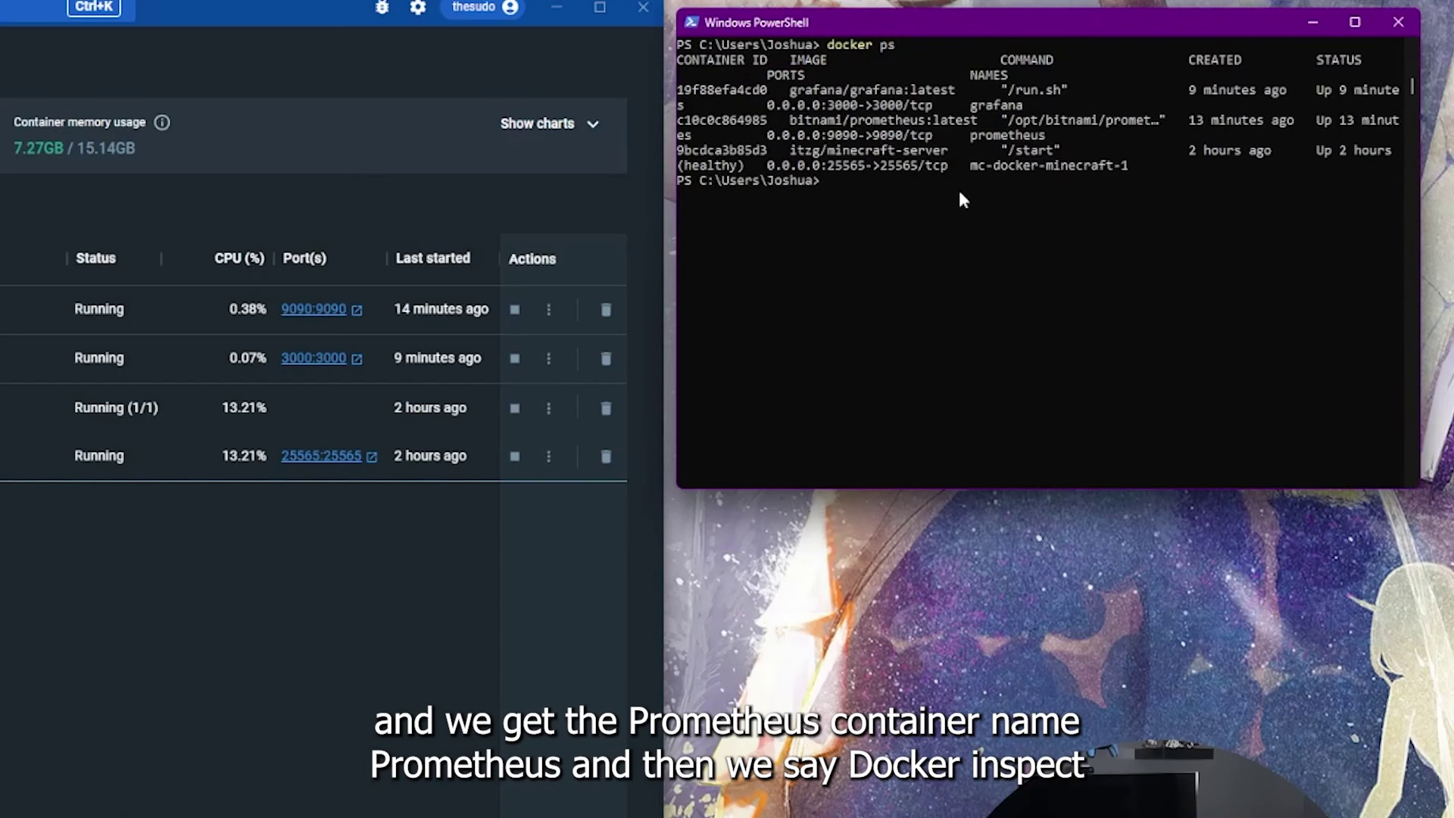
left_click(952, 175)
Run docker inspect prometheus and select its IP address 172.17.0.2
type("docker inspect")
right_click(960, 184)
key("Return")
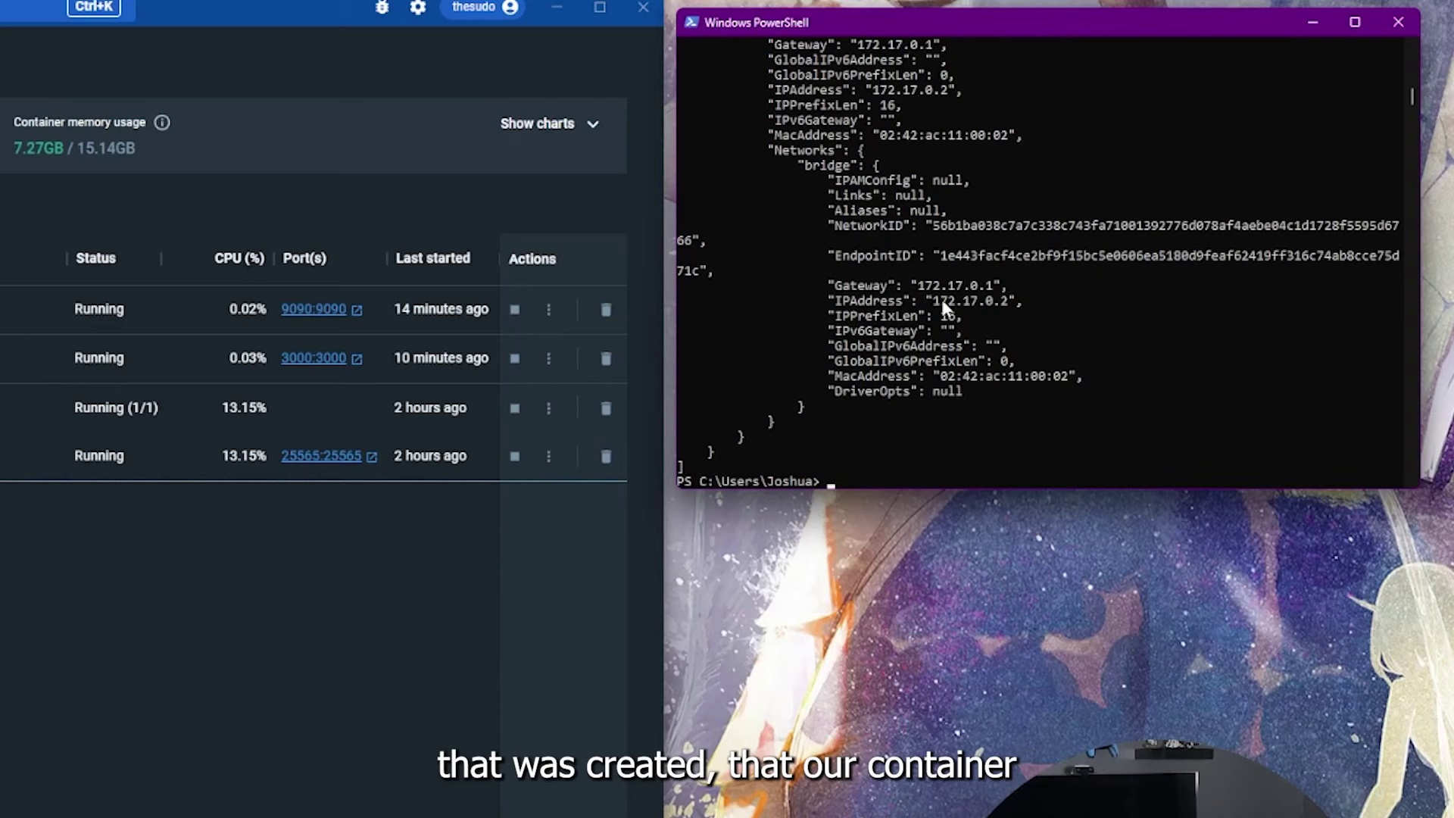
left_click_drag(935, 301, 1009, 308)
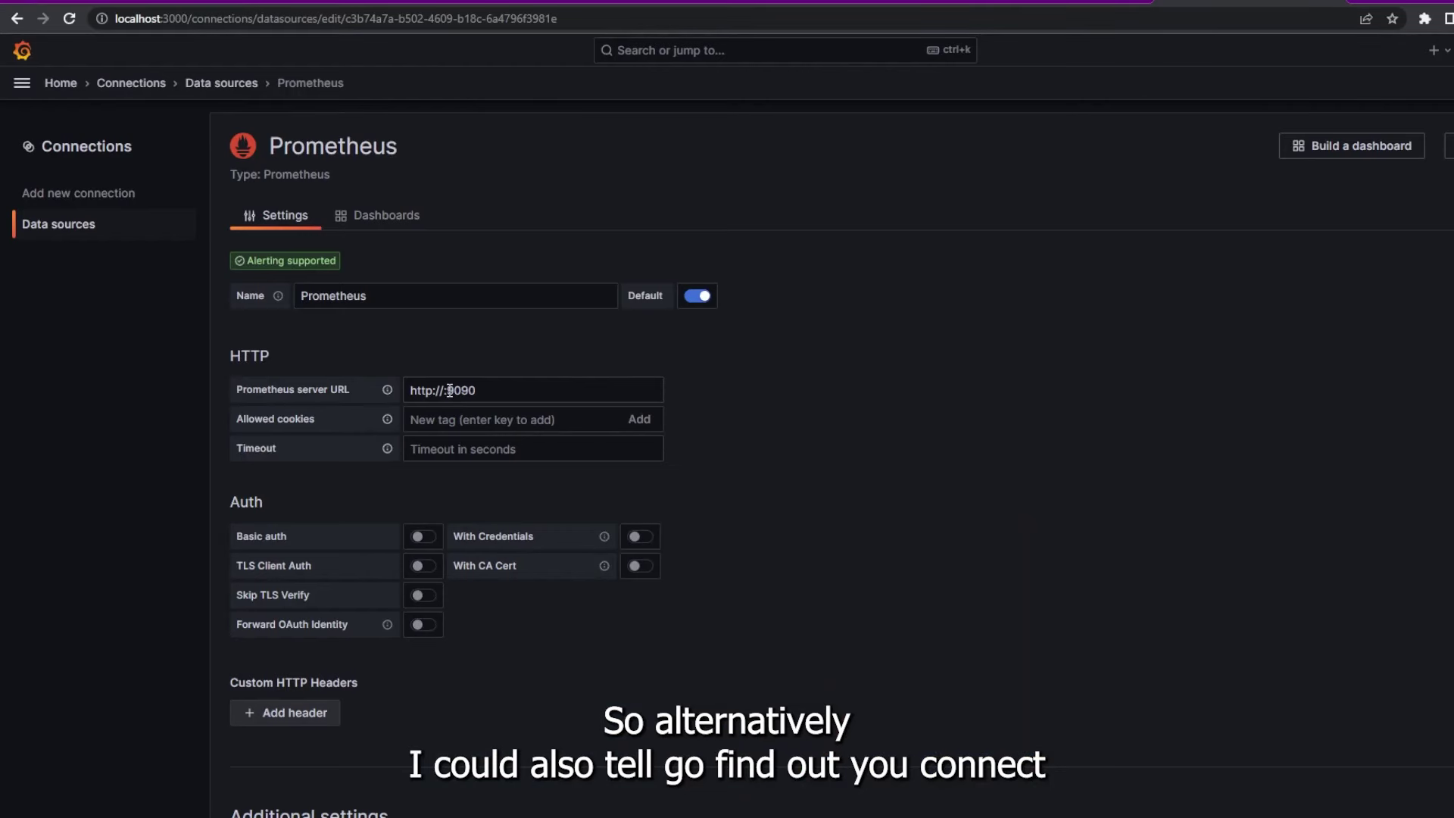
Place the cursor at the server URL's host, then bring PowerShell's inspect output forward
left_click(444, 391)
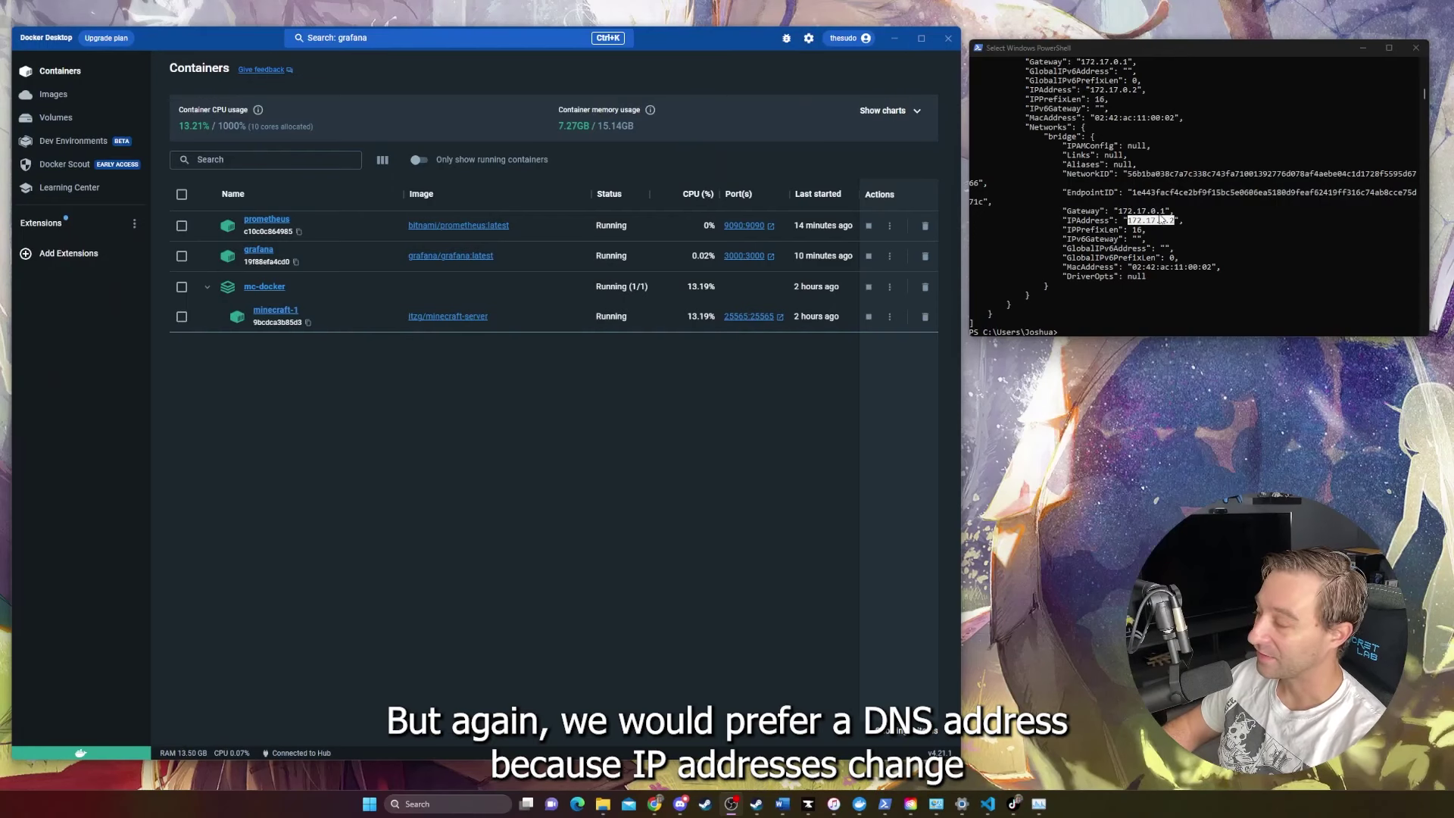
left_click(1157, 221)
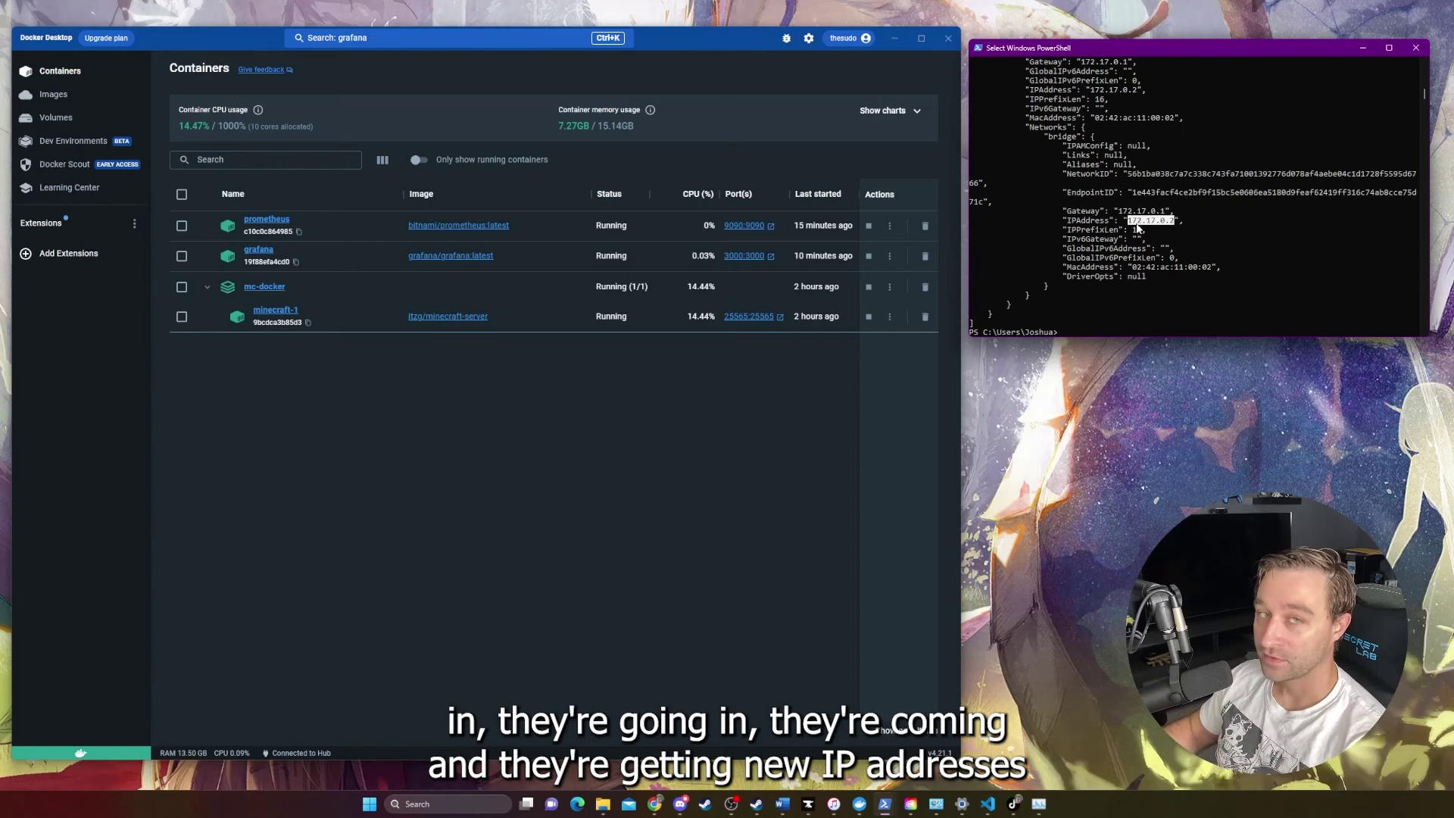
Highlight the bridge network name and its Aliases entry in the inspect output
left_click(1204, 239)
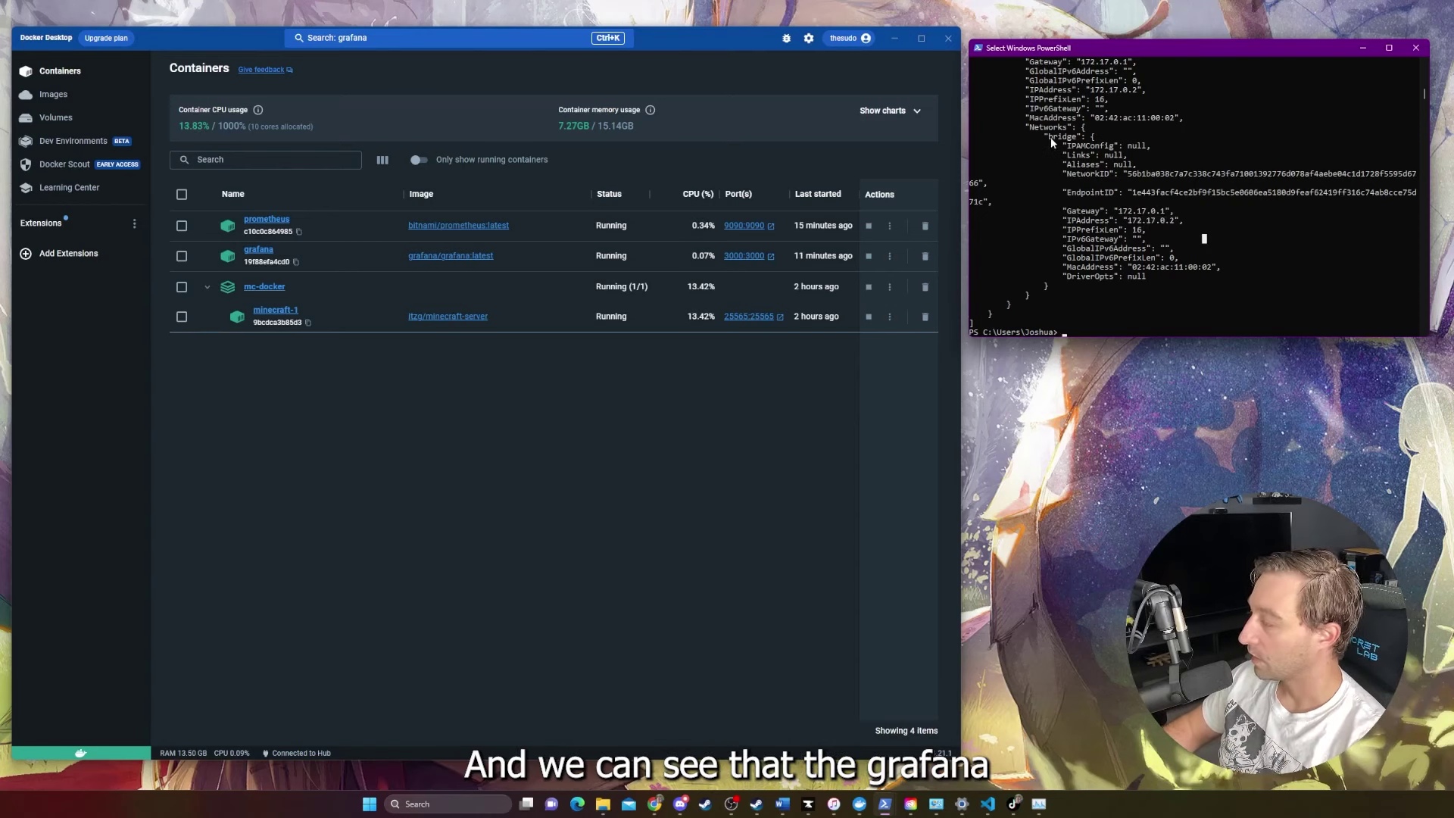
left_click_drag(1049, 137, 1078, 141)
left_click(1081, 155)
left_click(1078, 165)
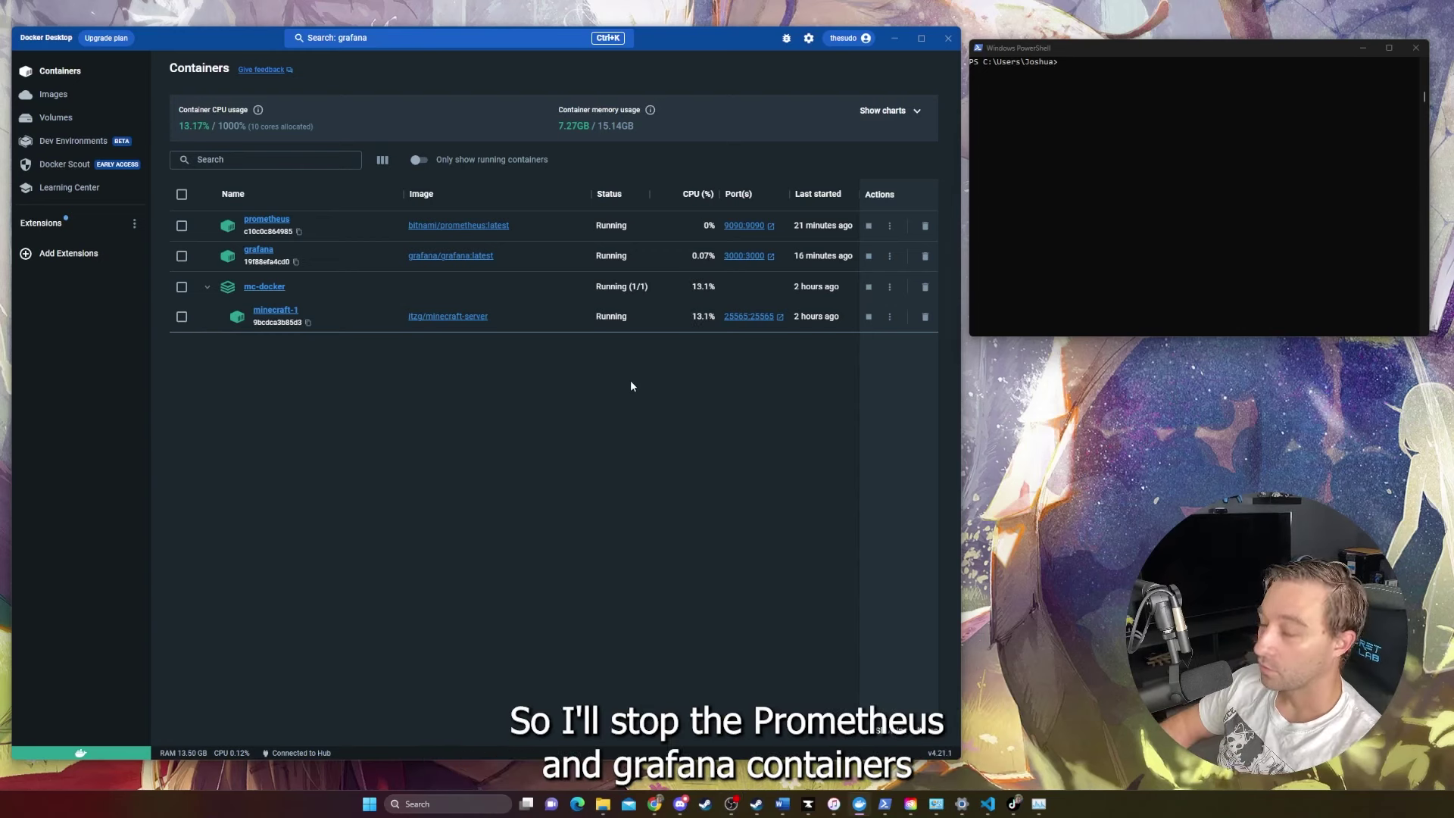
Stop the prometheus and grafana containers and delete the prometheus container
left_click(869, 225)
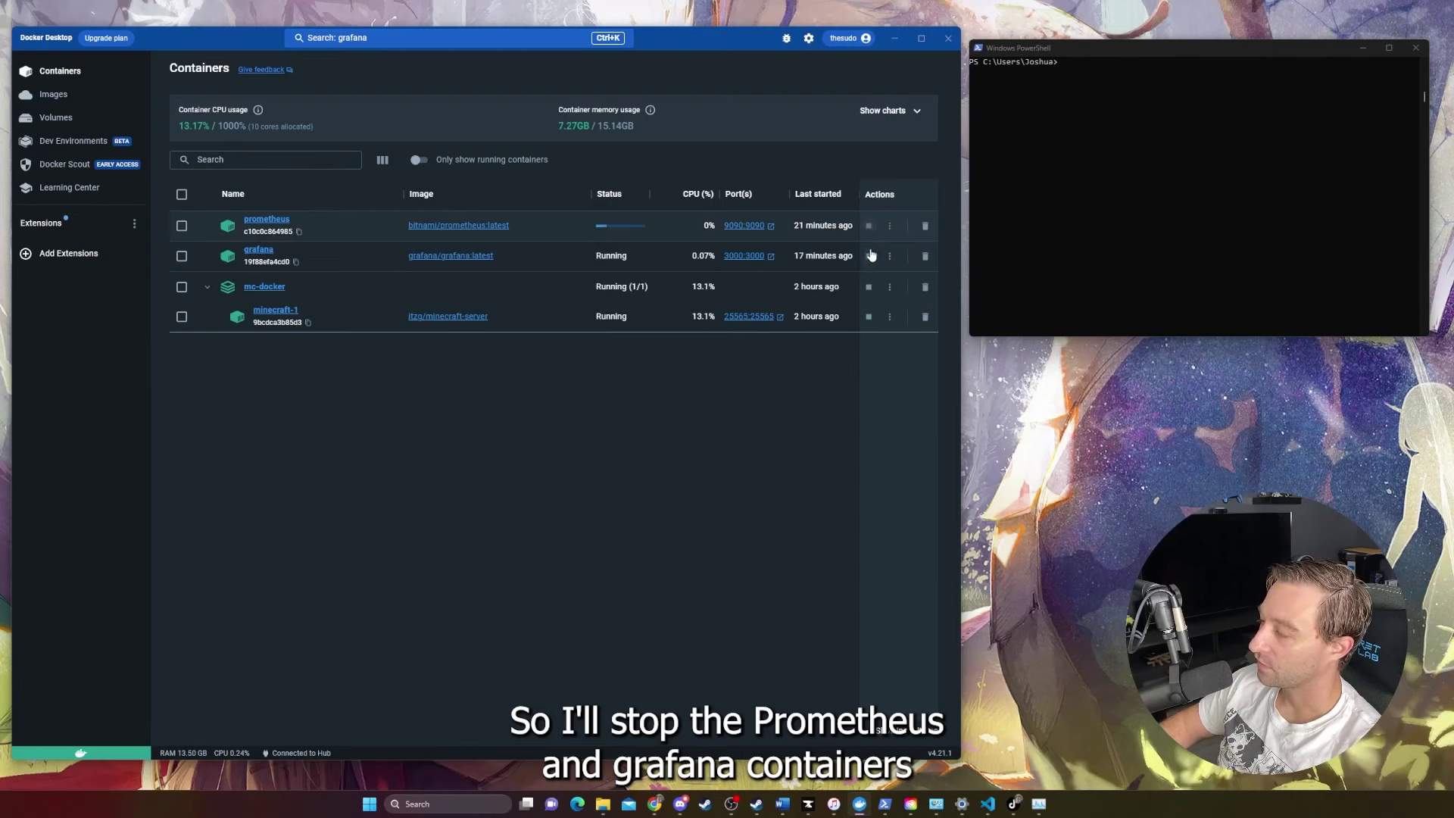
left_click(868, 256)
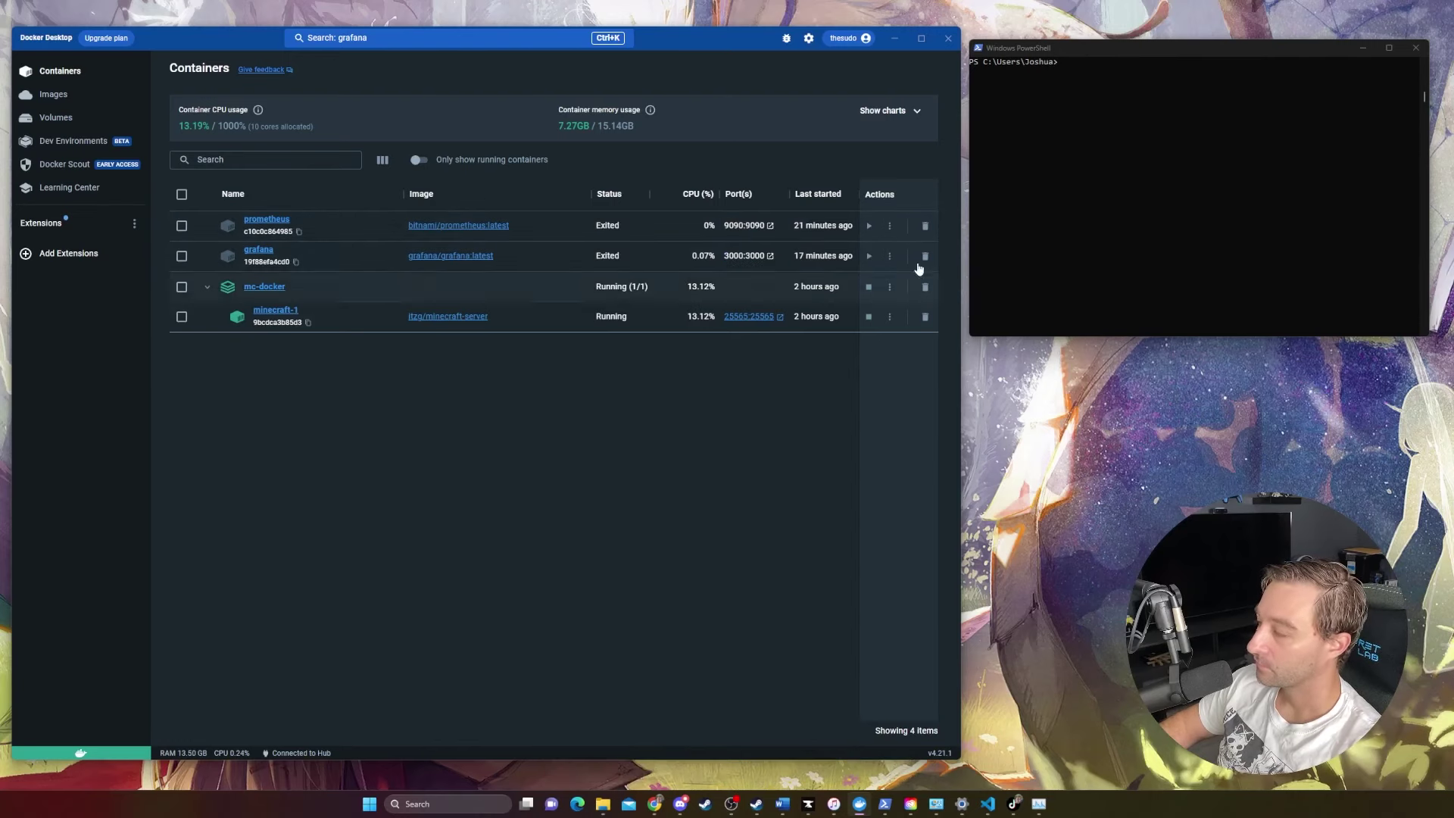
left_click(925, 226)
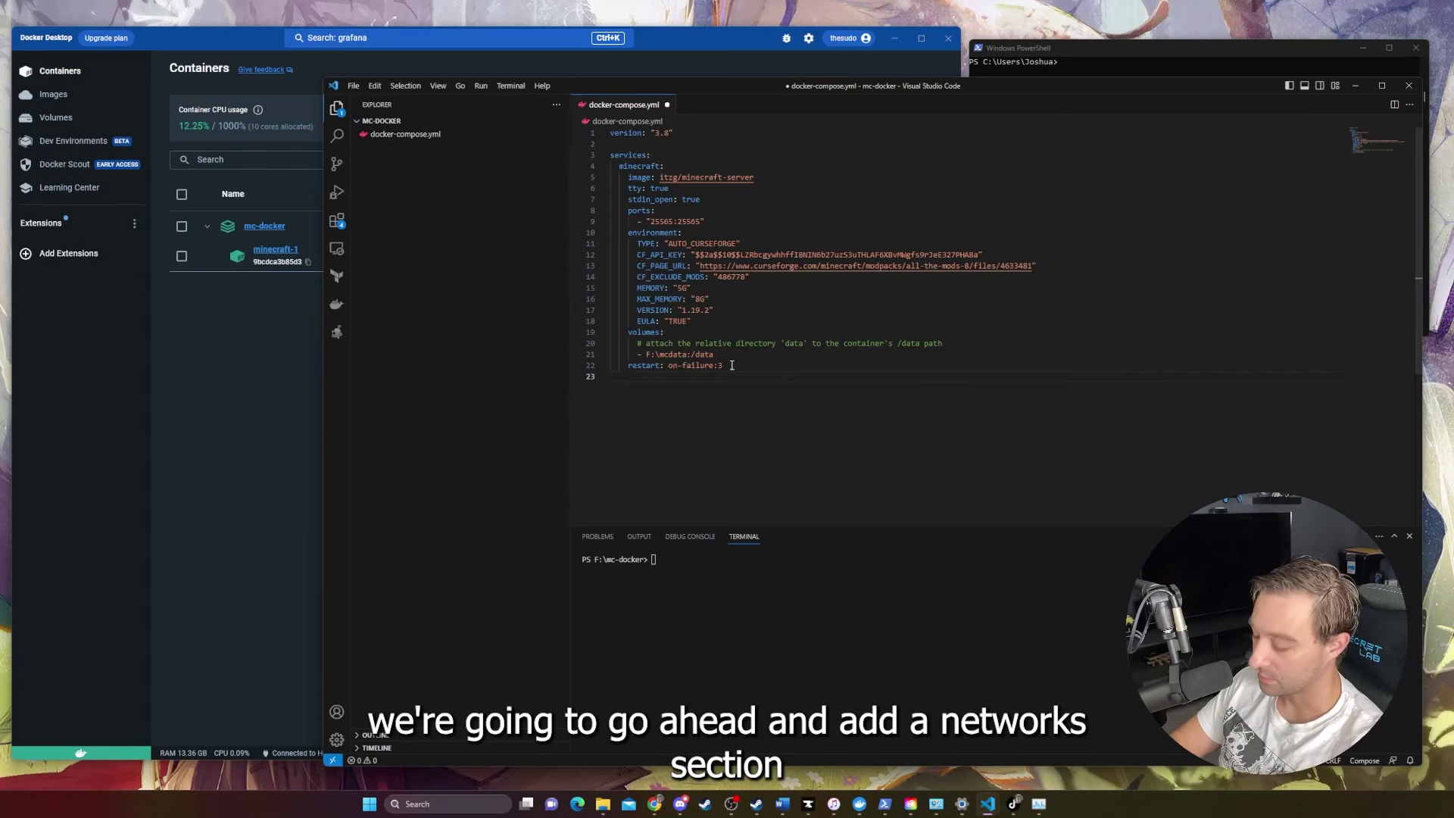
Add a 'networks:' key under the minecraft service with a nested 'minecraft:' entry
type("networks:")
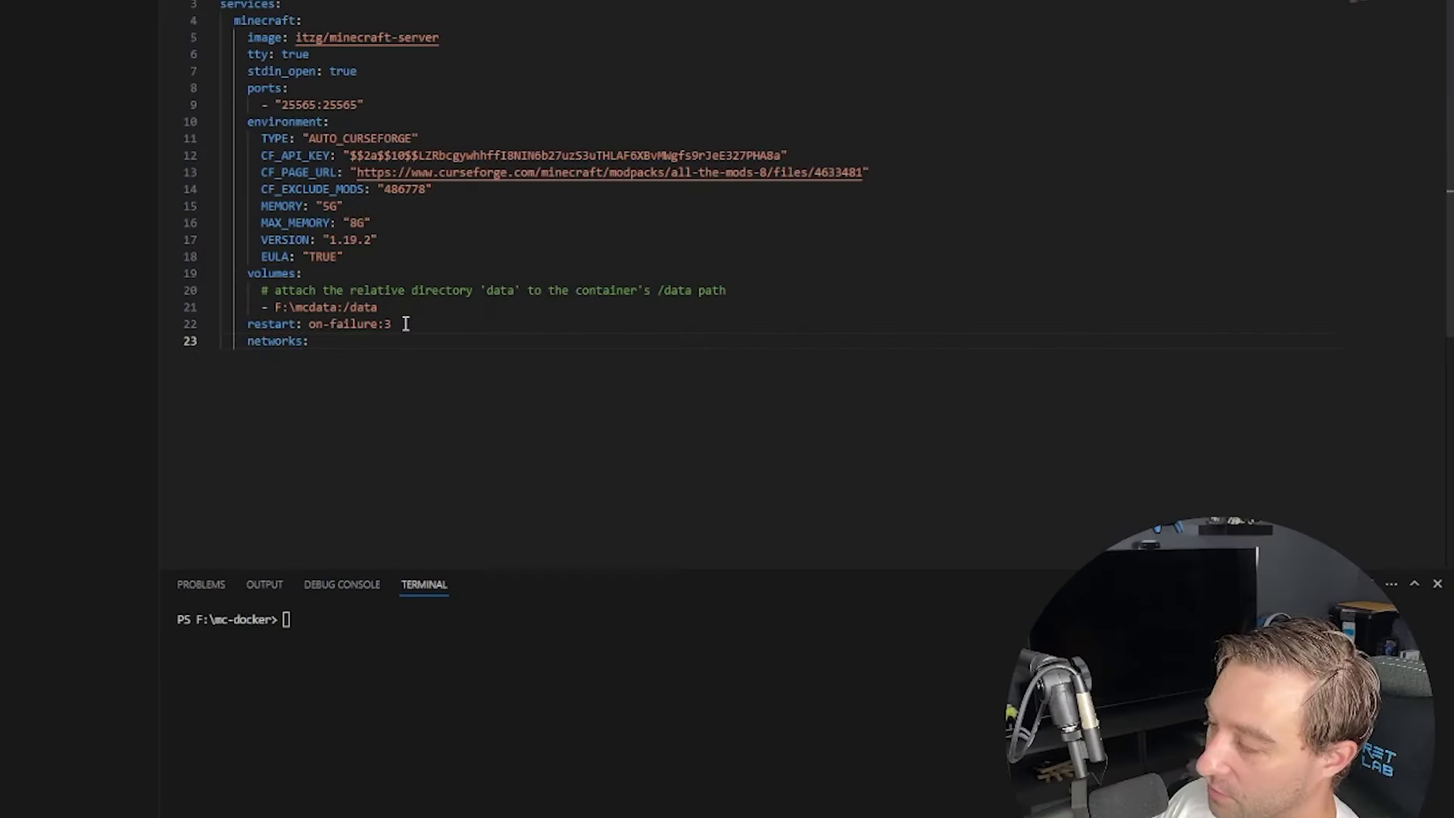
left_click(235, 24)
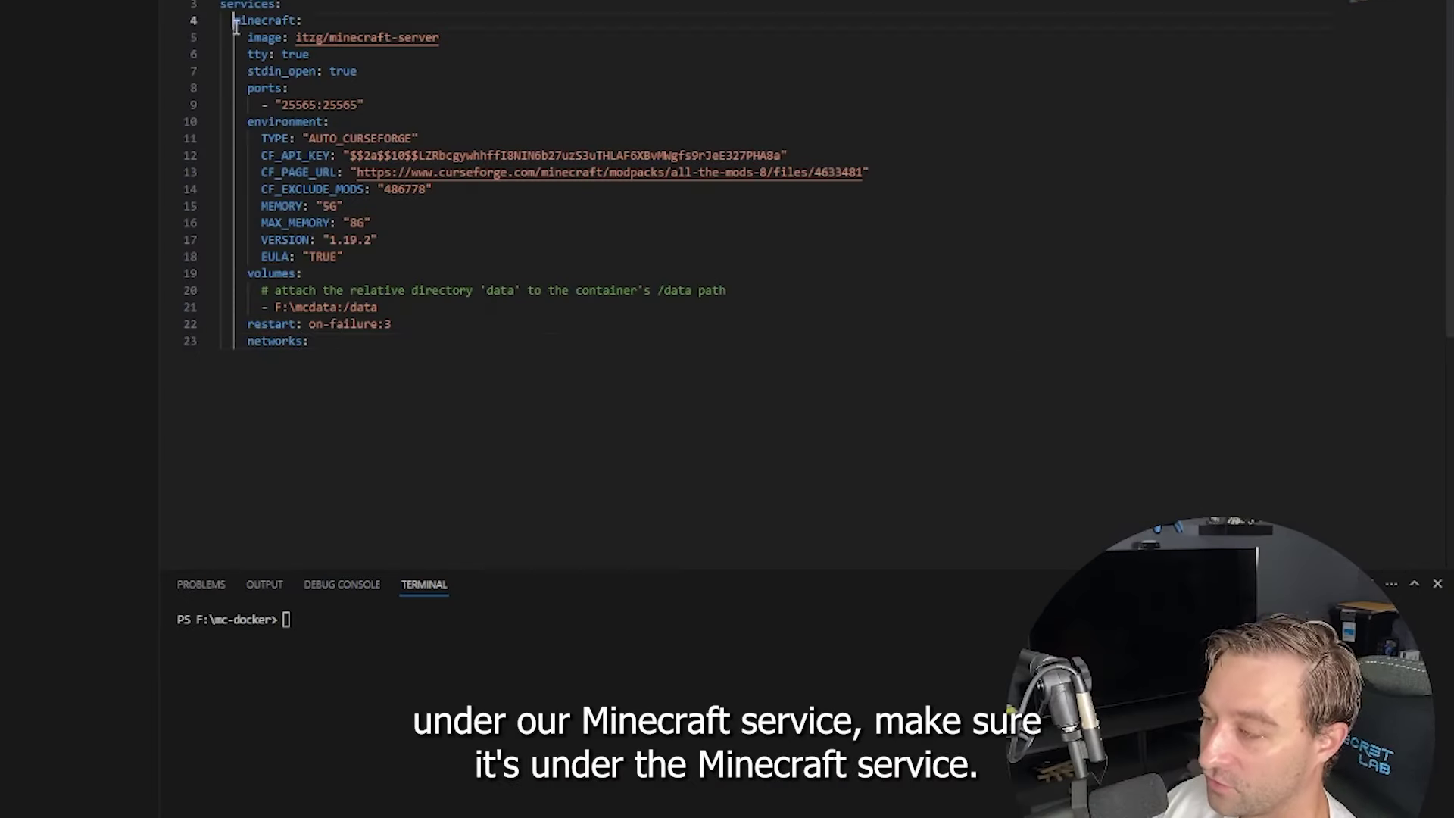
left_click_drag(235, 25, 282, 34)
left_click(323, 351)
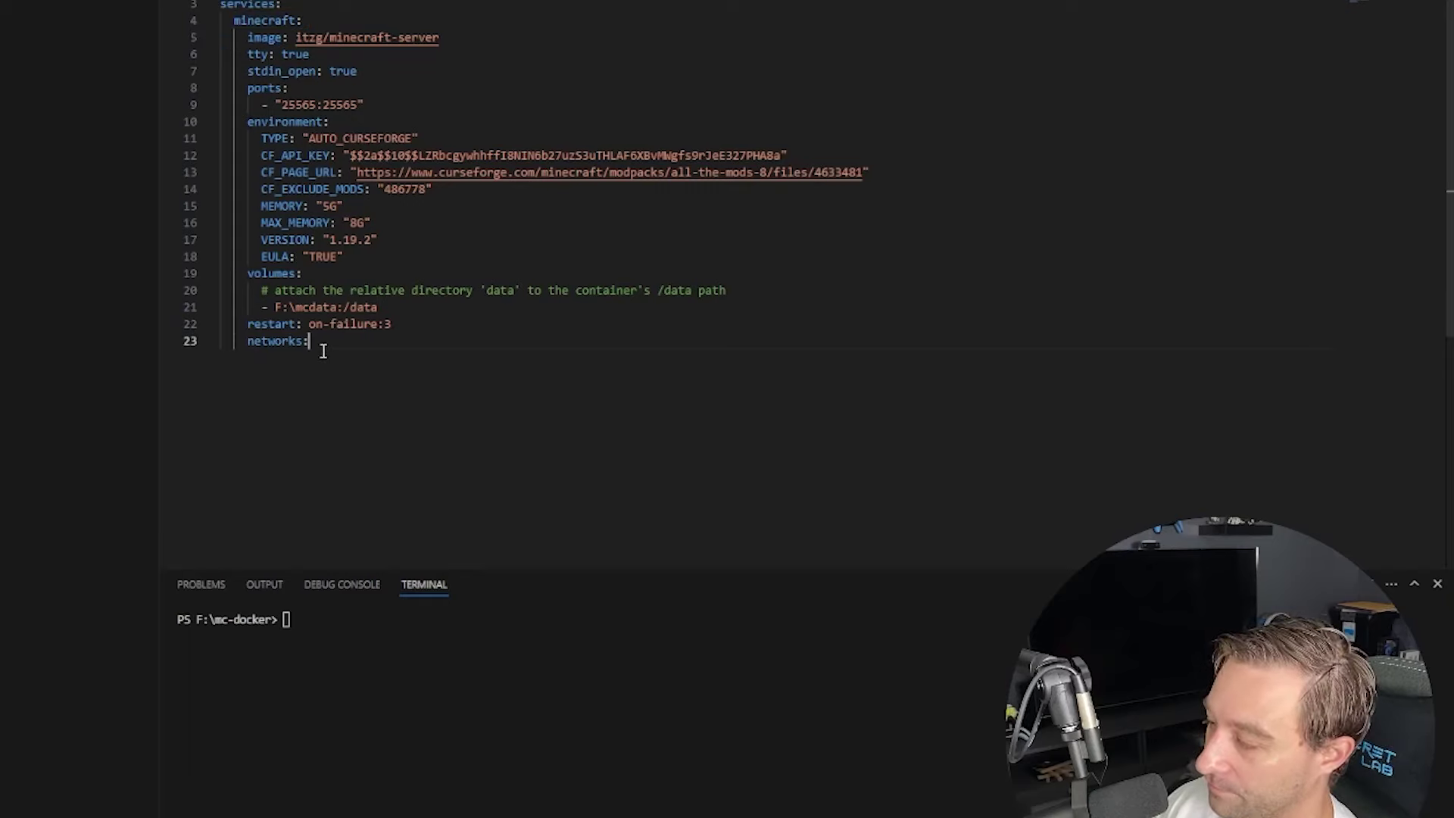
key("Return")
key("Tab")
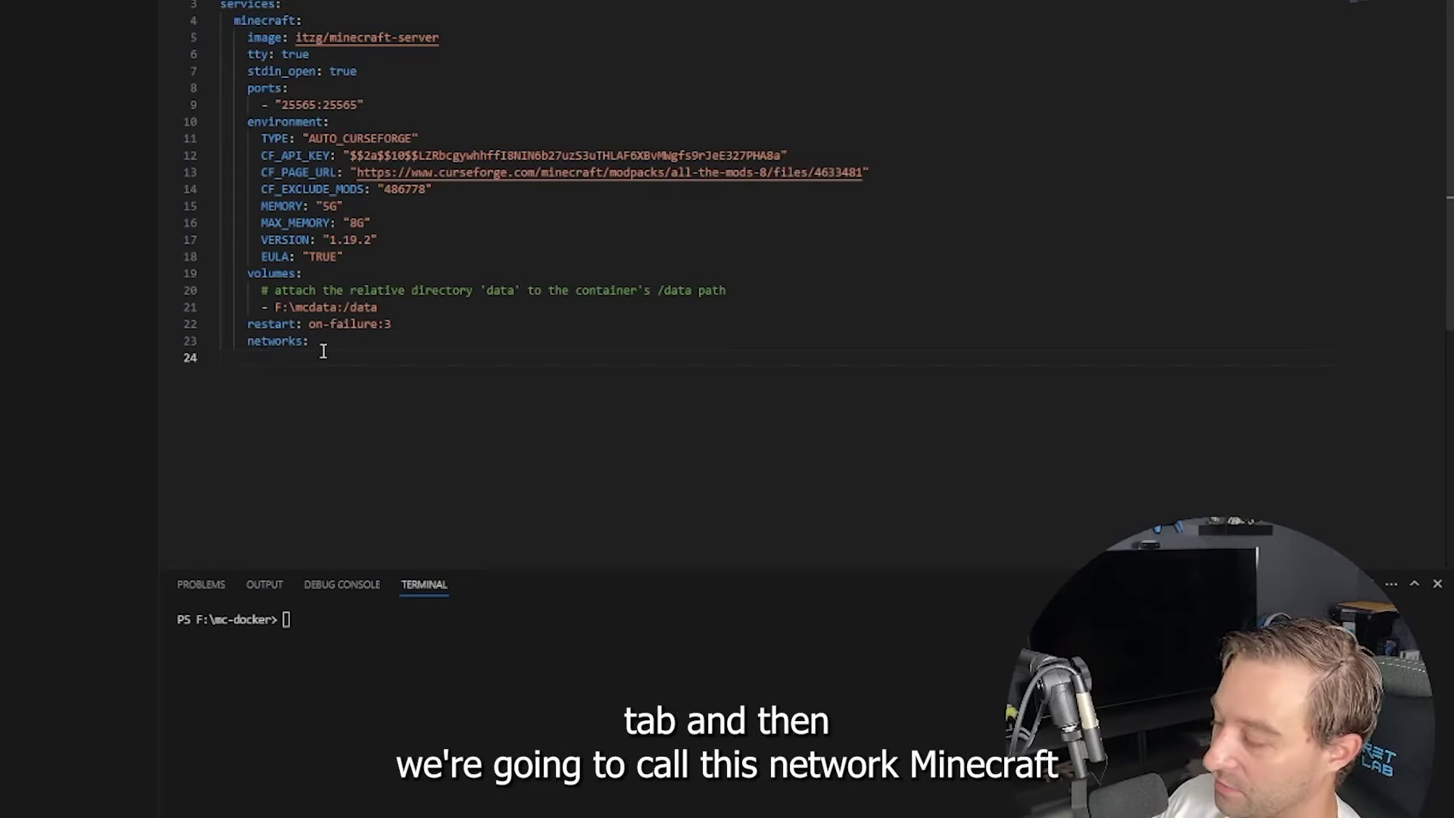
type("m")
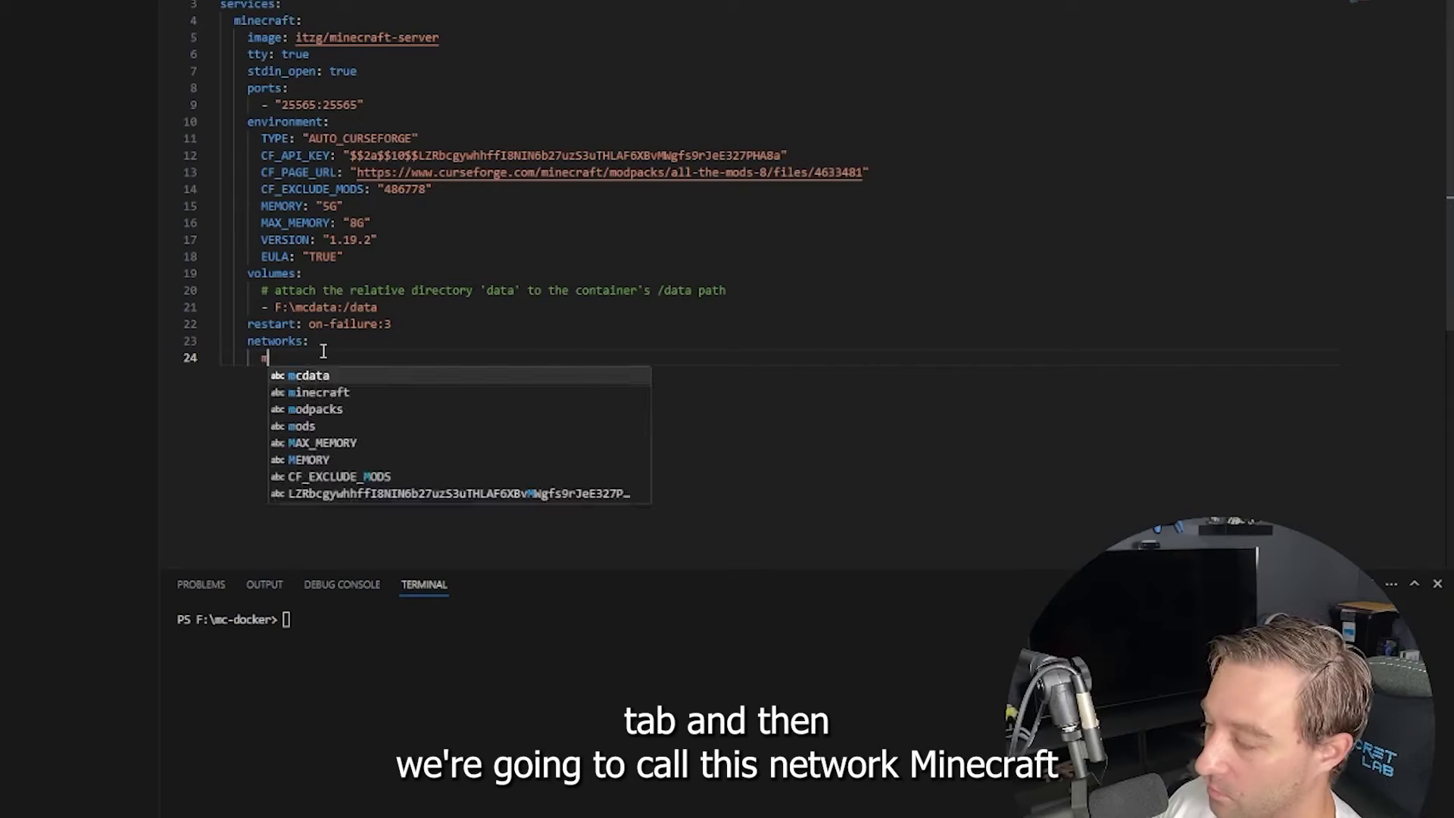
type("inecraft:")
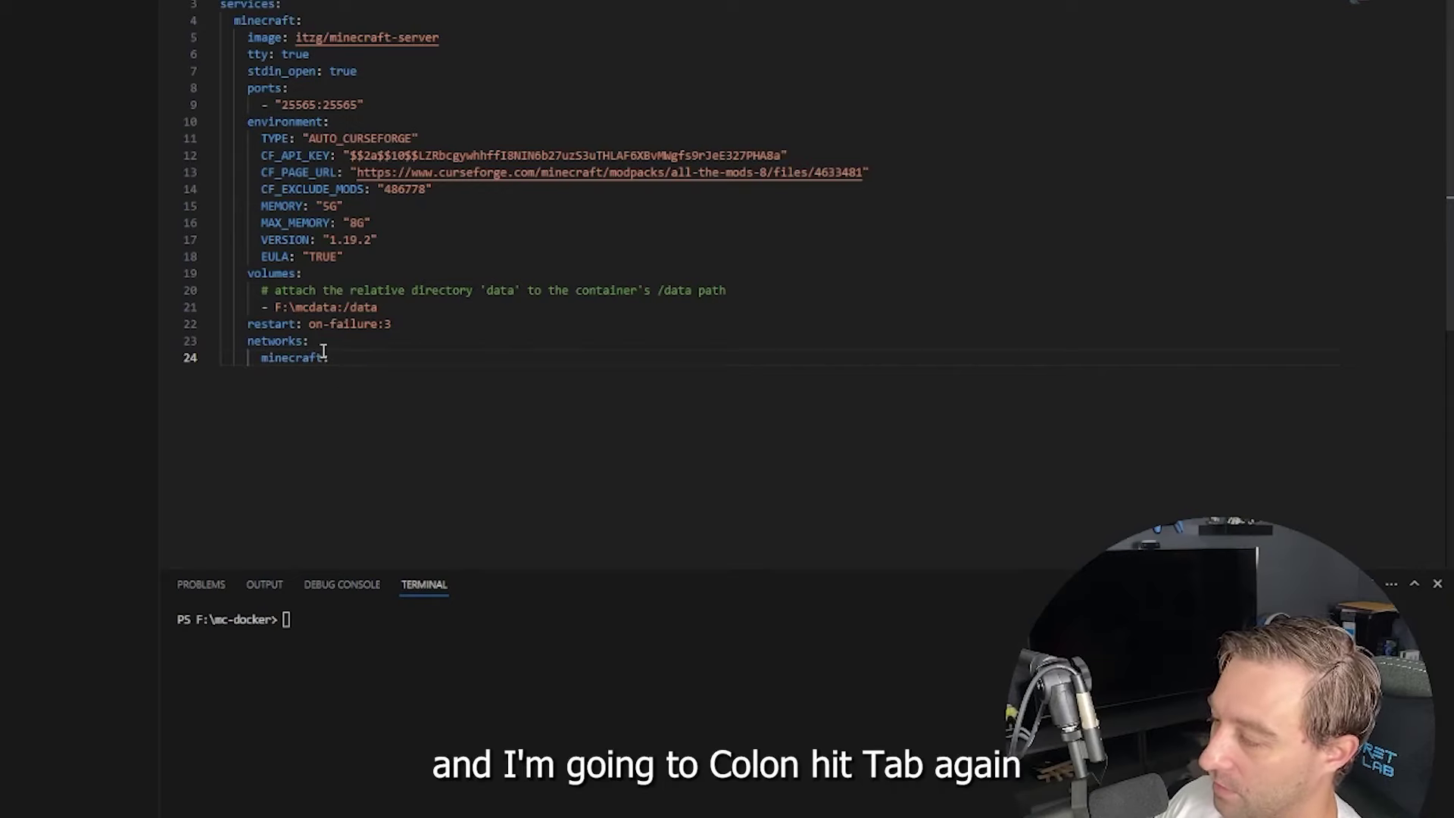
Under the minecraft network, add 'aliases:' with the list entry '- minecraft'
key("Return")
key("Tab")
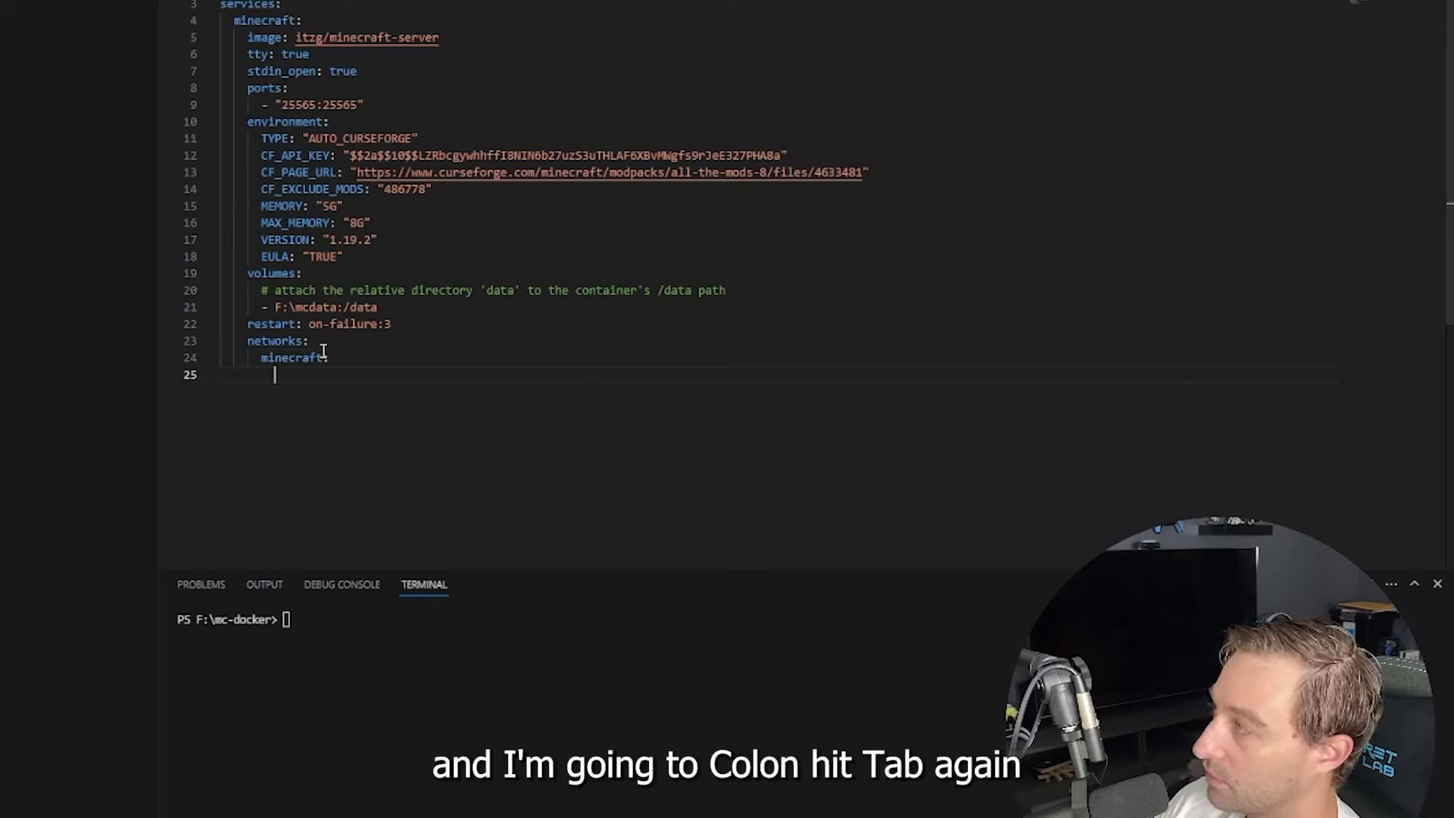
type("al")
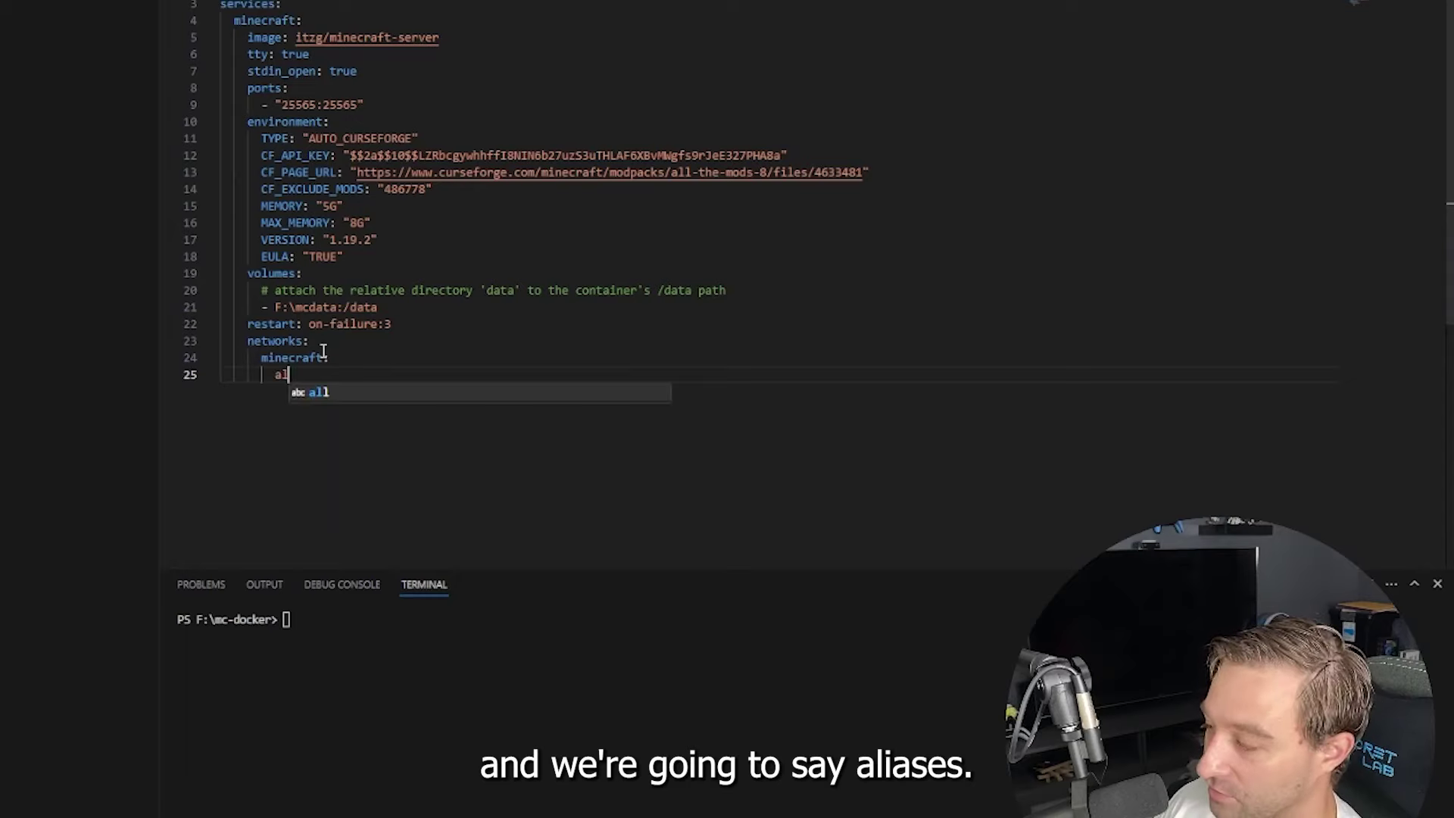
type("iases")
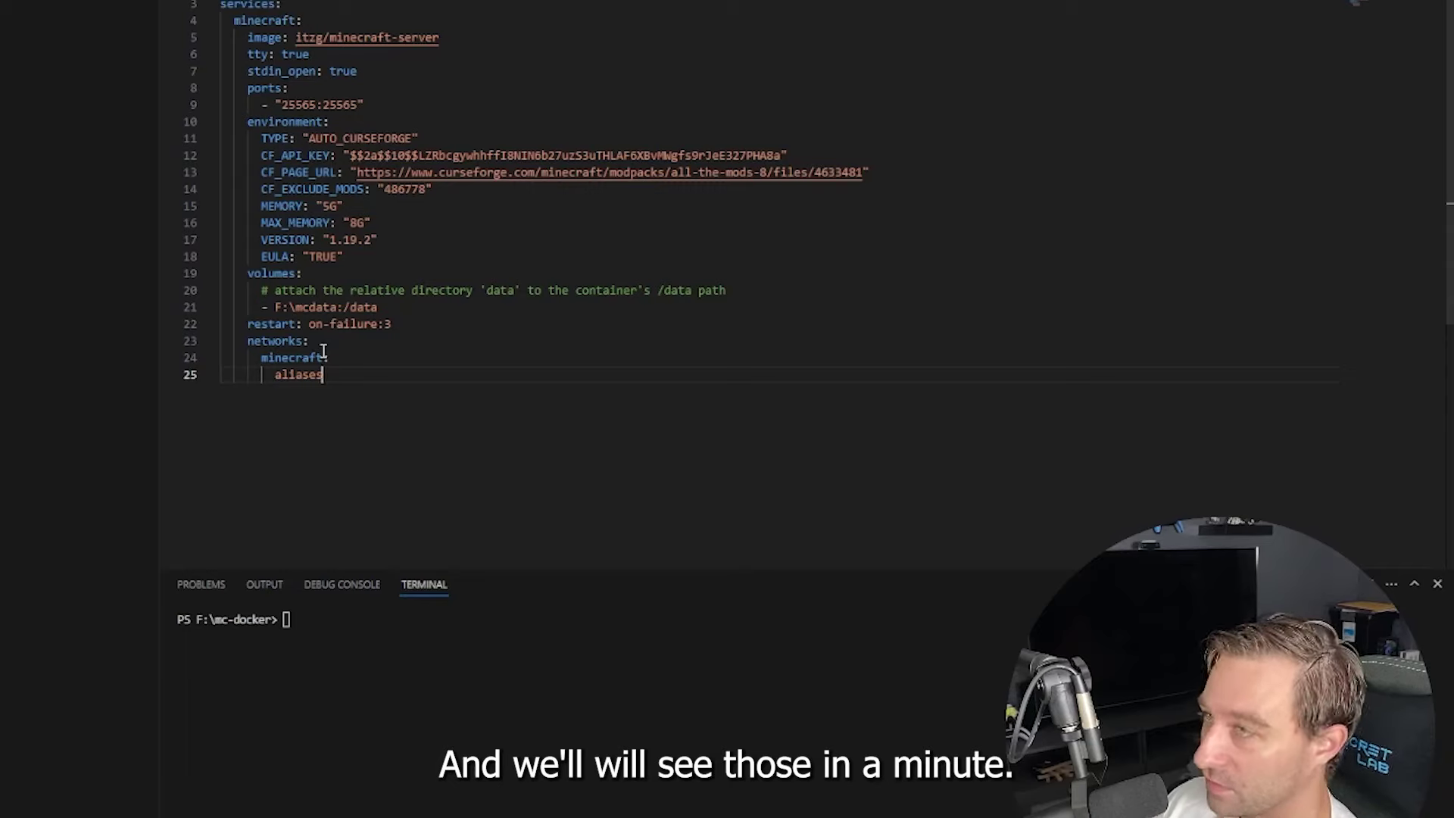
type(":")
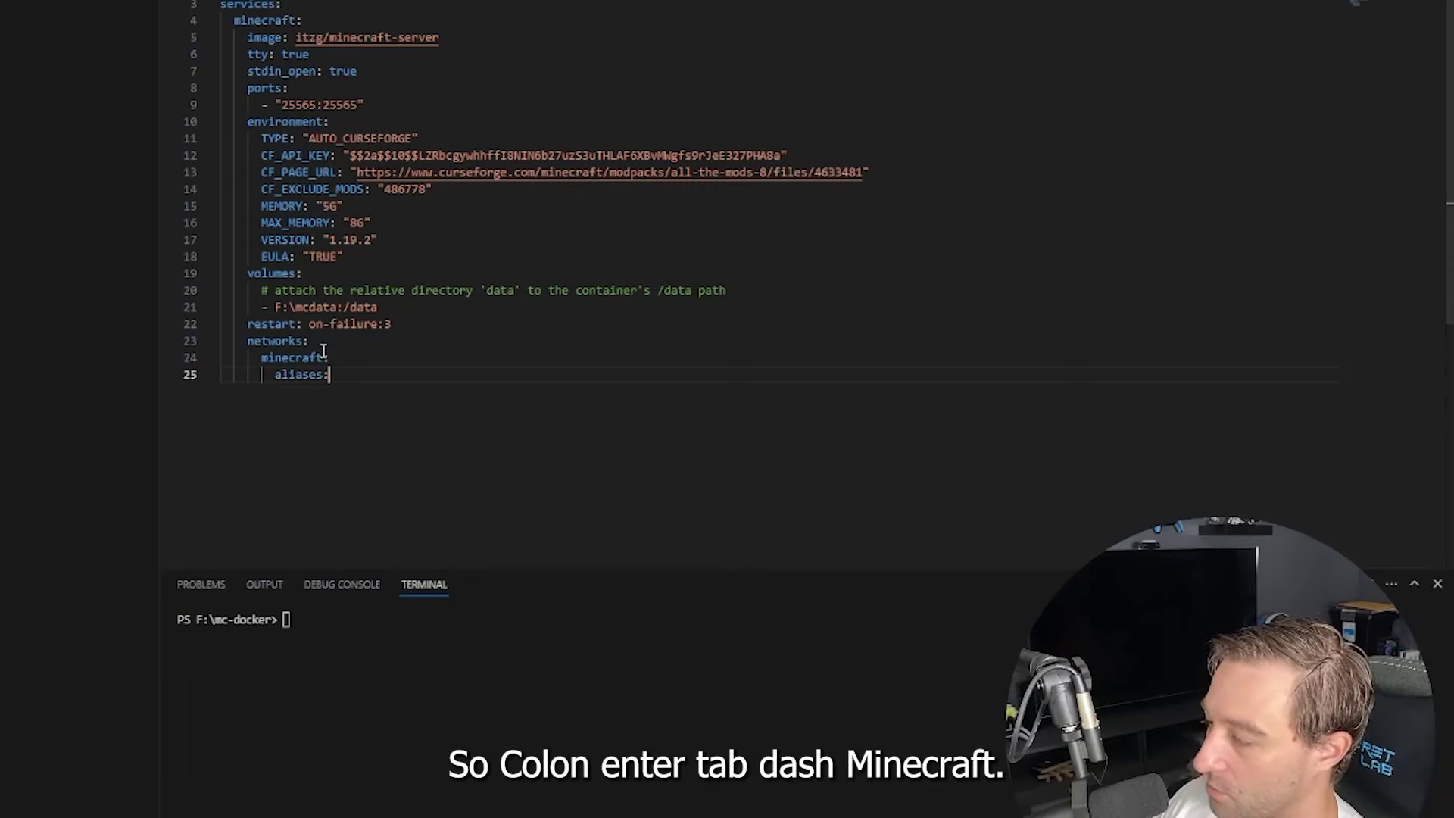
key("Return")
key("Tab")
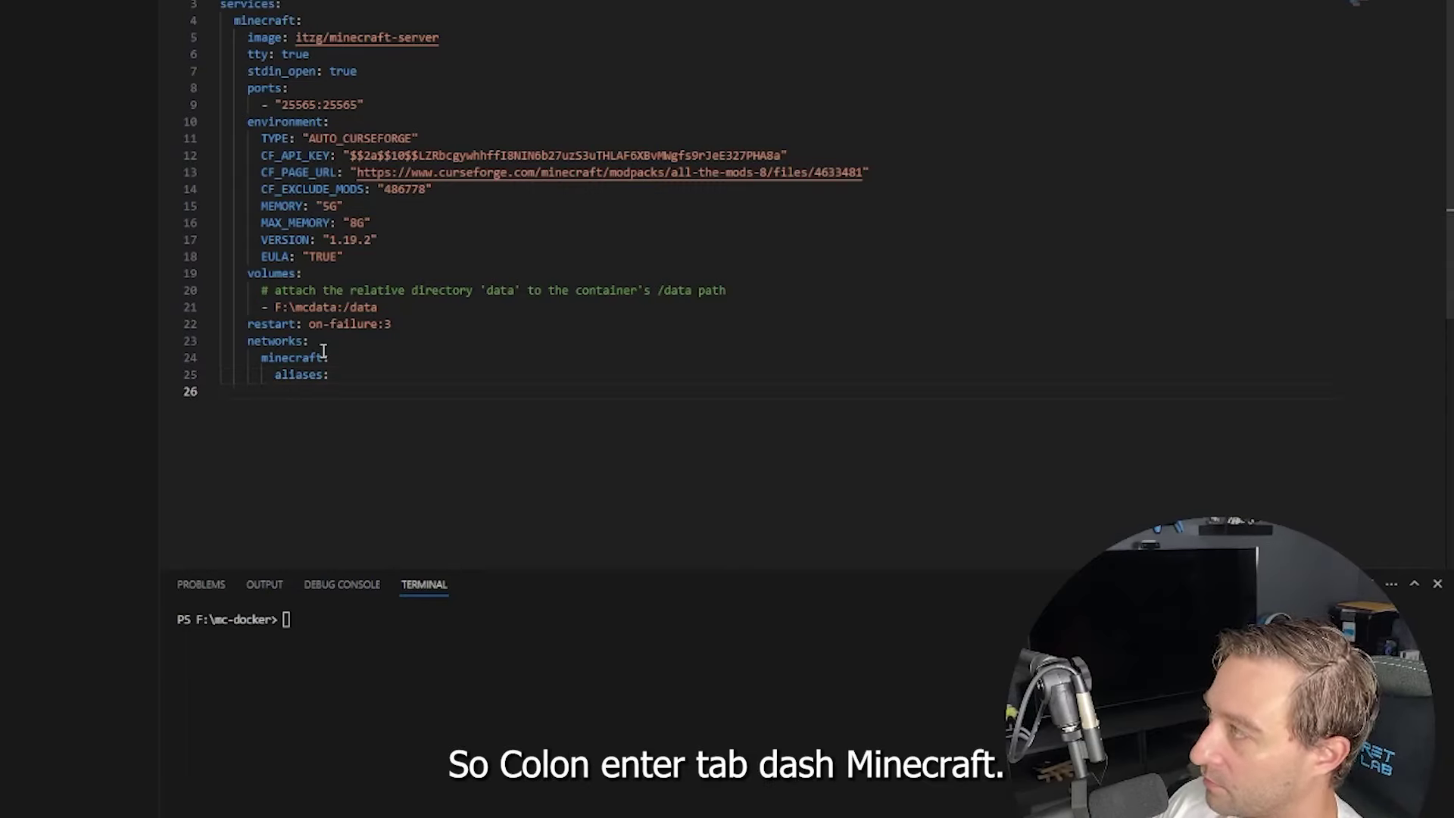
type("- minecraft")
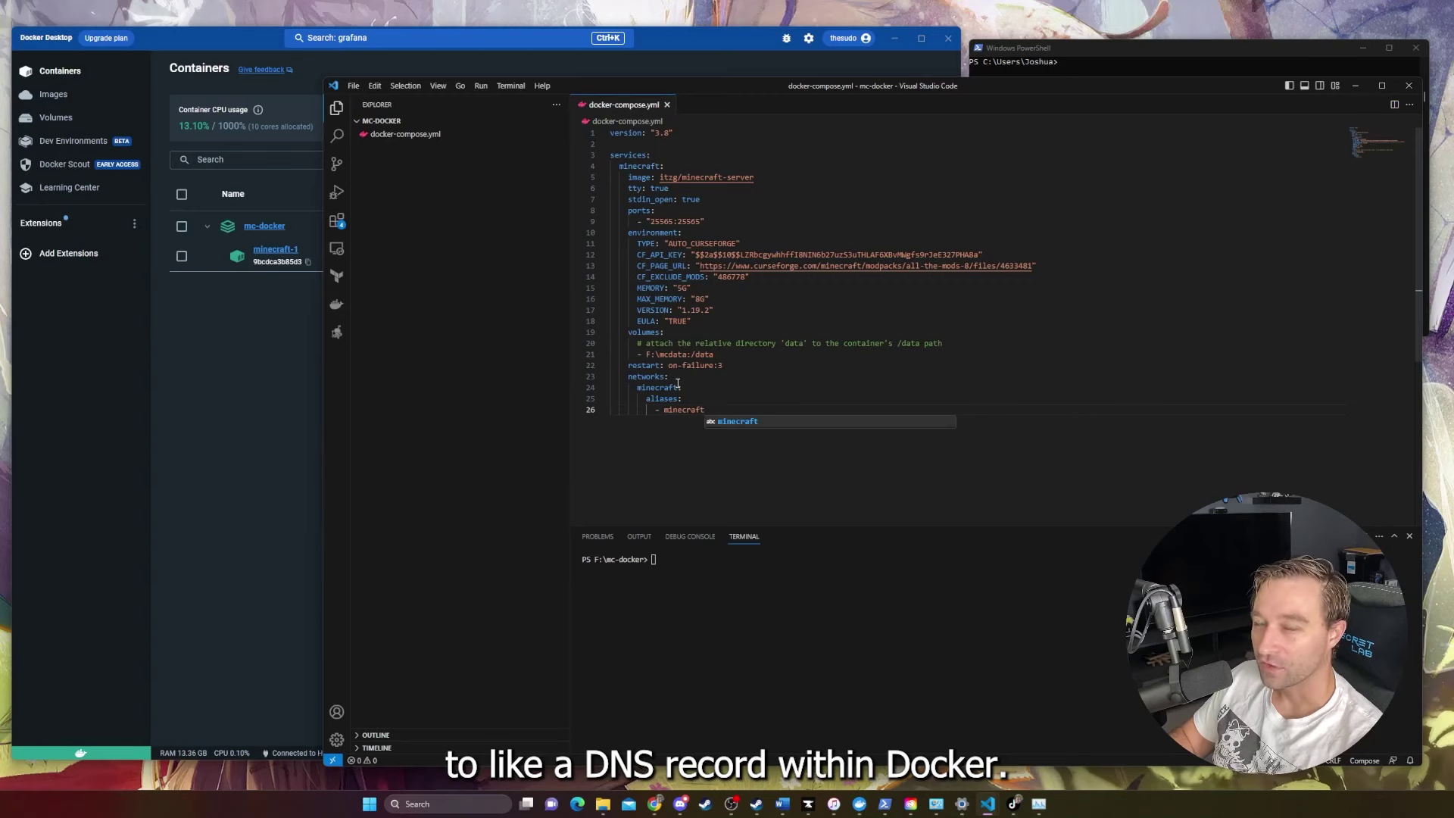
key("Return")
key("Return")
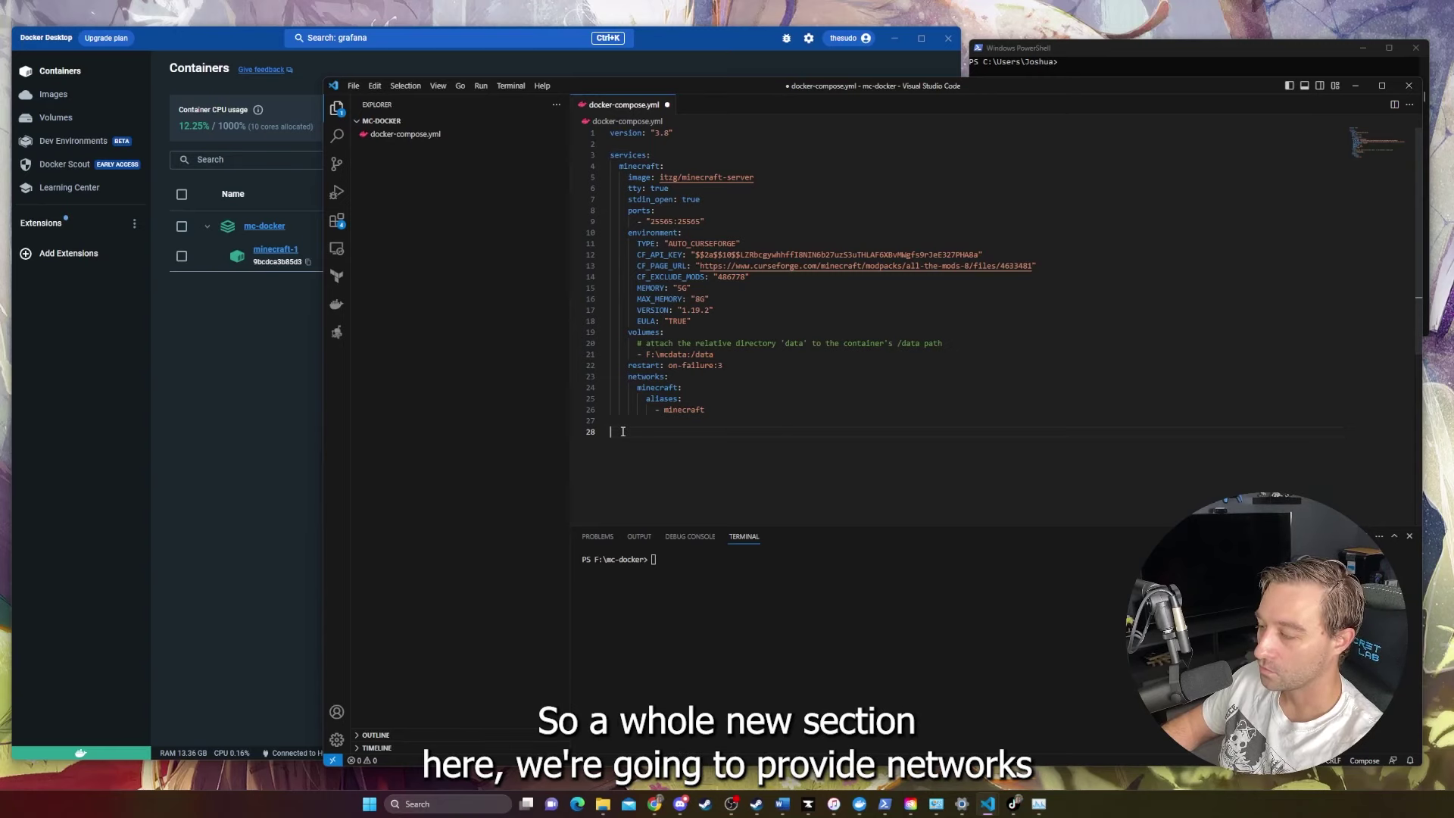
Add a top-level networks section defining the minecraft network with name: minecraft
type("networks:")
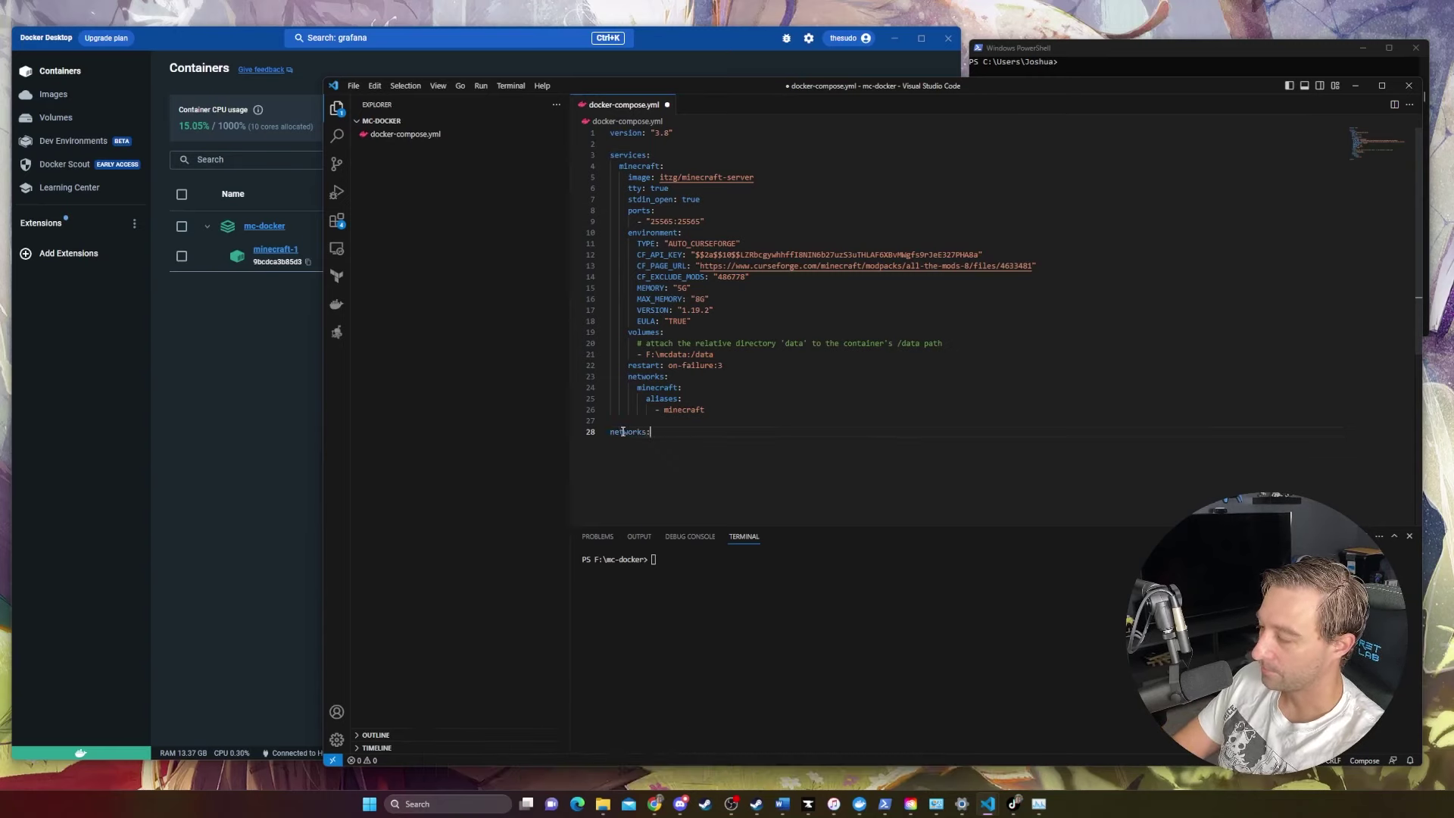
key("Return")
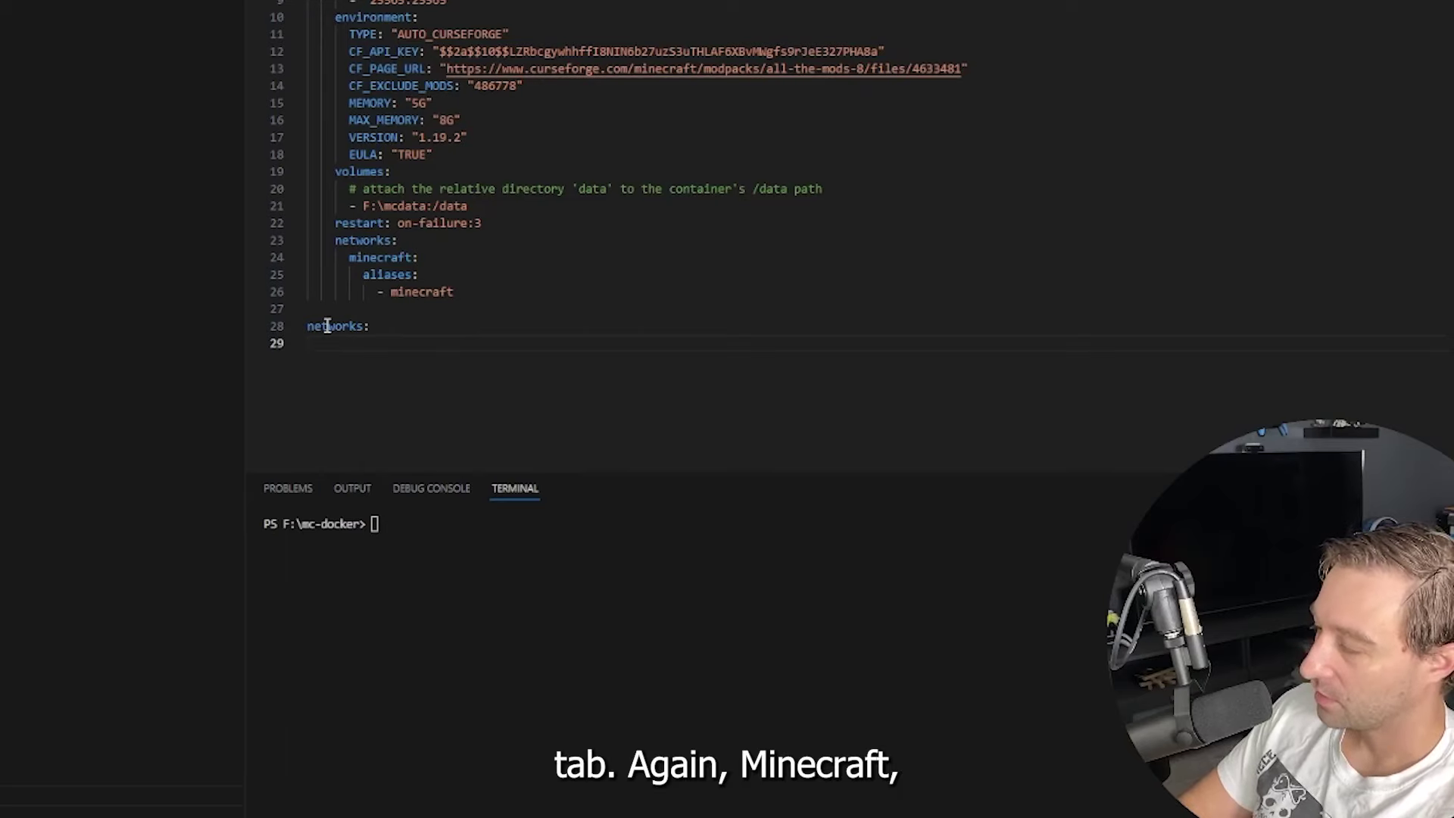
key("Tab")
type("minecraft:")
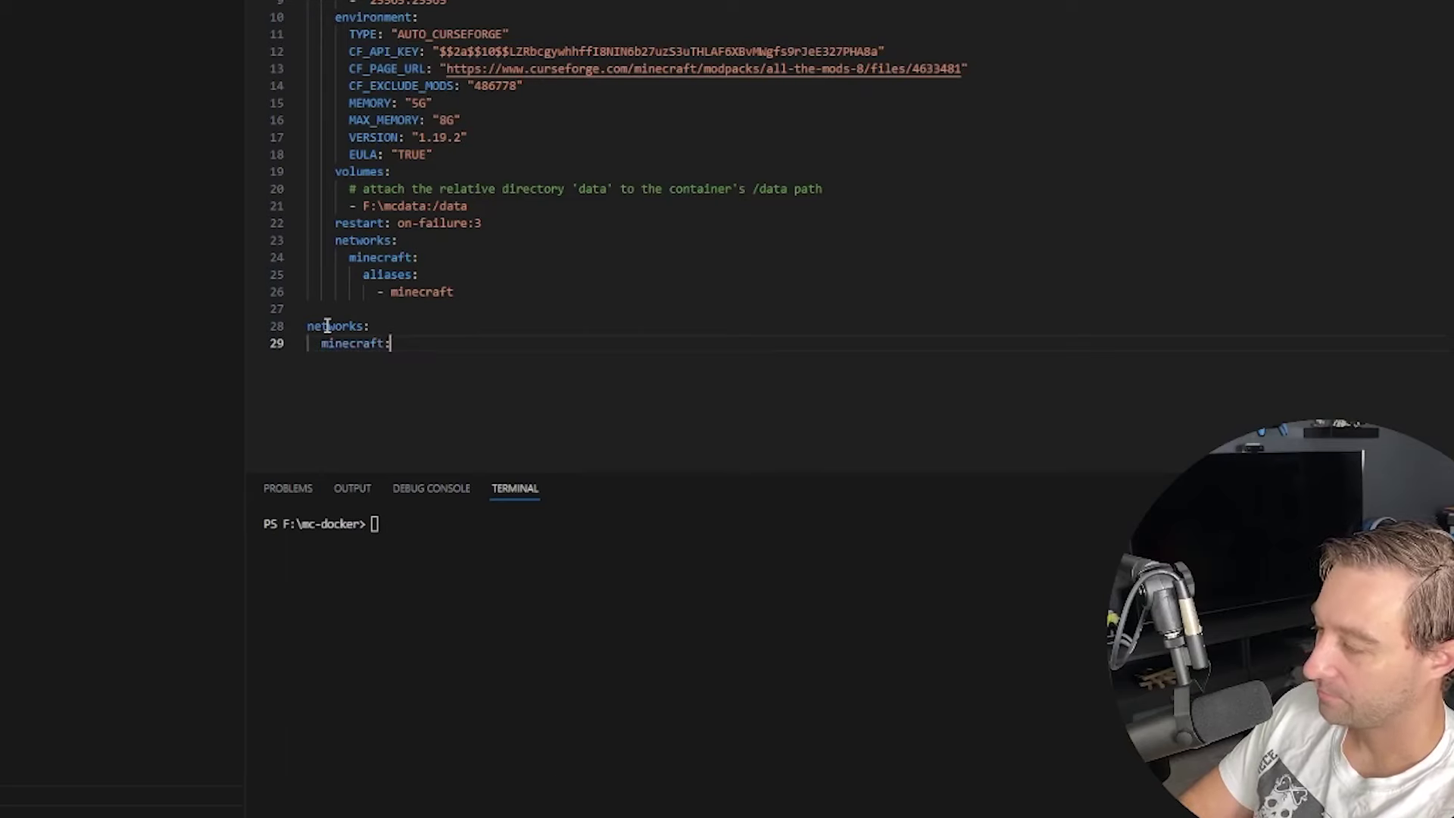
key("Return")
key("Tab")
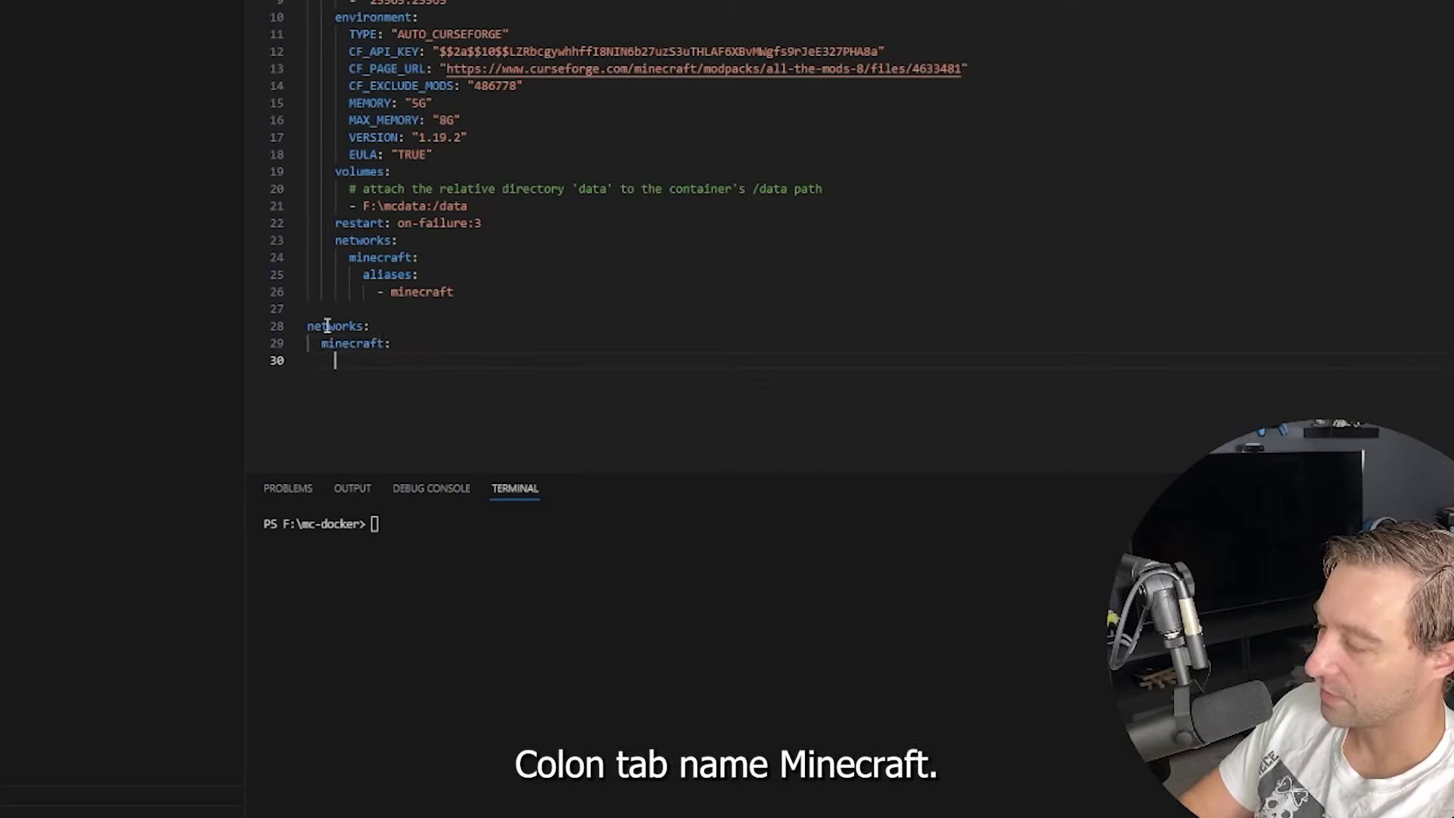
type("name: min")
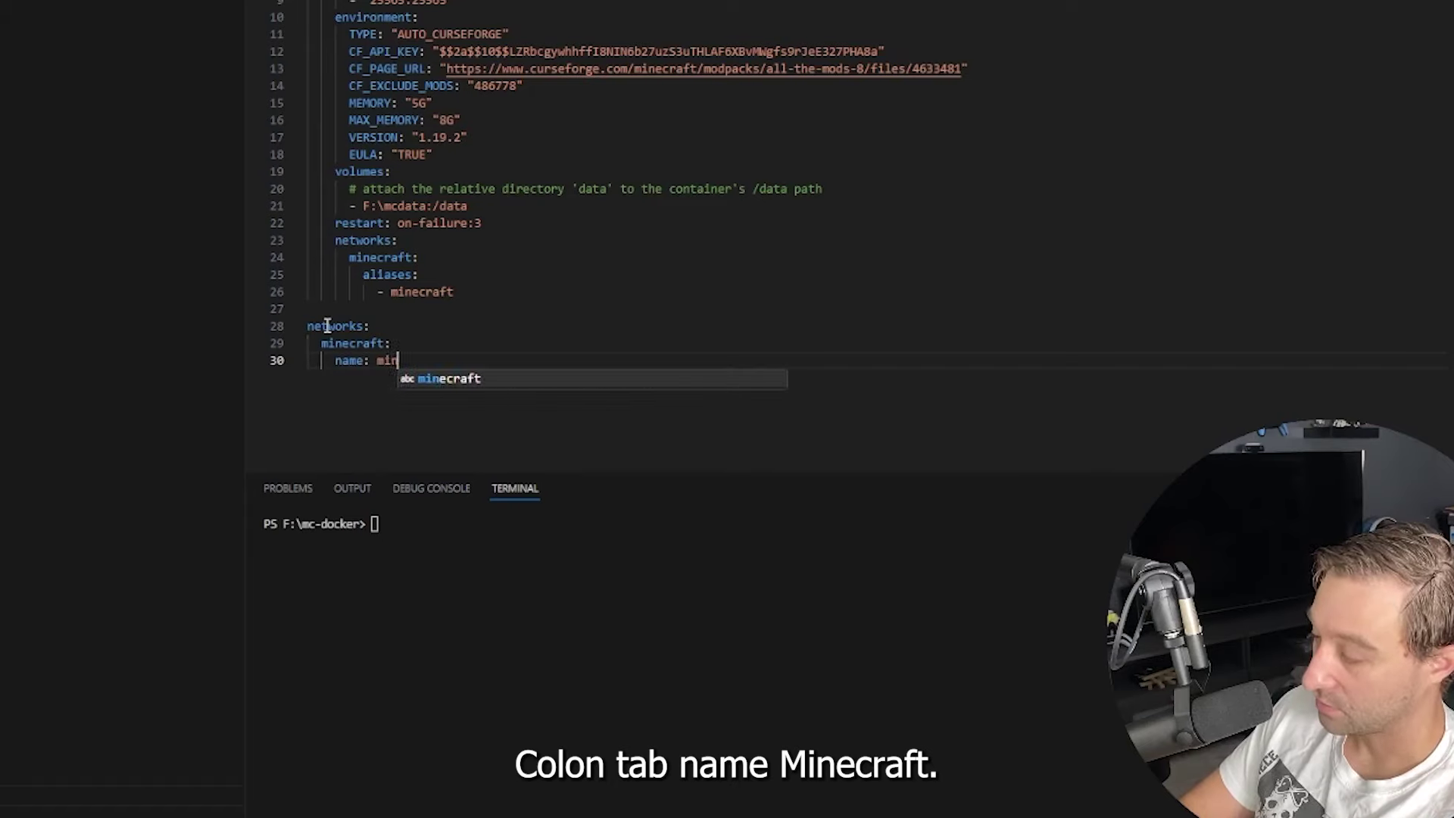
type("ecraft")
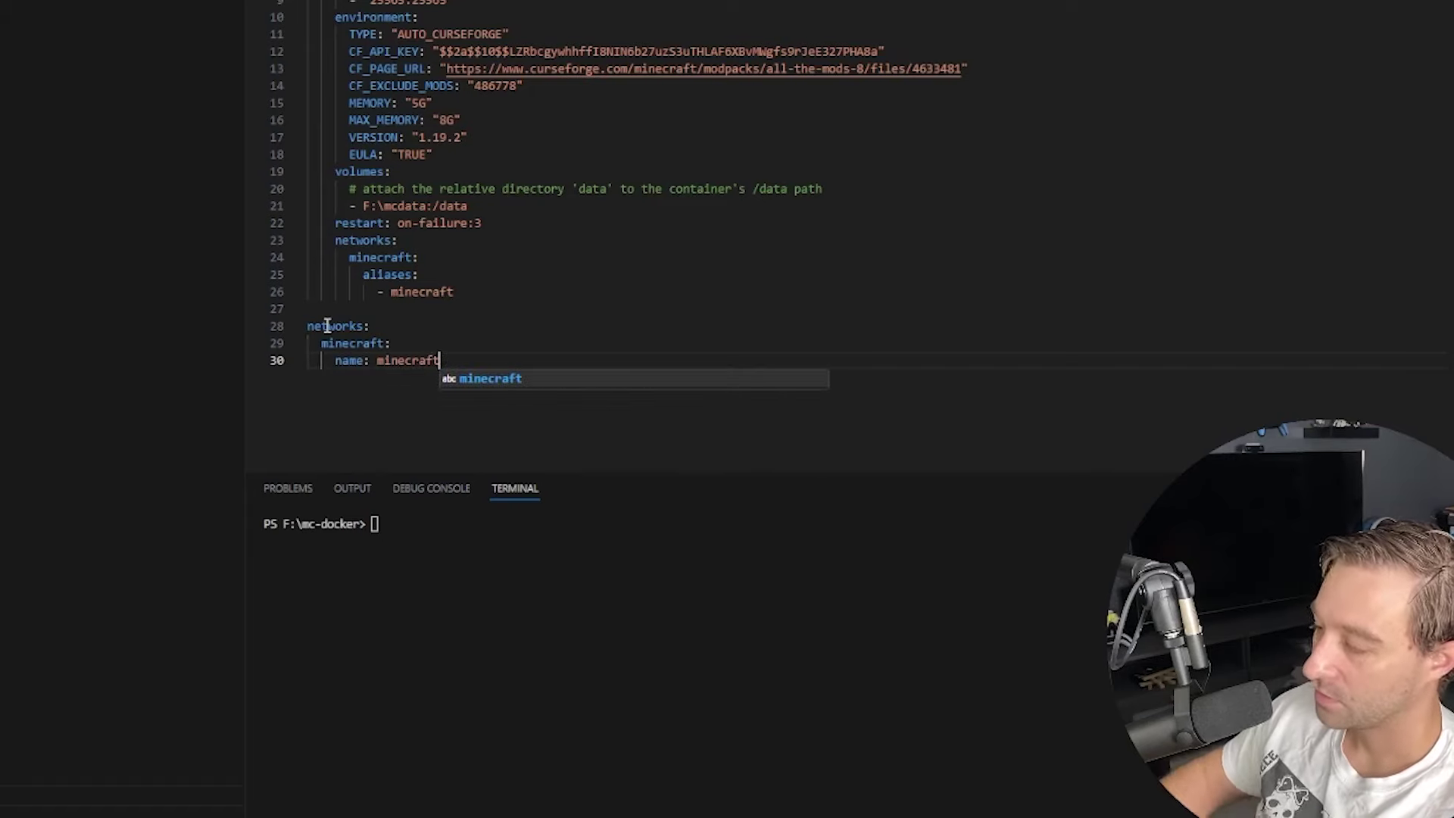
left_click(376, 360)
Compare the new networks section with the service's networks block and its minecraft alias
left_click_drag(441, 360, 311, 328)
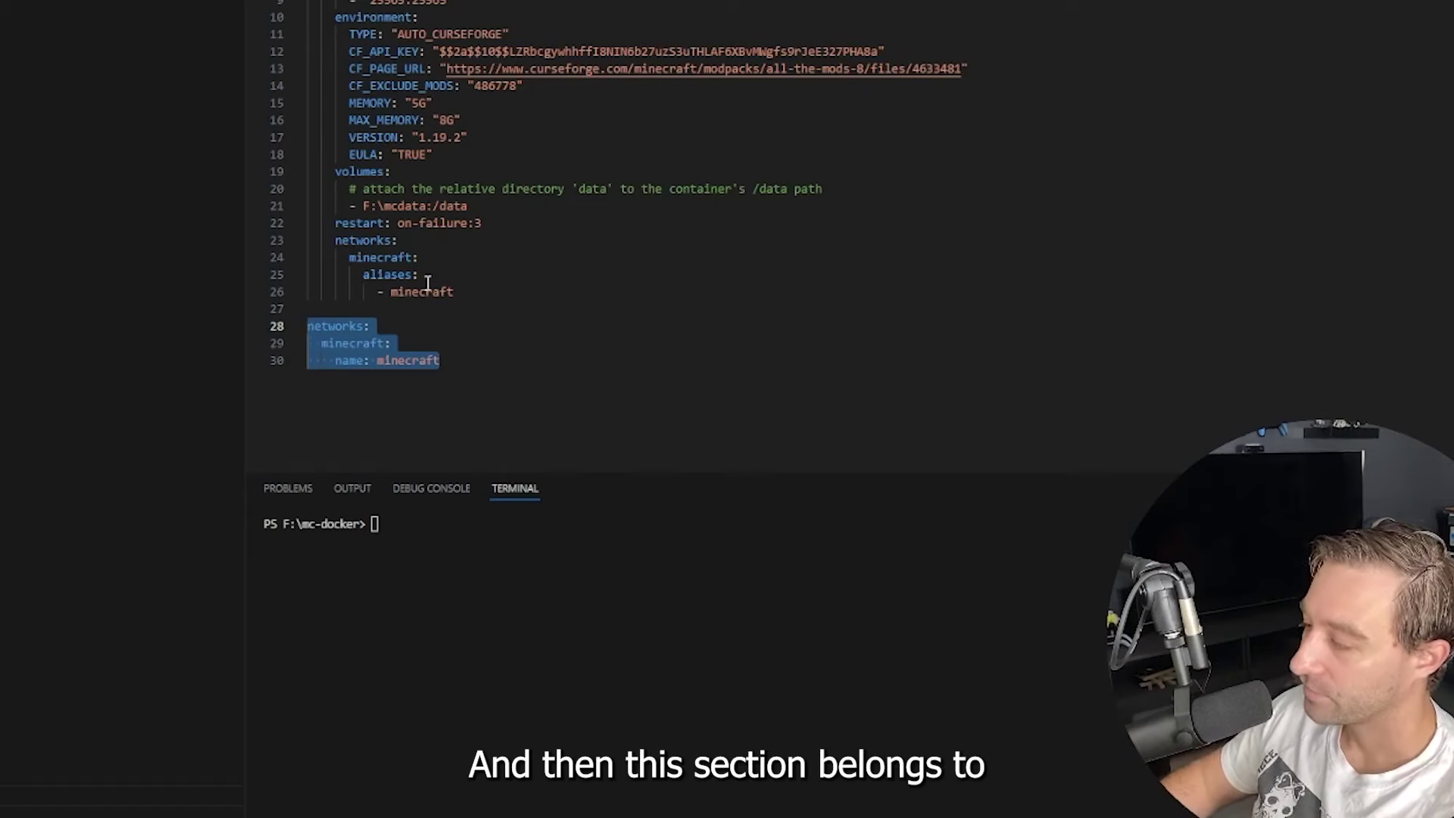
left_click_drag(454, 294, 334, 241)
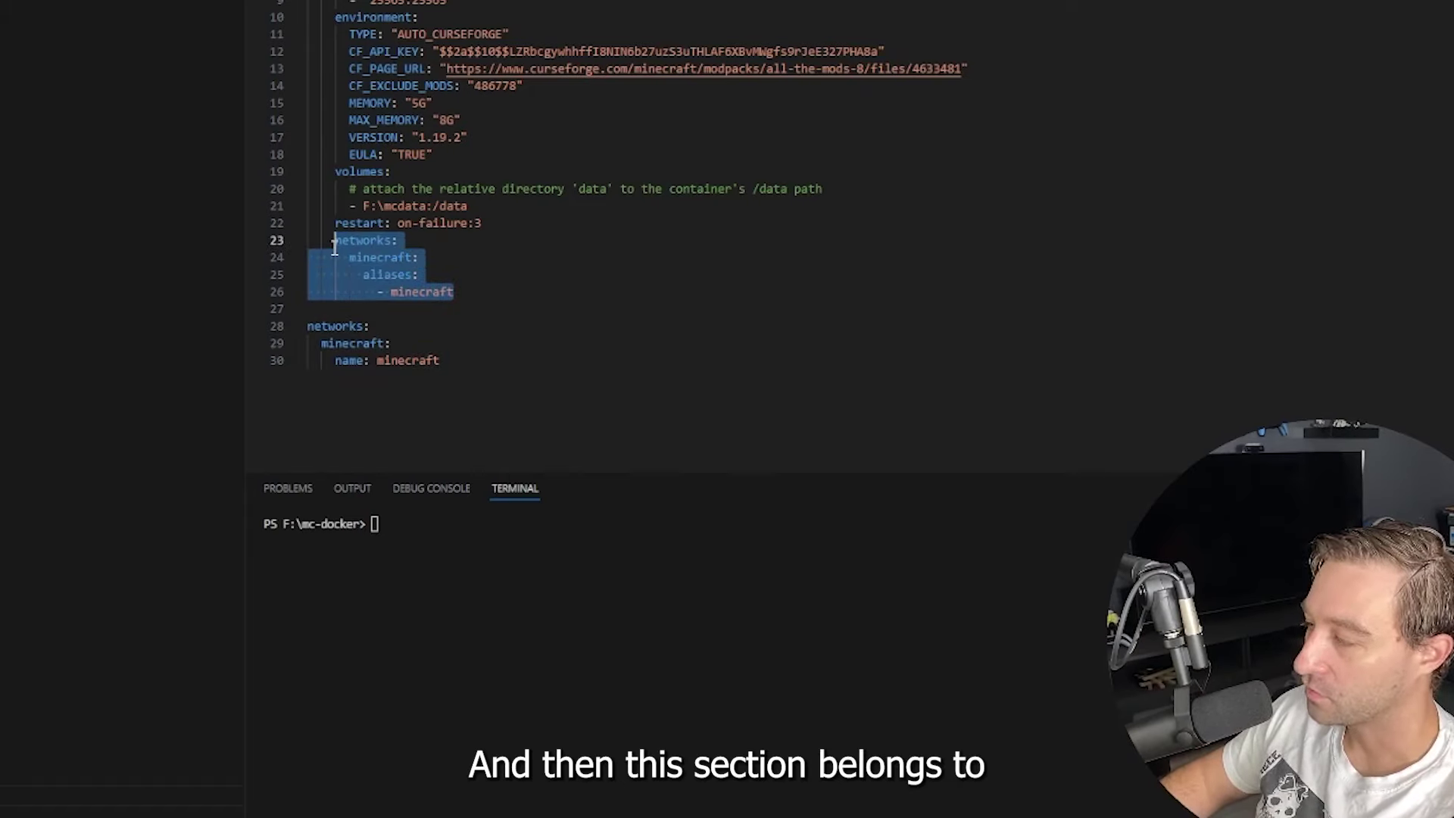
left_click(402, 240)
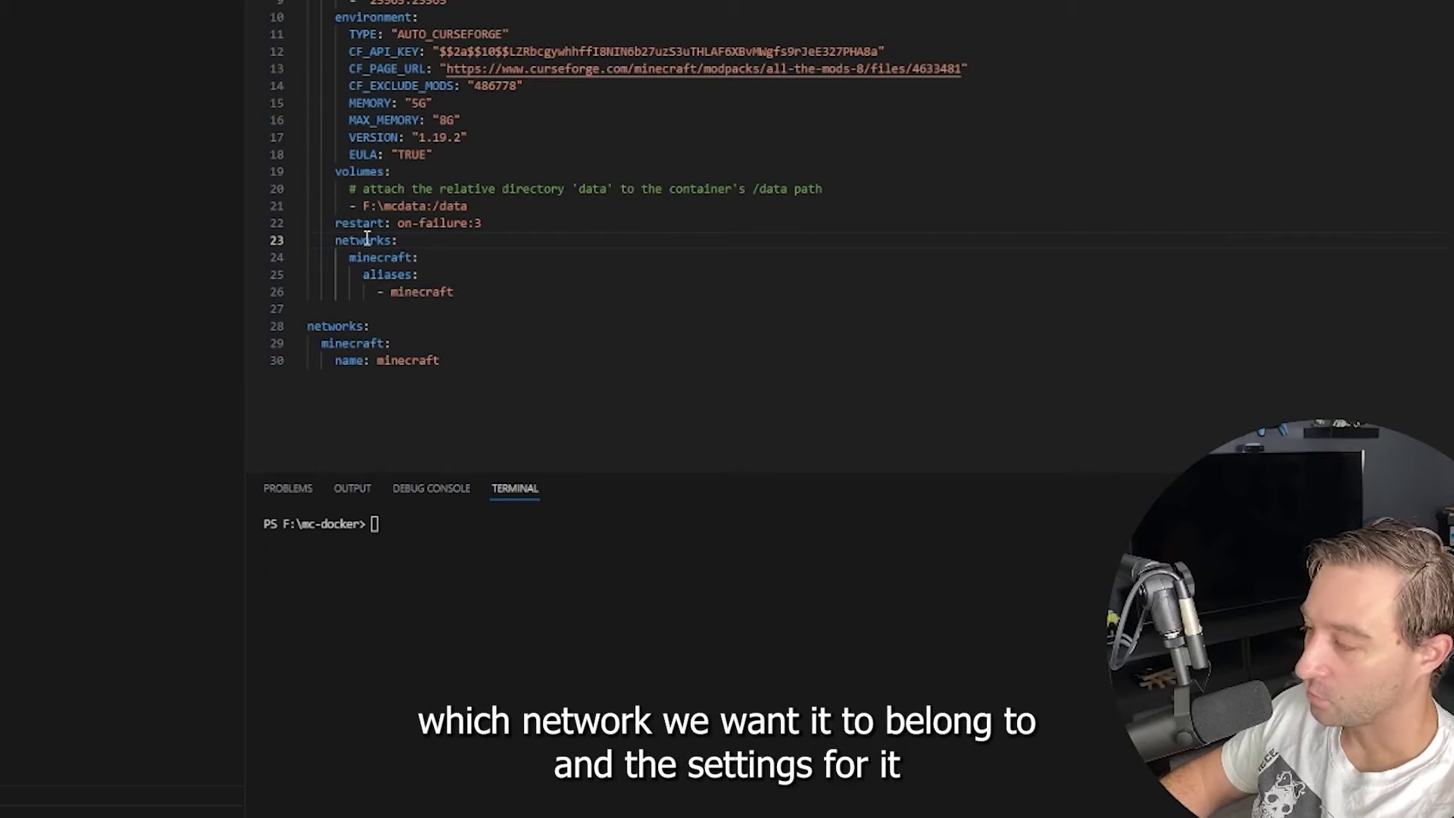
left_click(379, 258)
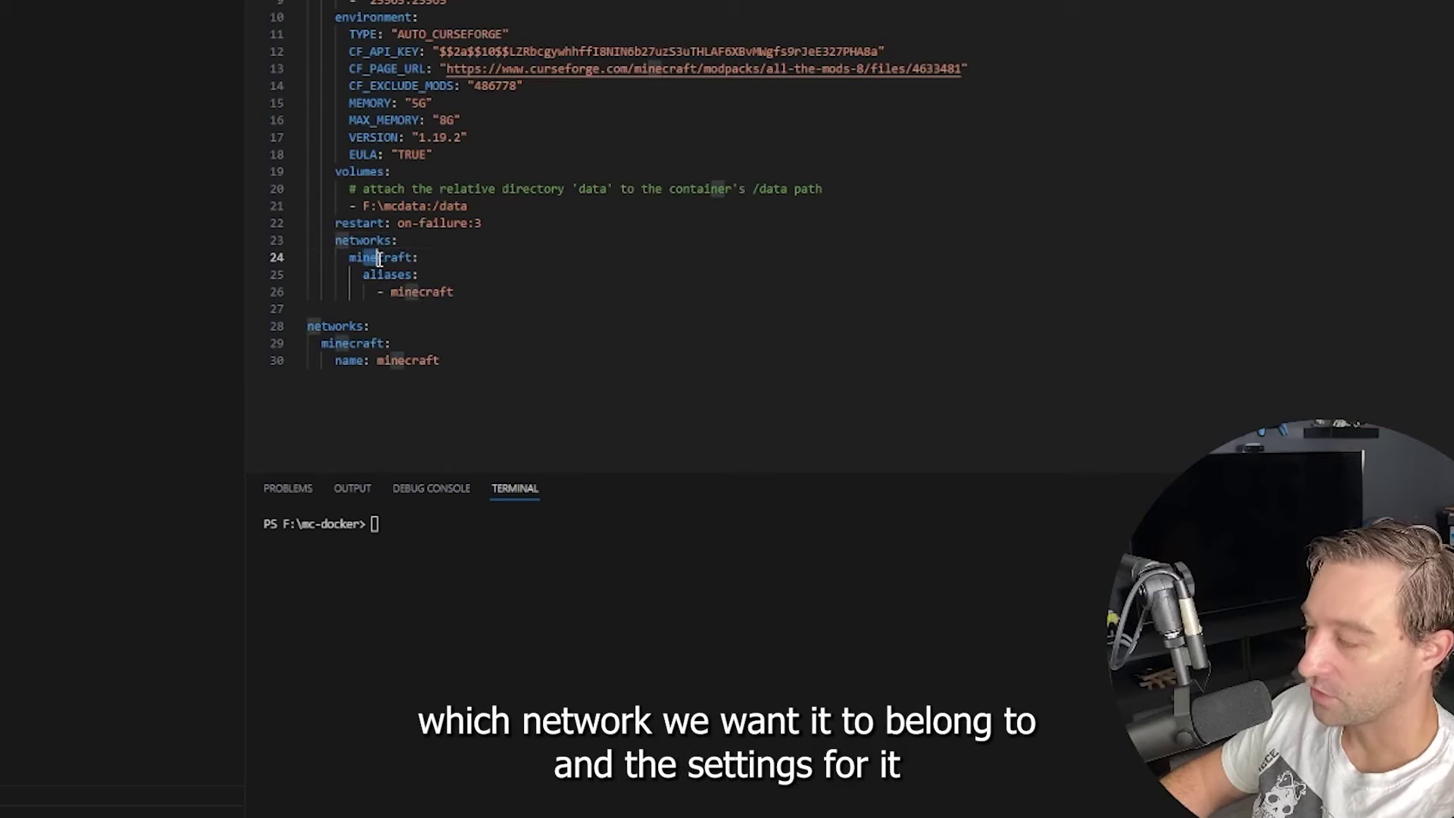
left_click(455, 293)
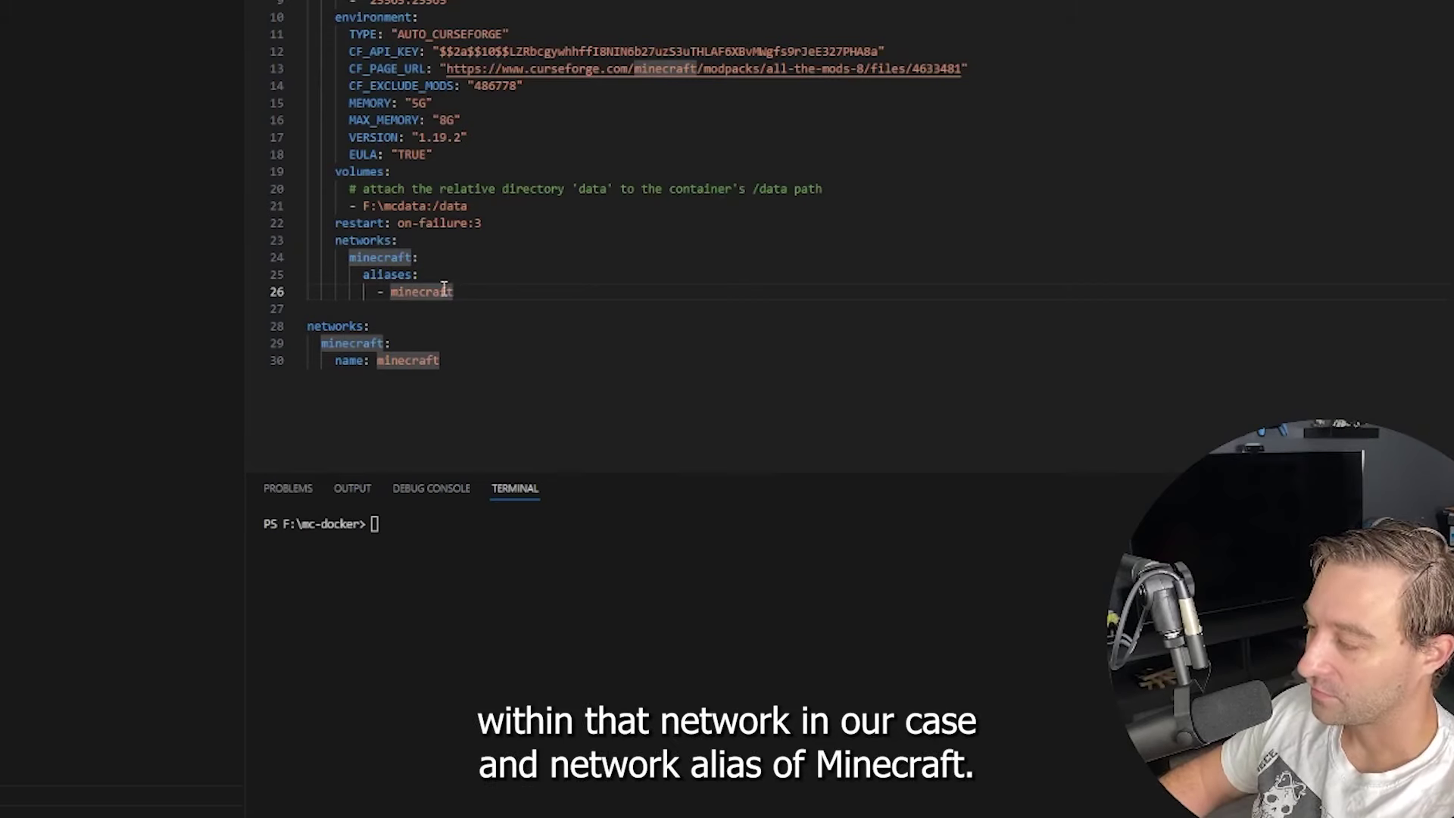
left_click(414, 276)
left_click(456, 292)
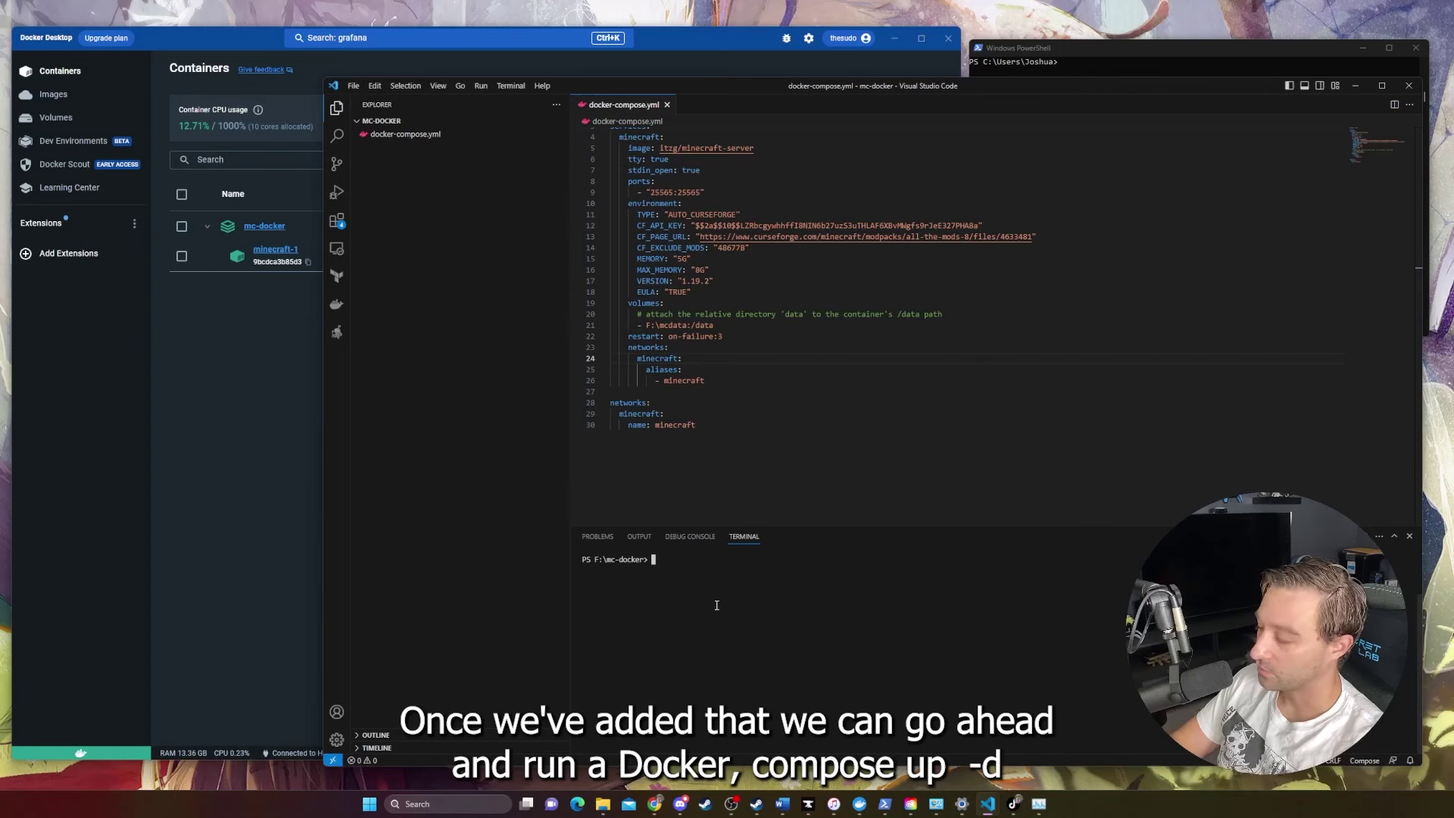
Run docker compose up -d in the integrated terminal, creating the minecraft network
type("docker compose up -d")
key("Return")
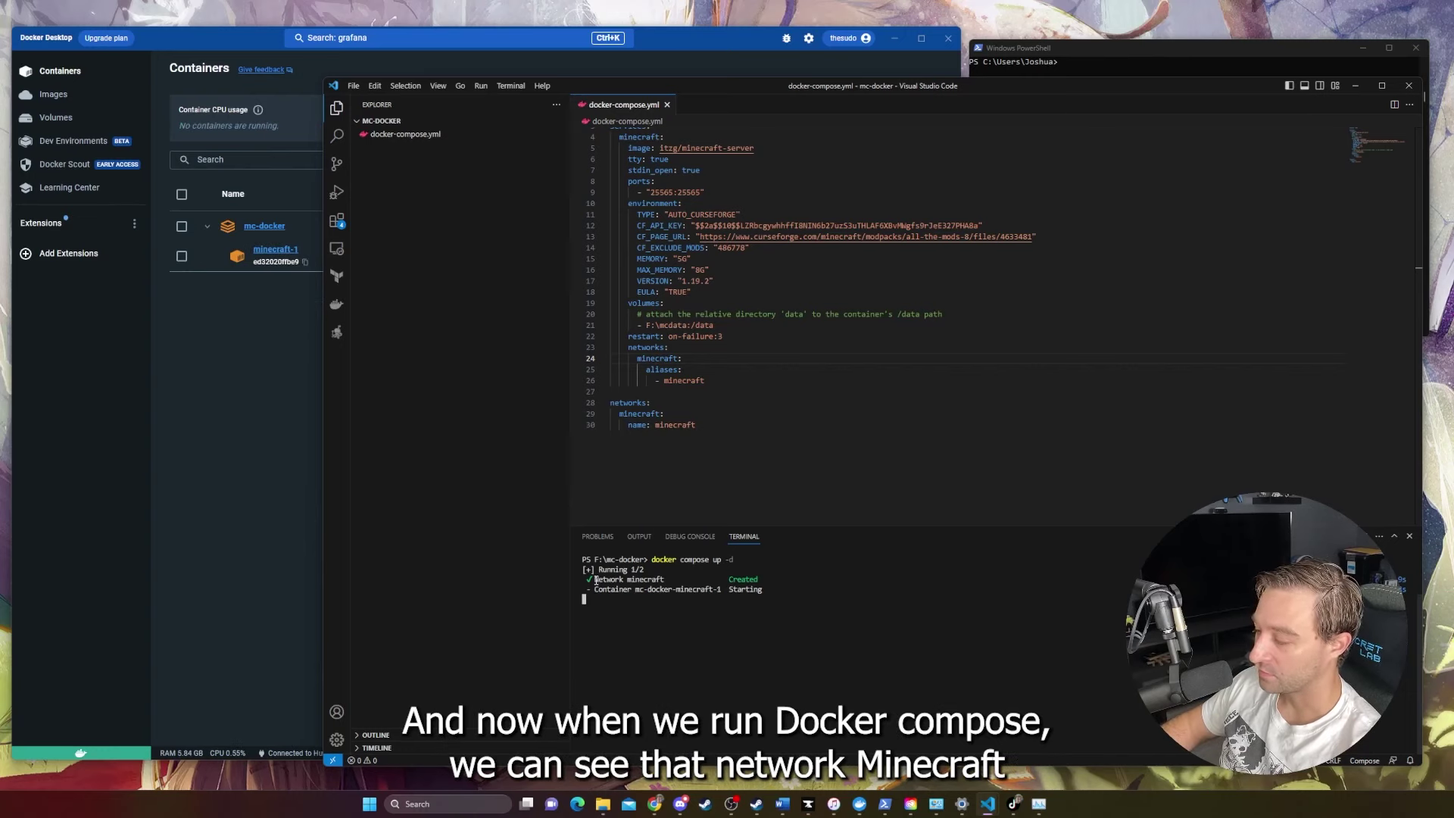
left_click_drag(595, 580, 650, 582)
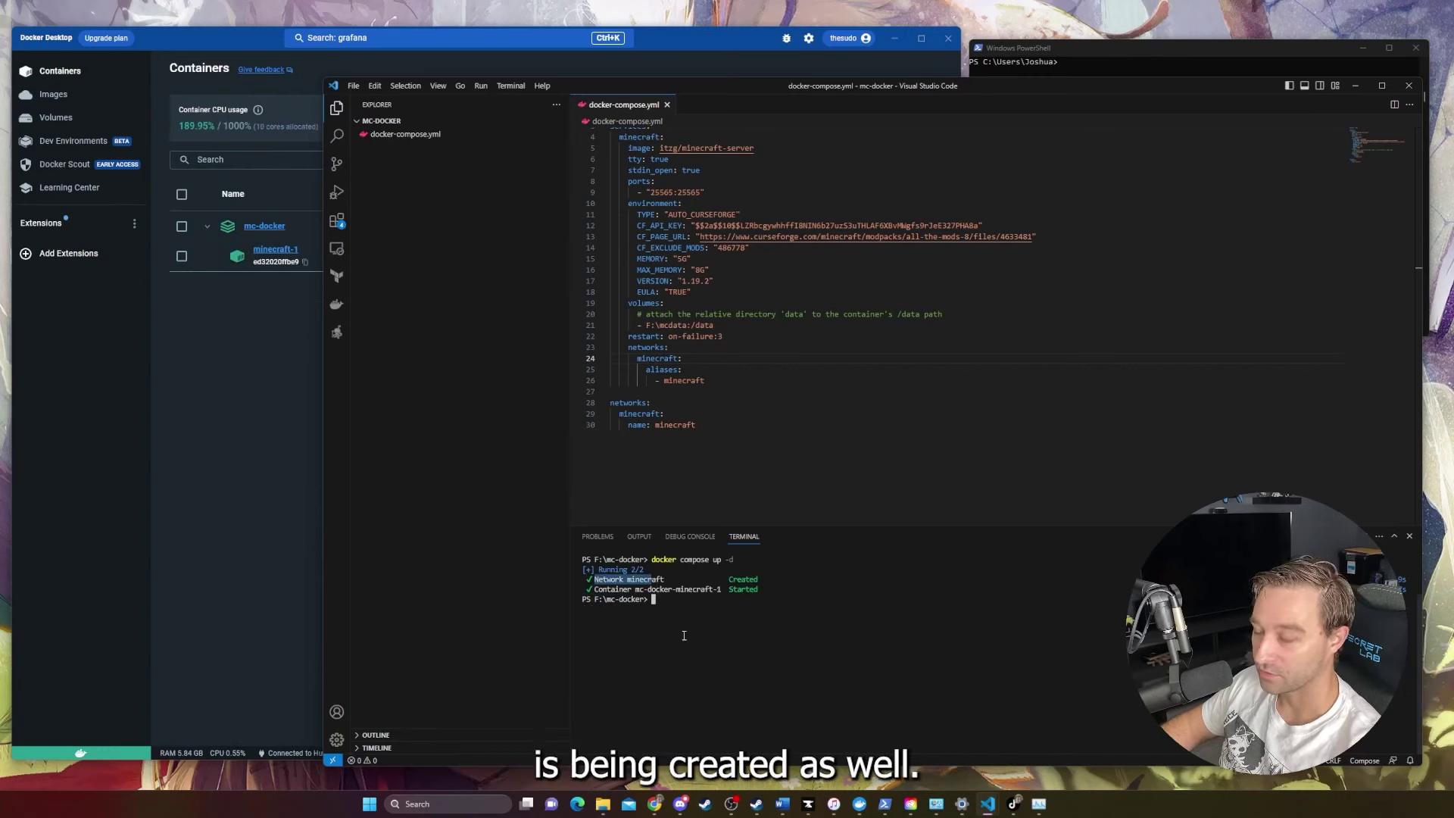
key("alt+Tab")
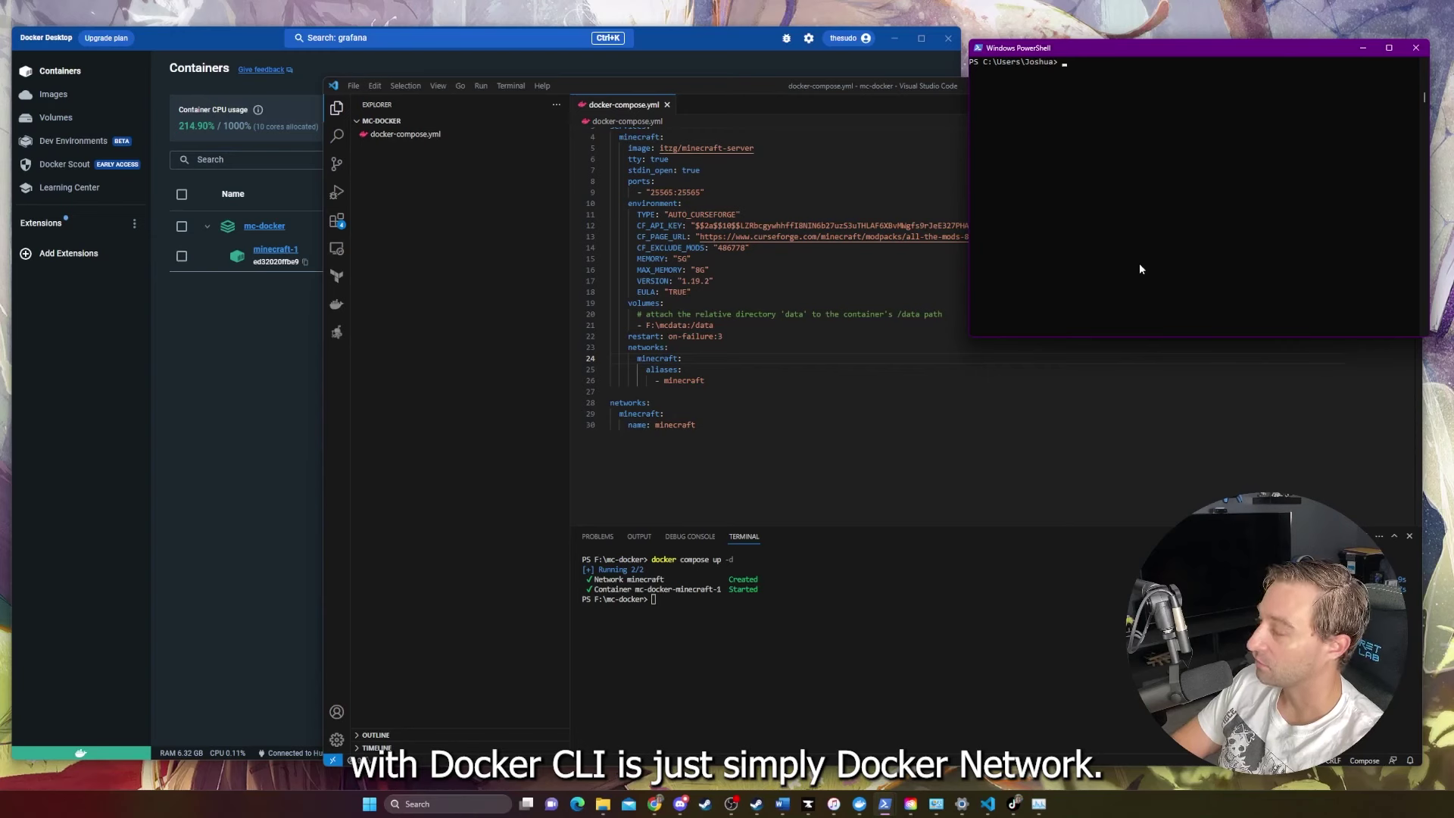
Show the docker network create usage, then list all Docker networks with docker network ls
type("docker ne")
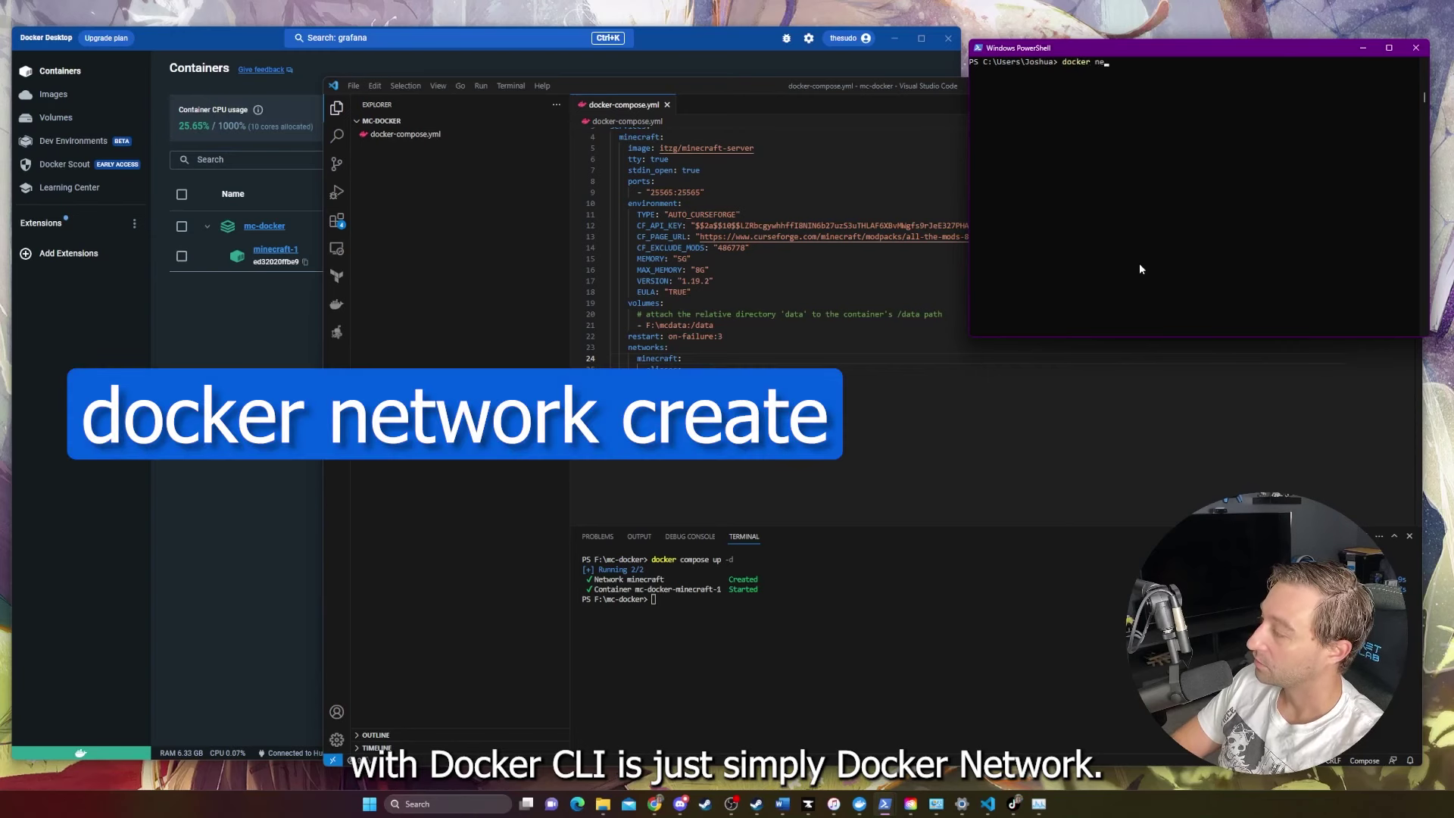
type("twork create")
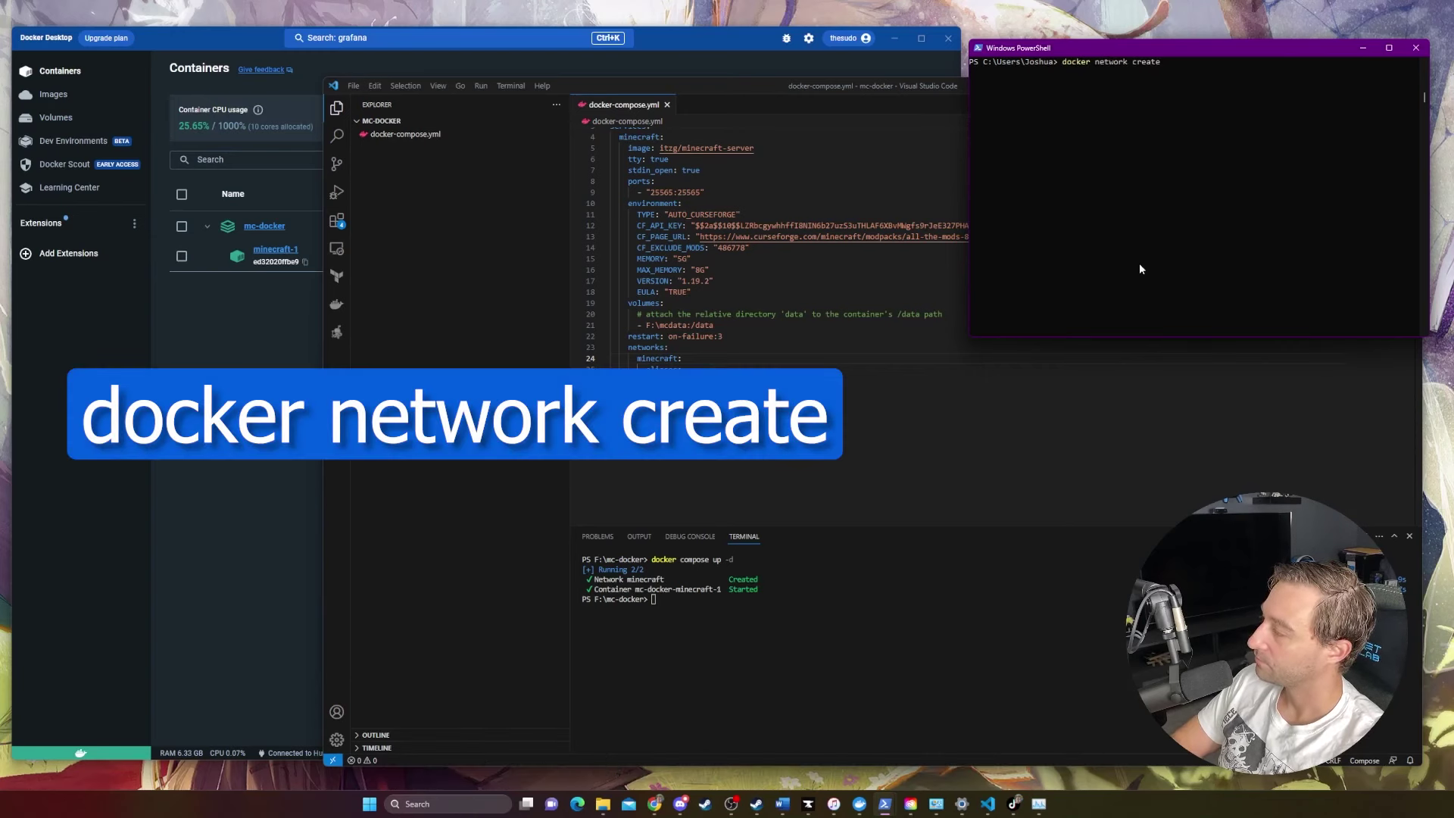
key("Return")
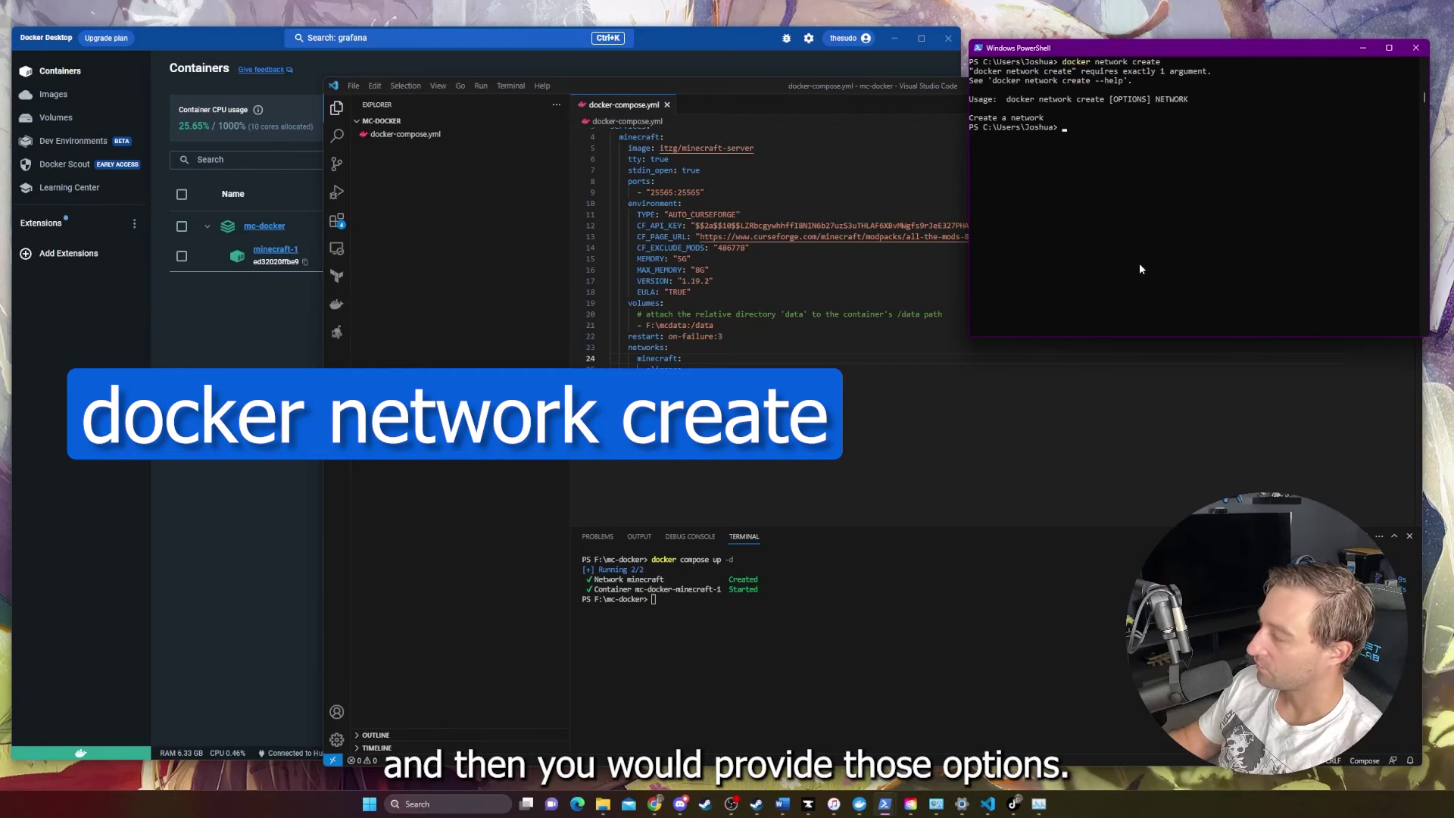
key("ctrl+l")
type("dock")
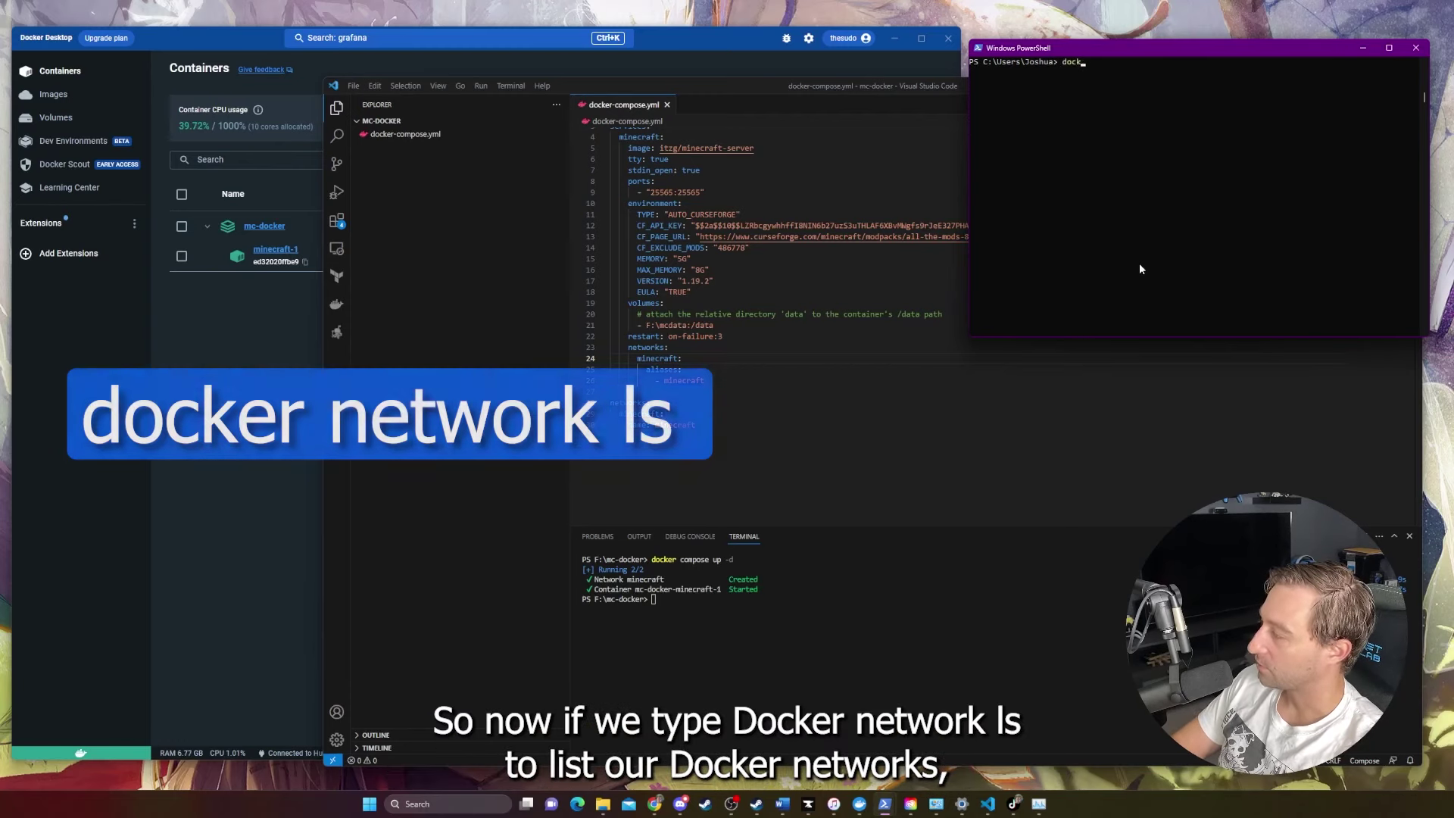
type("er network ls")
key("Return")
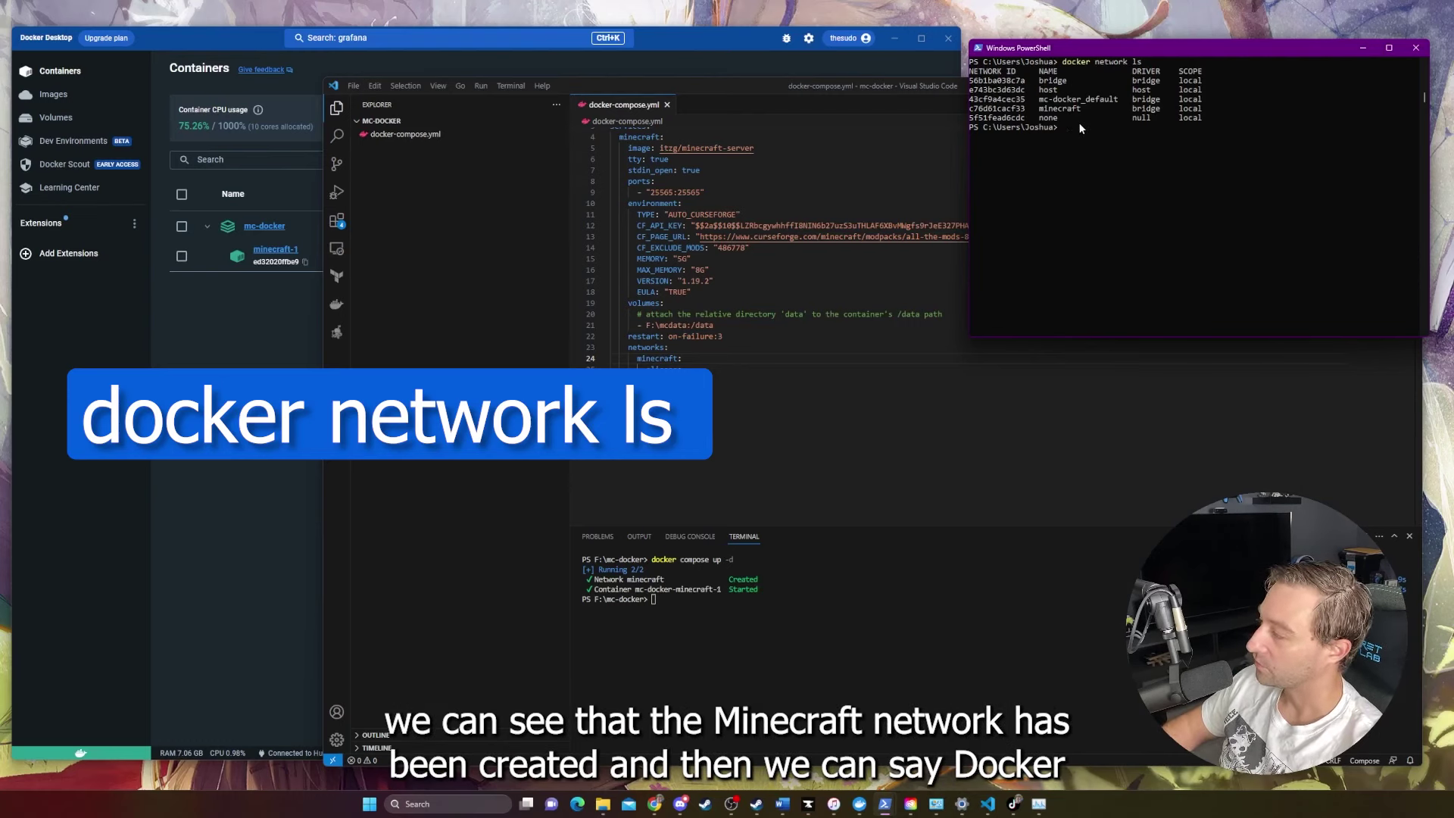
Inspect the minecraft network and confirm mc-docker-minecraft-1 is among its containers
type("er net")
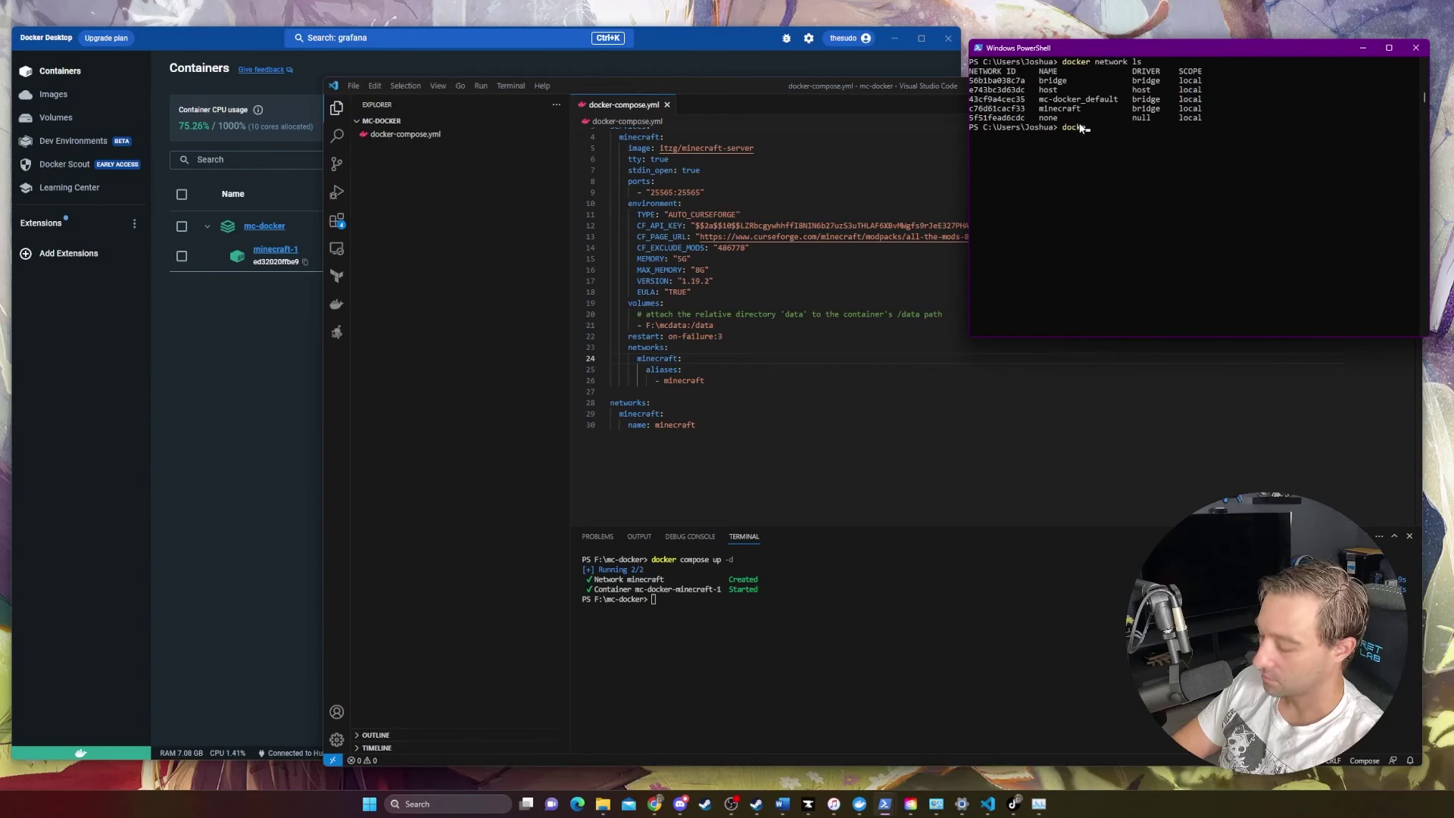
type("work inspect minecraft")
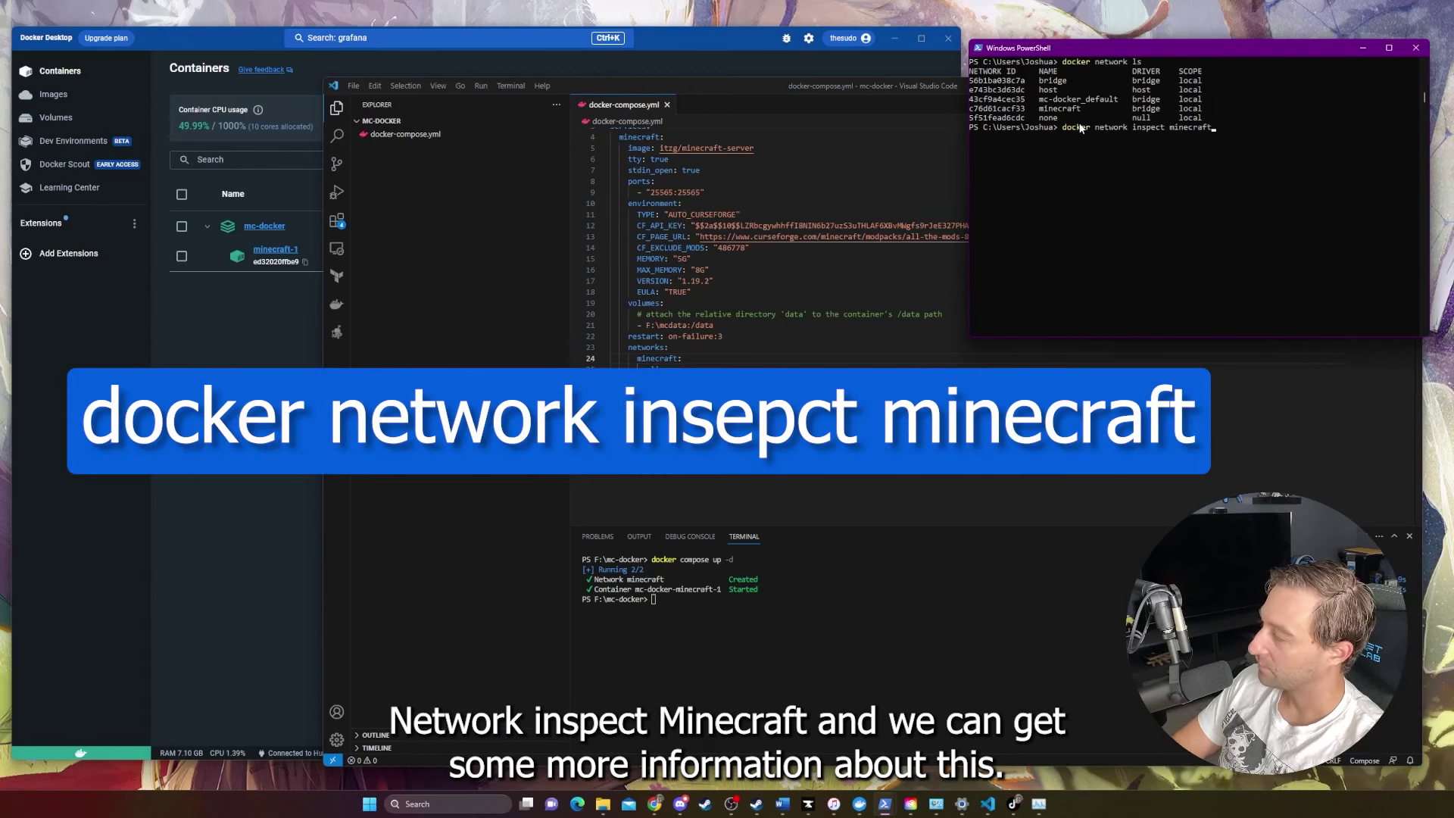
key("Return")
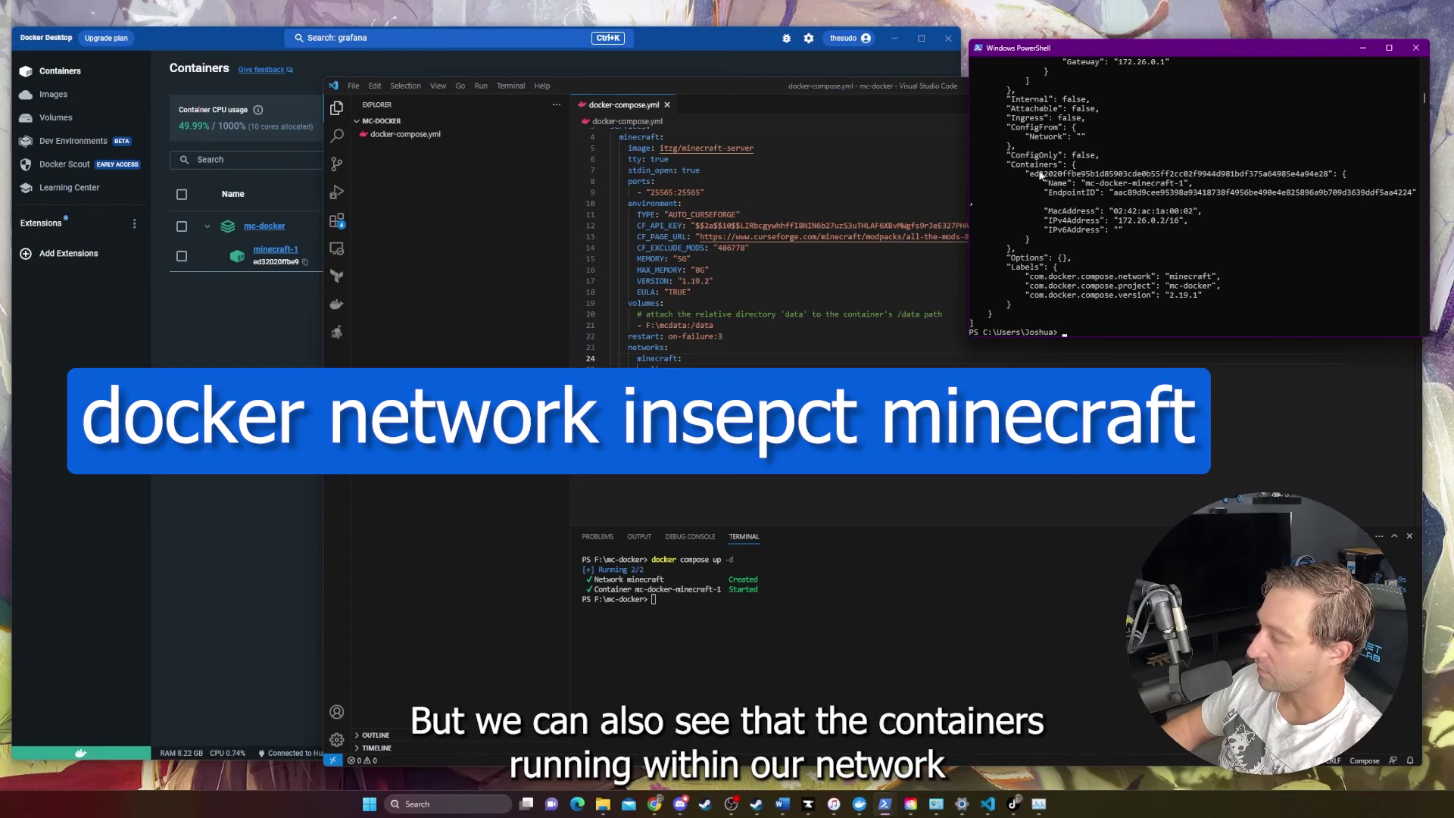
left_click_drag(1012, 165, 1189, 186)
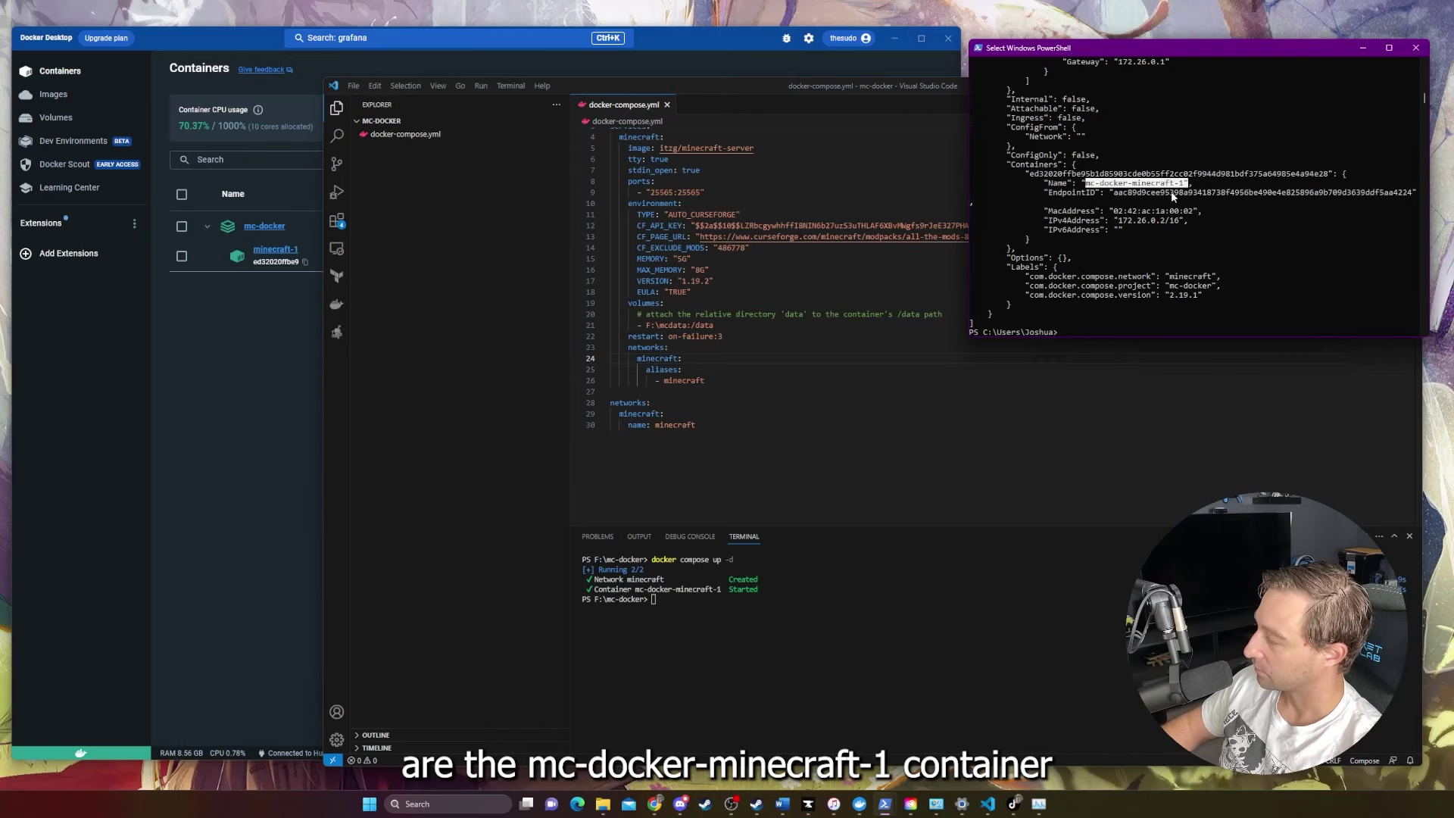
left_click(713, 426)
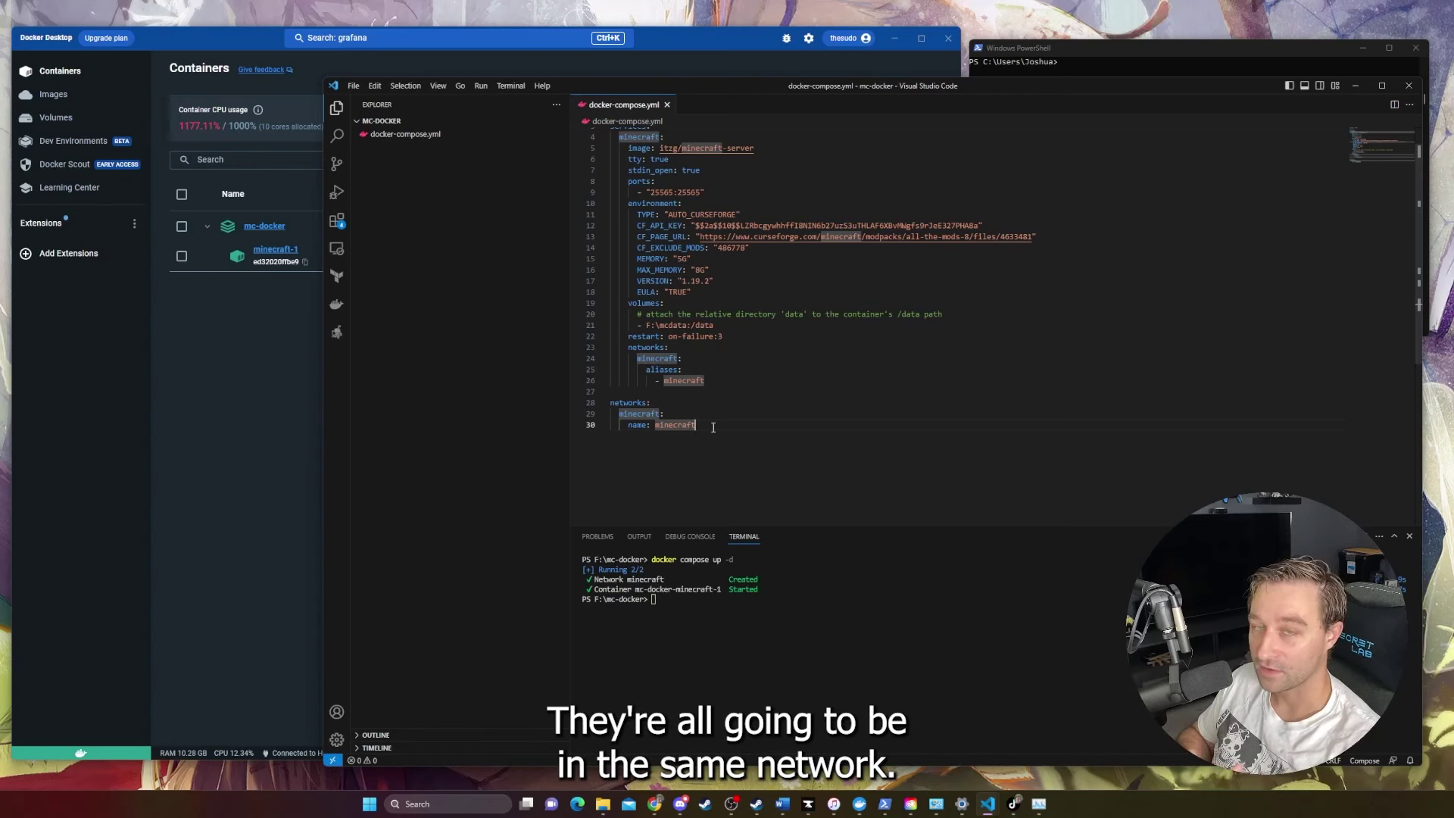
Add a prometheus service with image bitnami/prometheus below the minecraft service
scroll(712, 427, "up", 1)
left_click(711, 406)
key("Return")
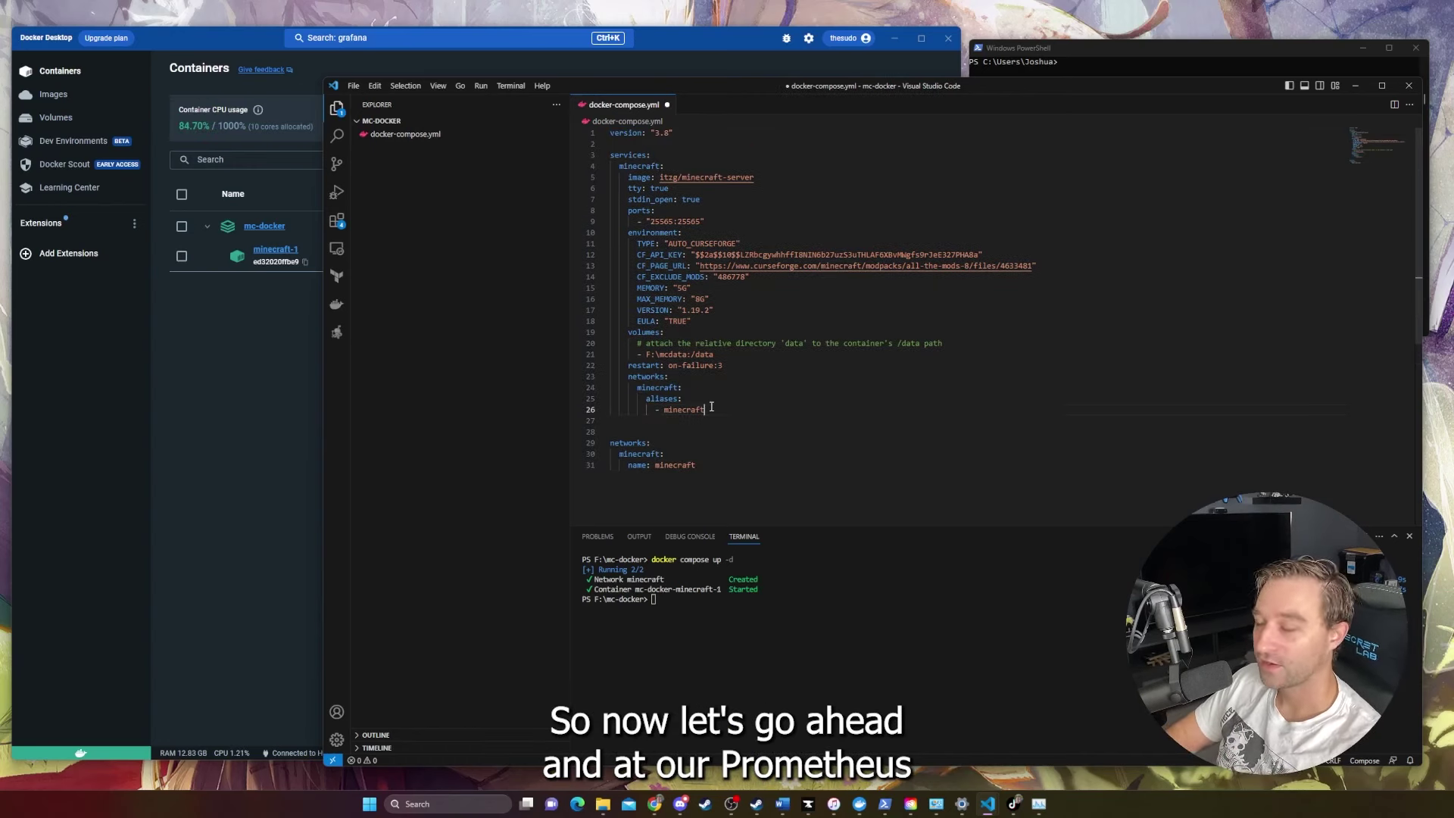
key("Return")
key("Return")
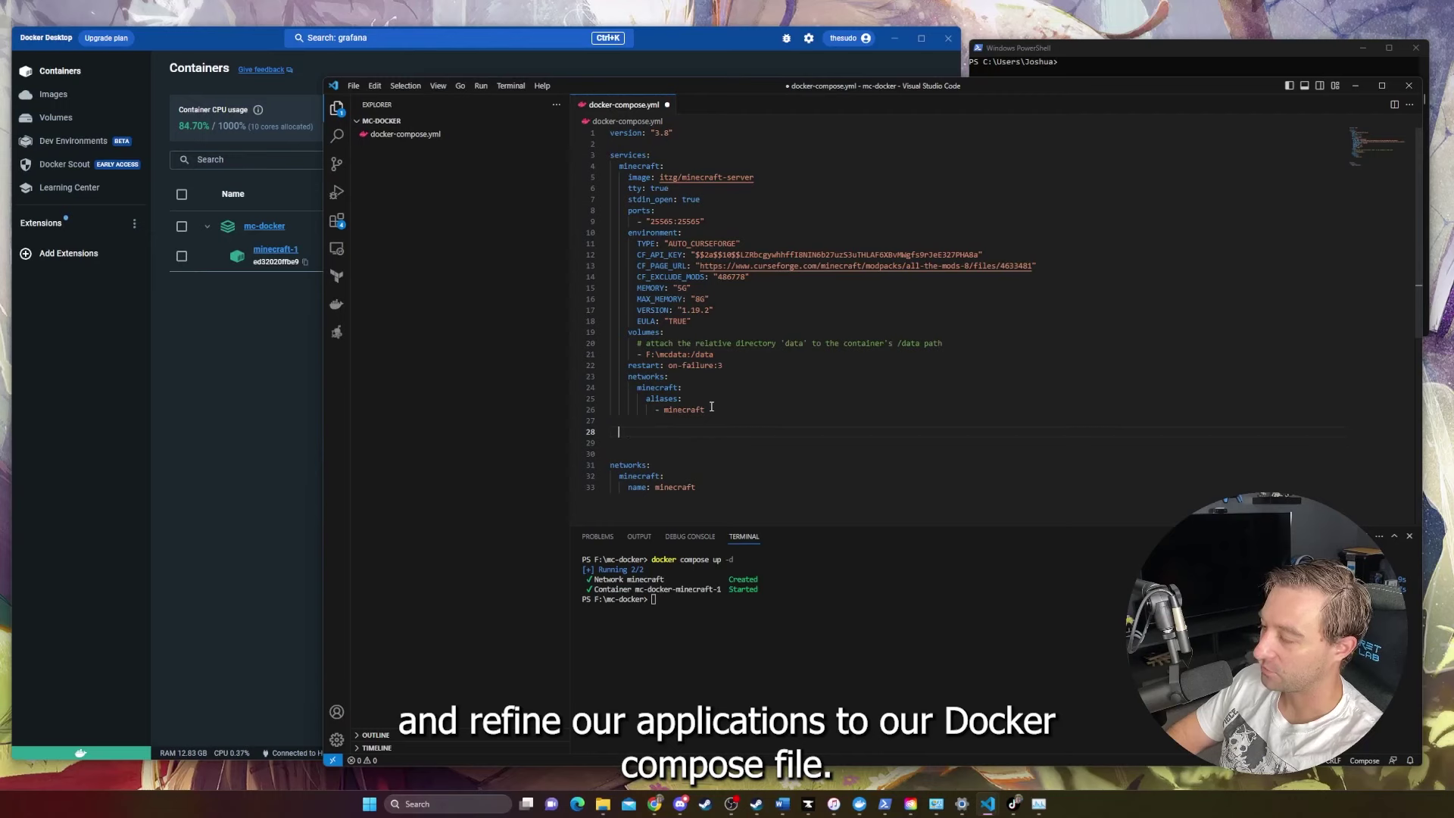
key("BackSpace")
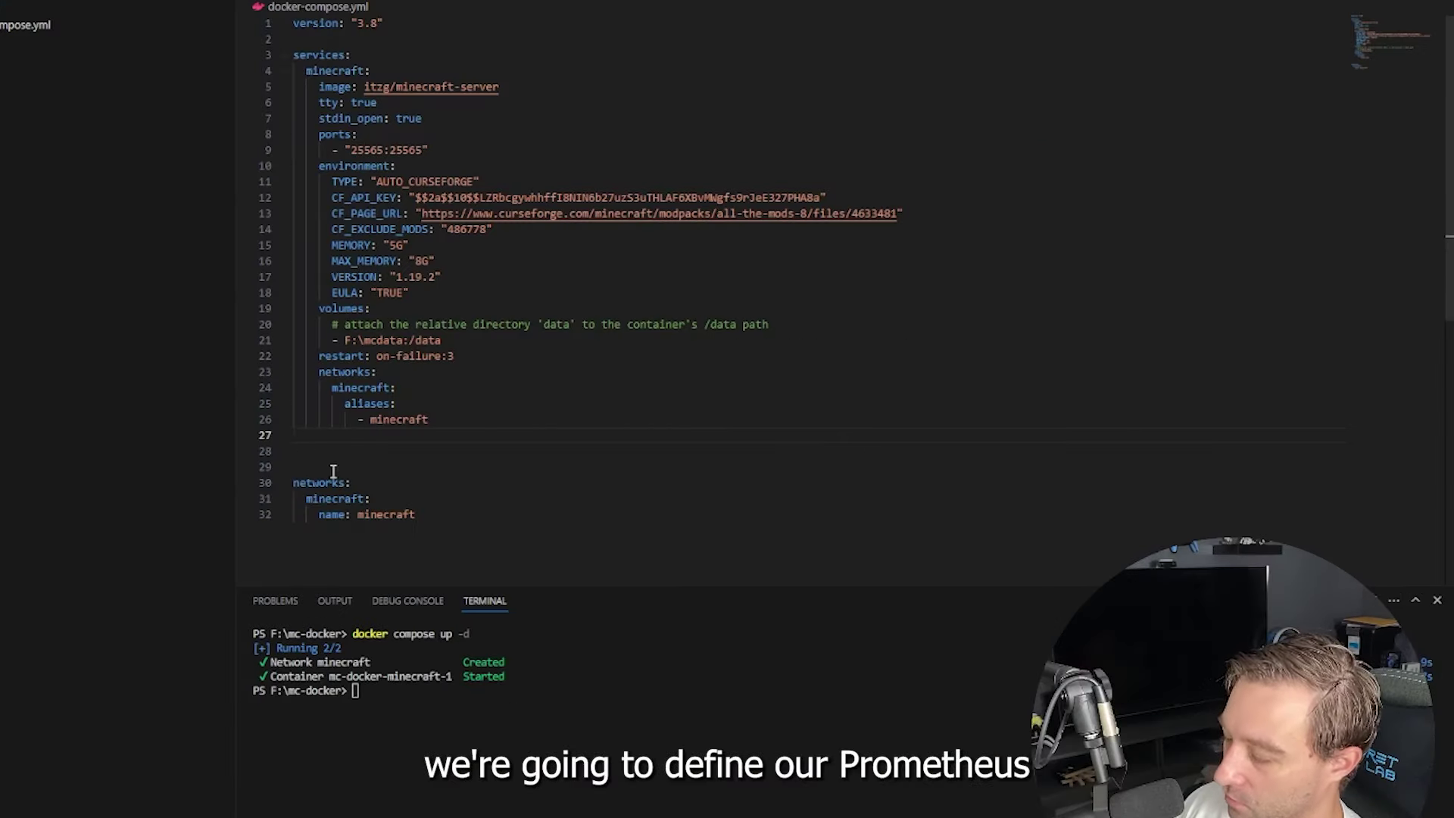
type("prometheus:")
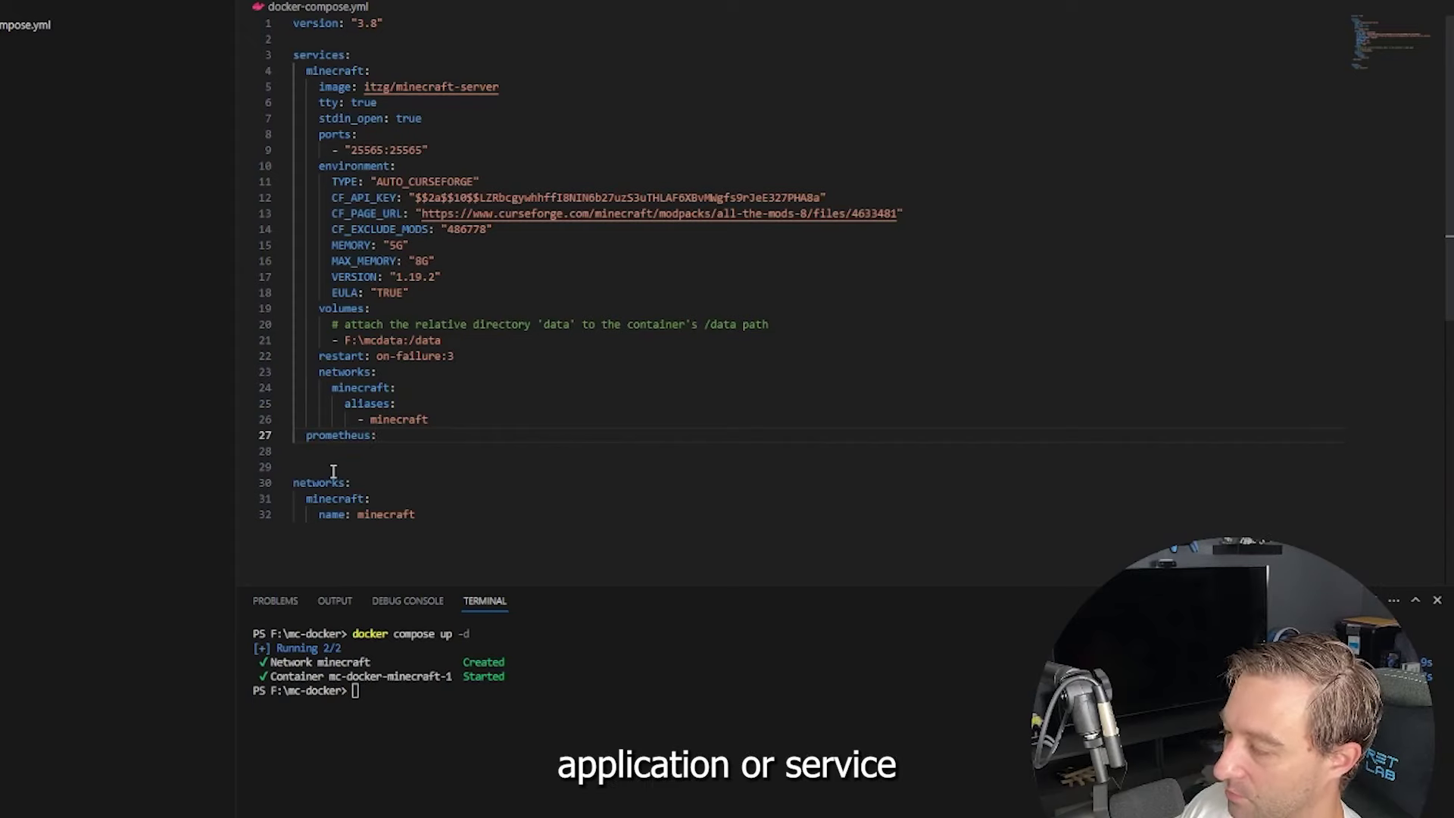
key("Return")
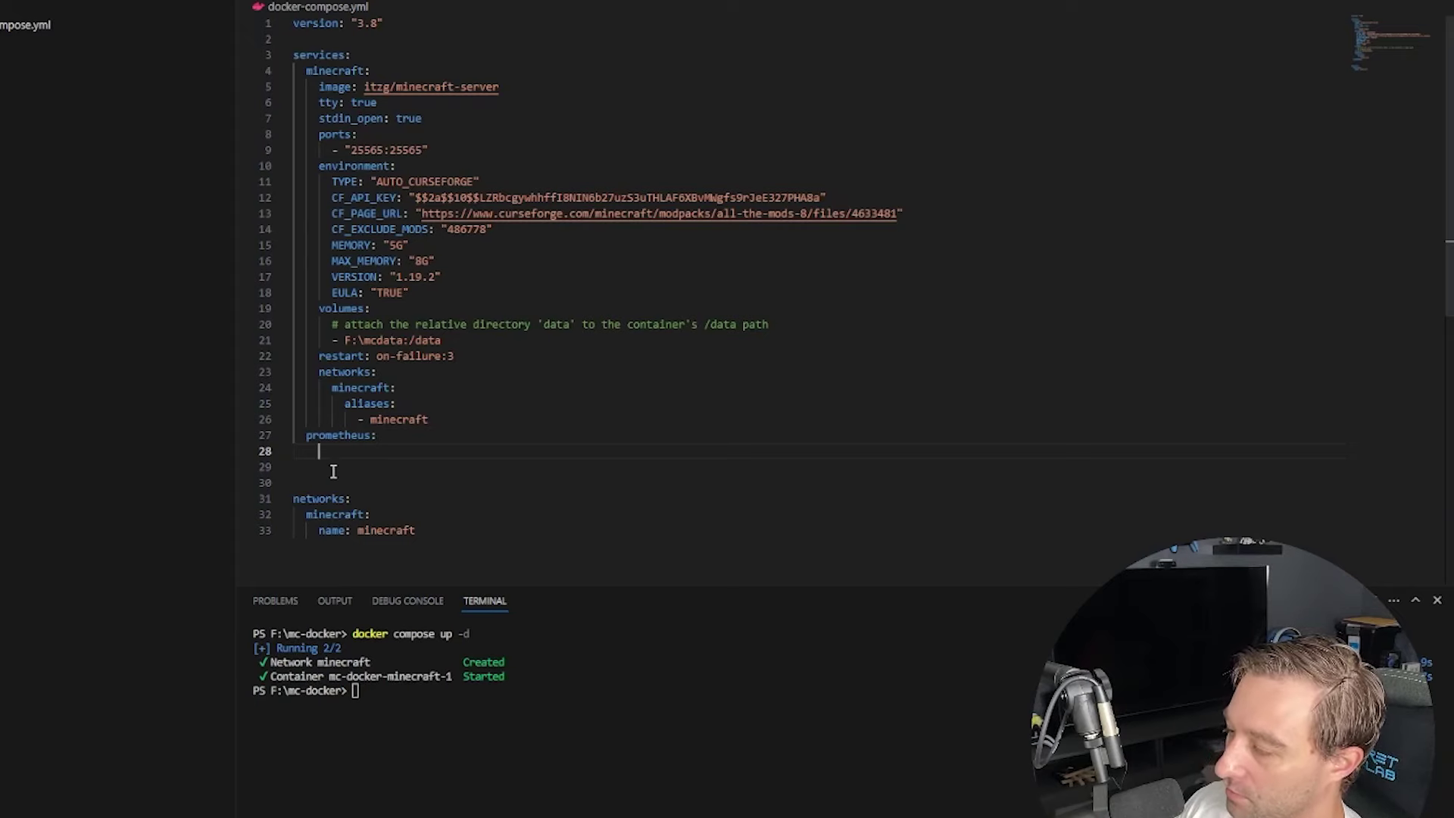
type("image: bit")
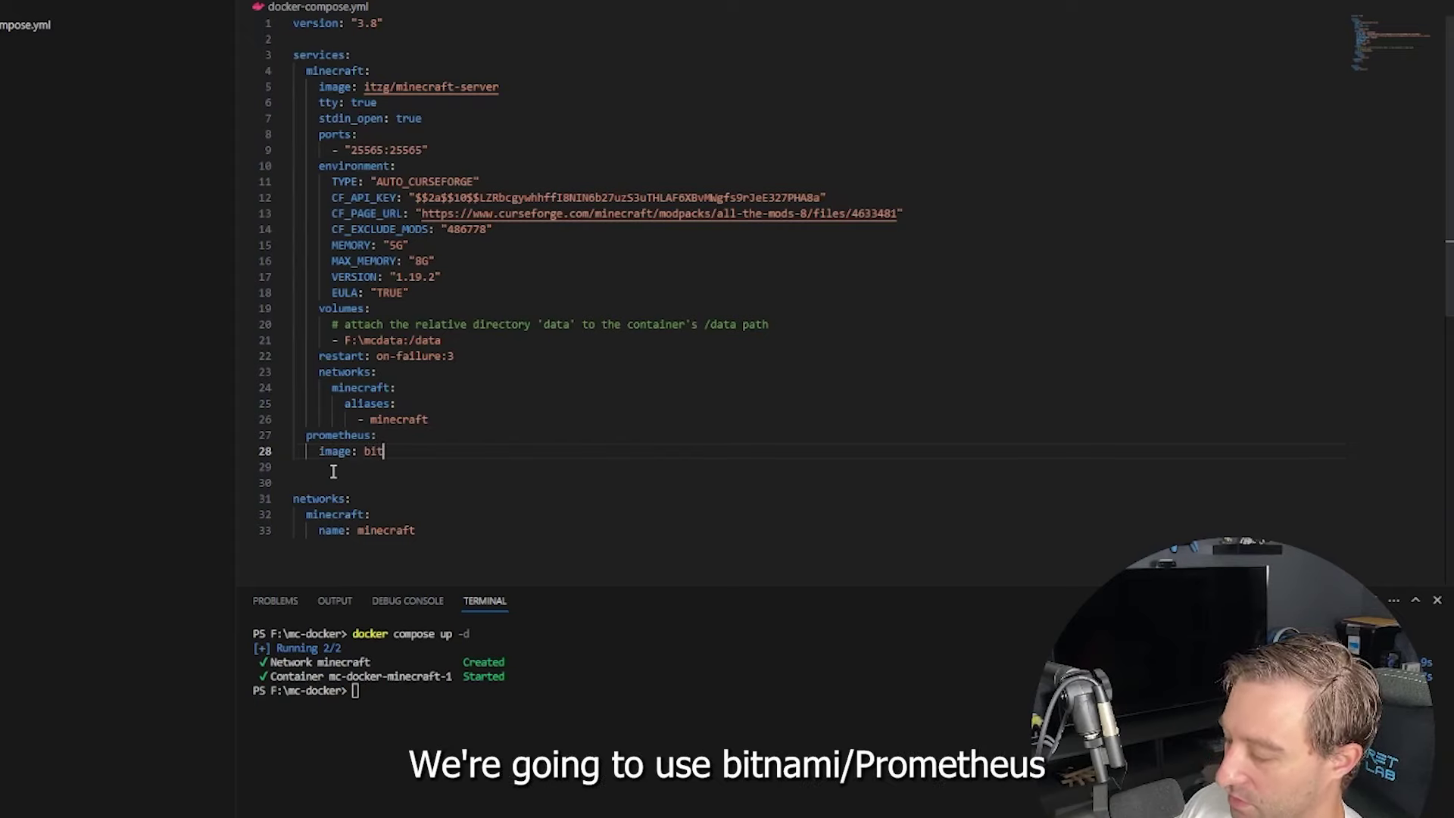
type("nami/proime")
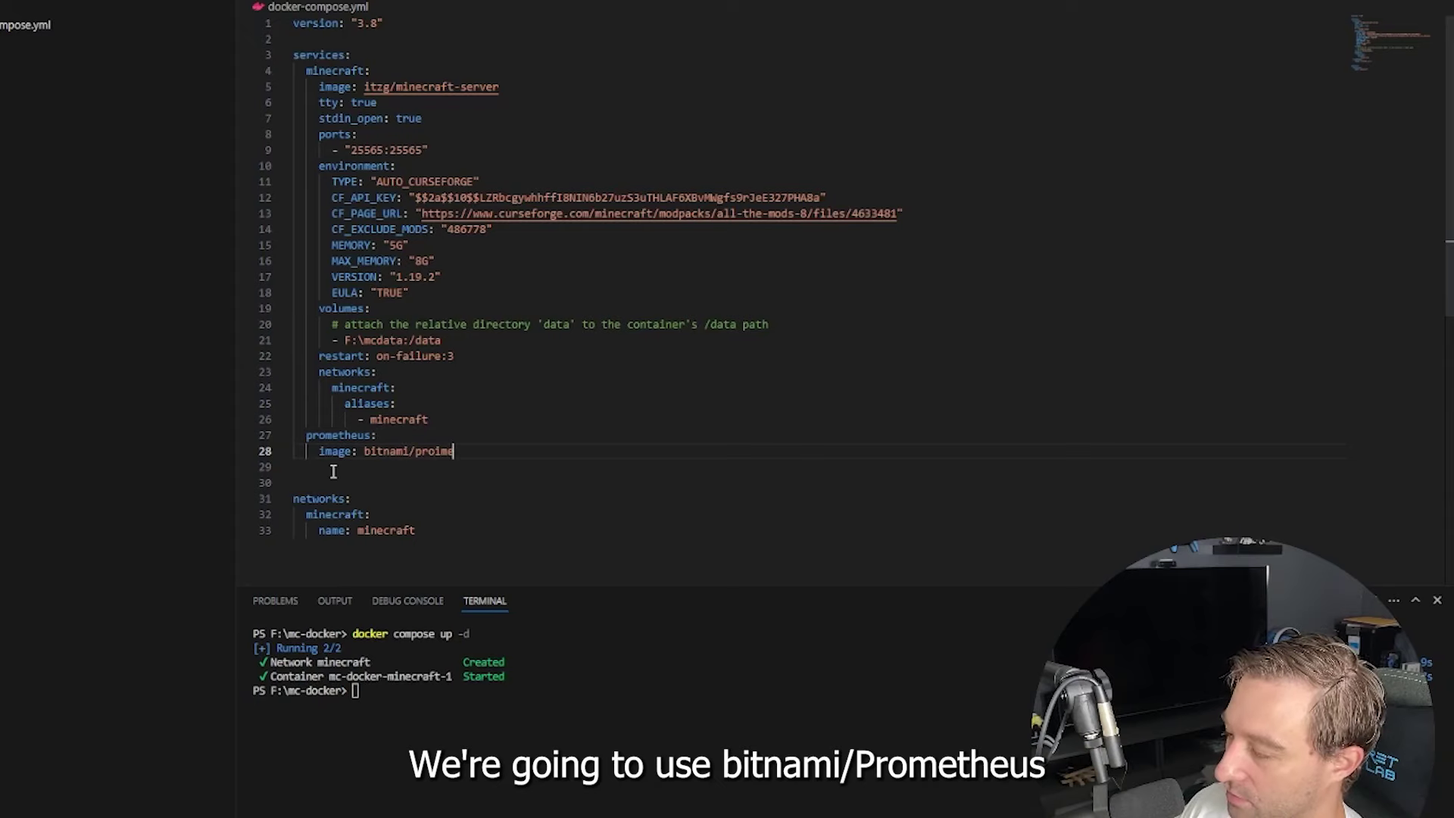
key("BackSpace")
key("BackSpace")
key("BackSpace")
type("metheus")
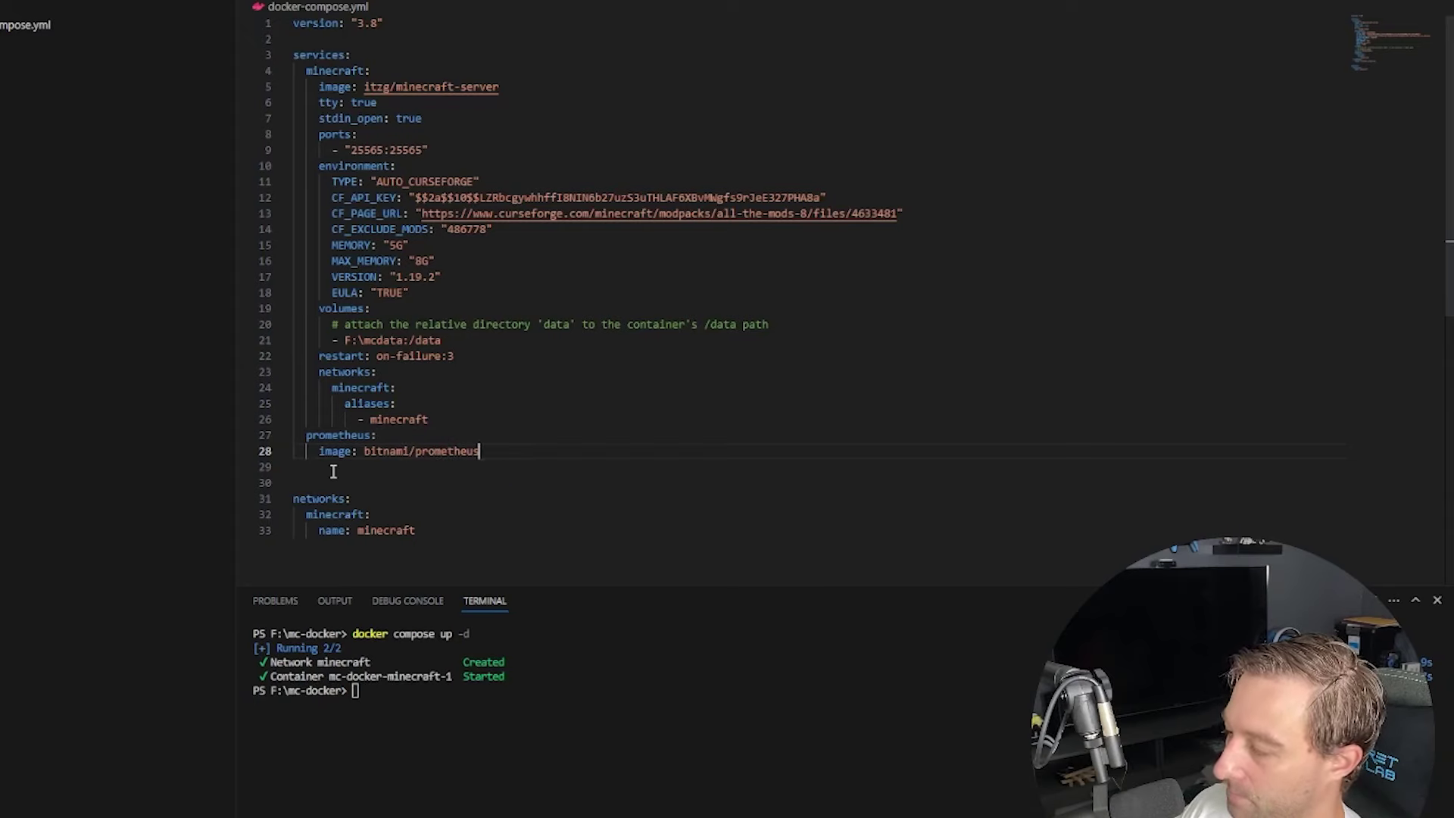
key("Return")
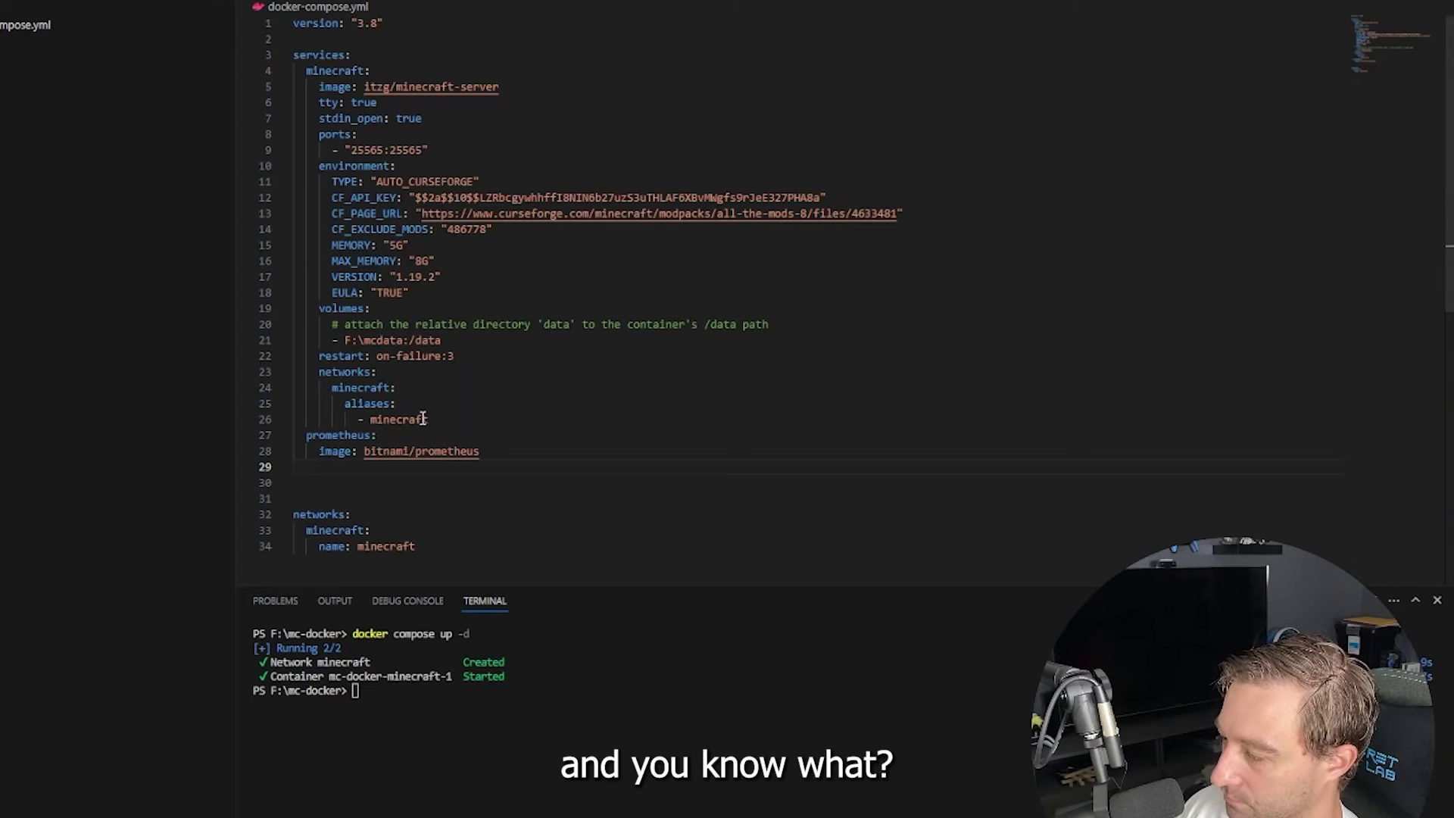
Copy the minecraft service's settings under prometheus, removing the environment and volumes blocks
left_click_drag(432, 419, 294, 103)
key("ctrl+c")
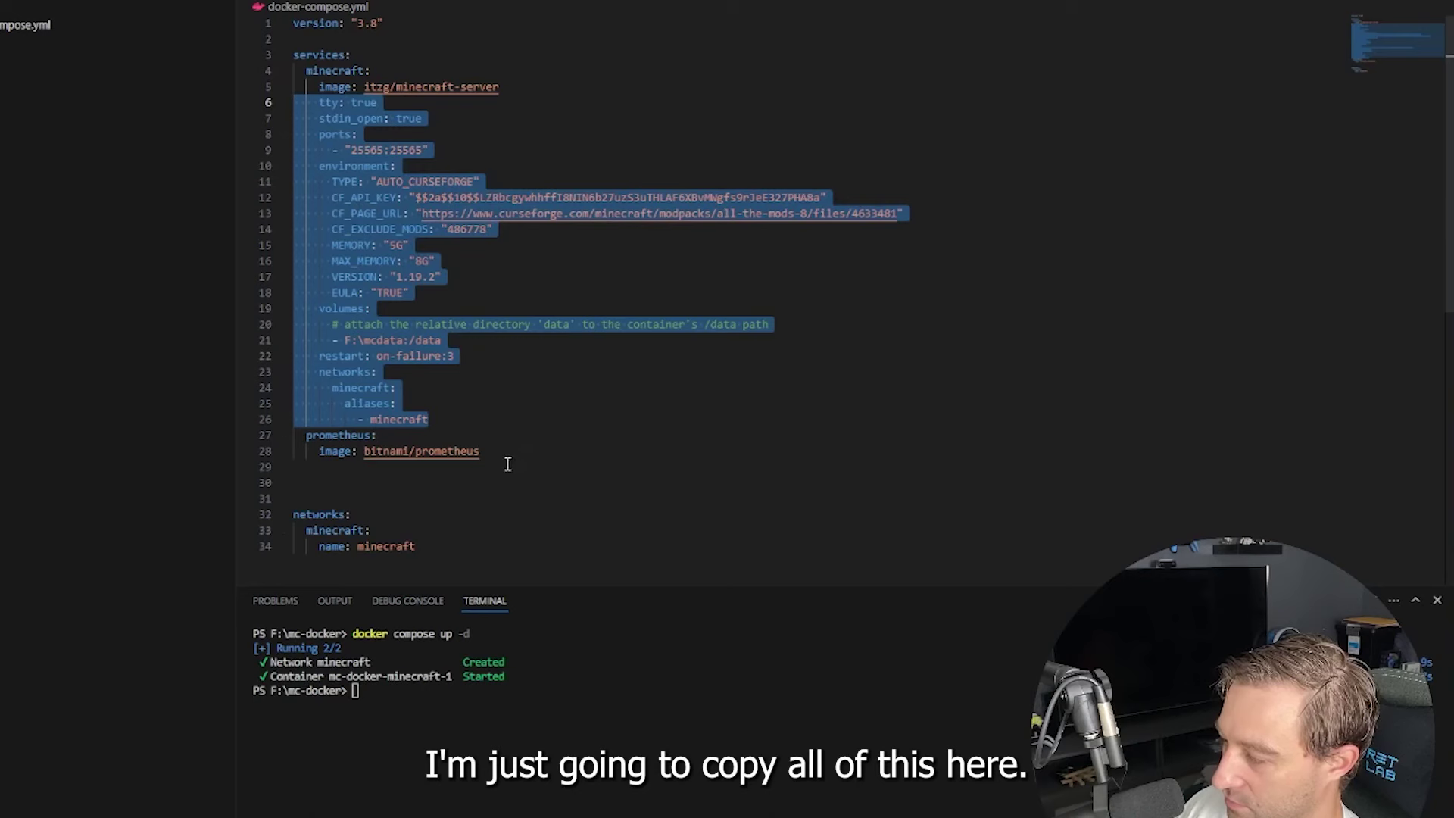
left_click(500, 460)
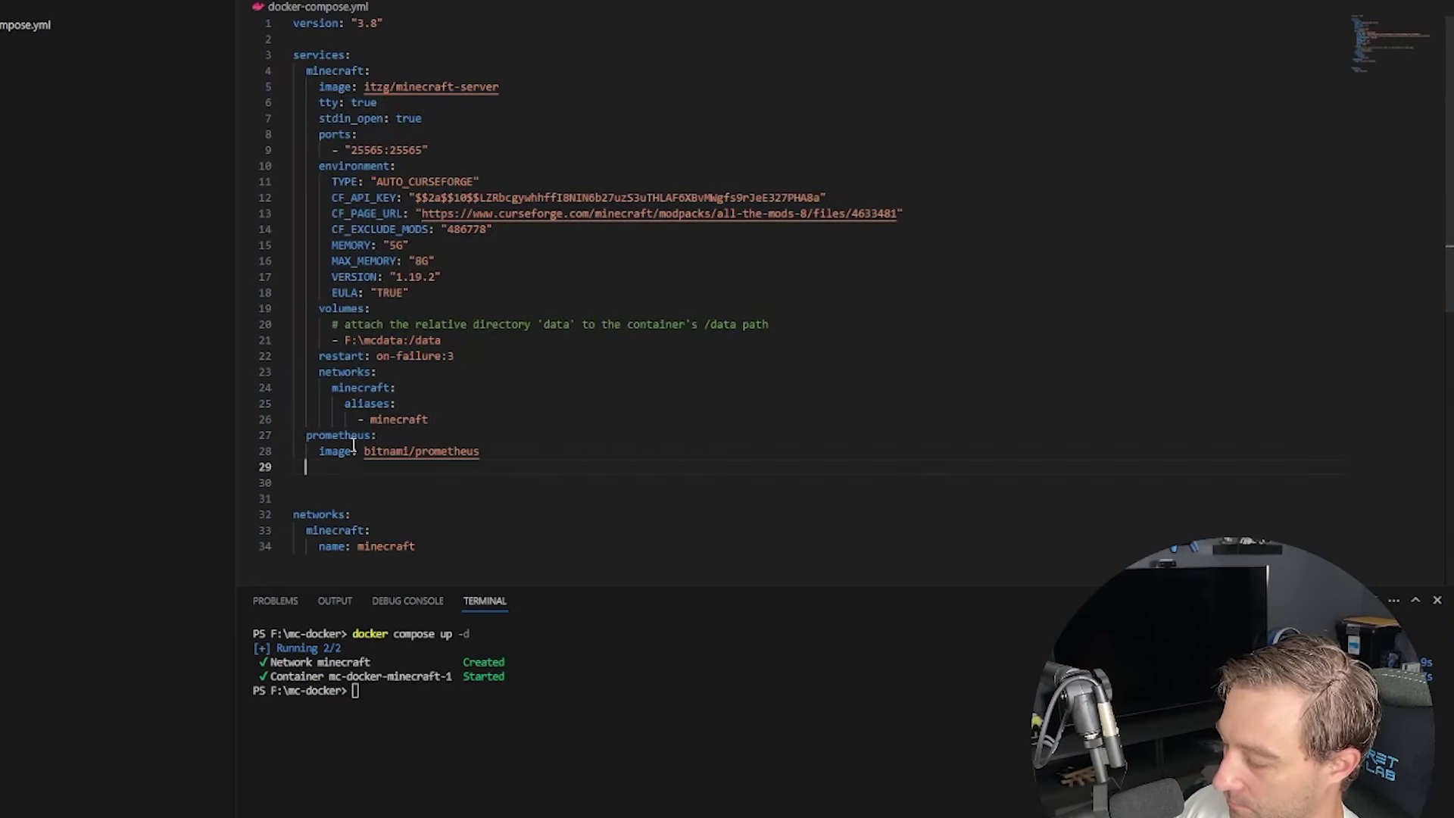
key("ctrl+v")
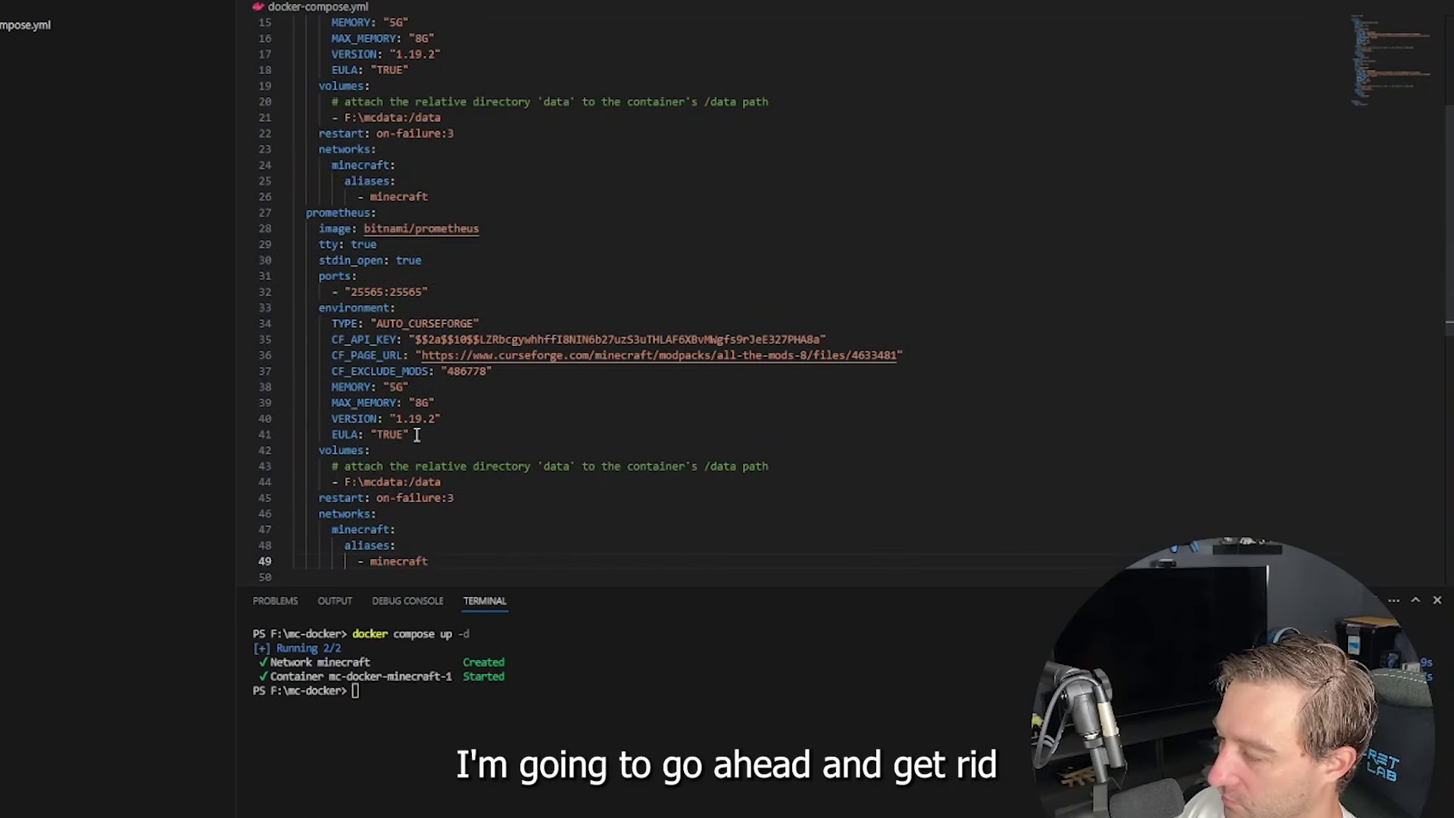
left_click_drag(416, 436, 292, 310)
key("BackSpace")
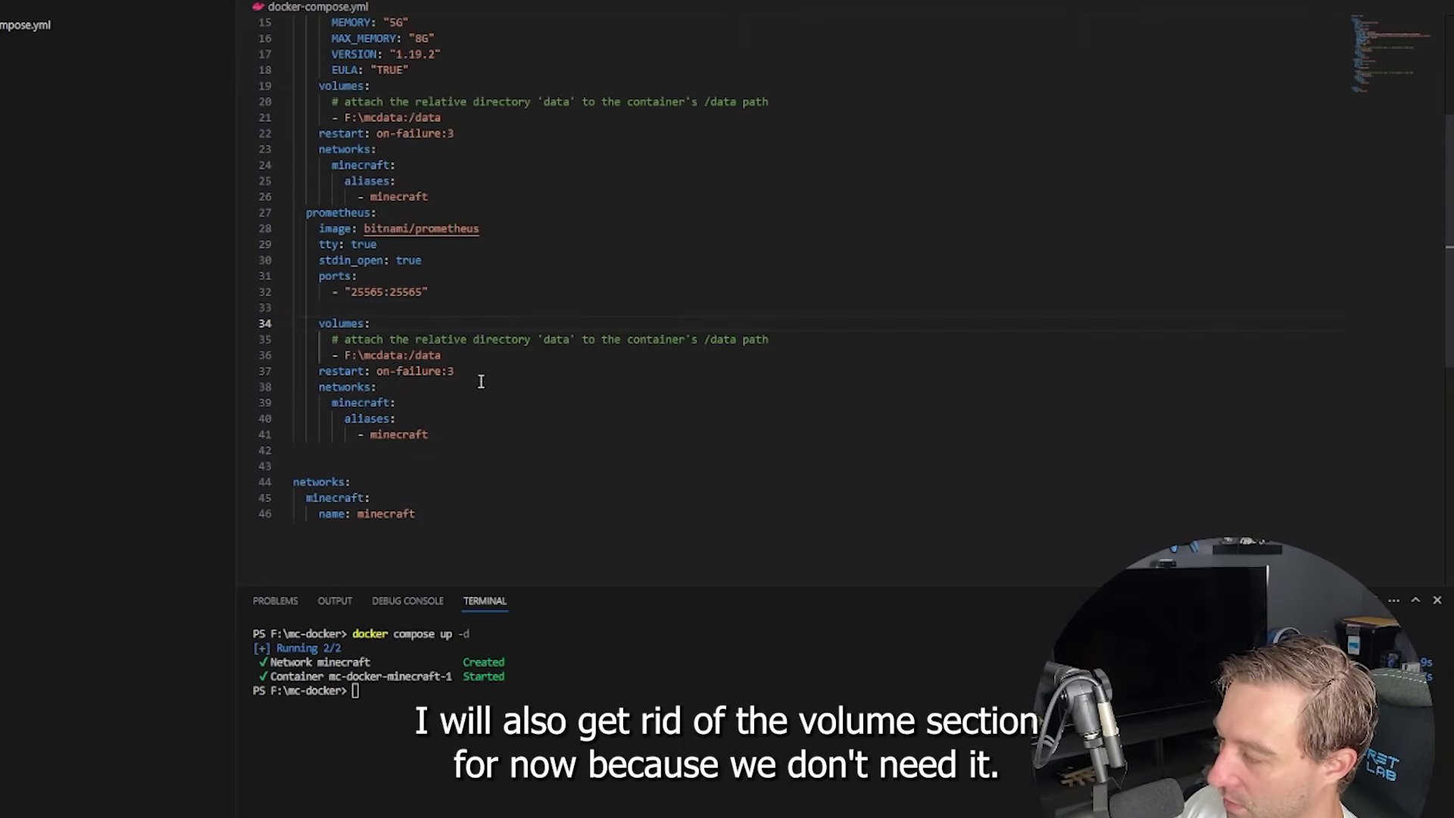
left_click_drag(463, 360, 234, 318)
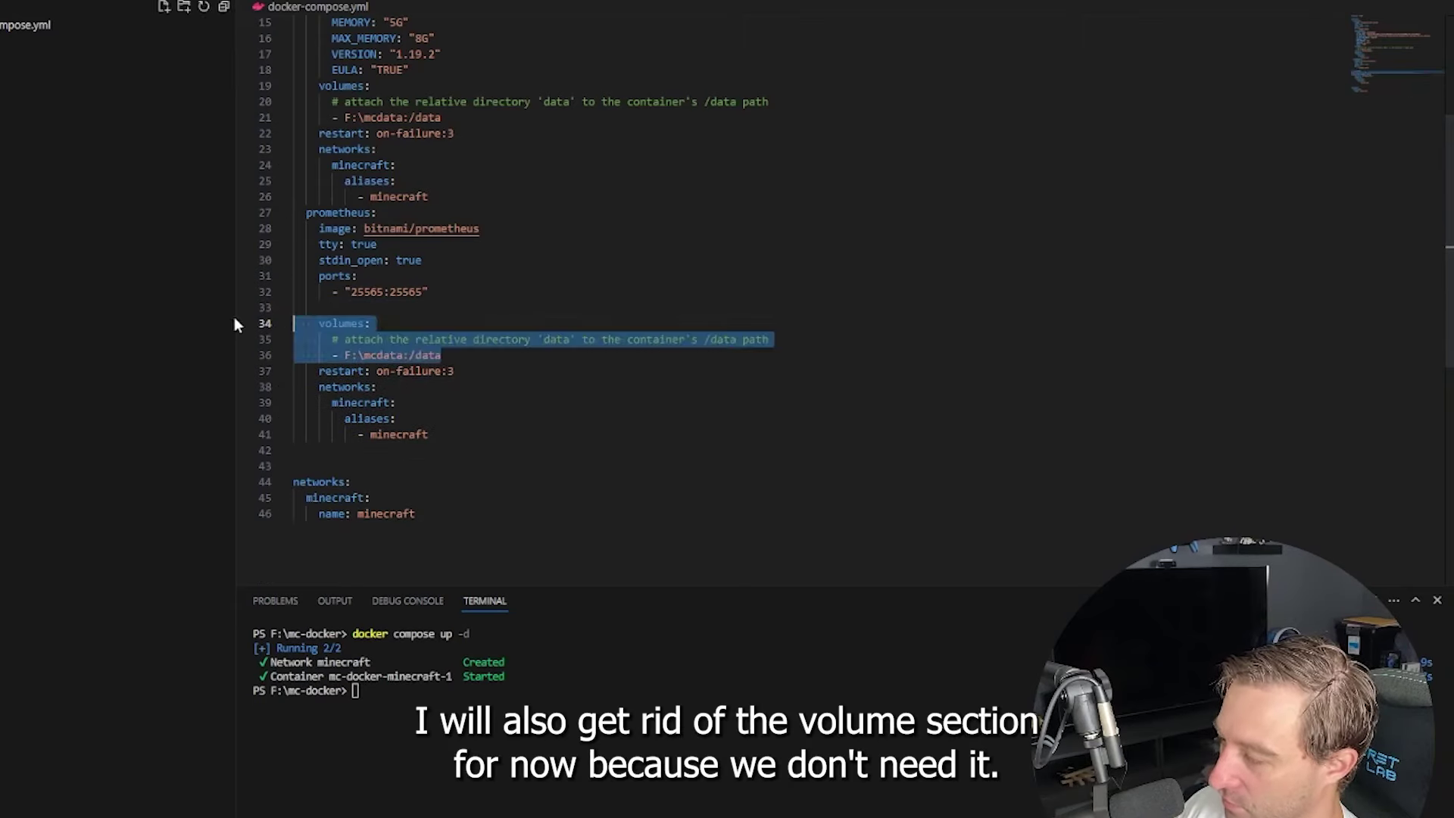
key("BackSpace")
key("BackSpace")
key("BackSpace")
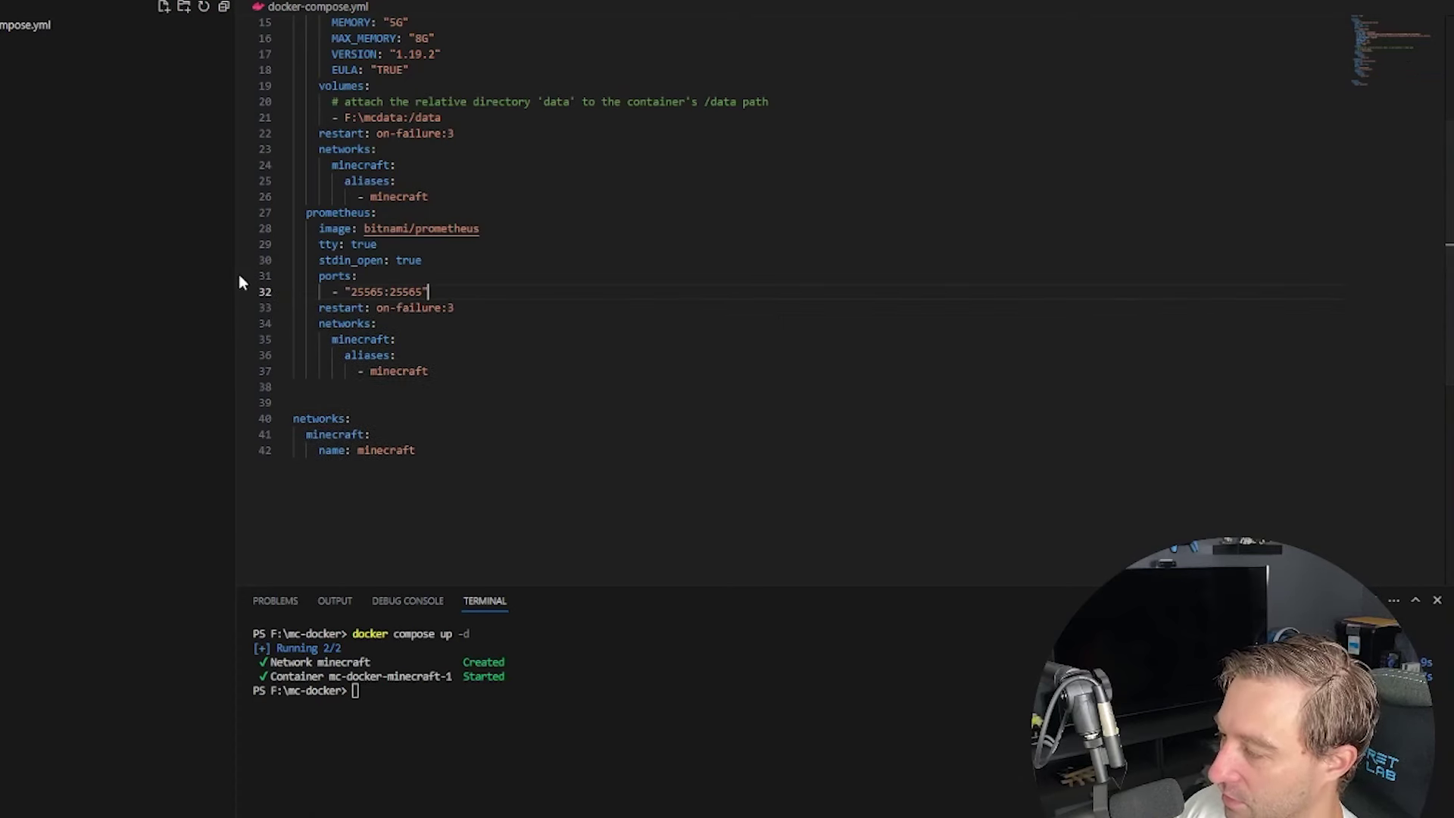
Set the prometheus ports to 9090:9090 and its network alias to prometheus
scroll(421, 357, "up", 2)
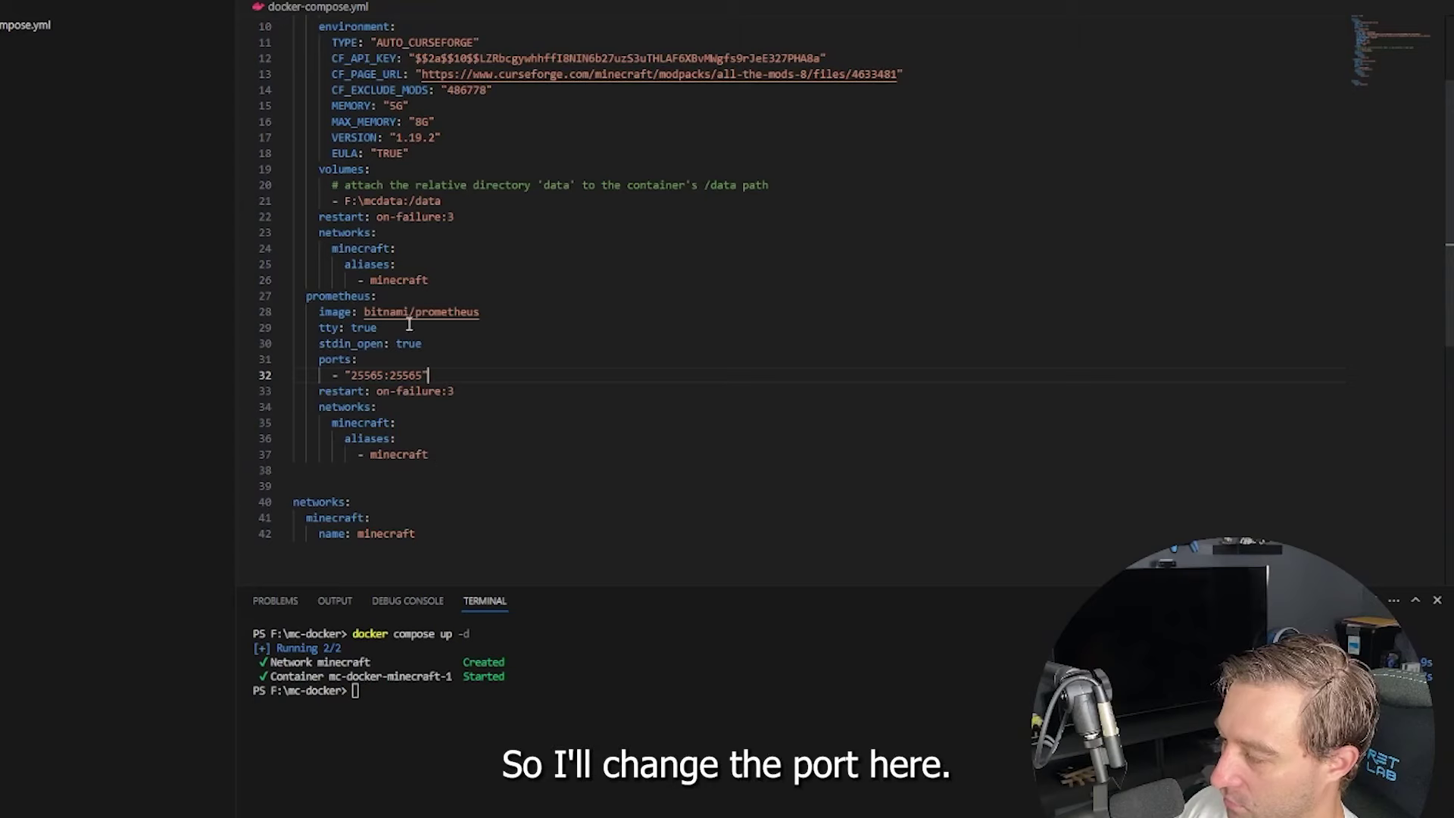
left_click(385, 374)
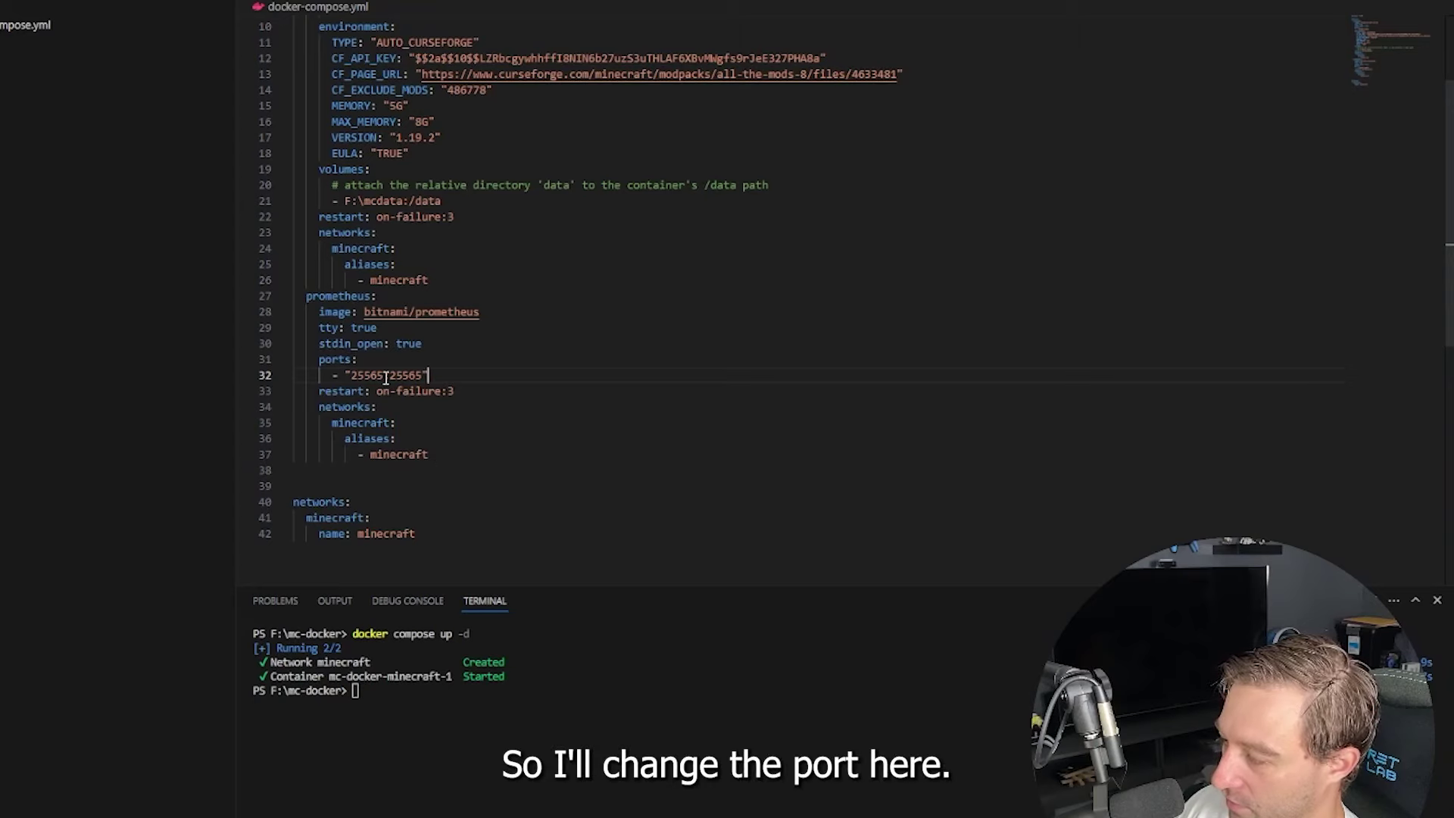
key("BackSpace")
key("BackSpace")
key("BackSpace")
key("BackSpace")
key("BackSpace")
type("9090")
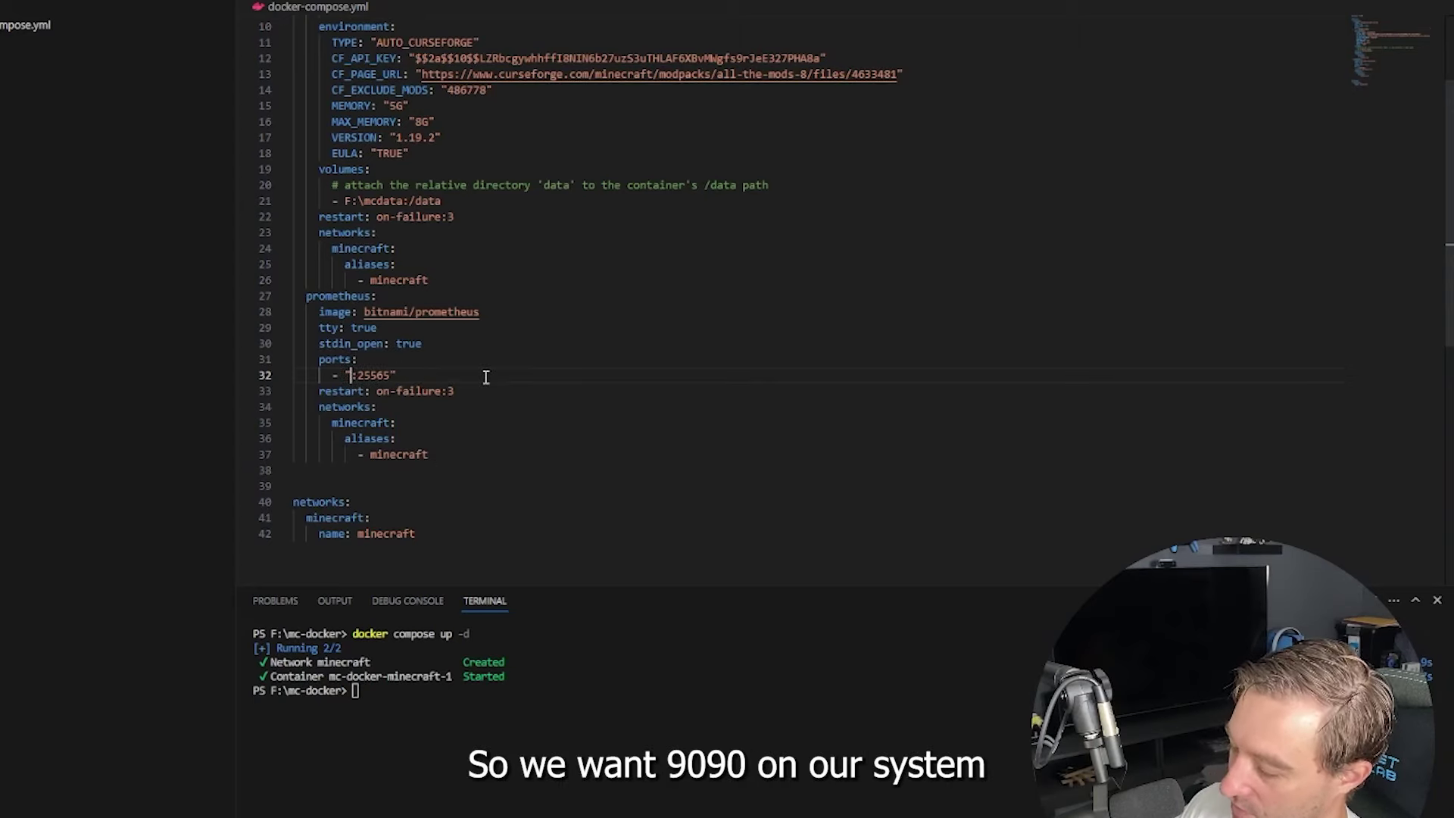
double_click(413, 375)
type("909")
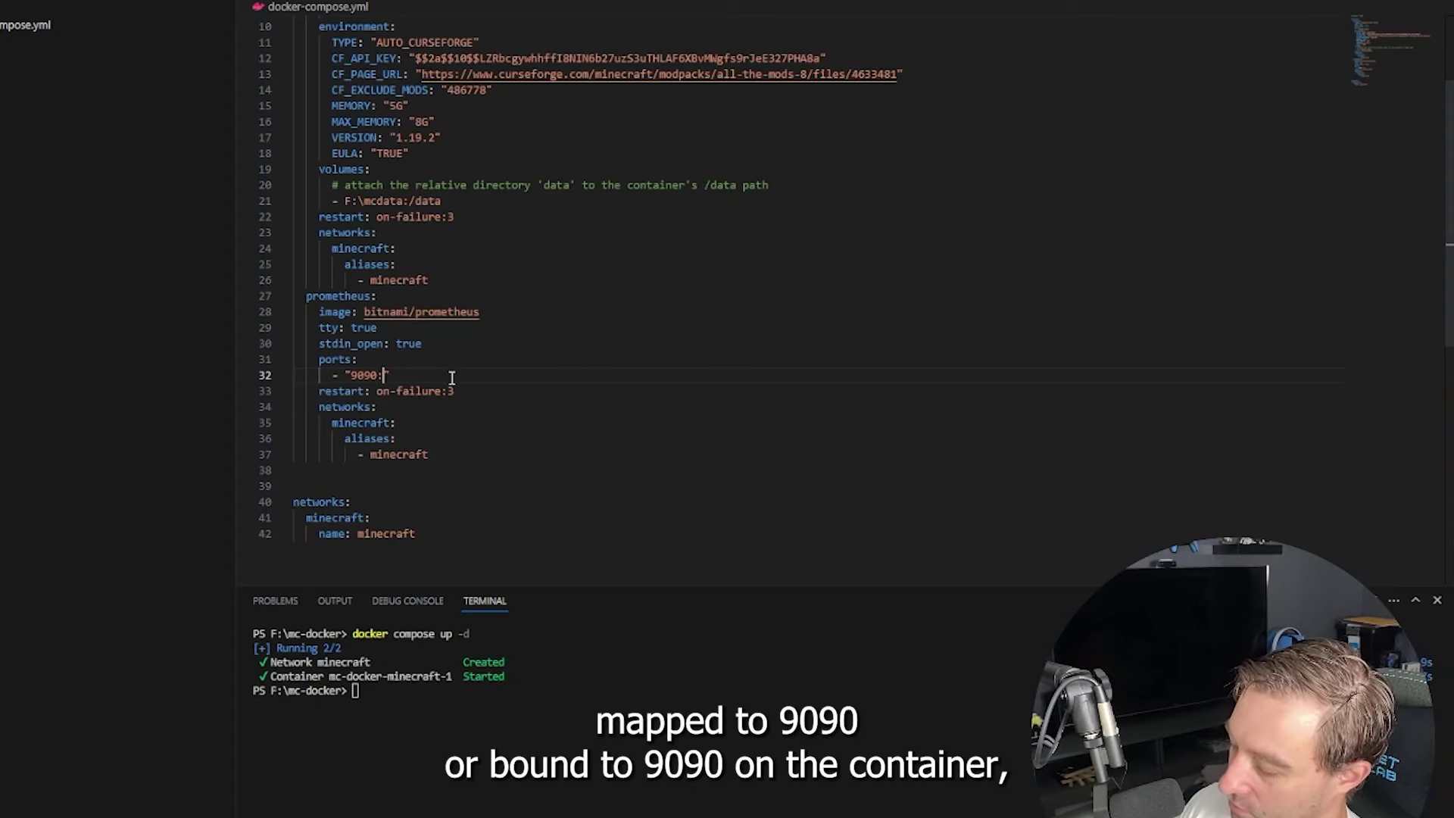
type("0")
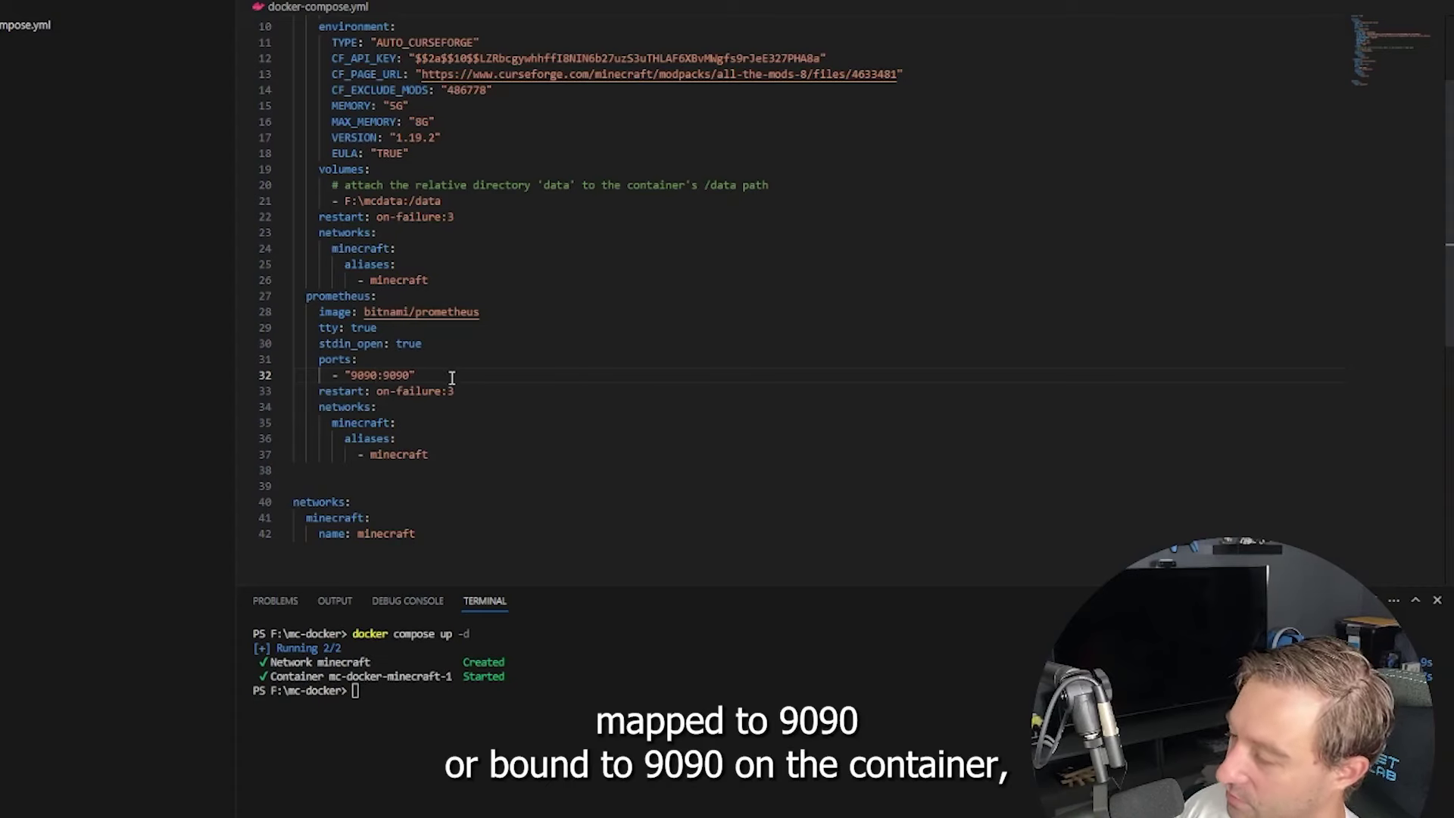
left_click(389, 409)
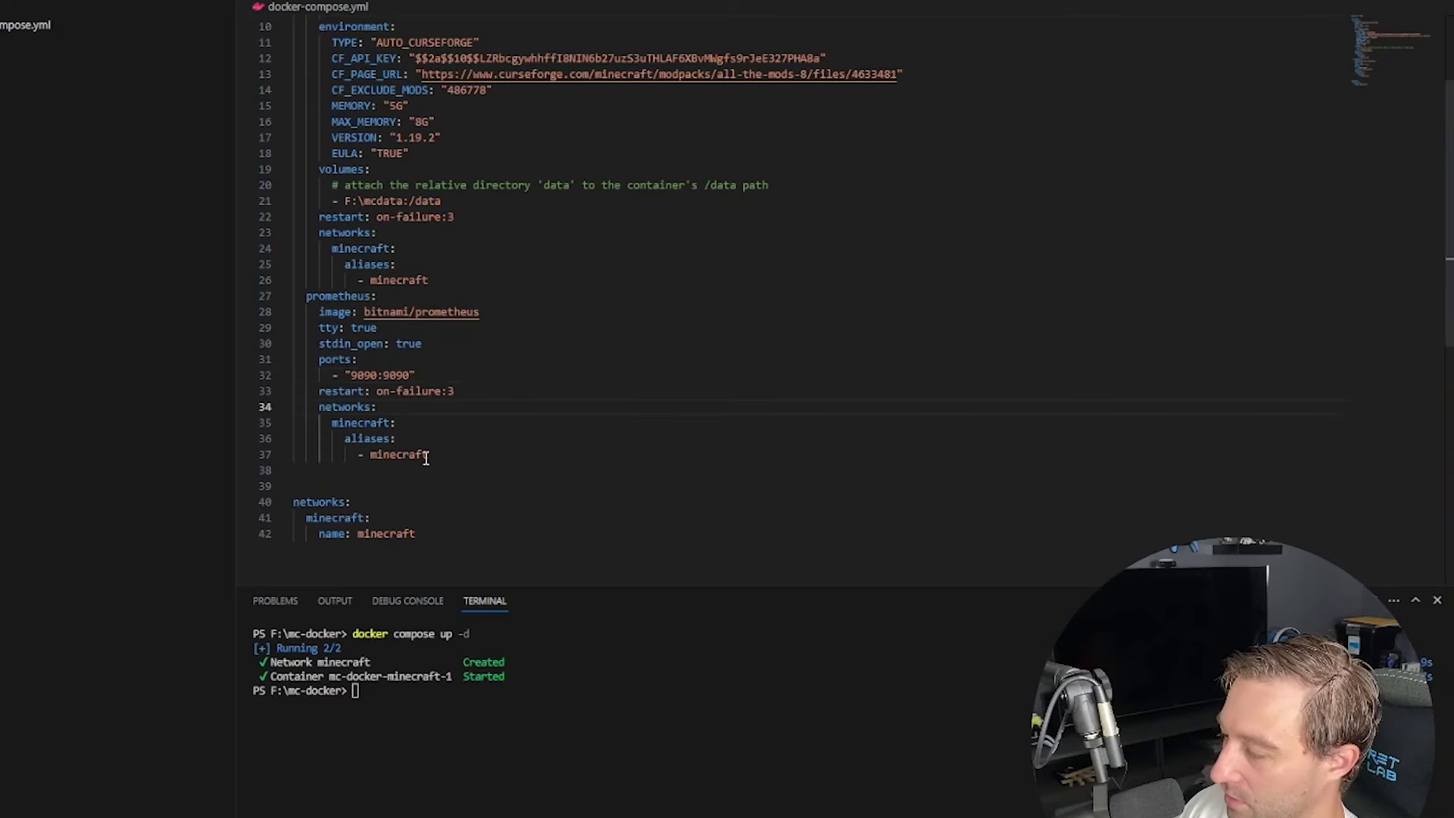
left_click_drag(428, 454, 369, 454)
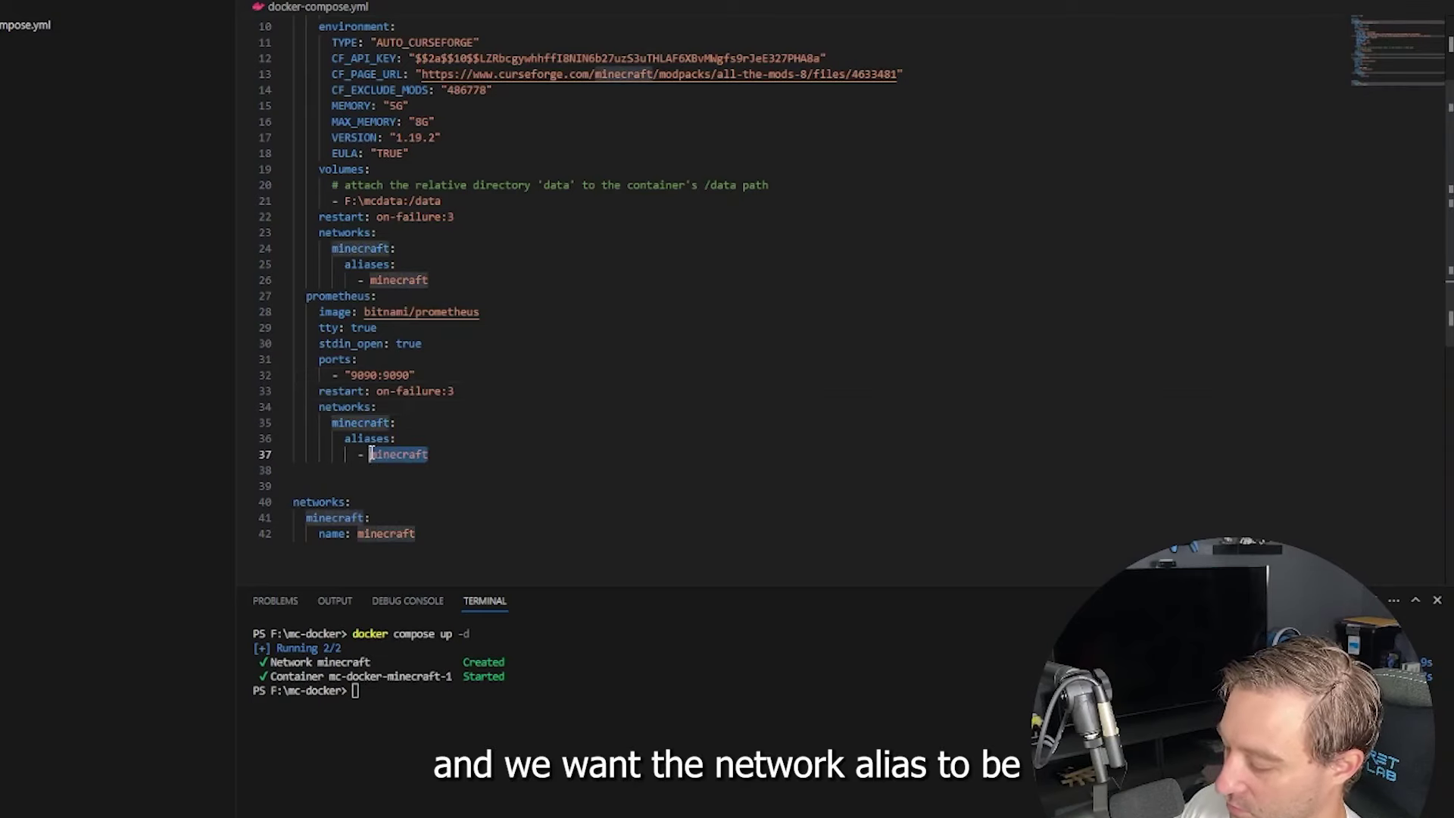
type("prometheus")
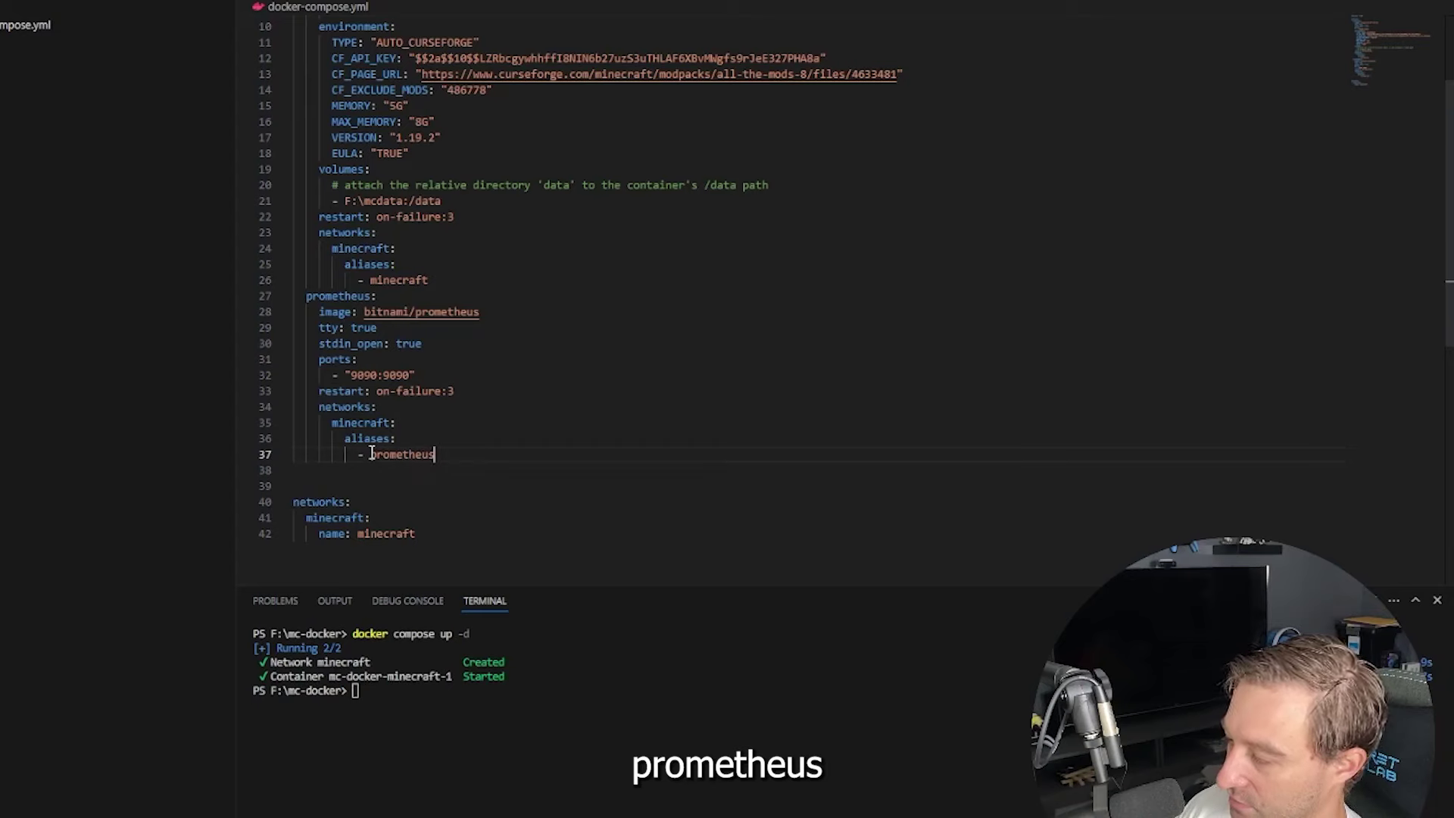
left_click(459, 433)
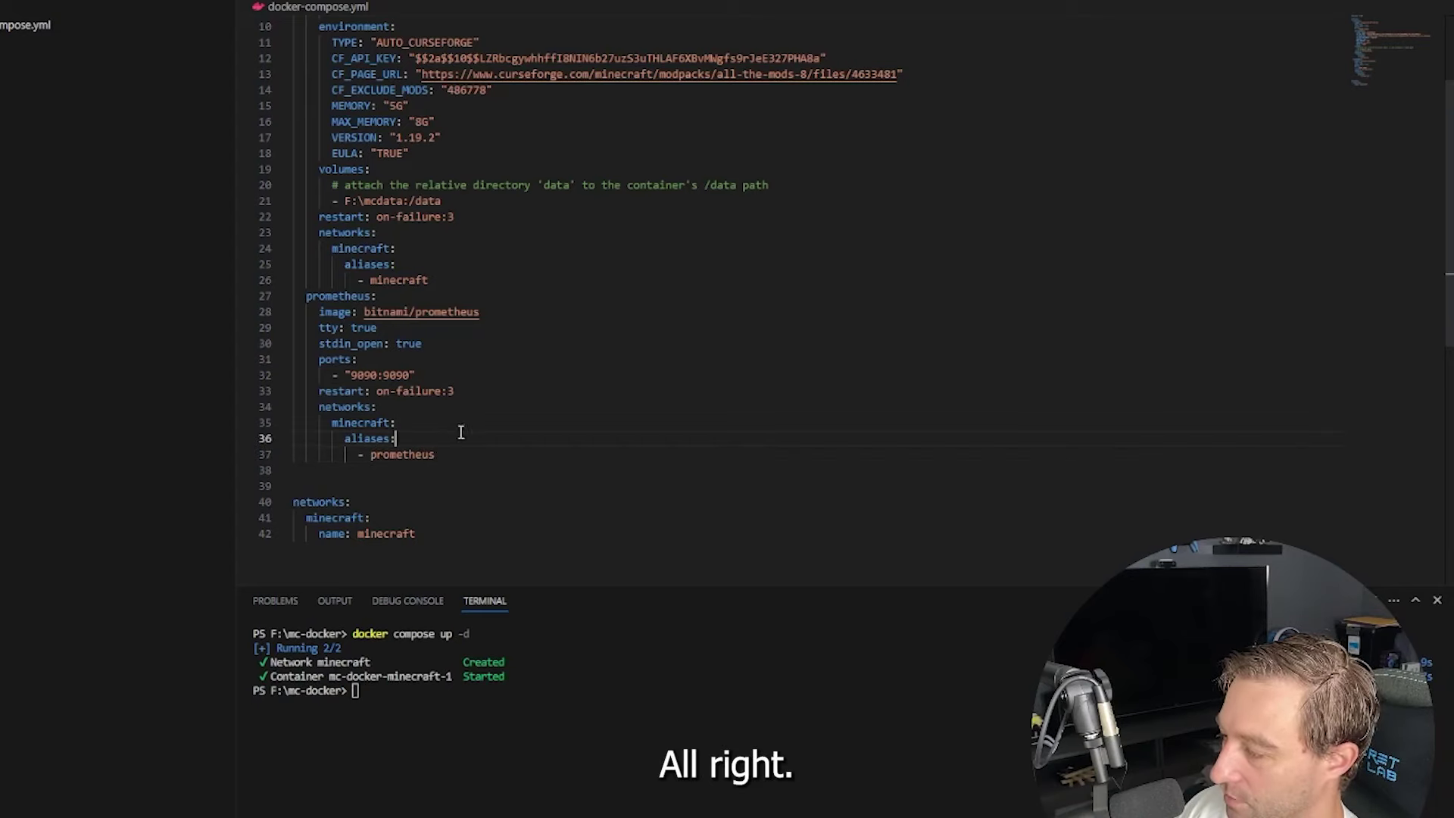
left_click_drag(447, 454, 295, 296)
key("ctrl+c")
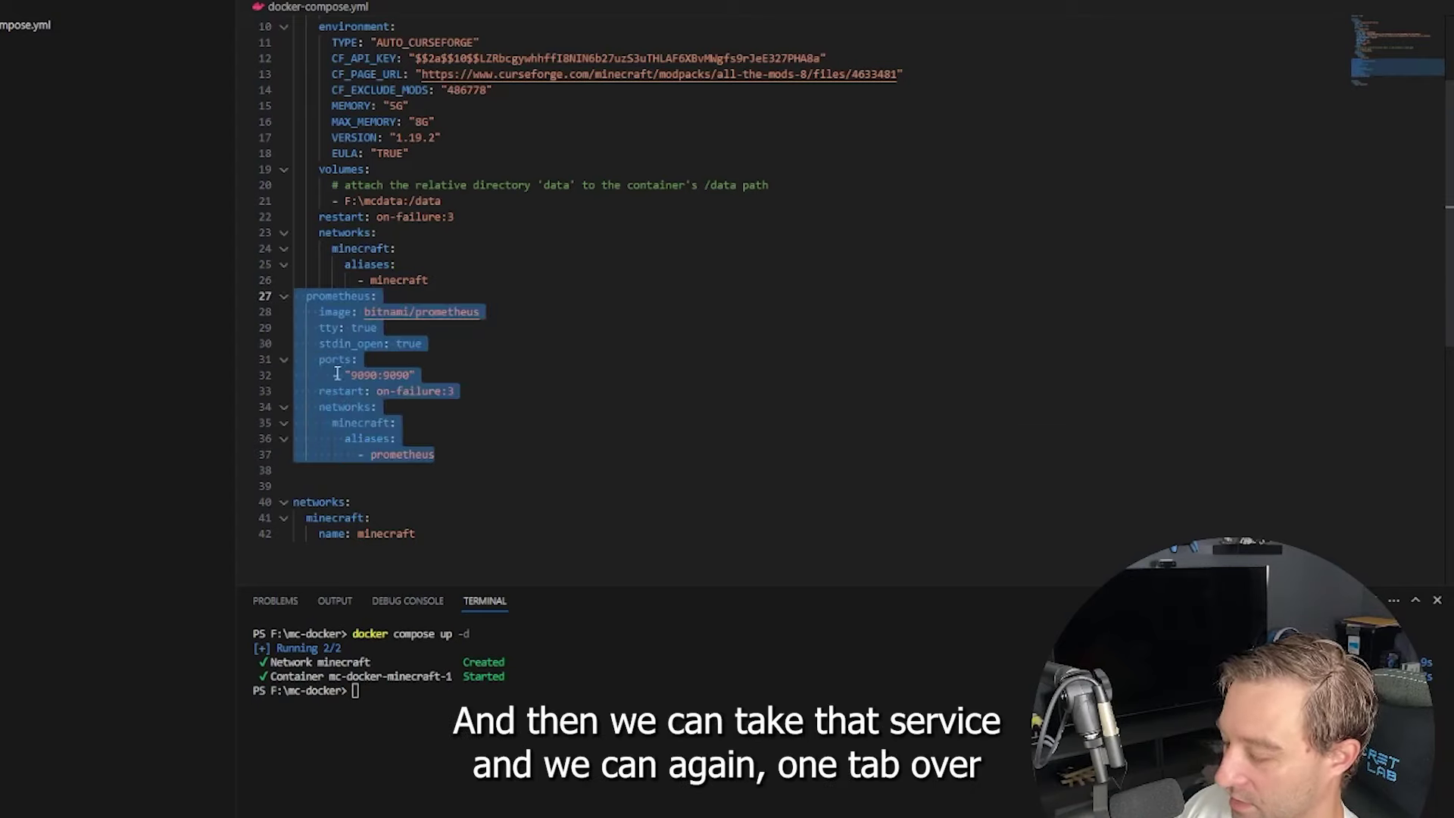
Paste a correctly indented copy of the prometheus service below it
left_click(447, 454)
key("Return")
key("BackSpace")
key("BackSpace")
key("BackSpace")
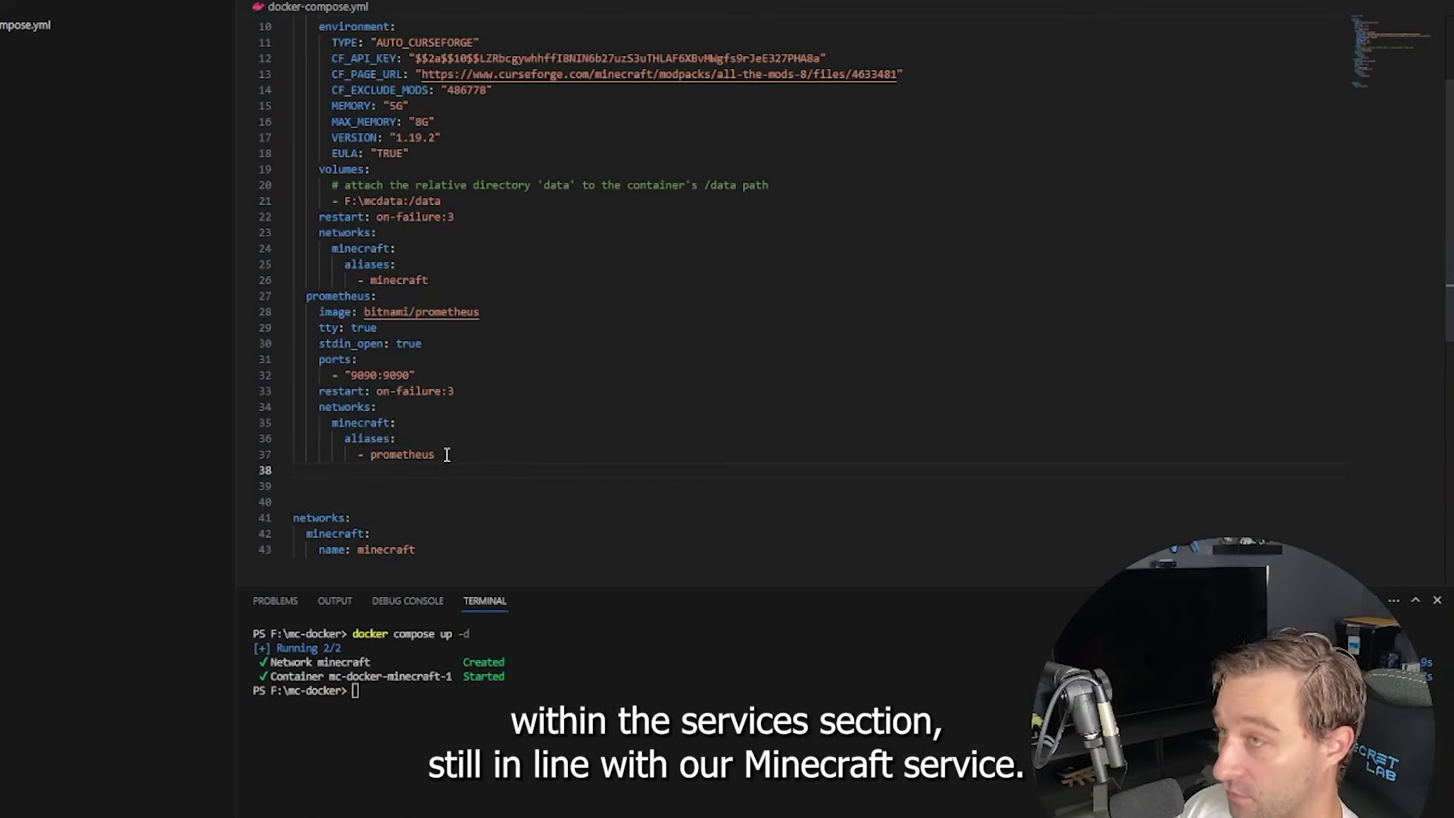
scroll(313, 440, "up", 2)
scroll(313, 441, "up", 1)
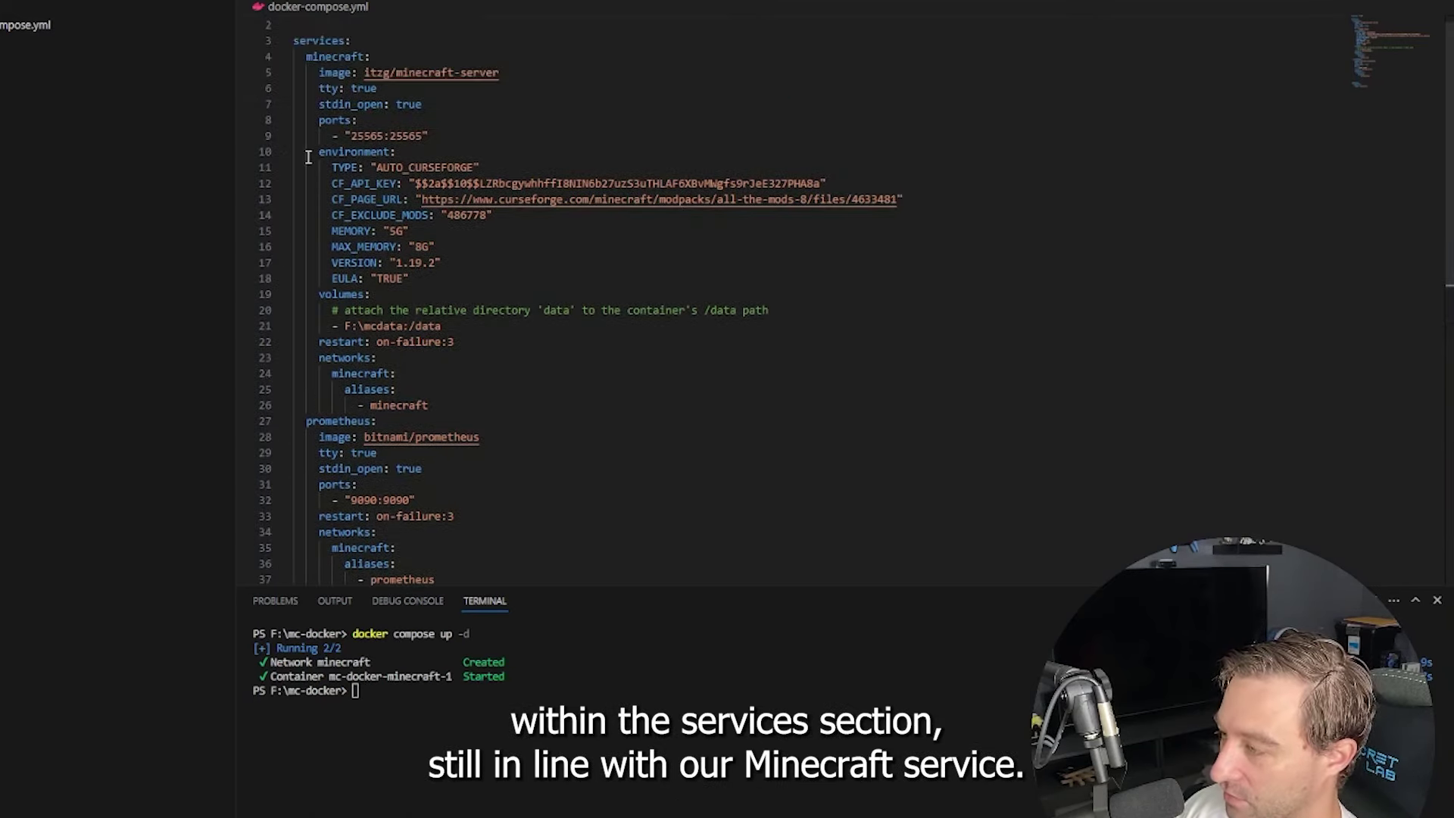
scroll(296, 325, "down", 4)
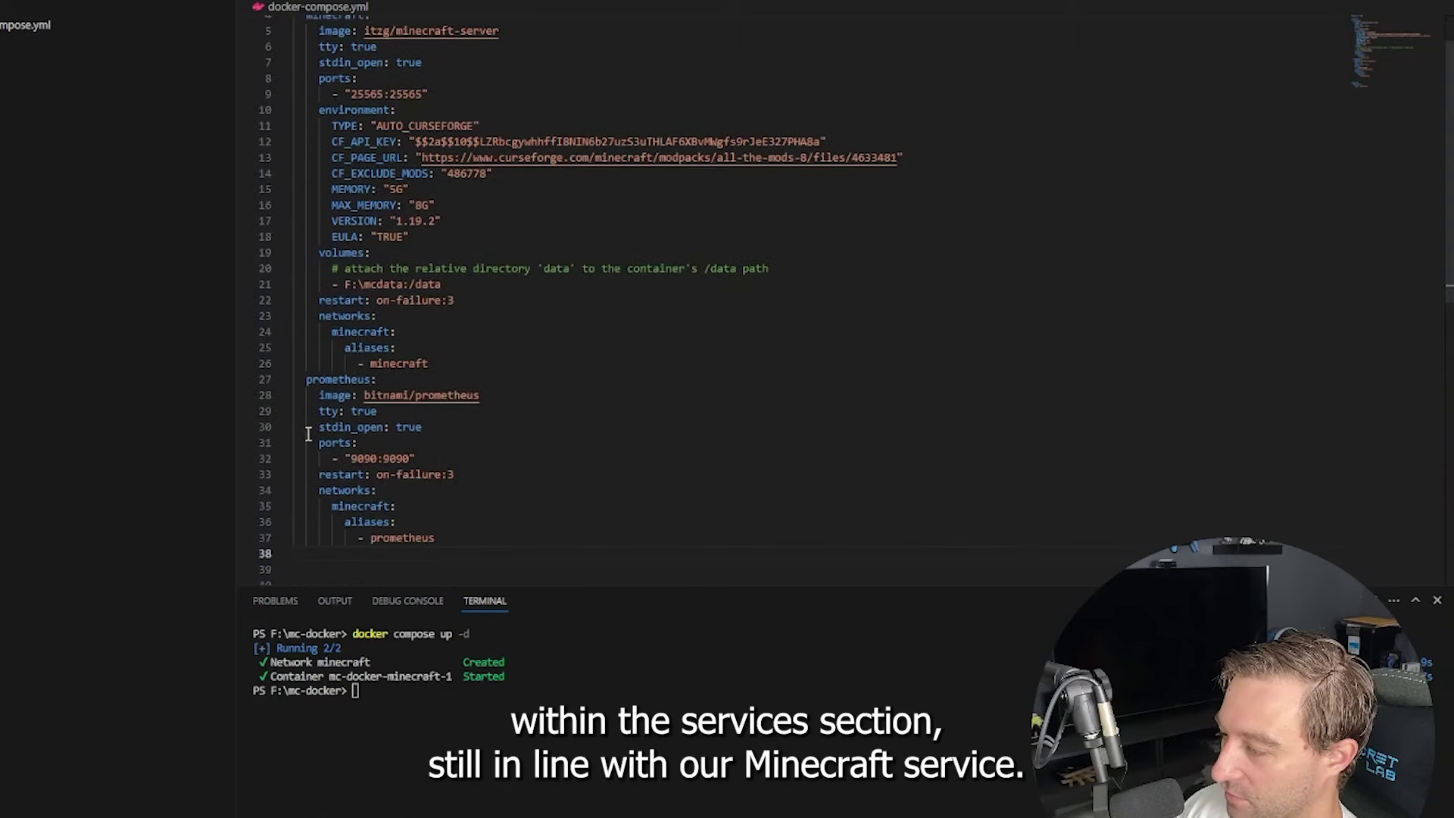
key("ctrl+v")
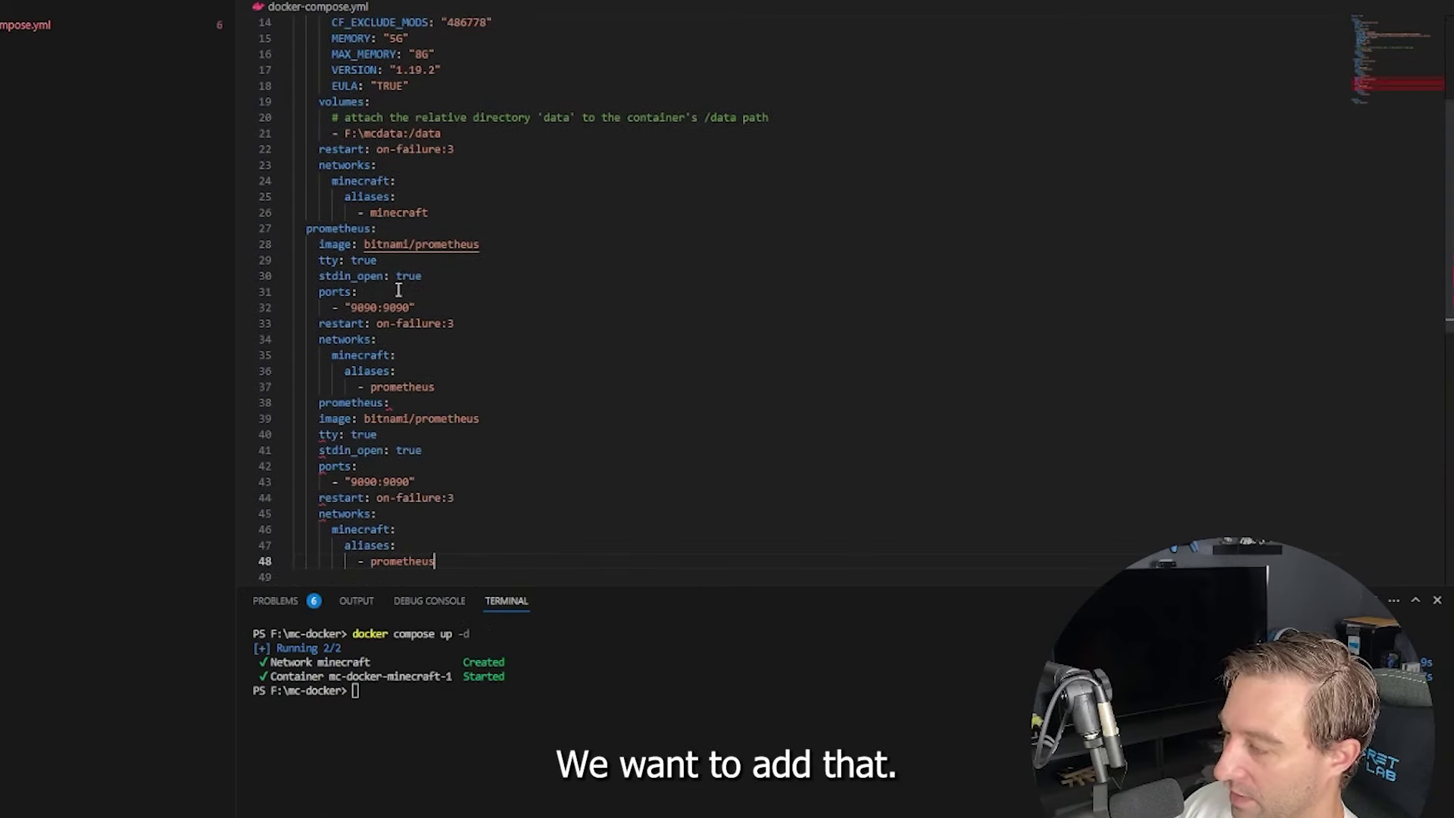
scroll(455, 393, "up", 1)
scroll(439, 403, "down", 1)
key("ctrl+z")
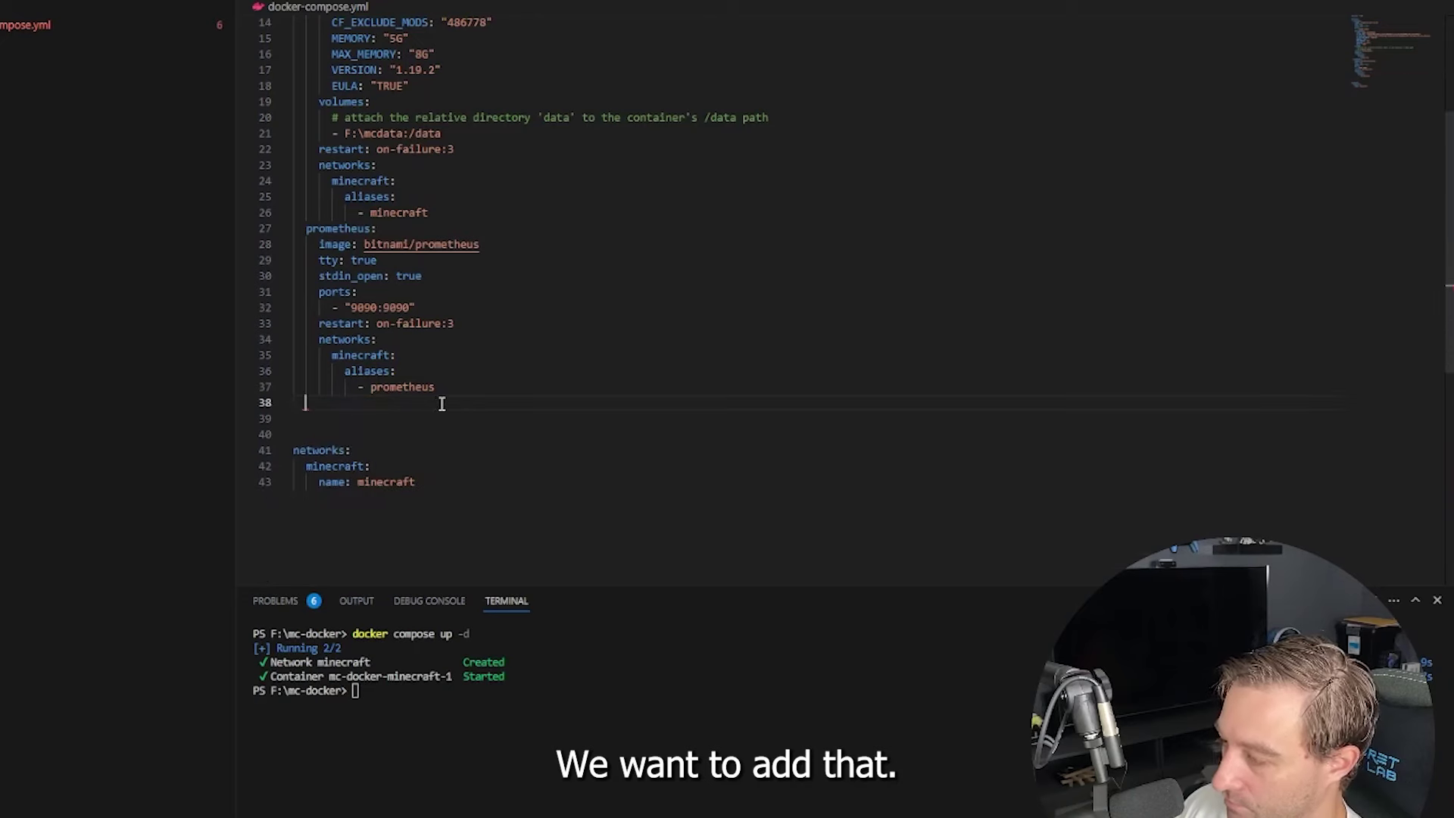
key("ctrl+v")
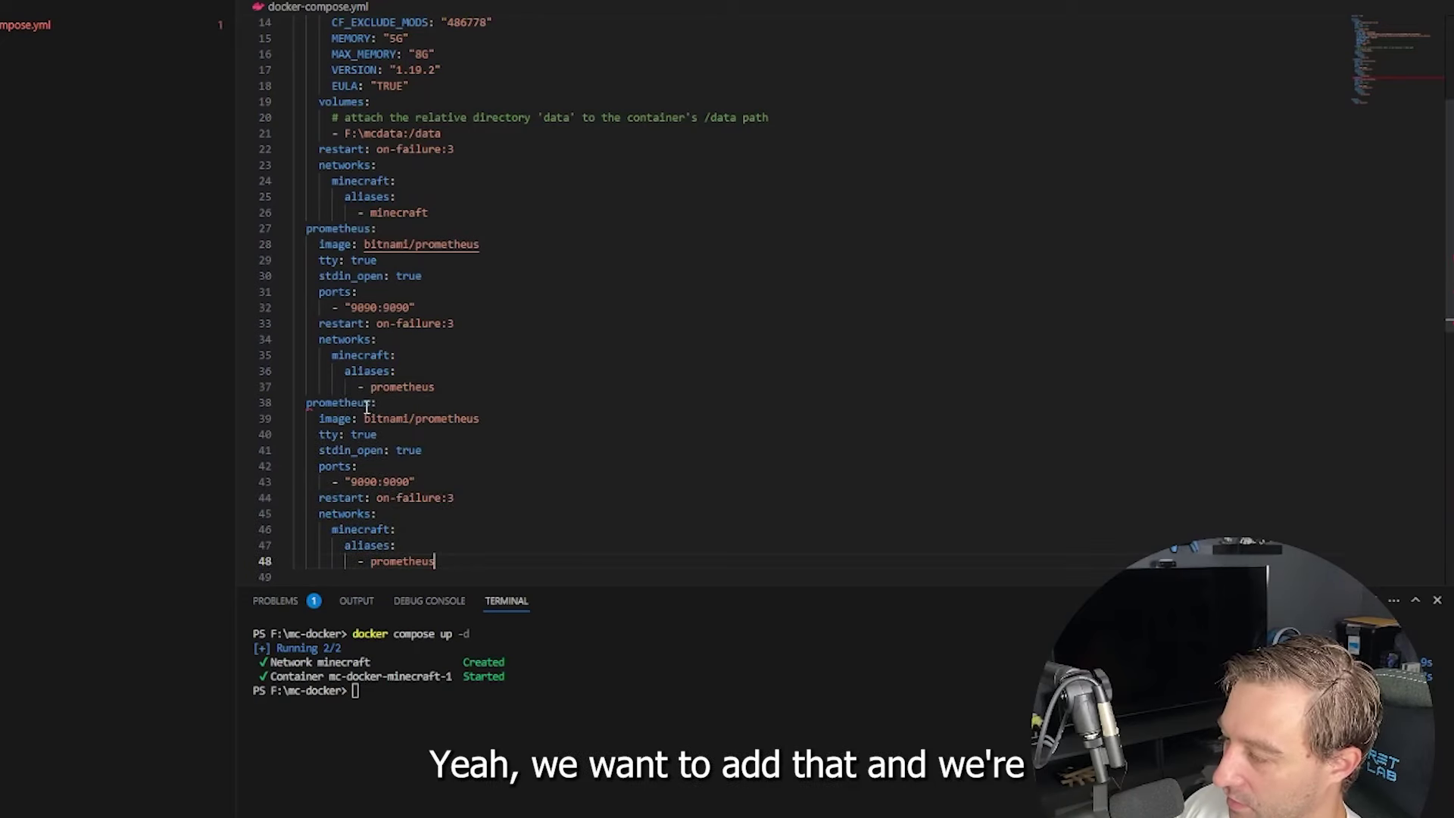
Rename the copied service to grafana with image grafana/grafana
left_click_drag(370, 404, 307, 403)
type("grafana:")
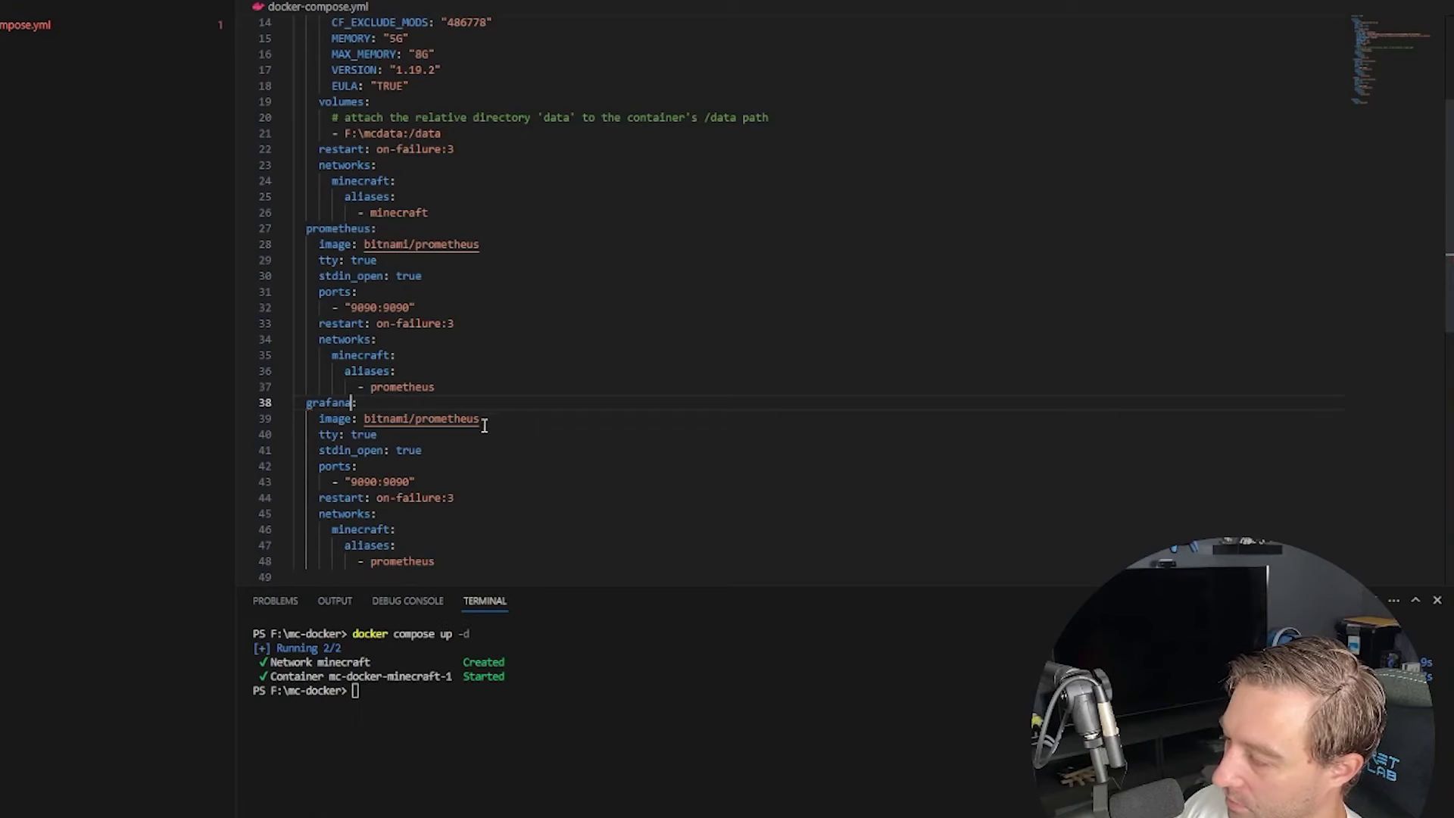
left_click_drag(485, 419, 386, 413)
key("BackSpace")
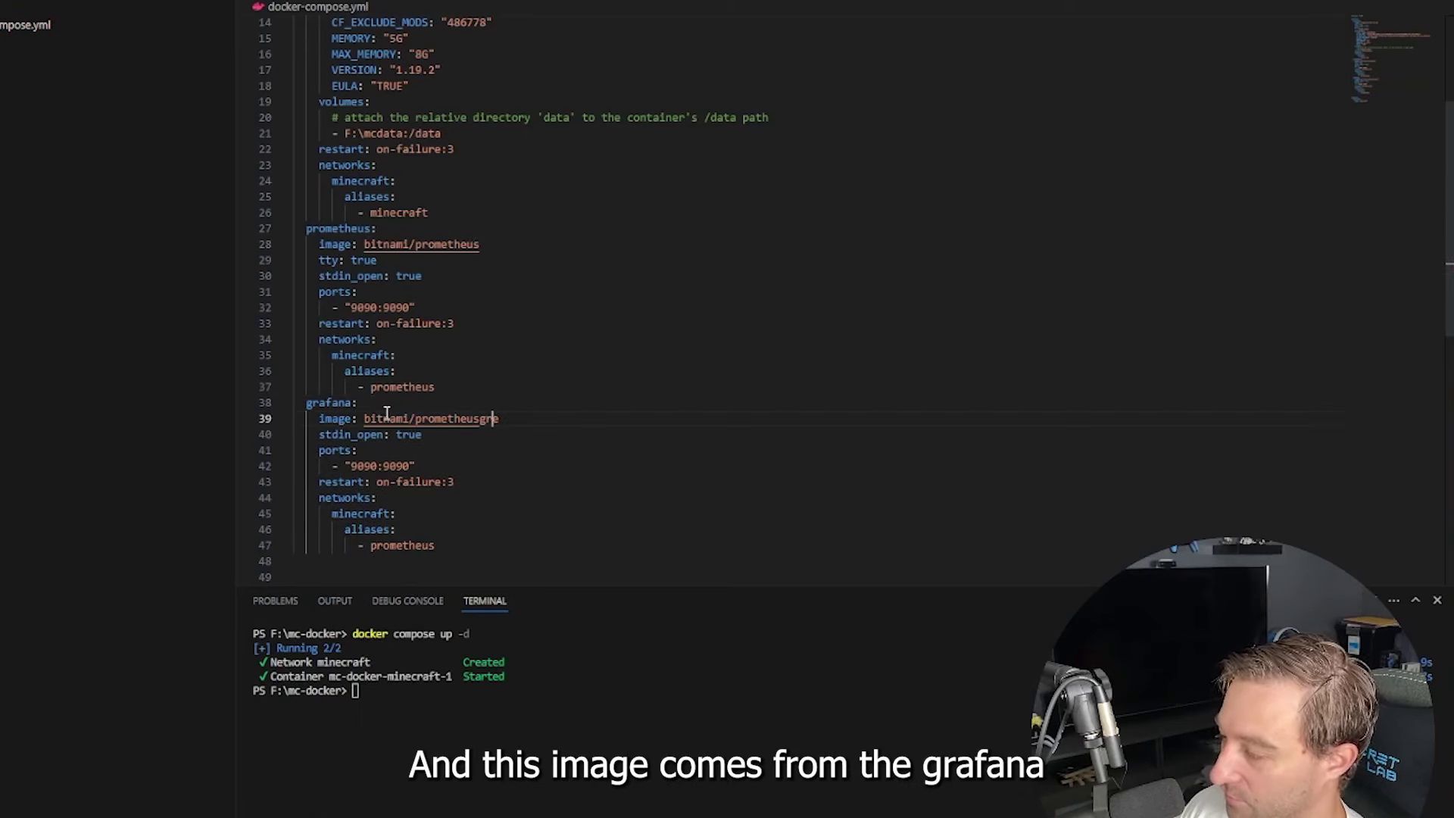
type("gre")
left_click_drag(499, 418, 364, 424)
type("grafa")
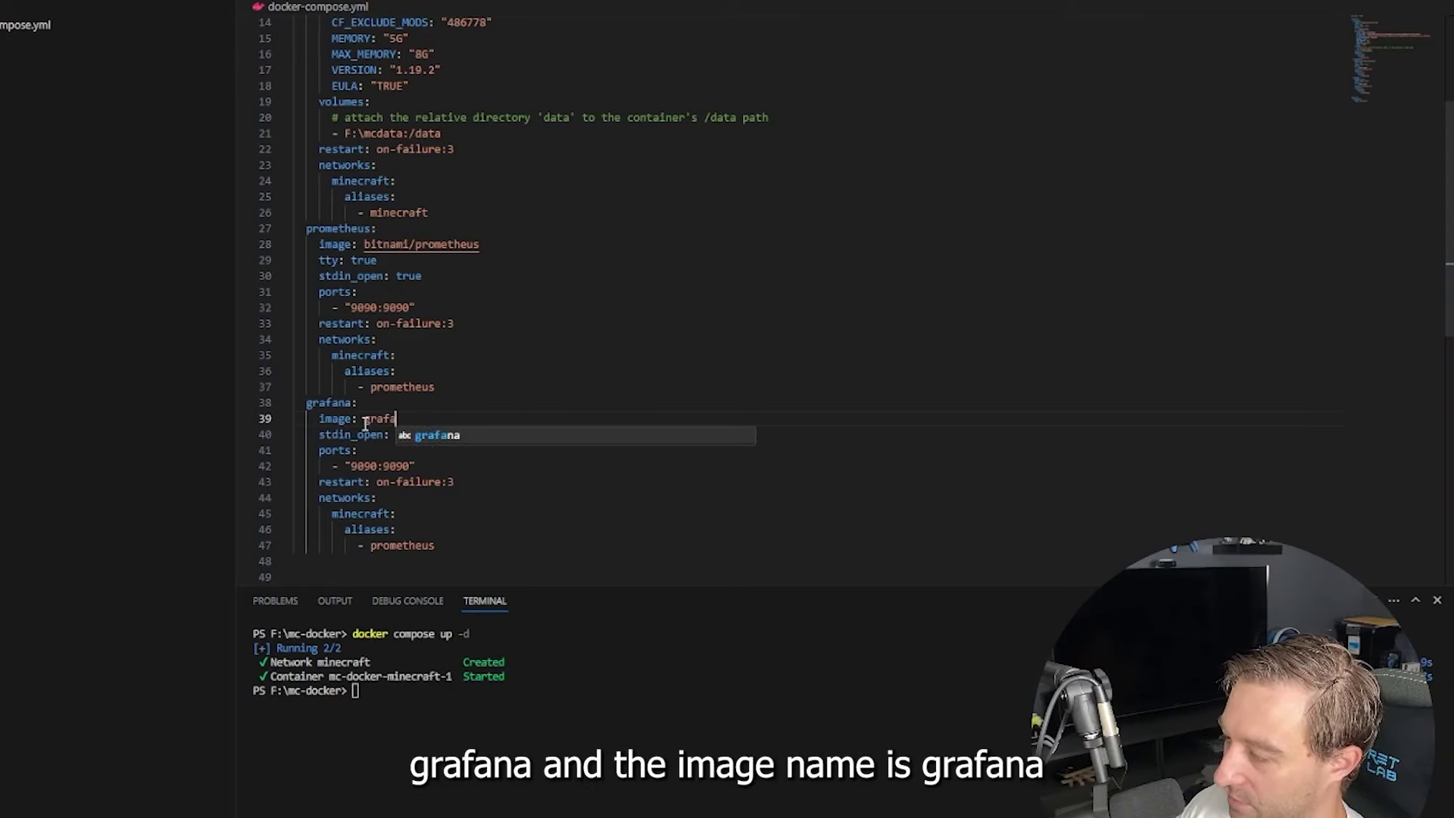
type("na/gra")
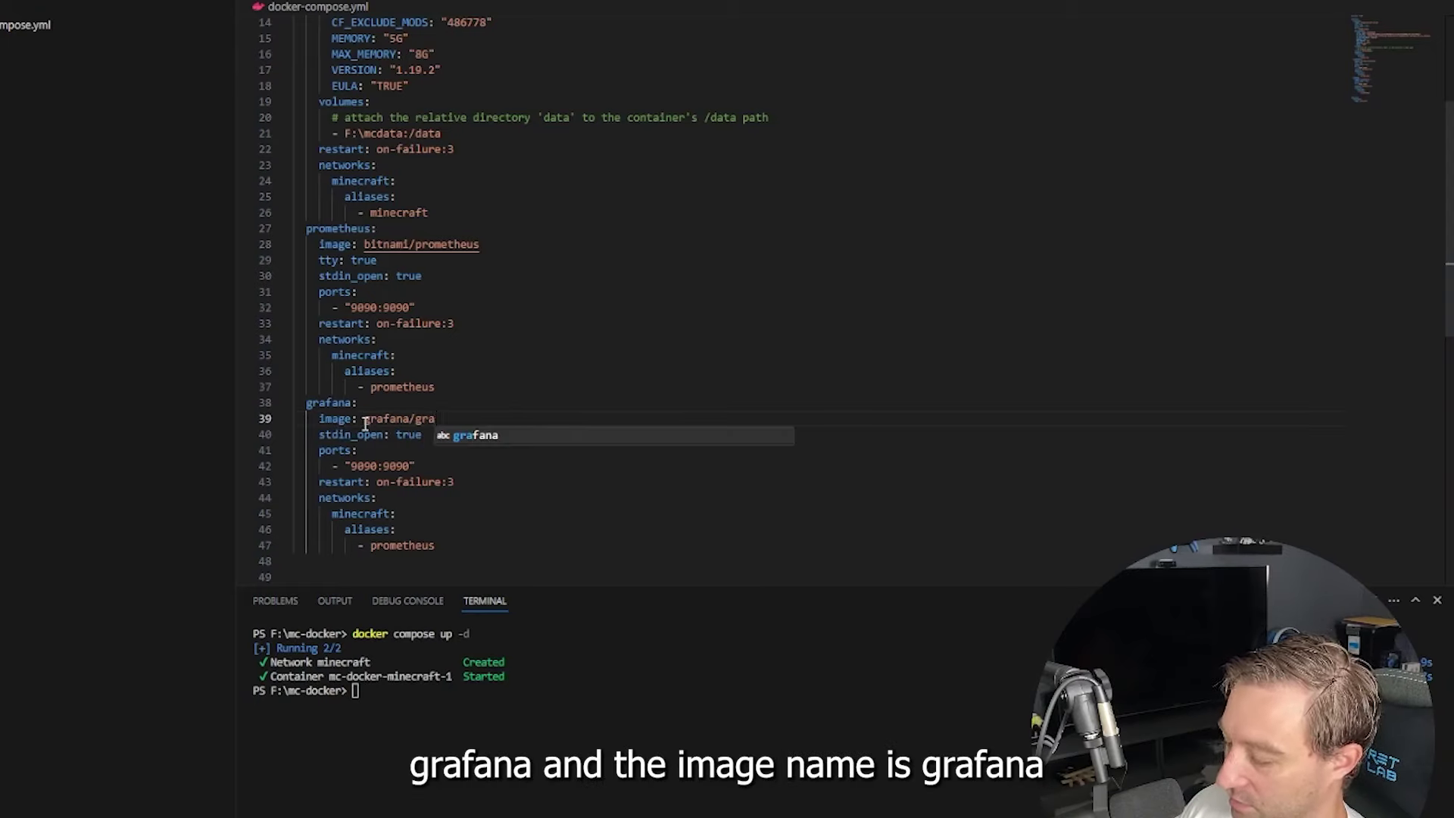
type("fana")
key("Escape")
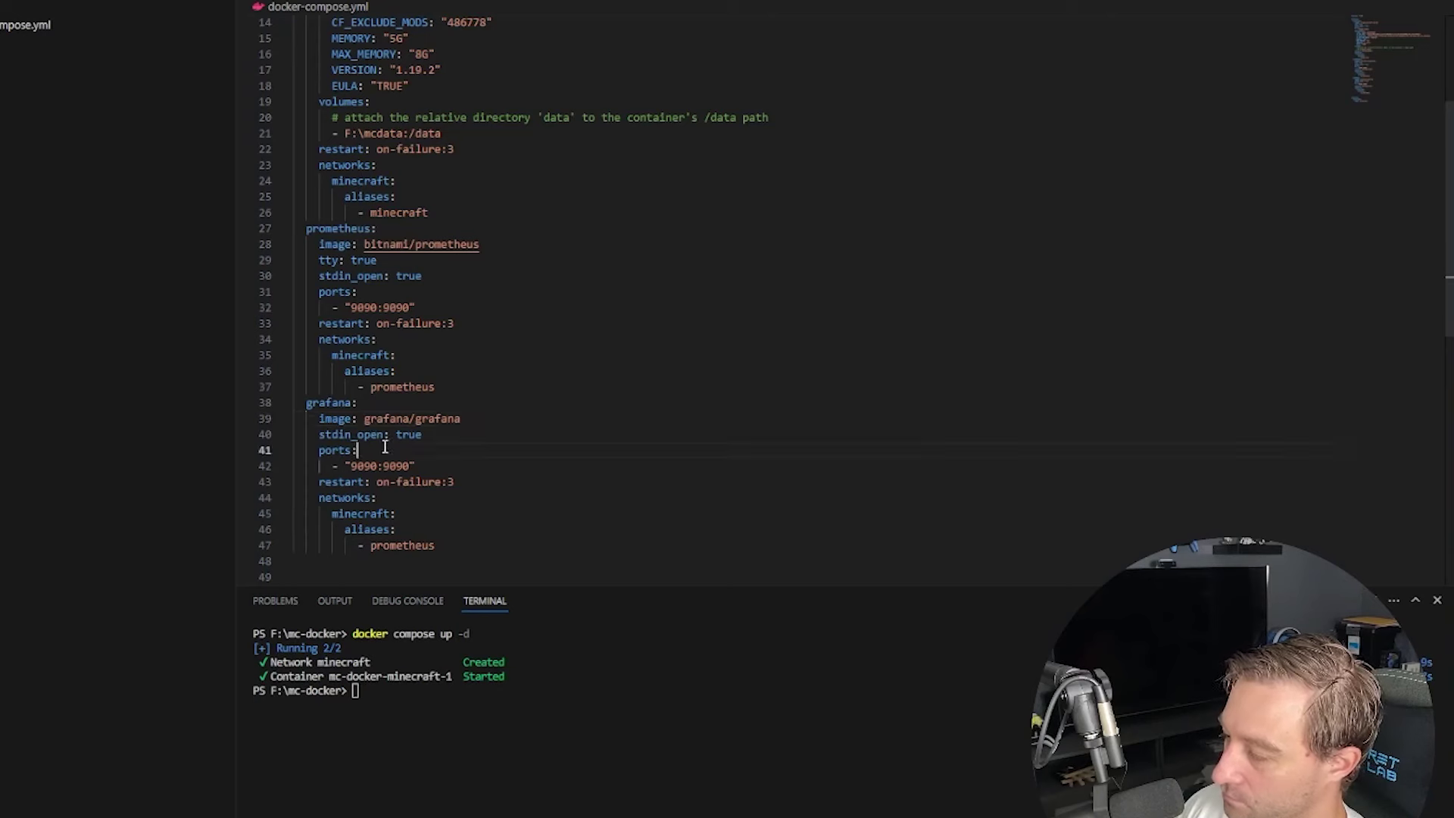
Change the grafana port mapping to 3000:3000 and its network alias to grafana
scroll(383, 424, "down", 2)
left_click(378, 383)
key("BackSpace")
key("BackSpace")
key("BackSpace")
key("BackSpace")
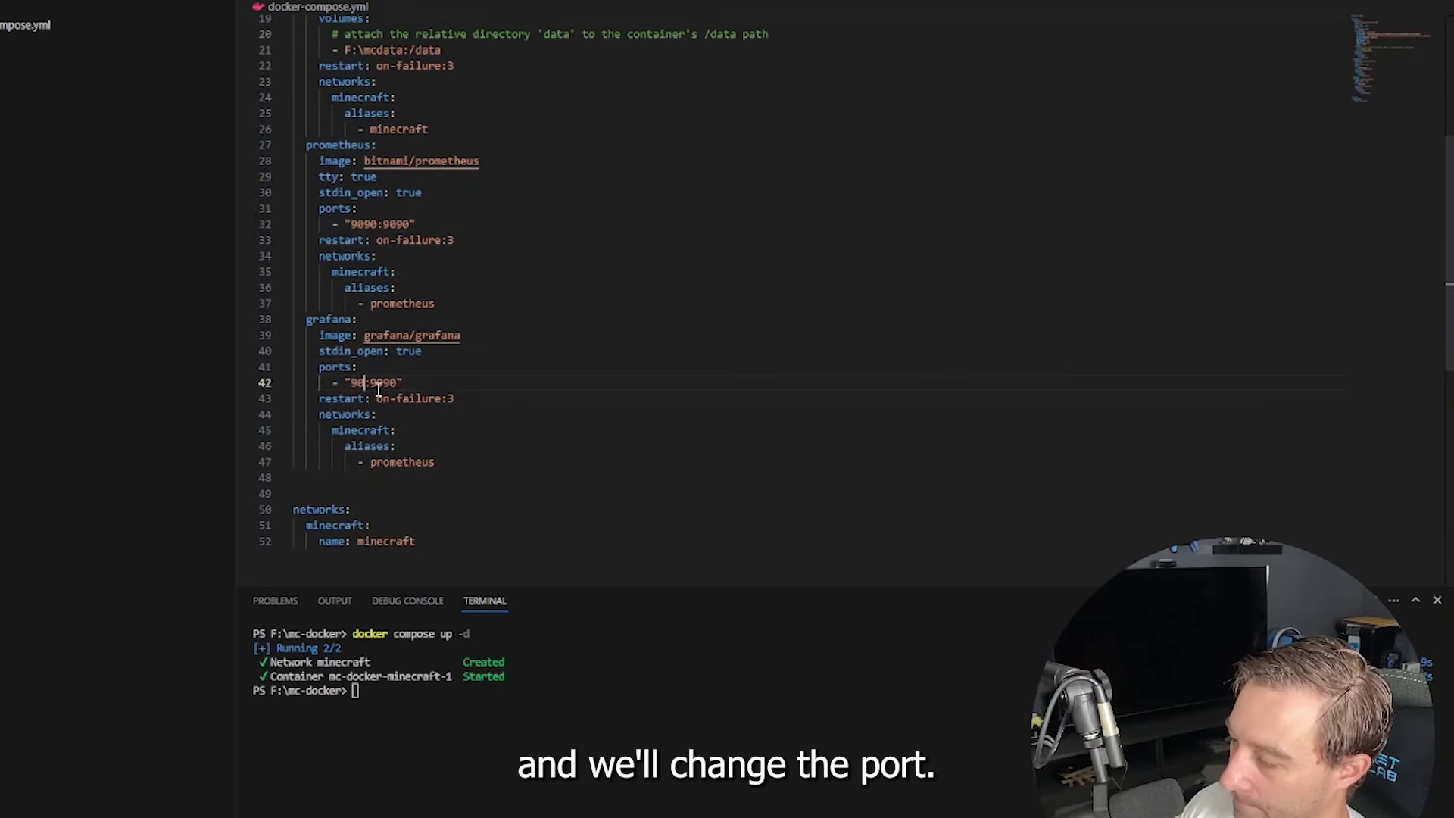
type("3000")
key("Right")
key("Right")
key("Right")
key("Right")
key("Right")
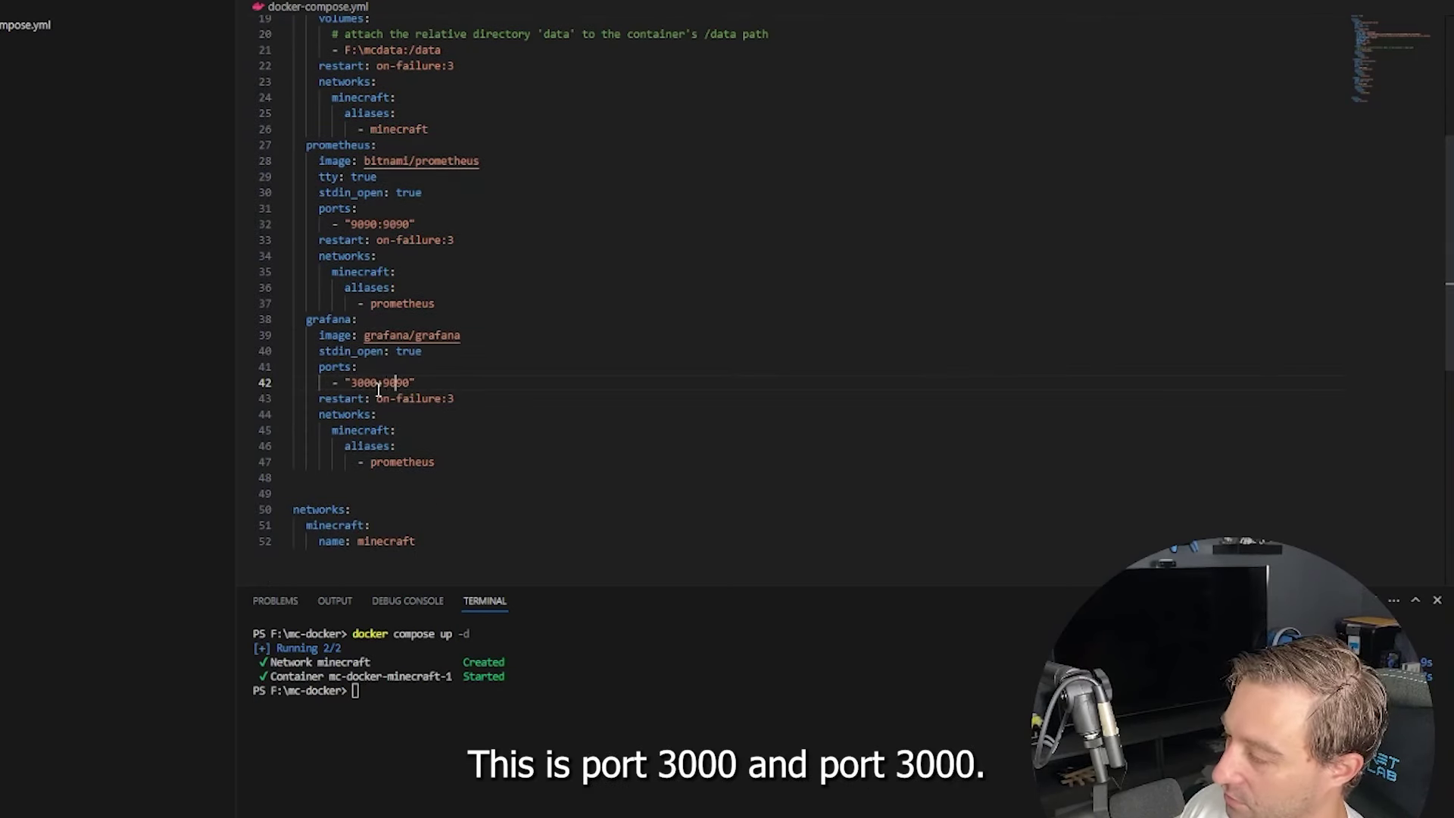
key("BackSpace")
key("BackSpace")
key("BackSpace")
key("BackSpace")
type("3000")
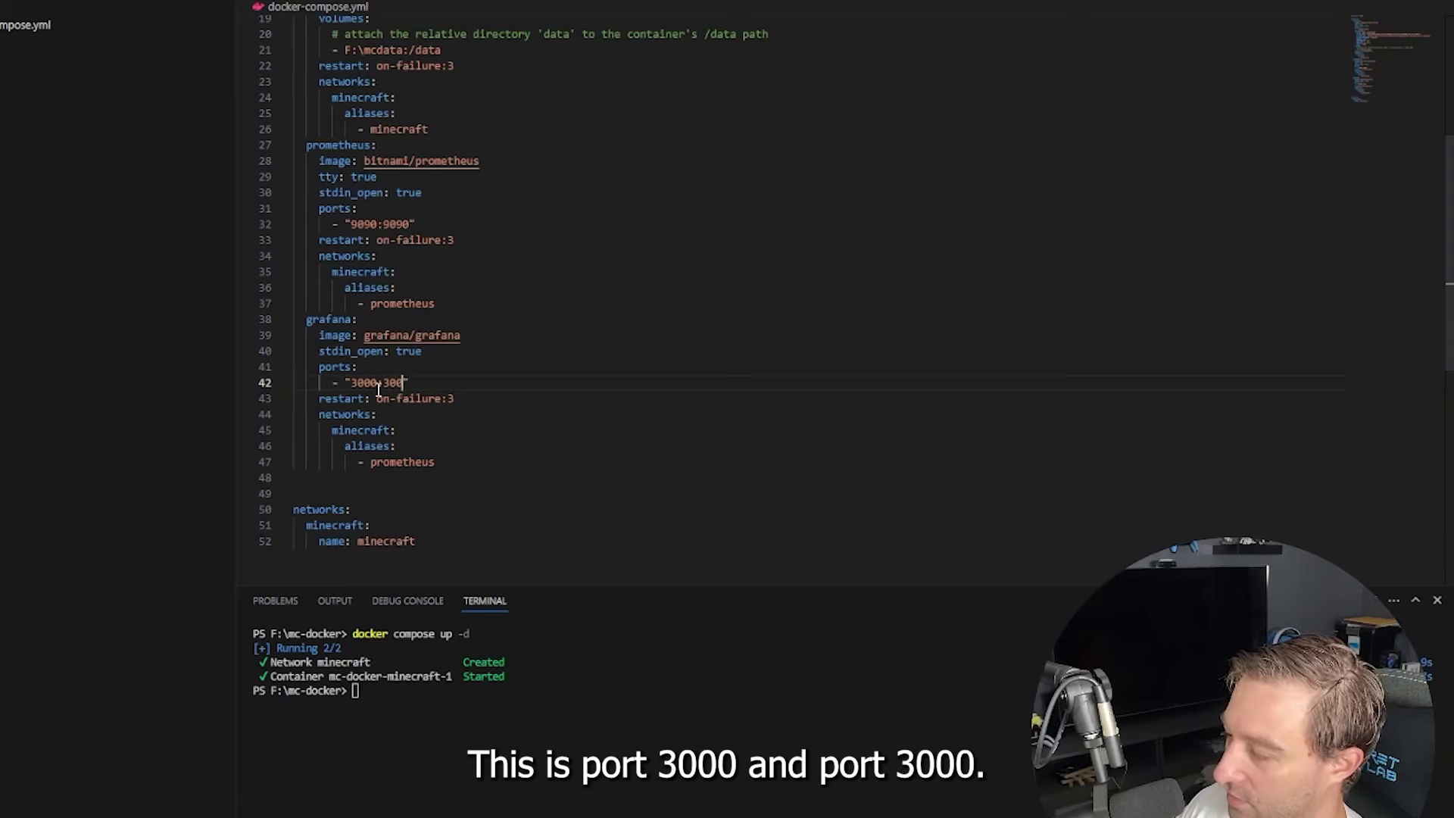
left_click_drag(437, 462, 370, 461)
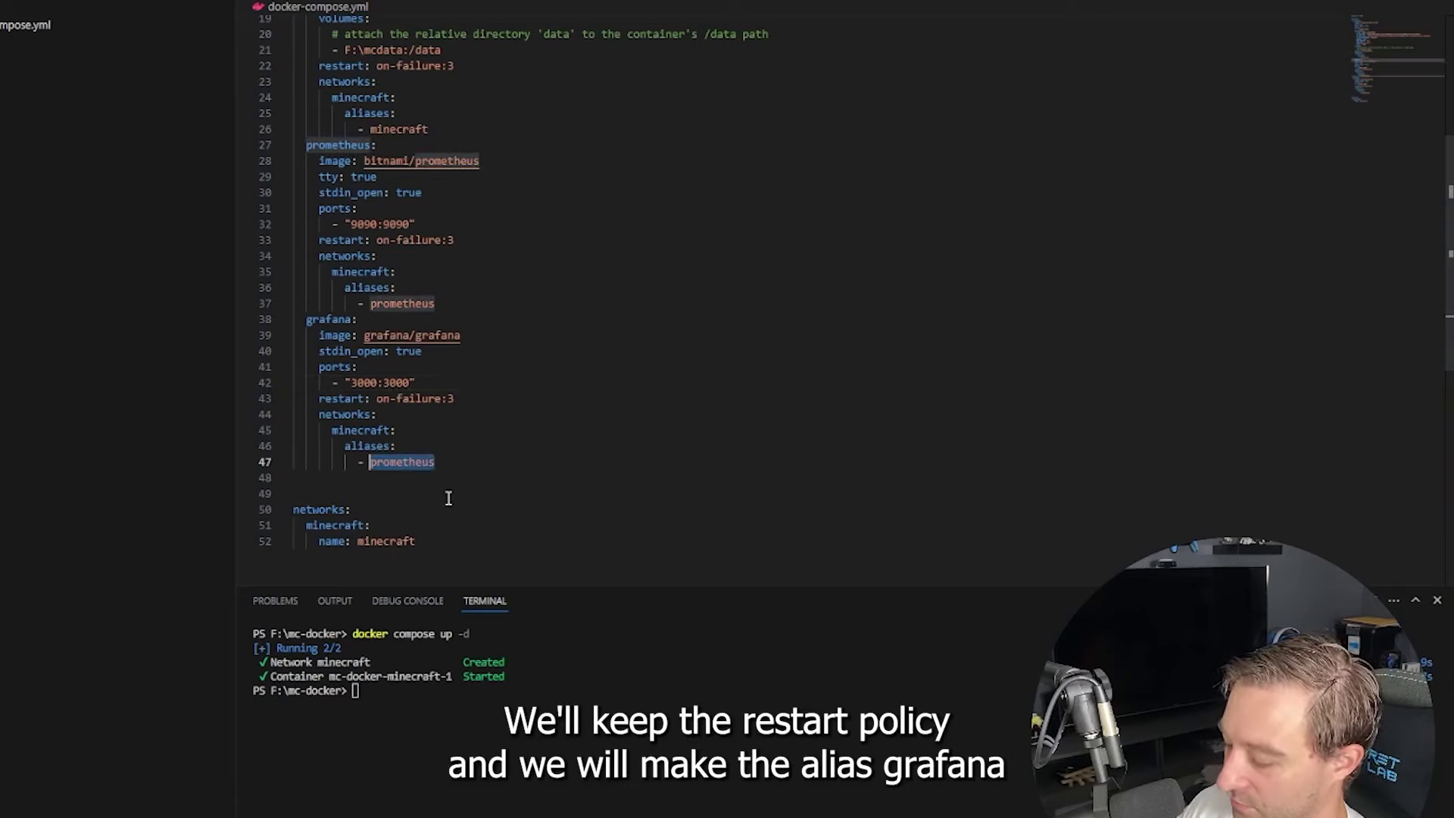
type("grafana")
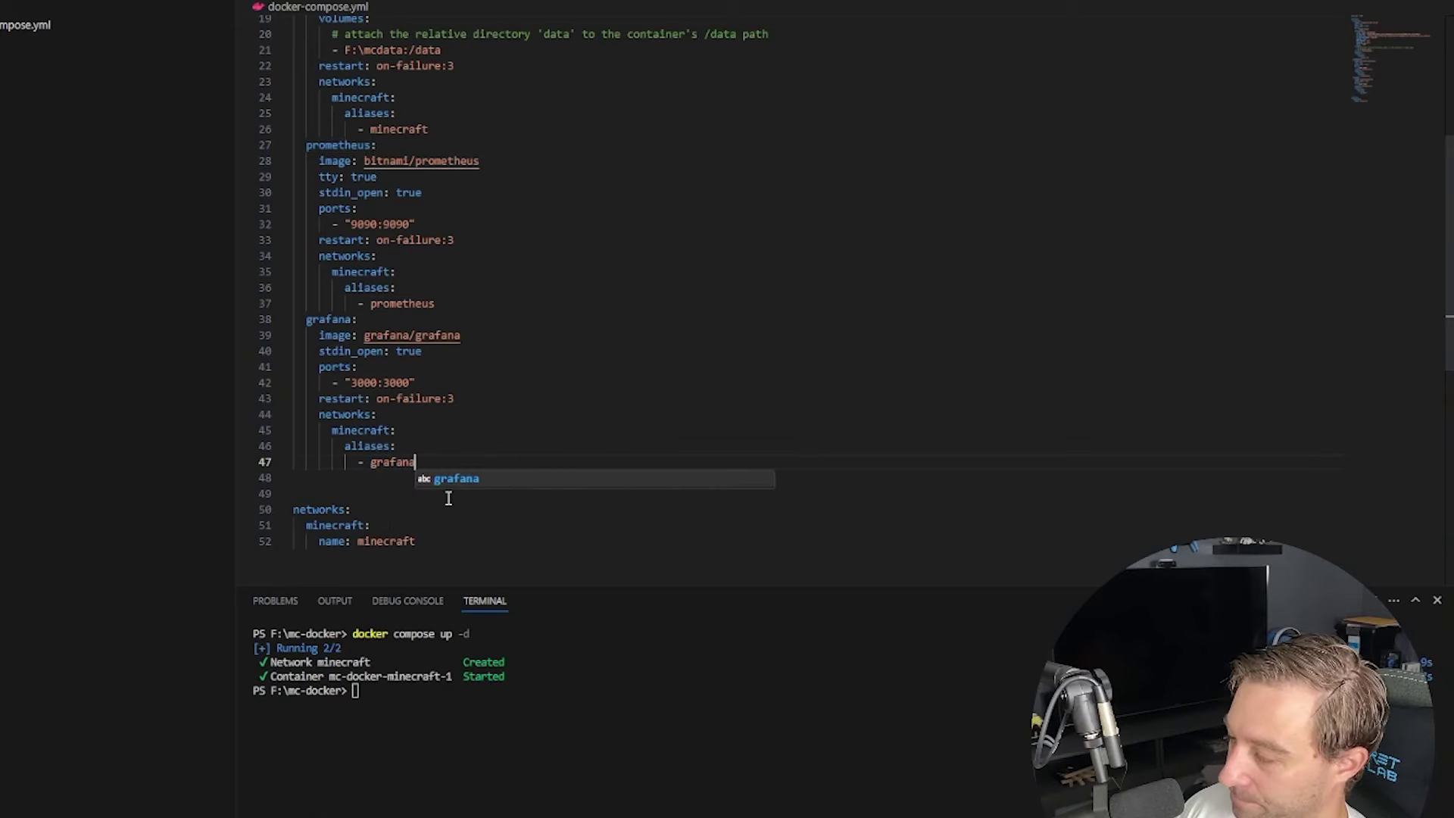
left_click(482, 429)
scroll(465, 429, "up", 3)
Rerun docker compose up -d to start the minecraft, prometheus and grafana containers, then view Docker Desktop
scroll(465, 429, "down", 2)
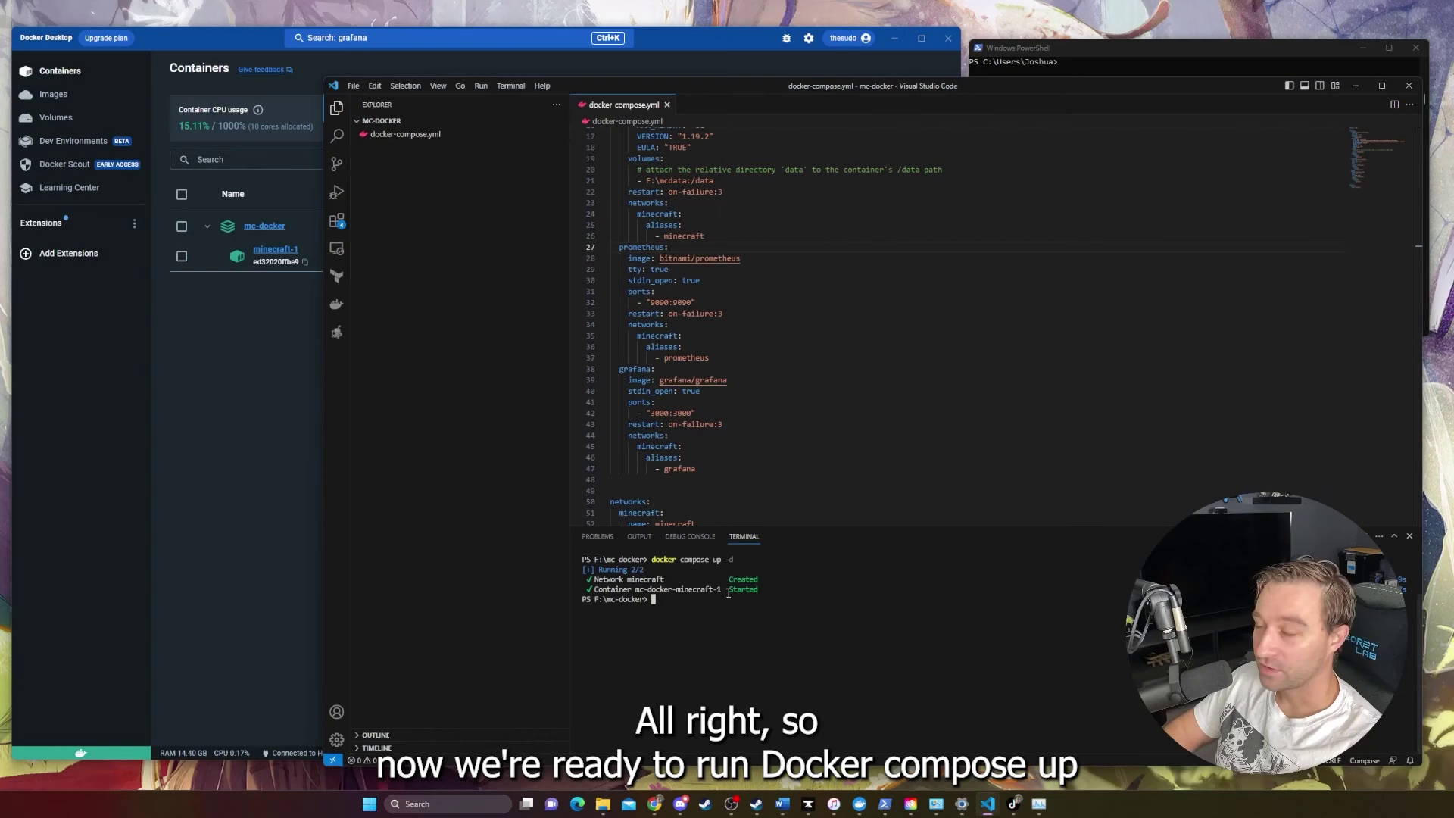
key("Up")
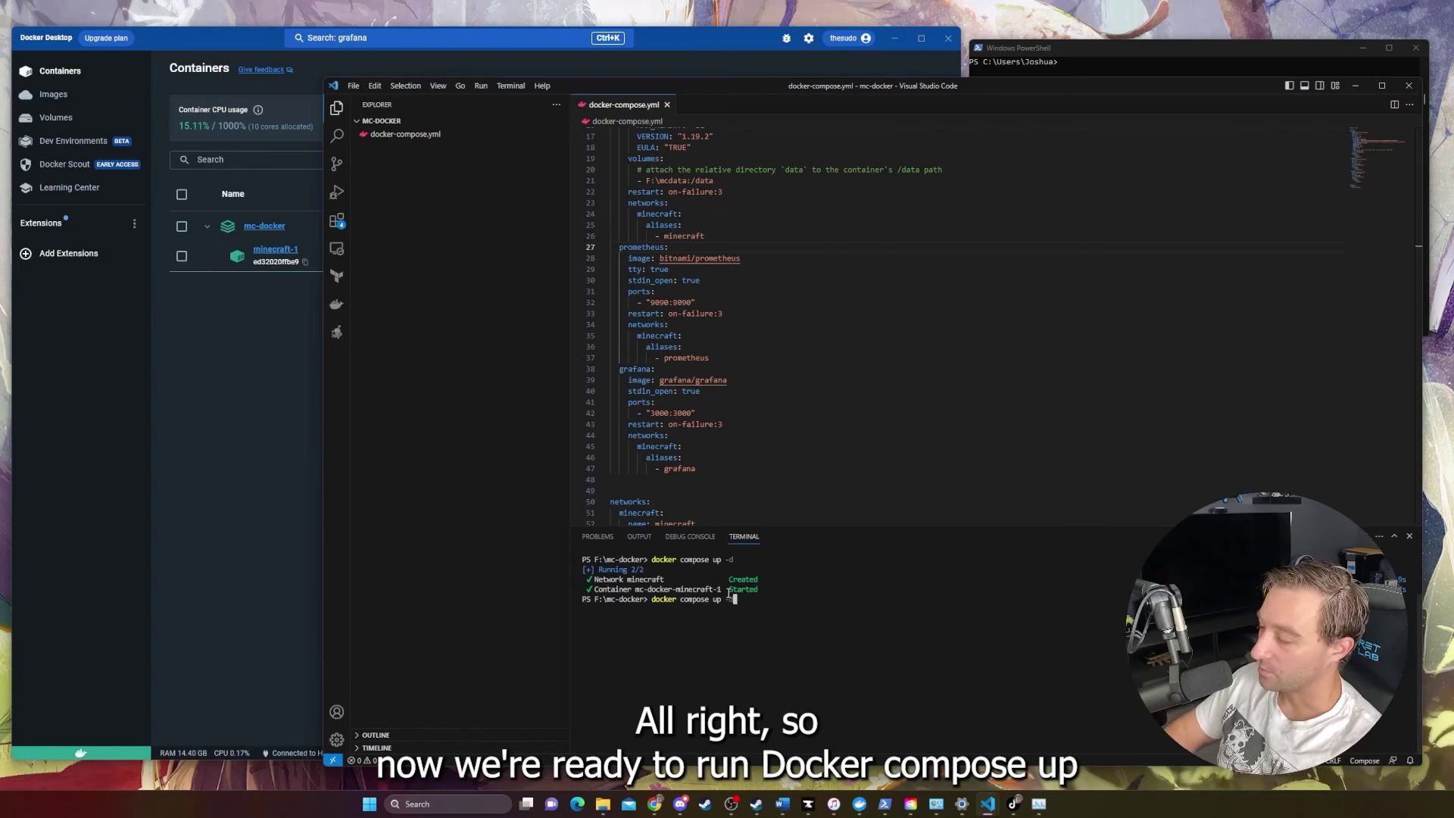
key("Return")
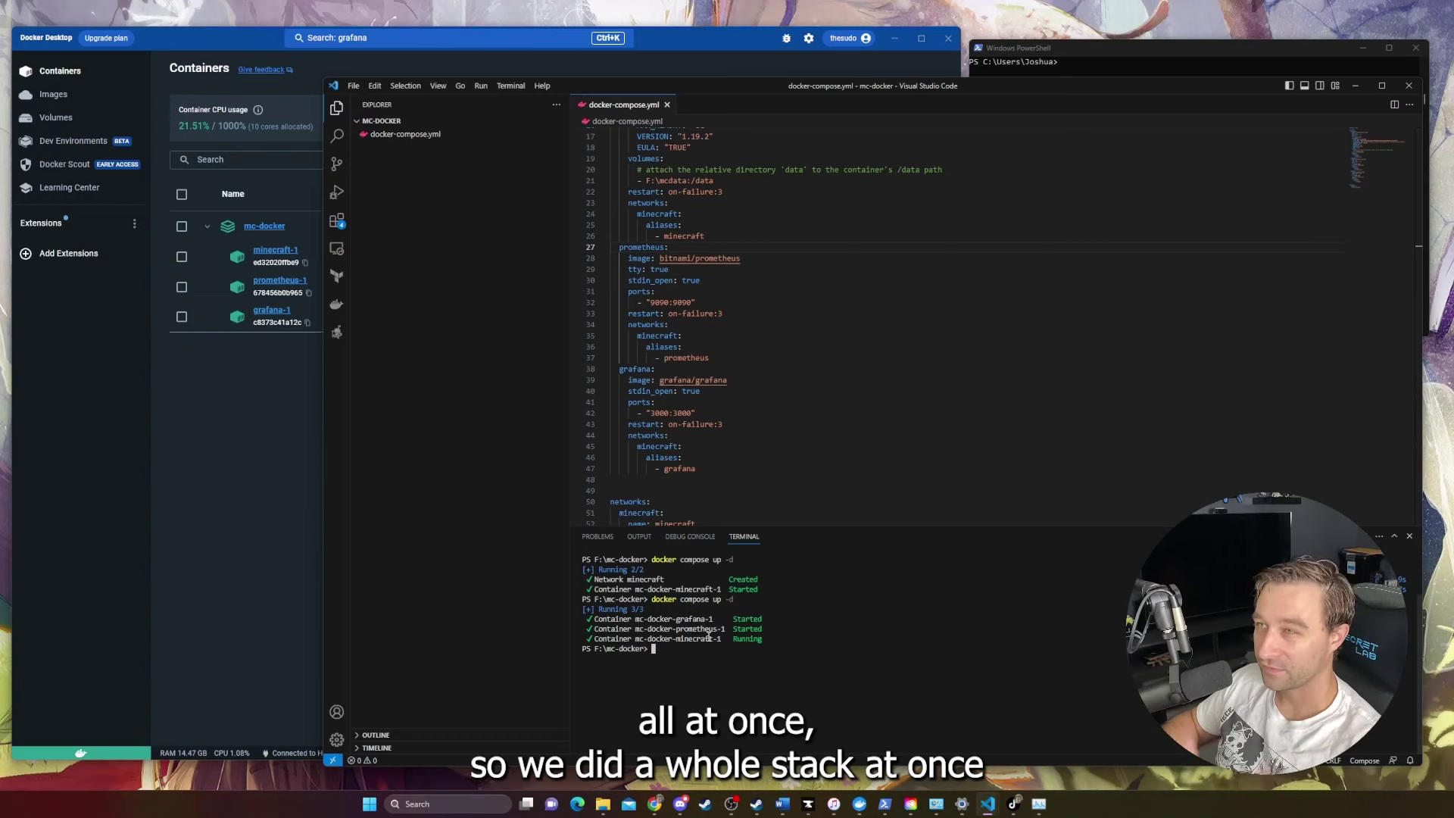
left_click(314, 306)
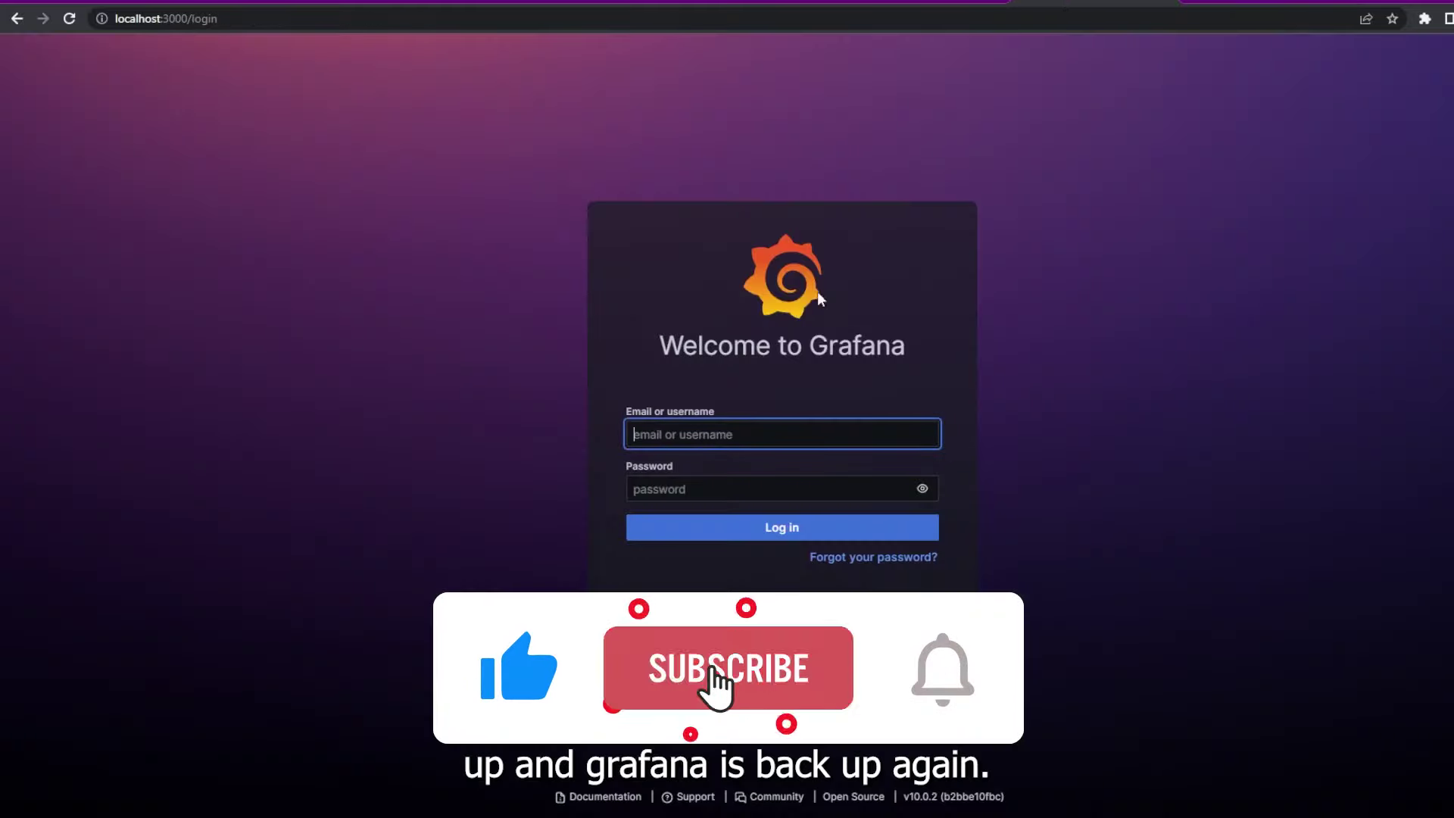
Log into Grafana with the default admin credentials, complete the new-password prompt, and open Connections > Data sources
type("admin")
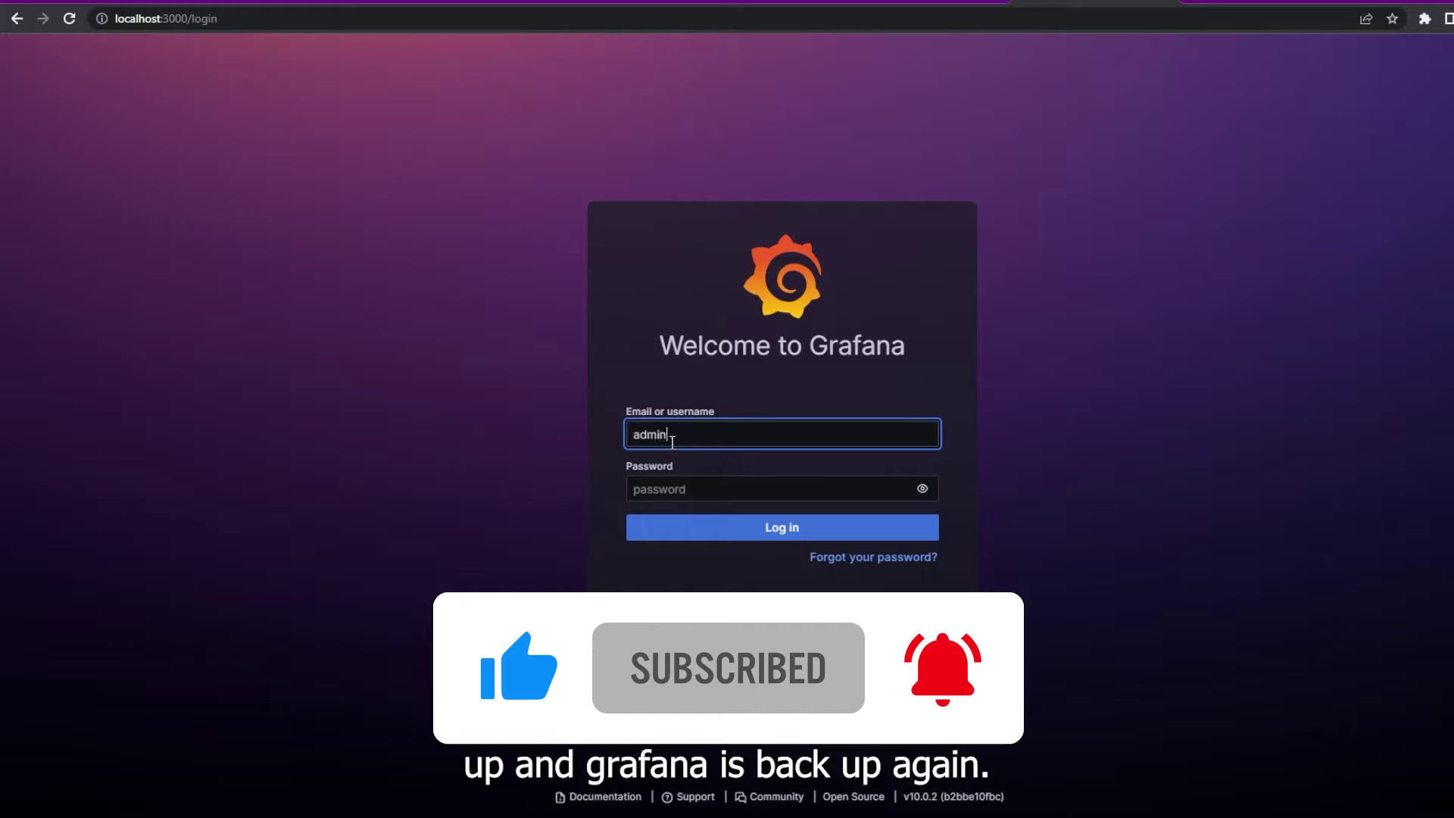
key("Tab")
type("admin")
key("Return")
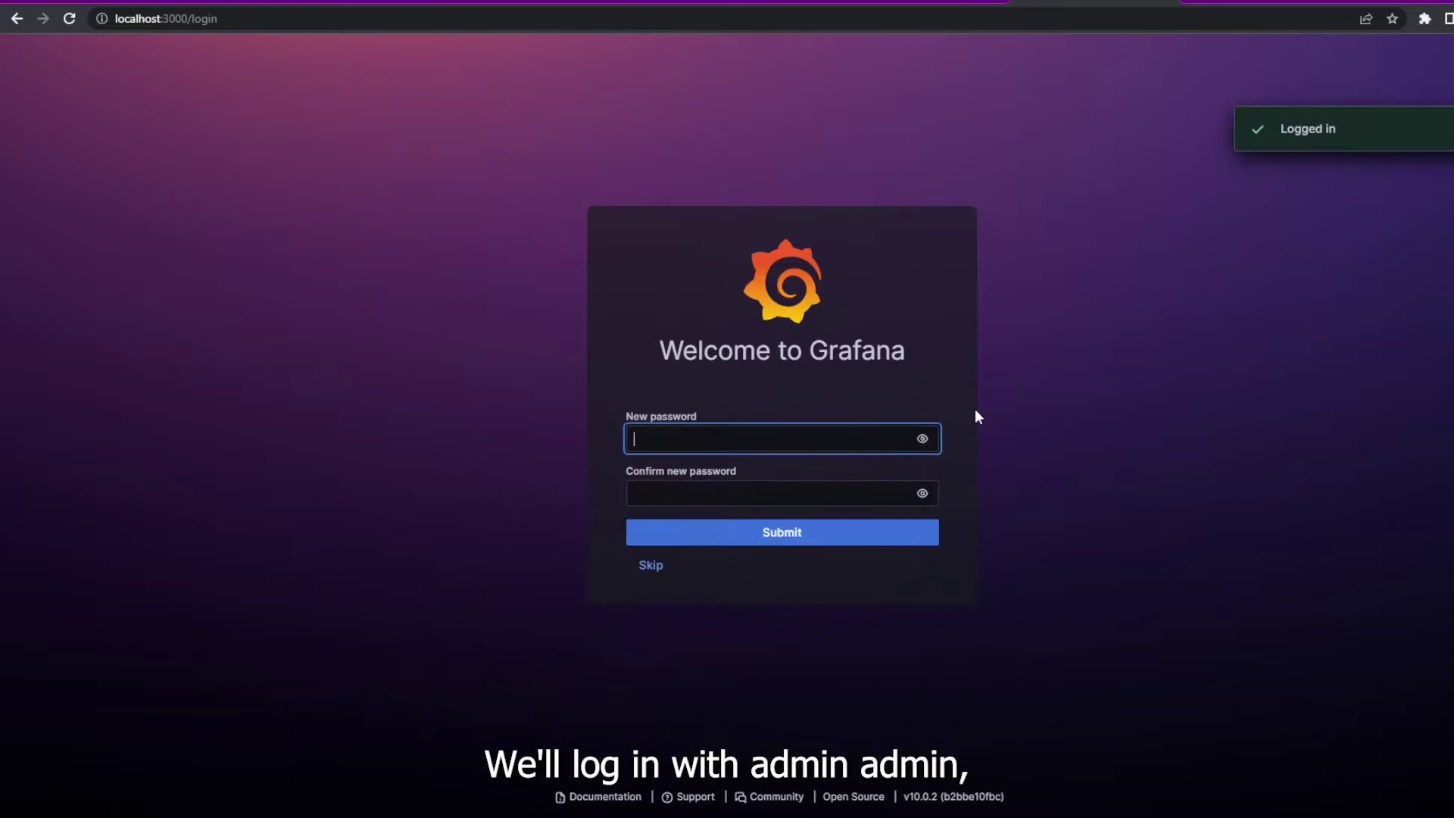
type("admin")
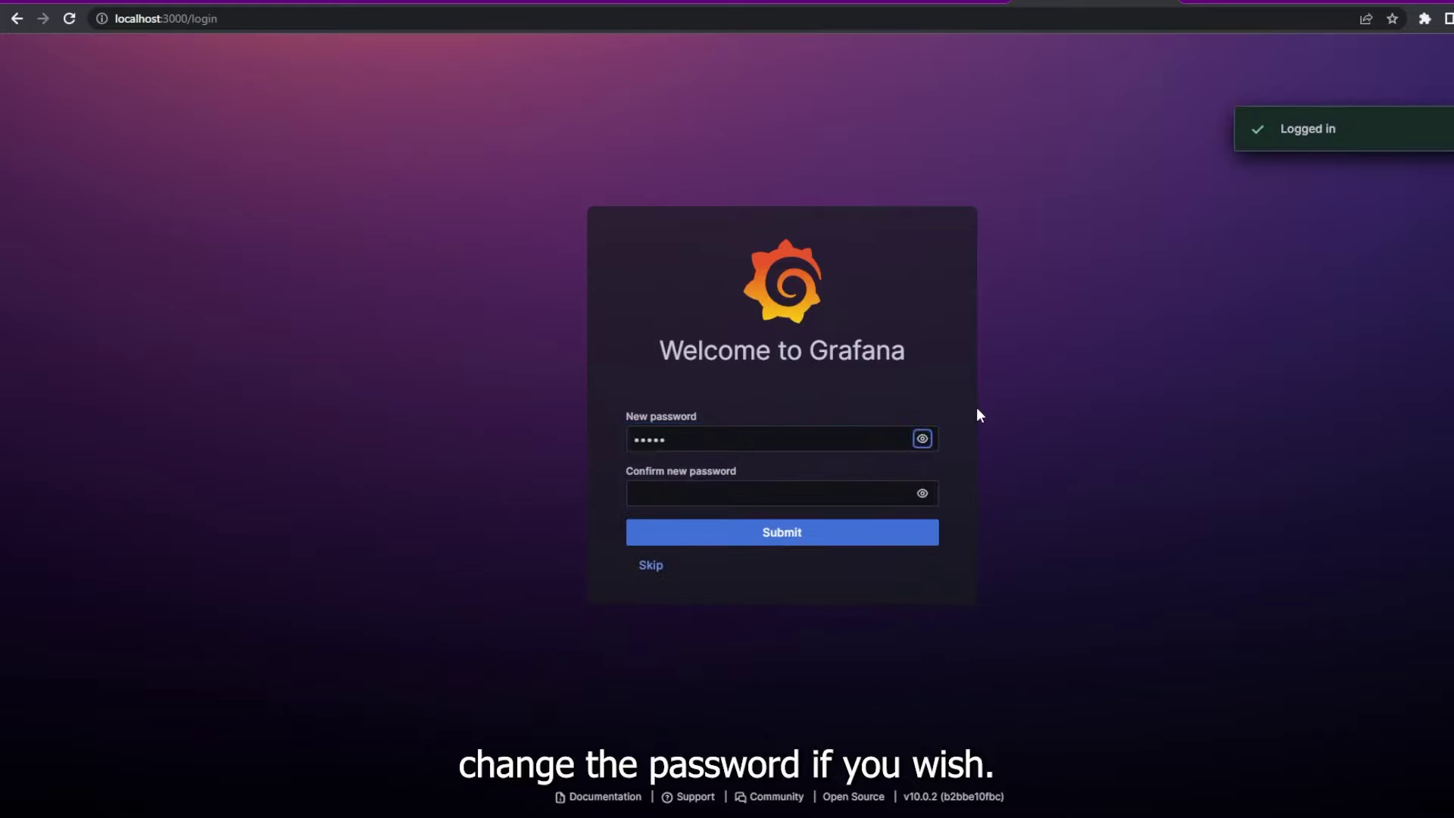
key("Tab")
type("admin")
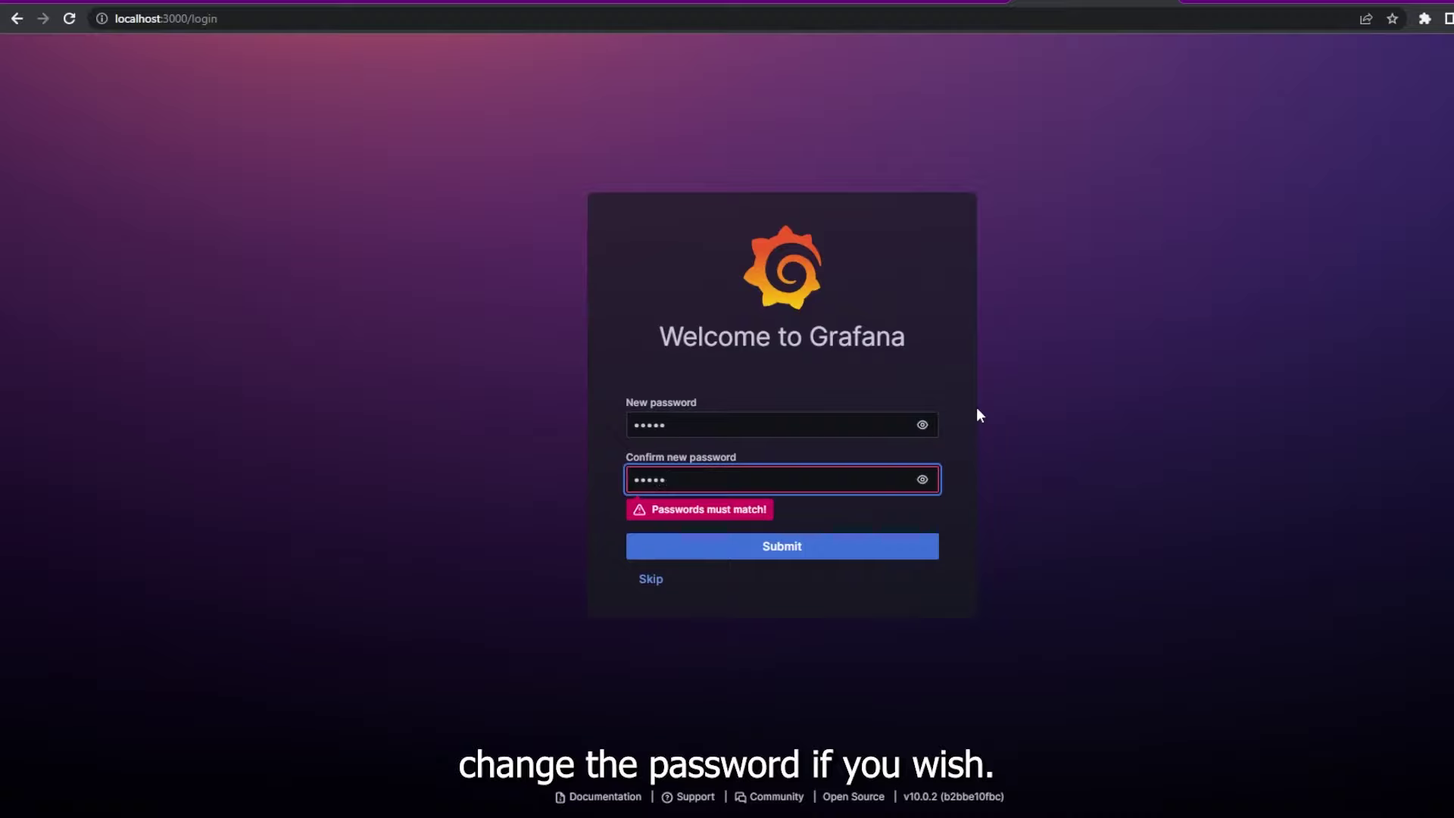
key("BackSpace")
key("BackSpace")
key("BackSpace")
key("BackSpace")
key("BackSpace")
type("ad")
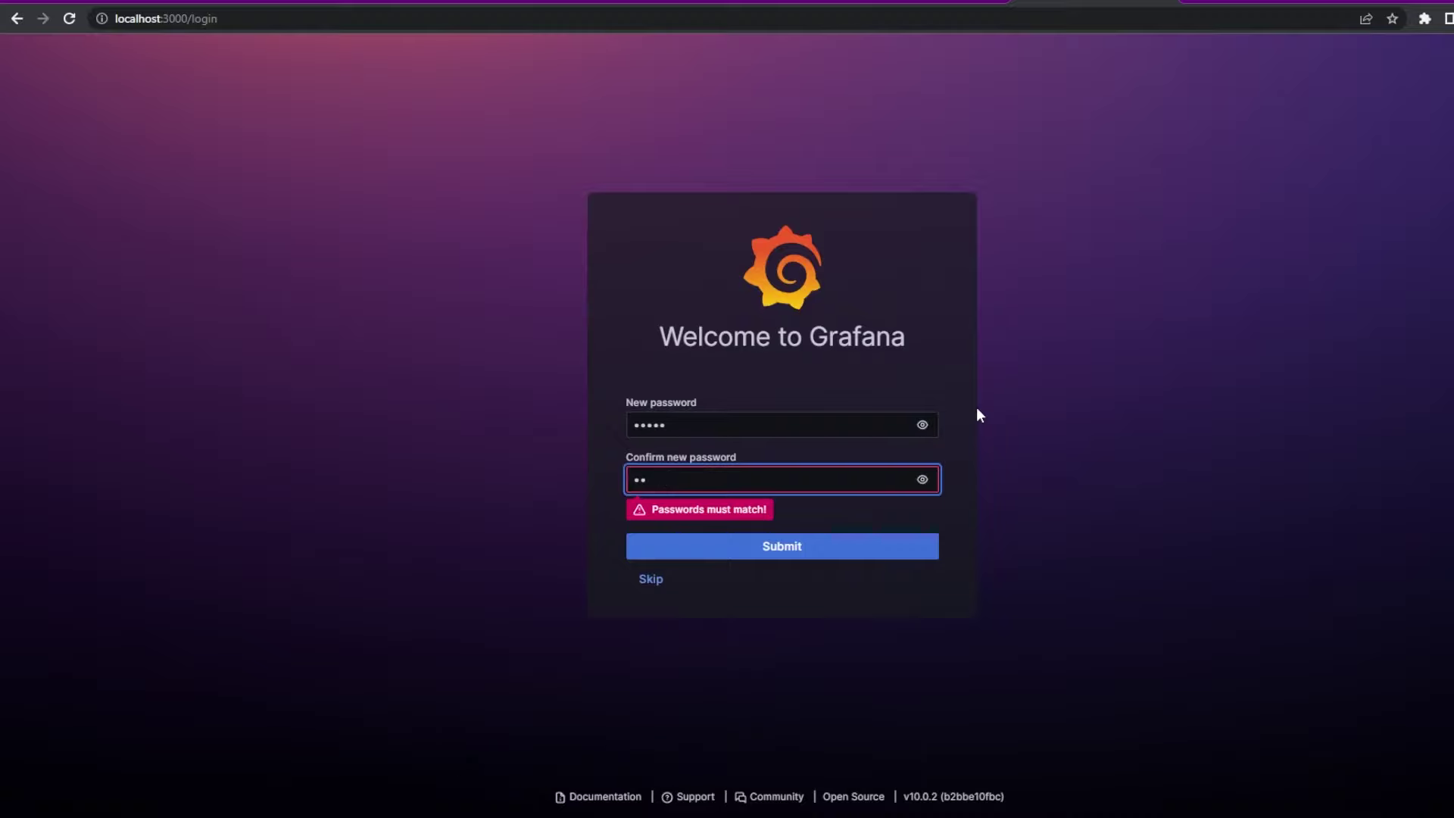
type("min")
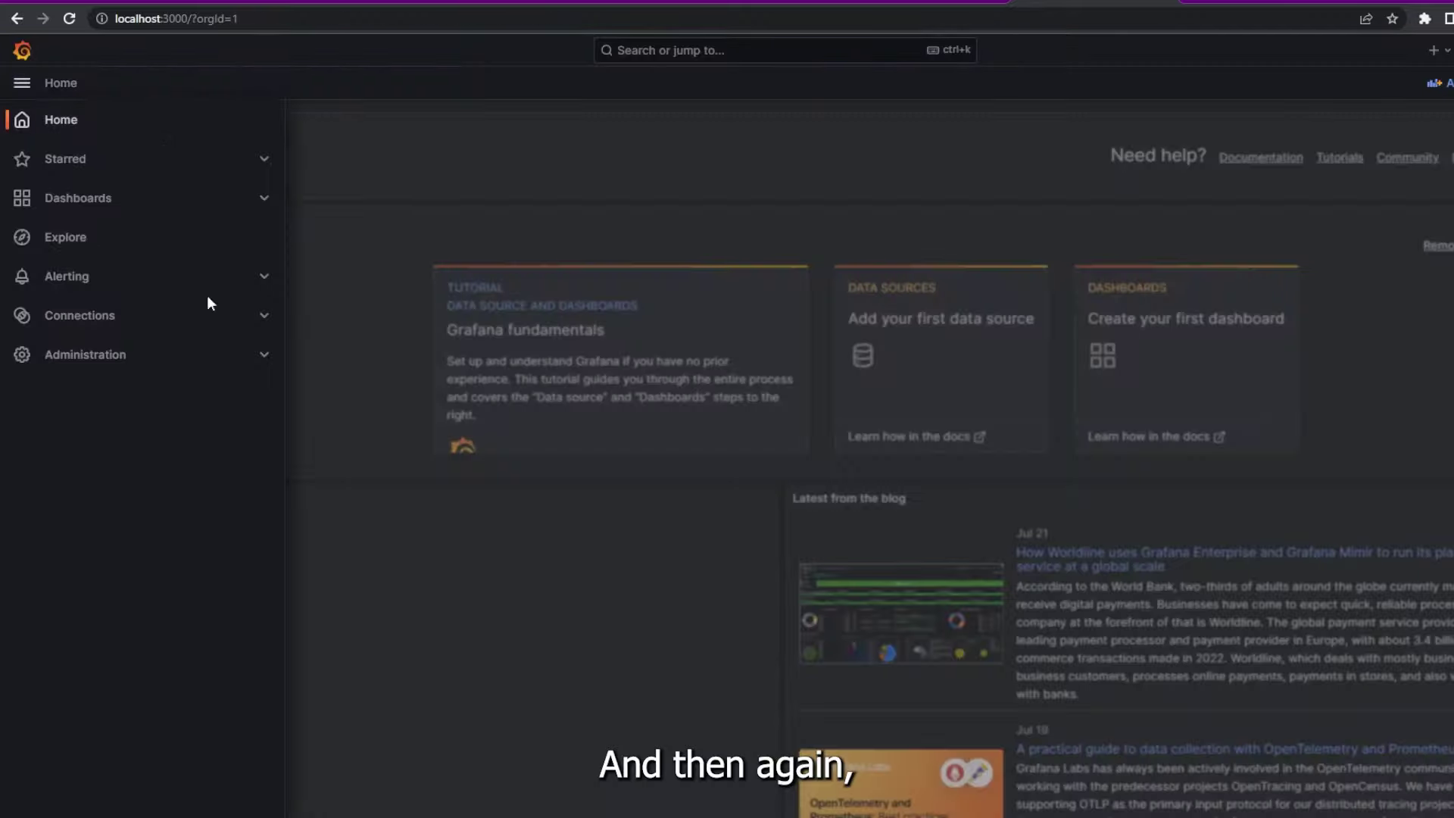
left_click(149, 316)
left_click(88, 226)
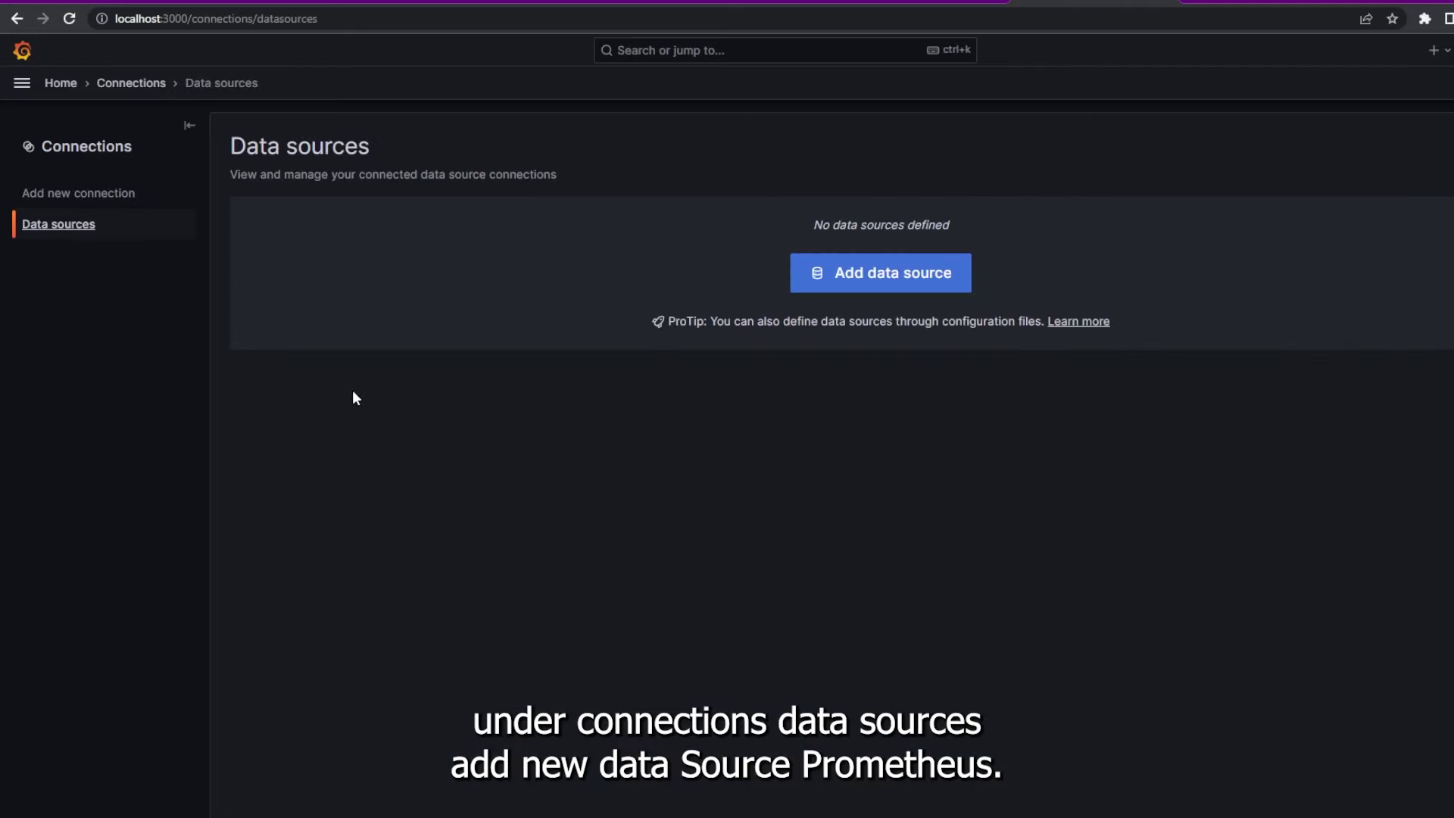
left_click(845, 284)
left_click(467, 321)
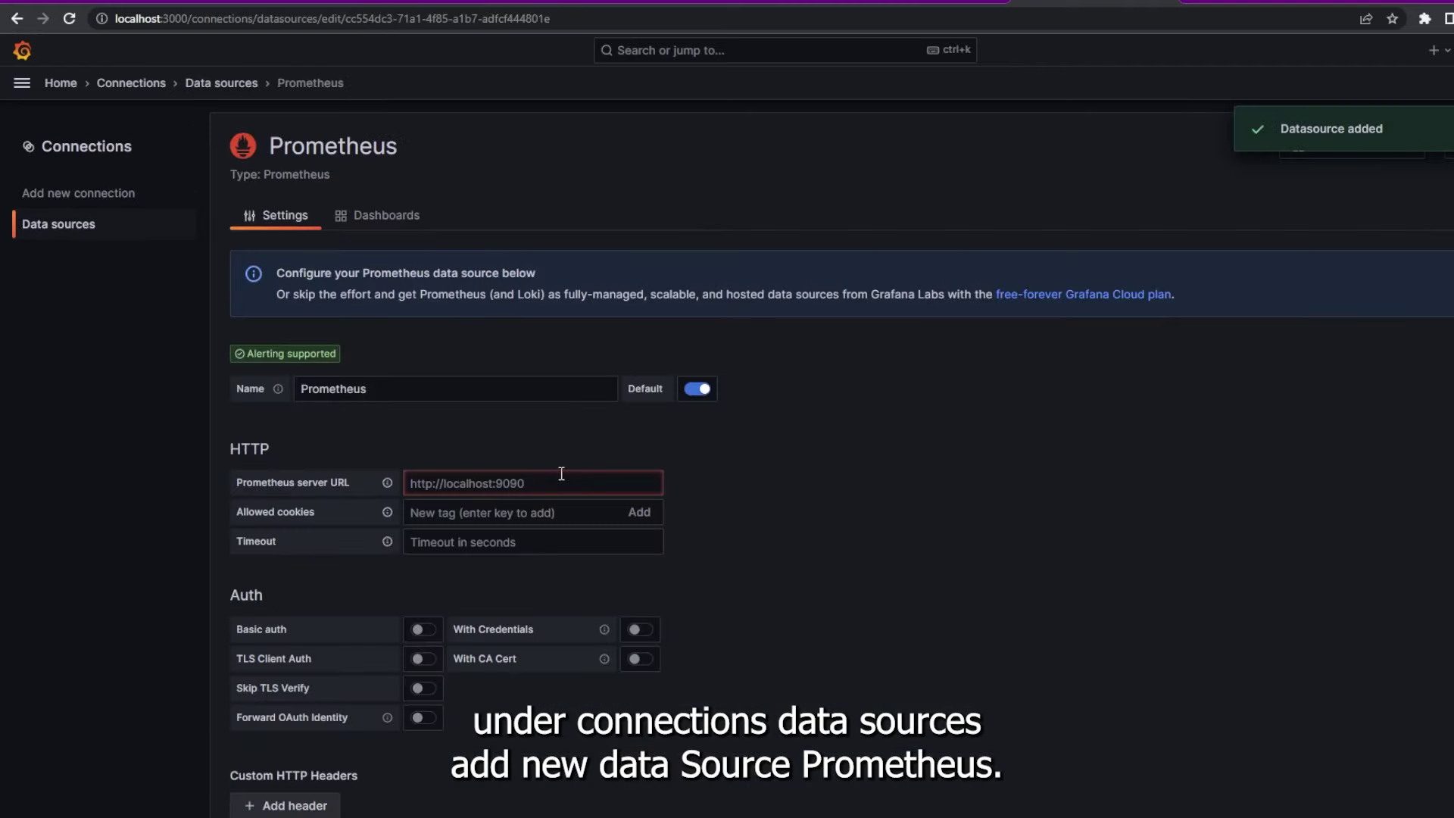
left_click(392, 386)
left_click(469, 474)
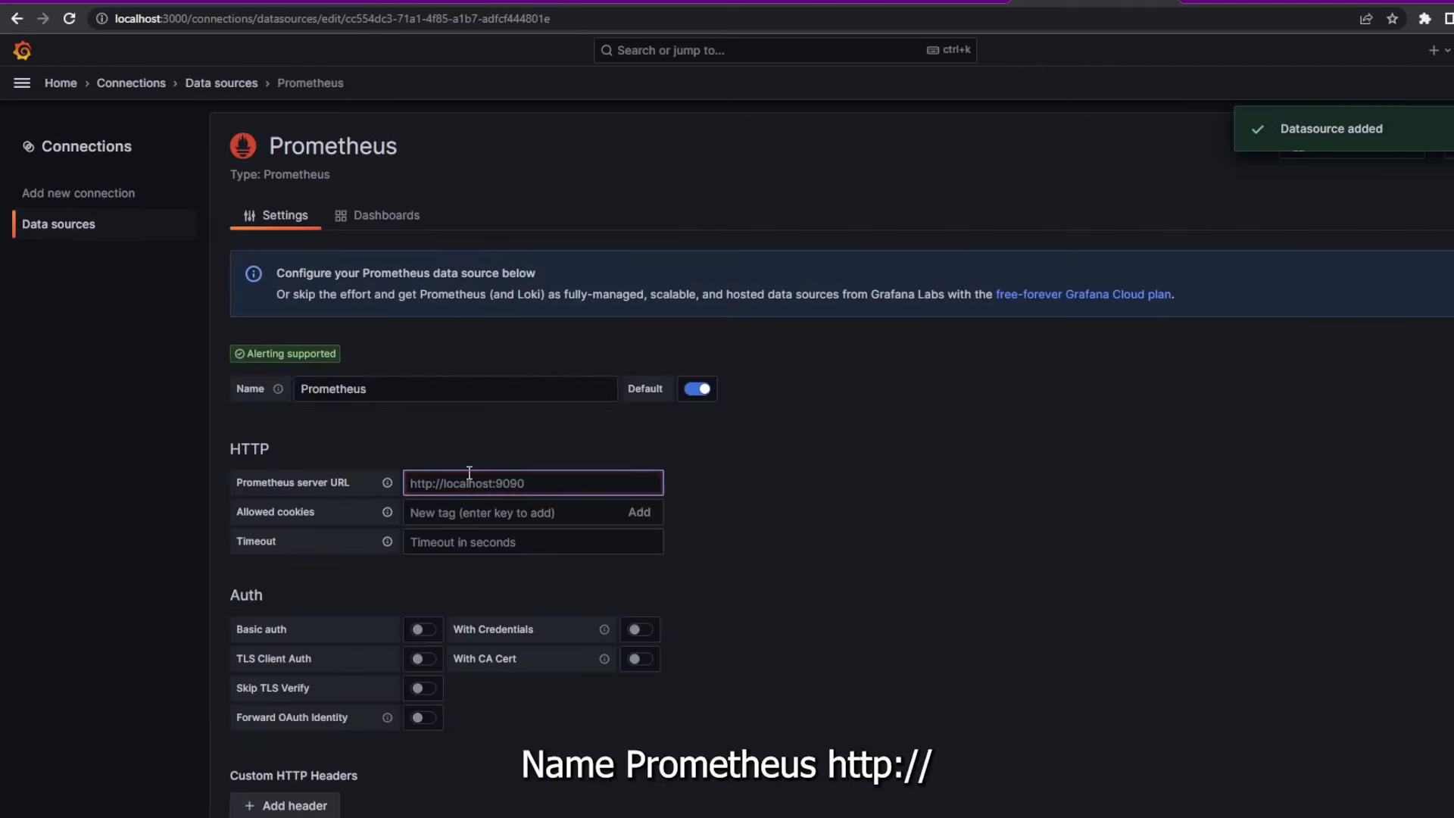
type("http:/")
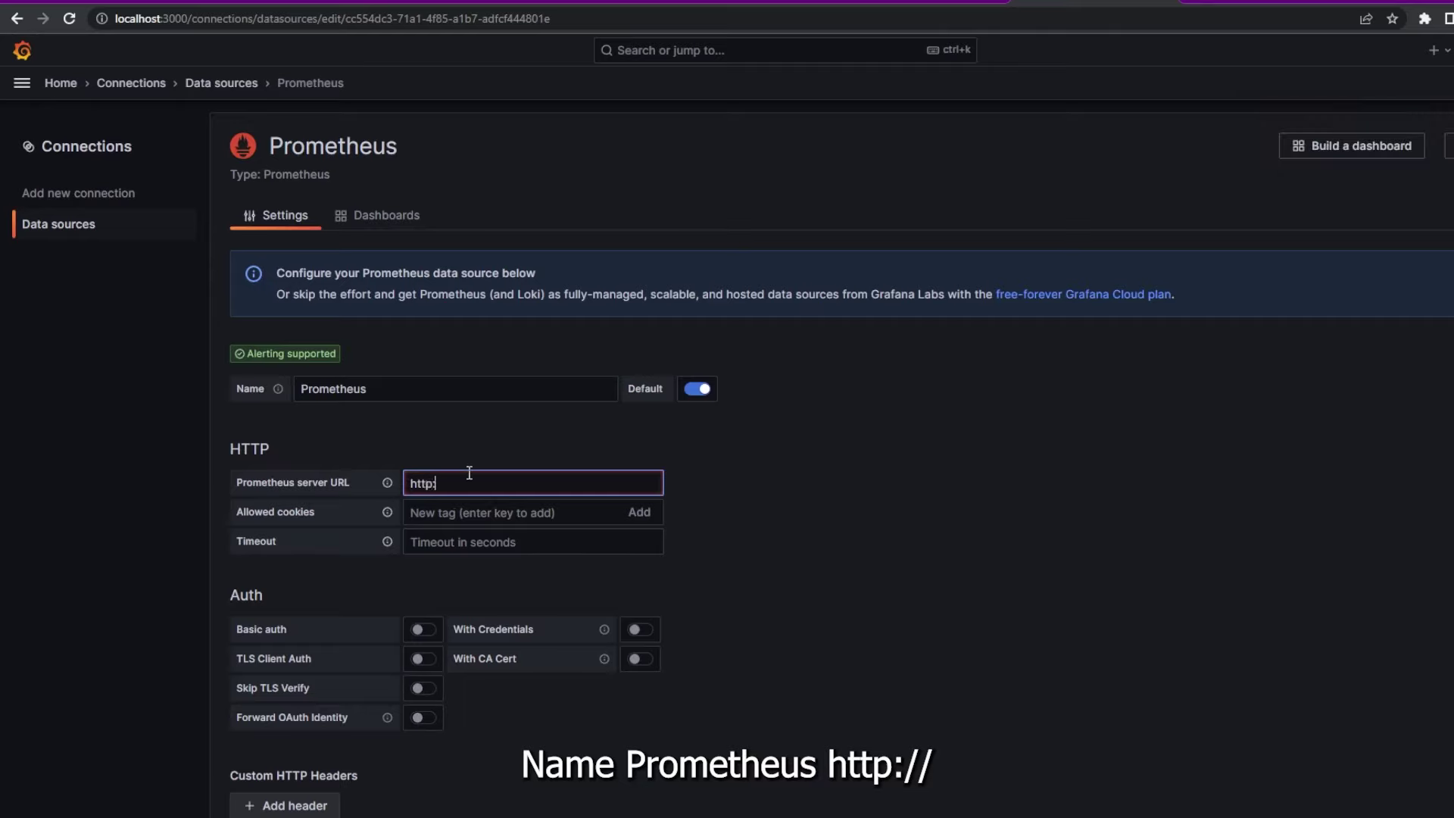
type("/")
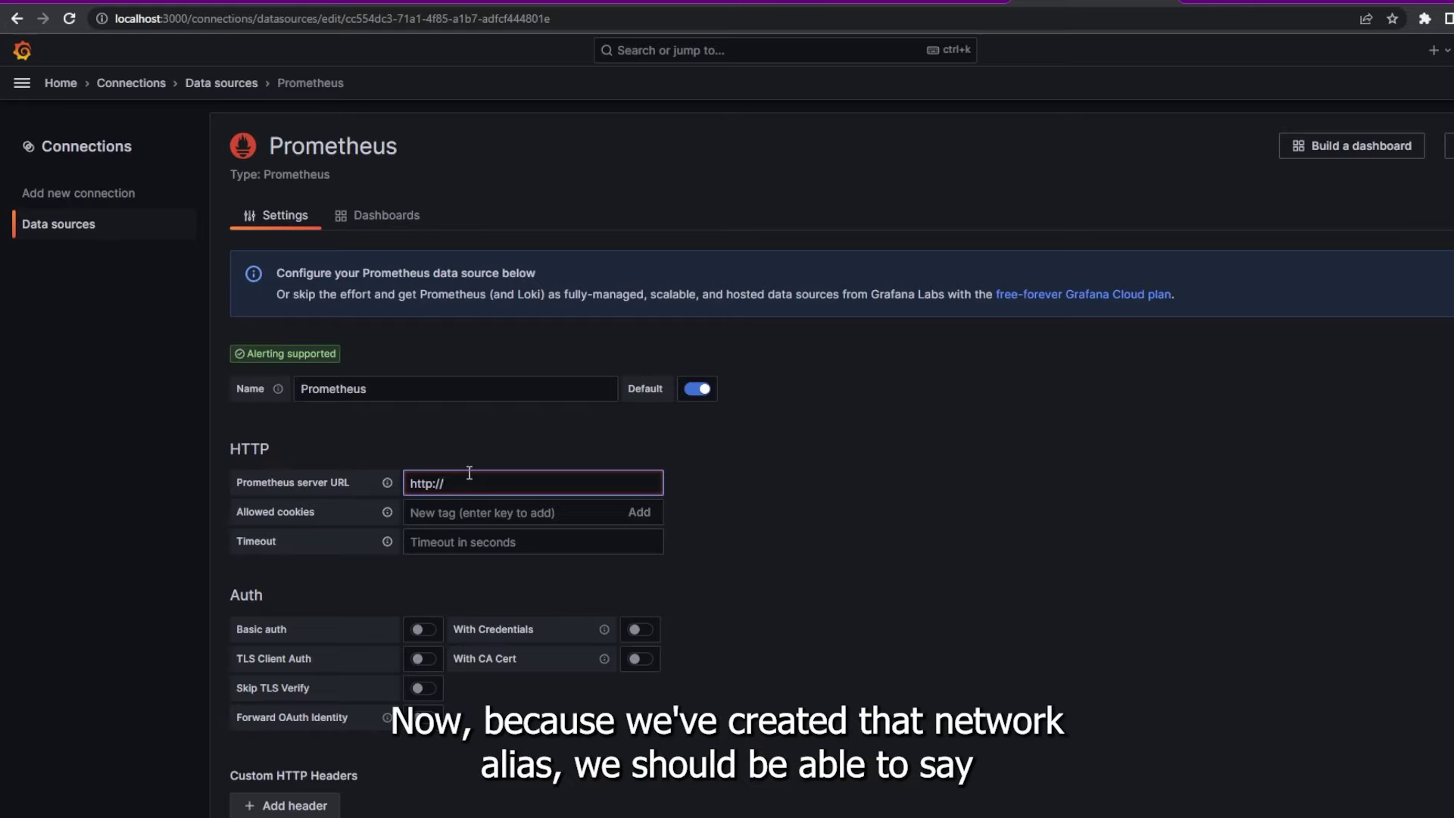
type("prom")
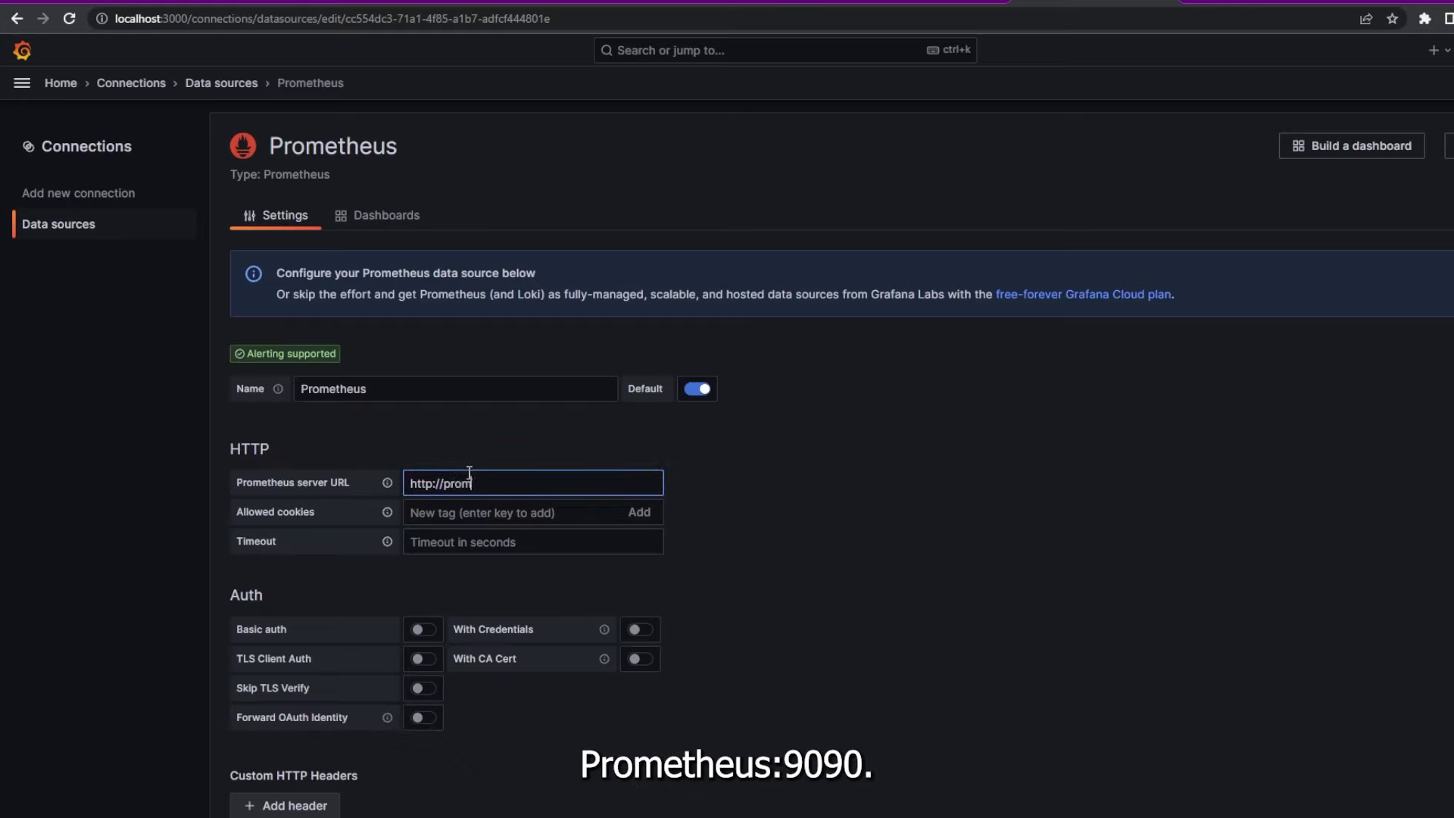
type("theus:9090")
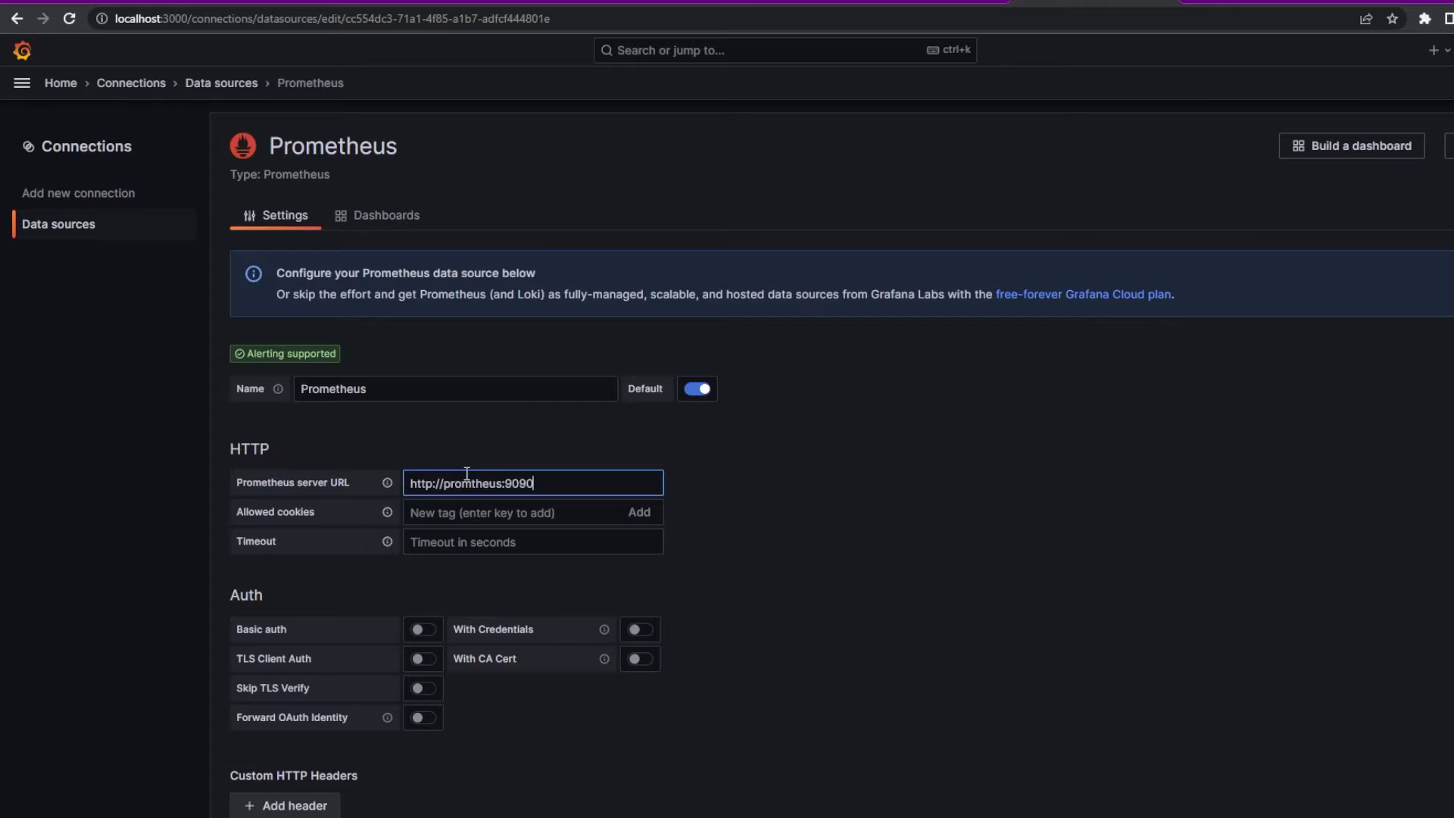
left_click(474, 483)
type("e")
left_click(854, 577)
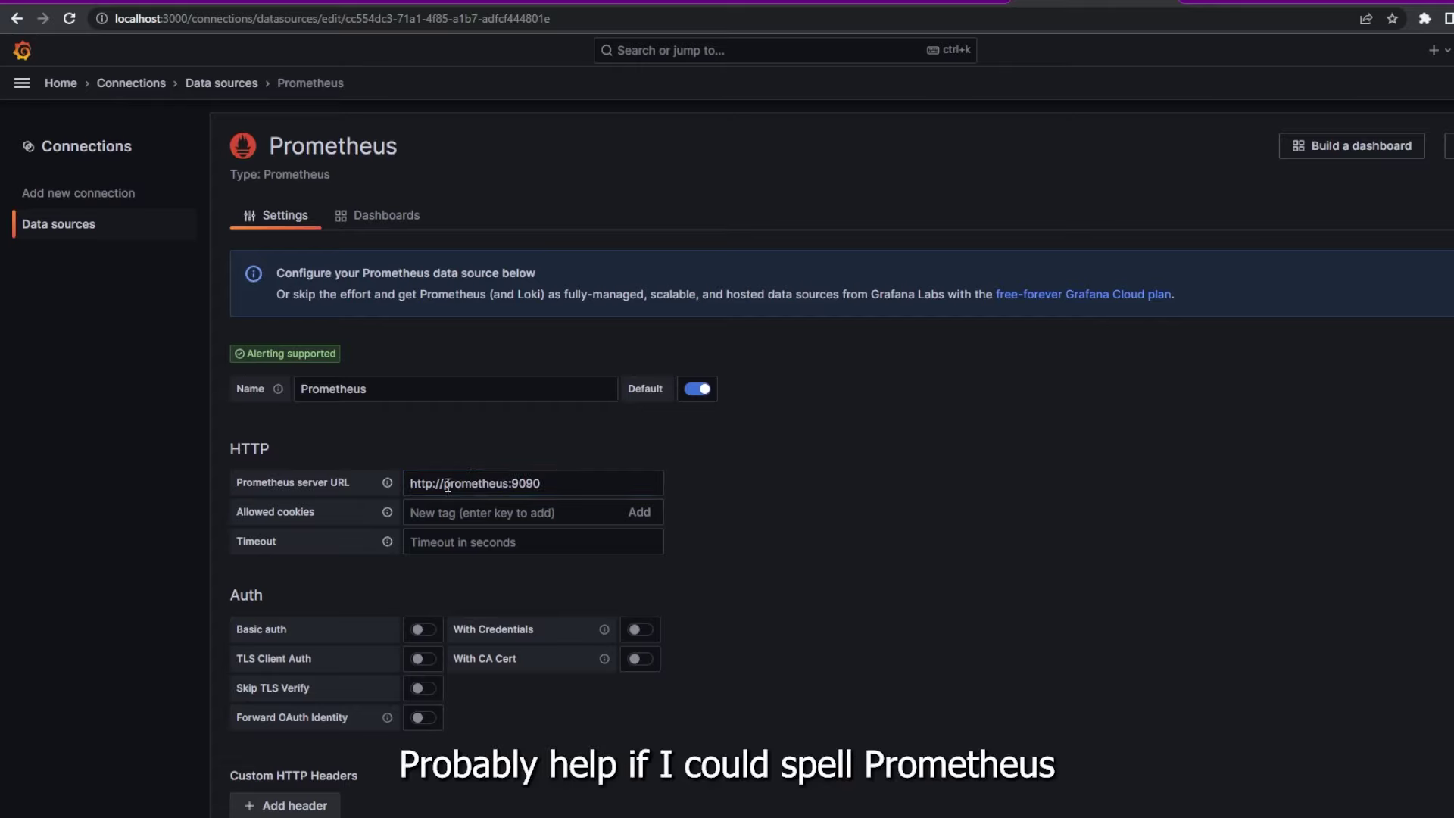
Save & test the Prometheus data source and confirm it appears in the Data sources list
scroll(692, 478, "down", 1)
scroll(690, 477, "down", 8)
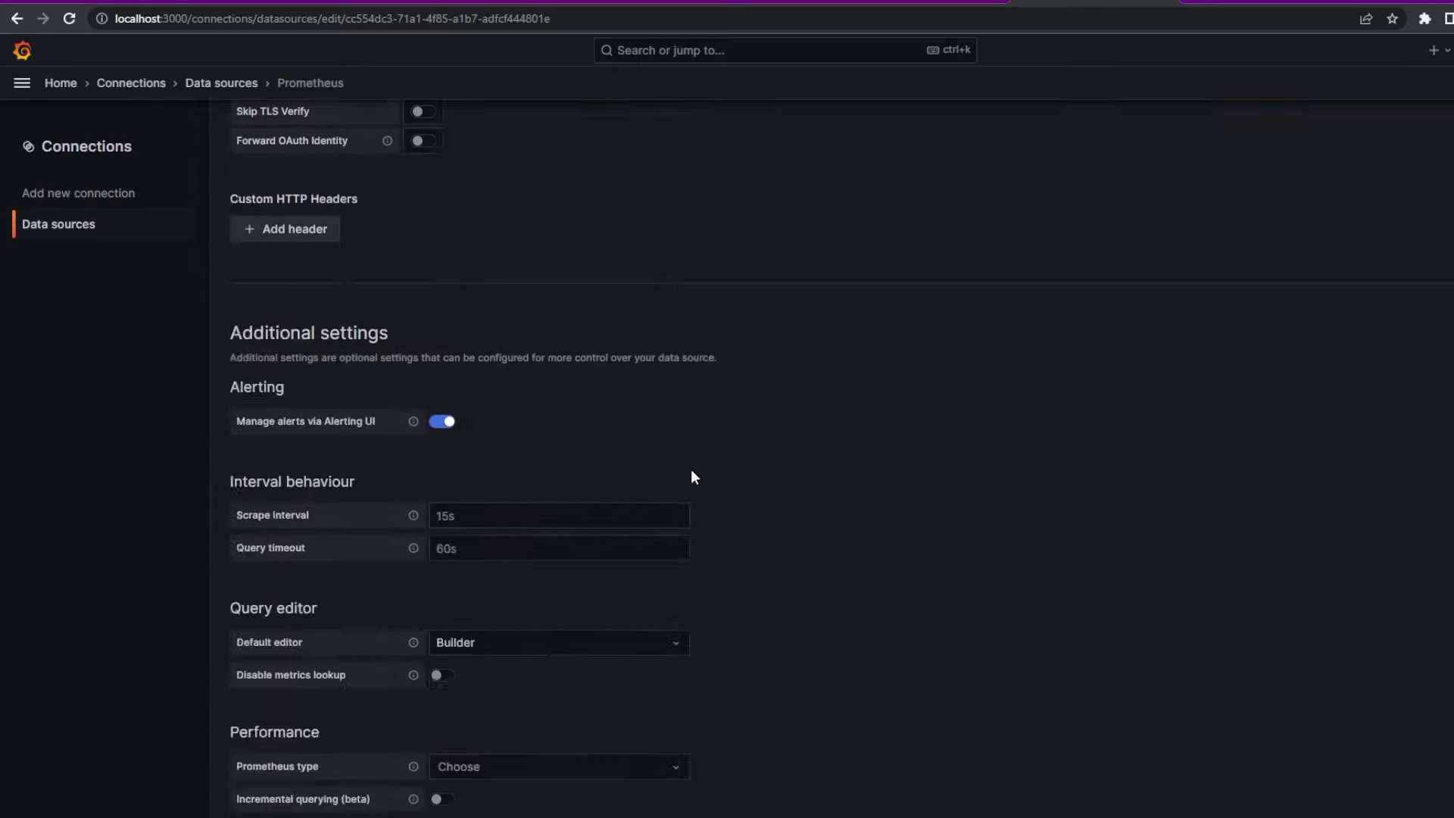
left_click(352, 785)
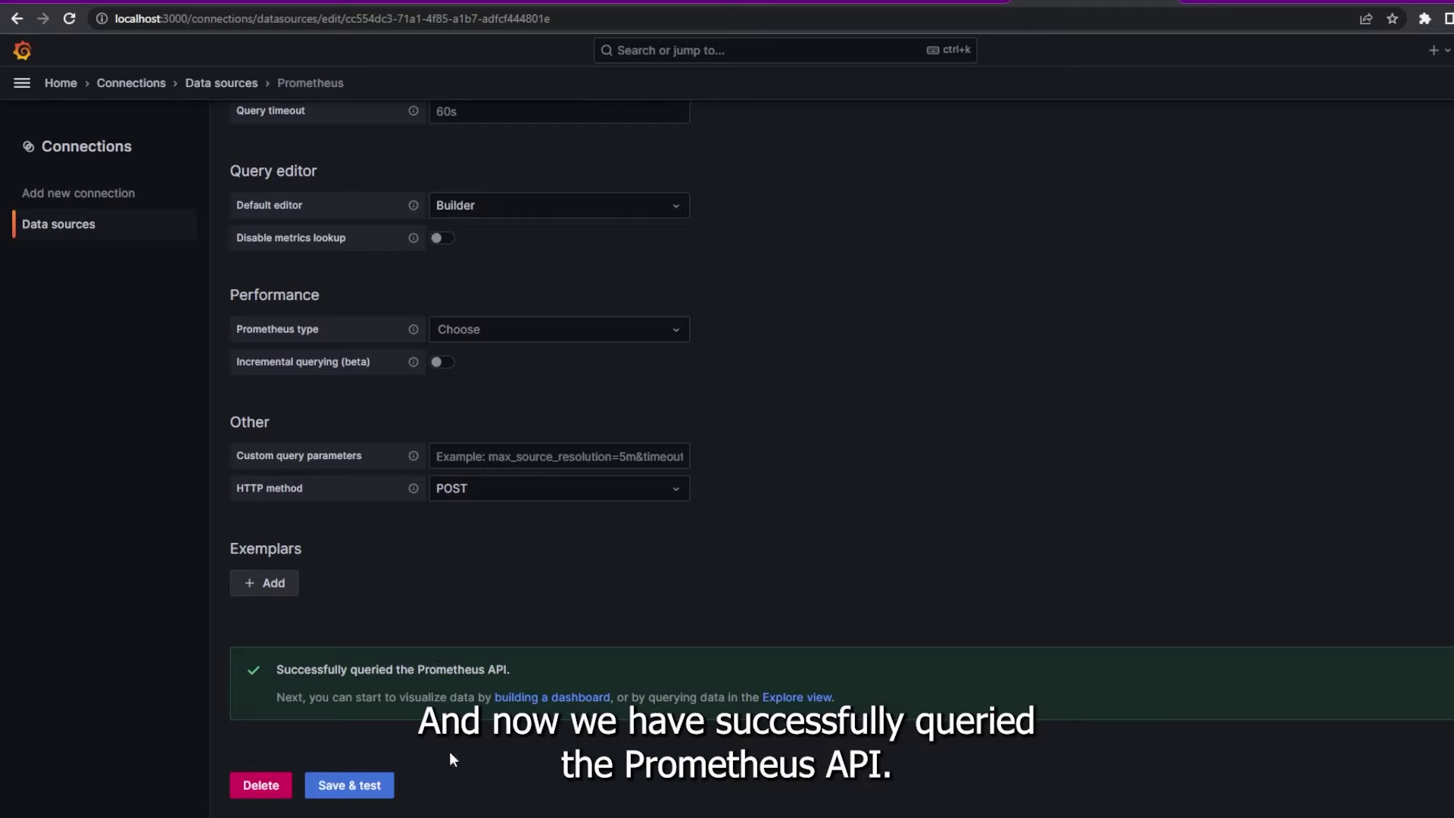
left_click(383, 785)
scroll(747, 558, "up", 9)
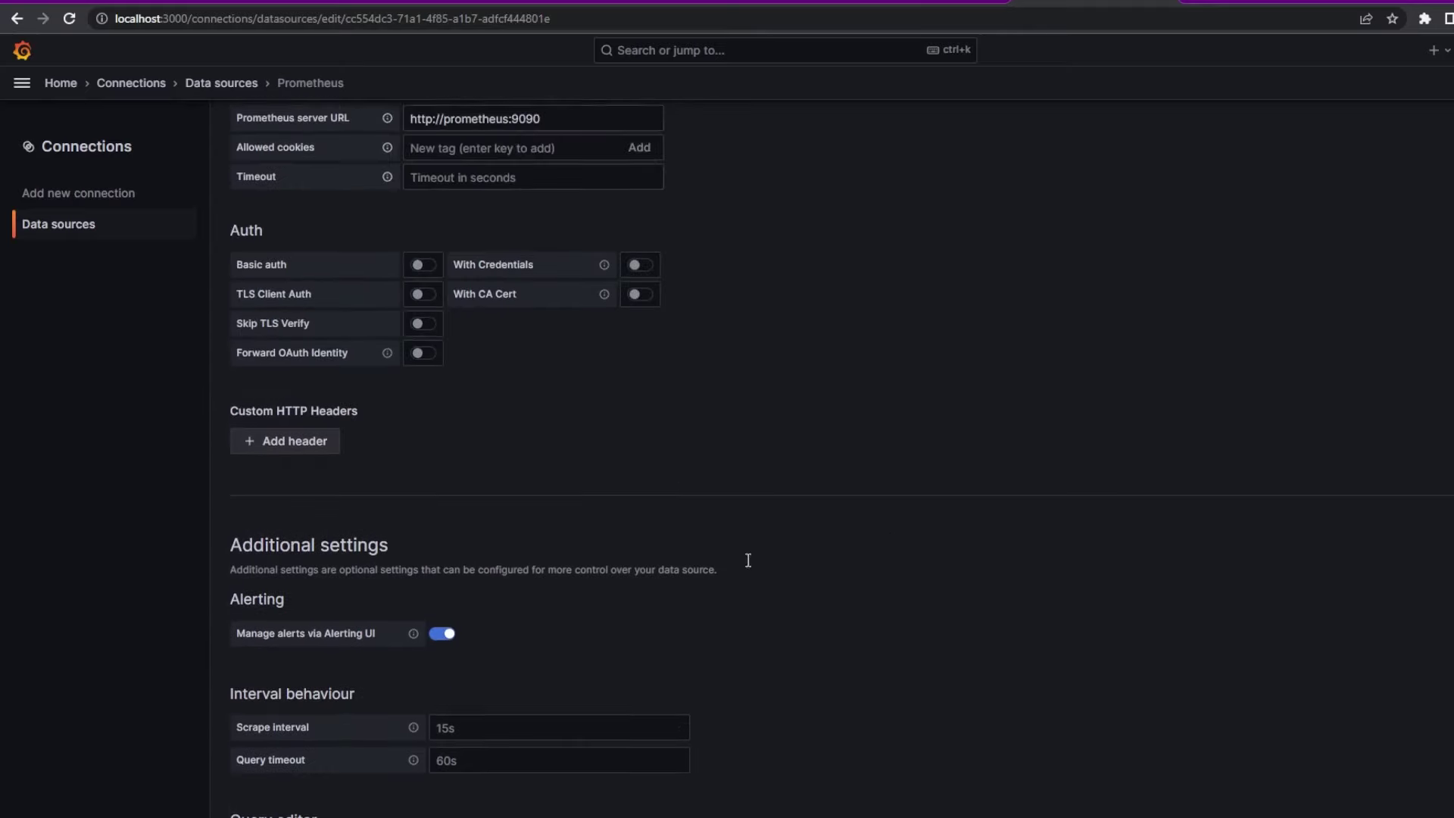
left_click(108, 231)
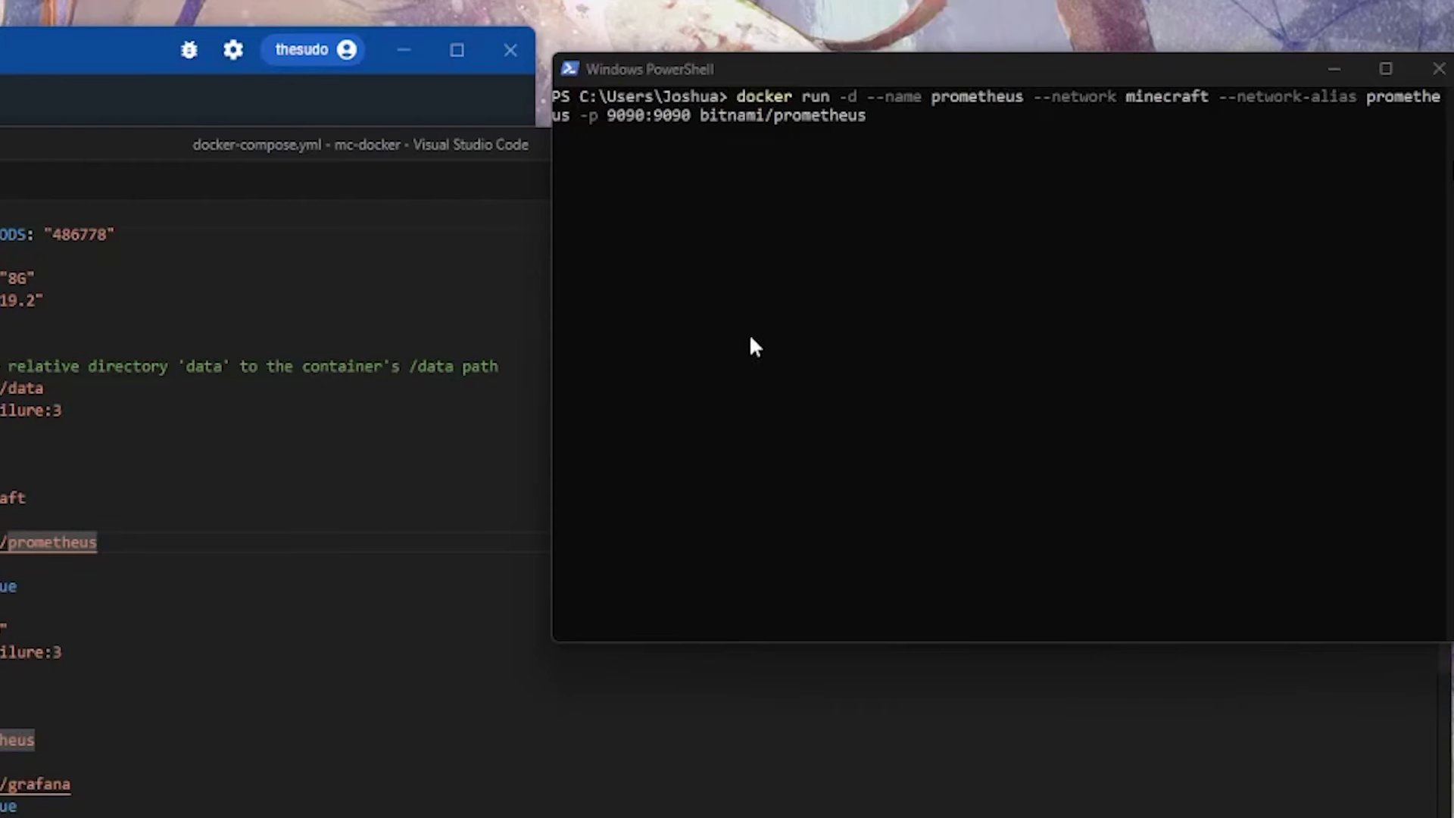
left_click(855, 169)
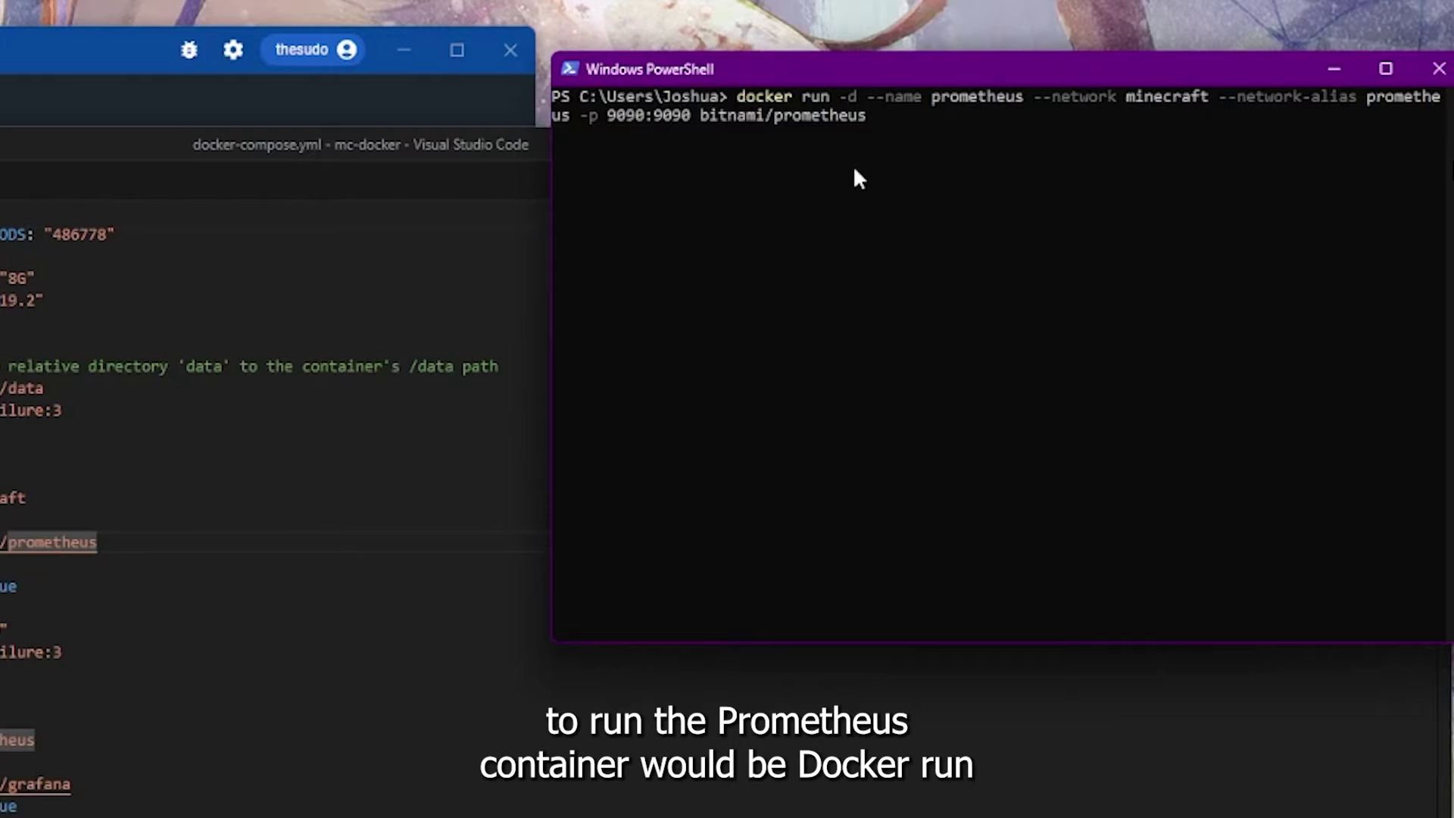
Step through the prometheus docker run command's --name, --network-alias and port options
key("Right")
key("Right")
key("Right")
key("Right")
key("Right")
key("Right")
key("Right")
key("Right")
key("Right")
key("Right")
key("Right")
key("Right")
key("Right")
key("Right")
key("Right")
key("Right")
key("Right")
key("Right")
key("Right")
key("Right")
key("Right")
key("Right")
key("Right")
key("Right")
key("Right")
key("Right")
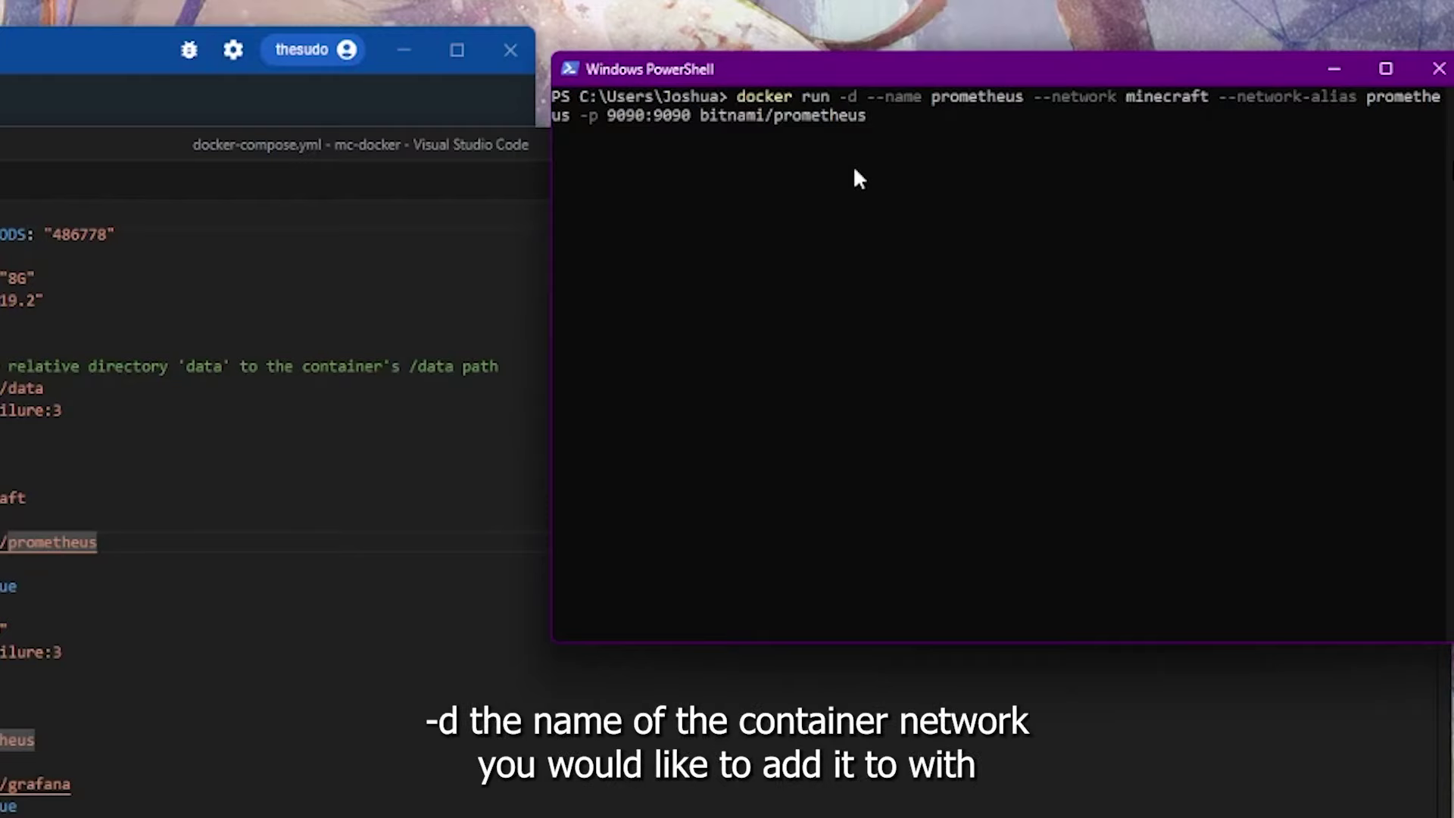
key("Right")
key("Right")
key("Right")
key("Right")
key("Right")
key("Right")
key("Right")
key("Right")
key("Right")
key("Right")
key("Right")
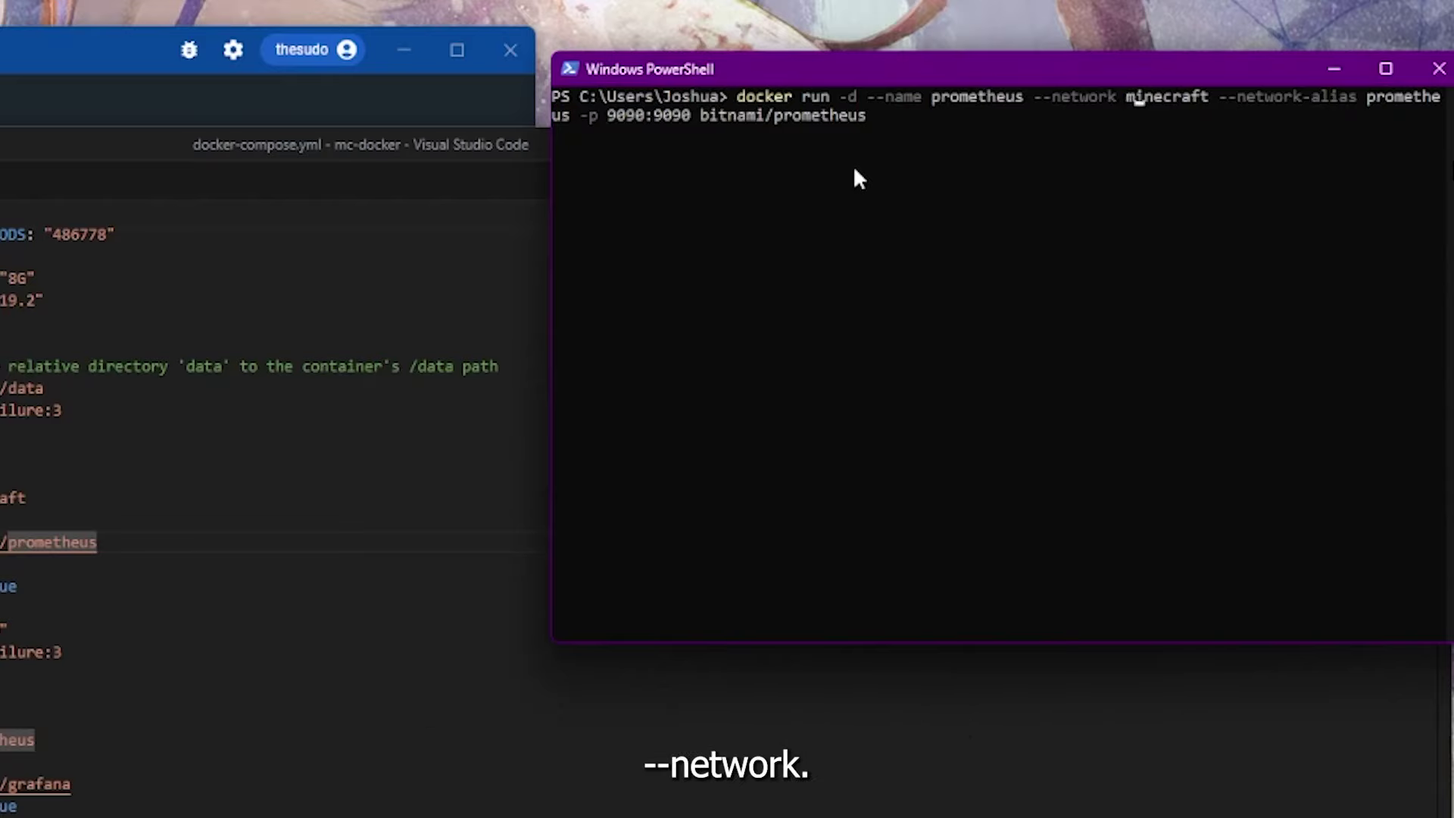
key("Right")
key("Right")
key("Right")
key("Right")
key("Right")
key("Right")
key("Right")
key("Right")
key("Right")
key("Right")
key("Right")
key("Right")
key("Right")
key("Right")
key("Right")
key("Right")
key("Right")
key("Right")
key("Right")
key("Right")
key("Right")
key("Right")
key("Right")
key("Right")
key("Right")
key("Right")
key("Right")
key("Right")
key("Right")
key("Right")
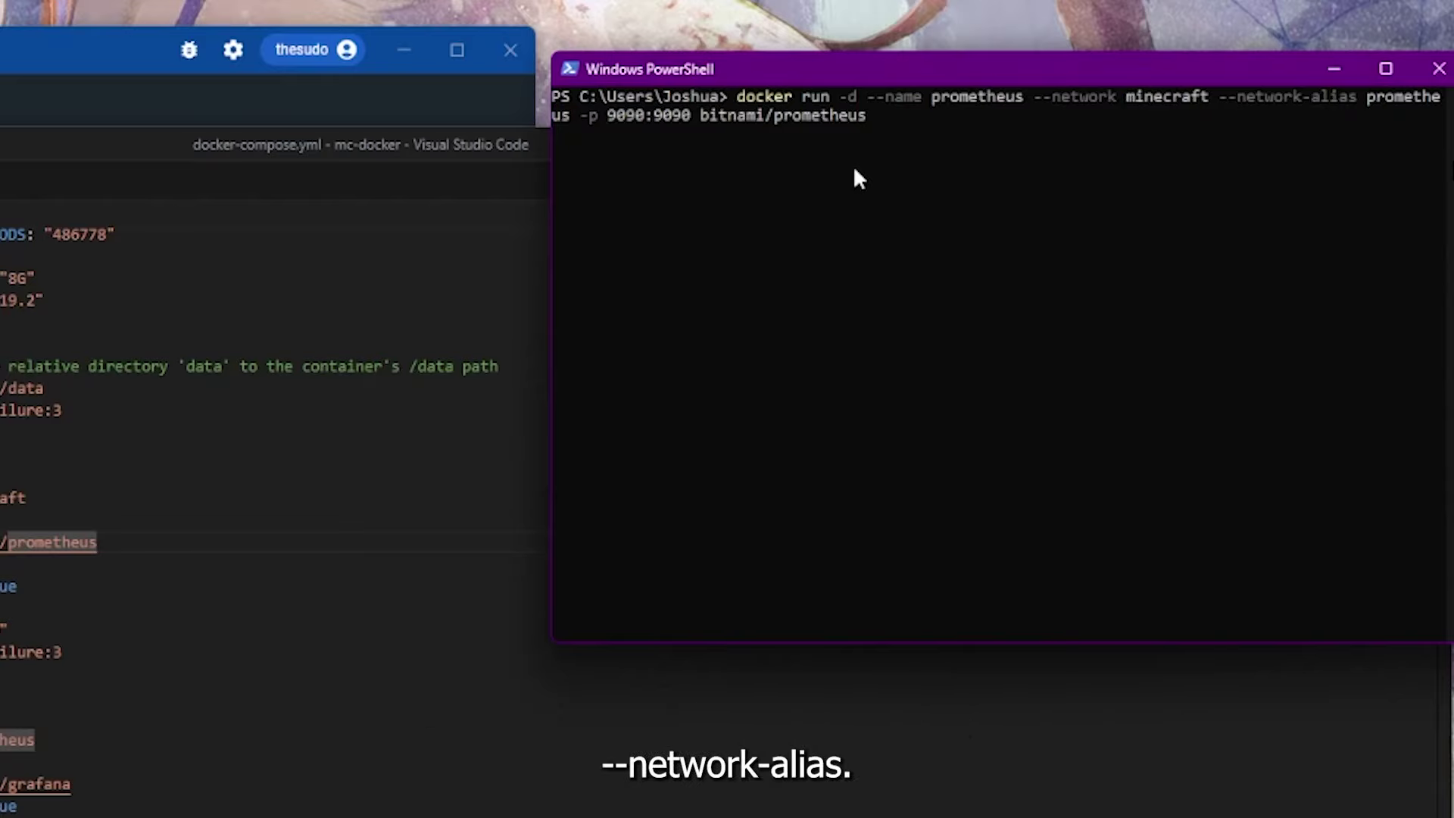
key("Right")
key("Right")
key("Right")
key("Right")
key("Right")
key("Right")
key("Right")
key("Right")
key("Right")
key("Right")
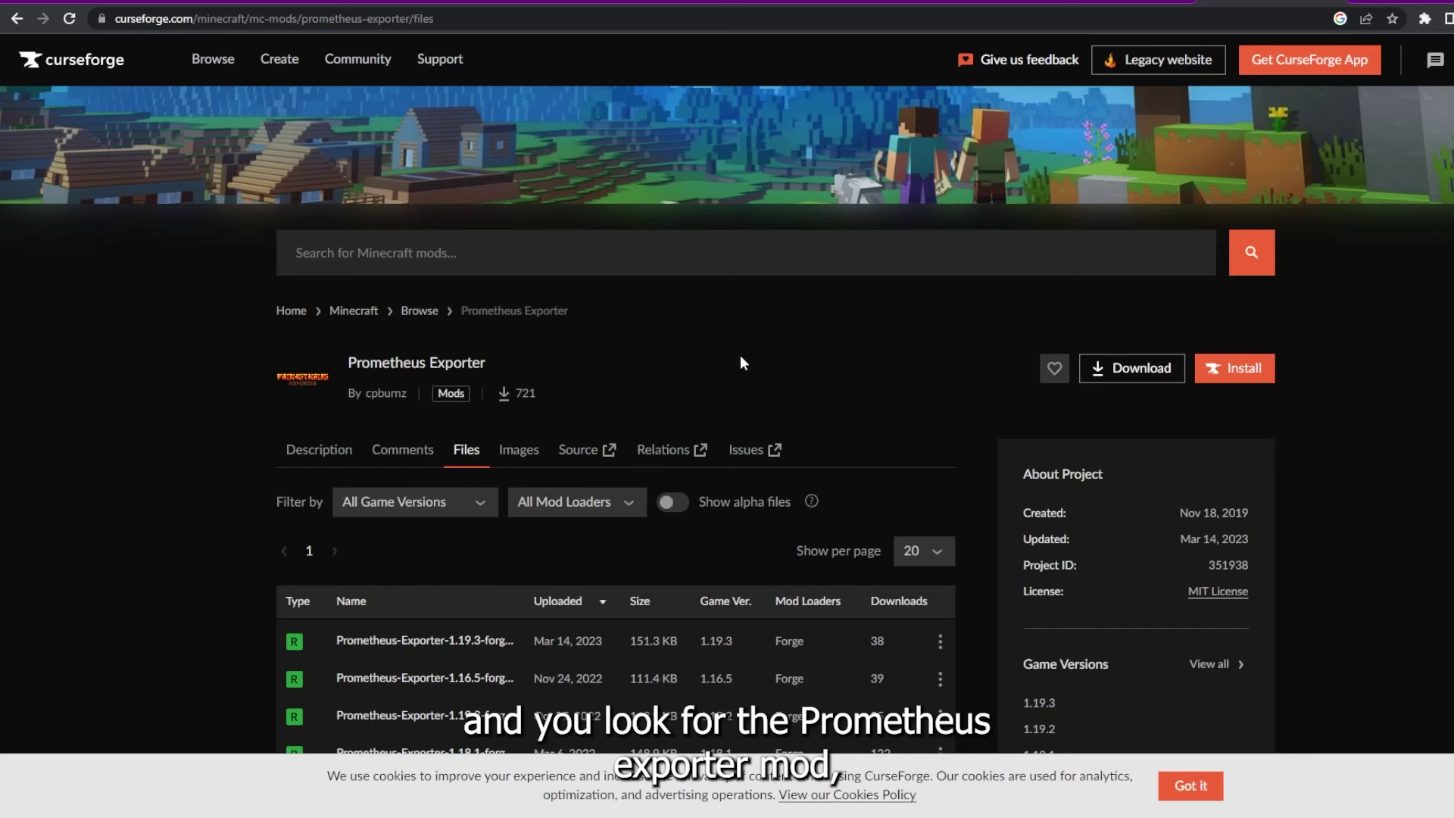
Download the Prometheus-Exporter-1.19.2-forge-1.0.0.jar file from the exporter's Files tab
scroll(723, 360, "down", 3)
scroll(581, 458, "up", 3)
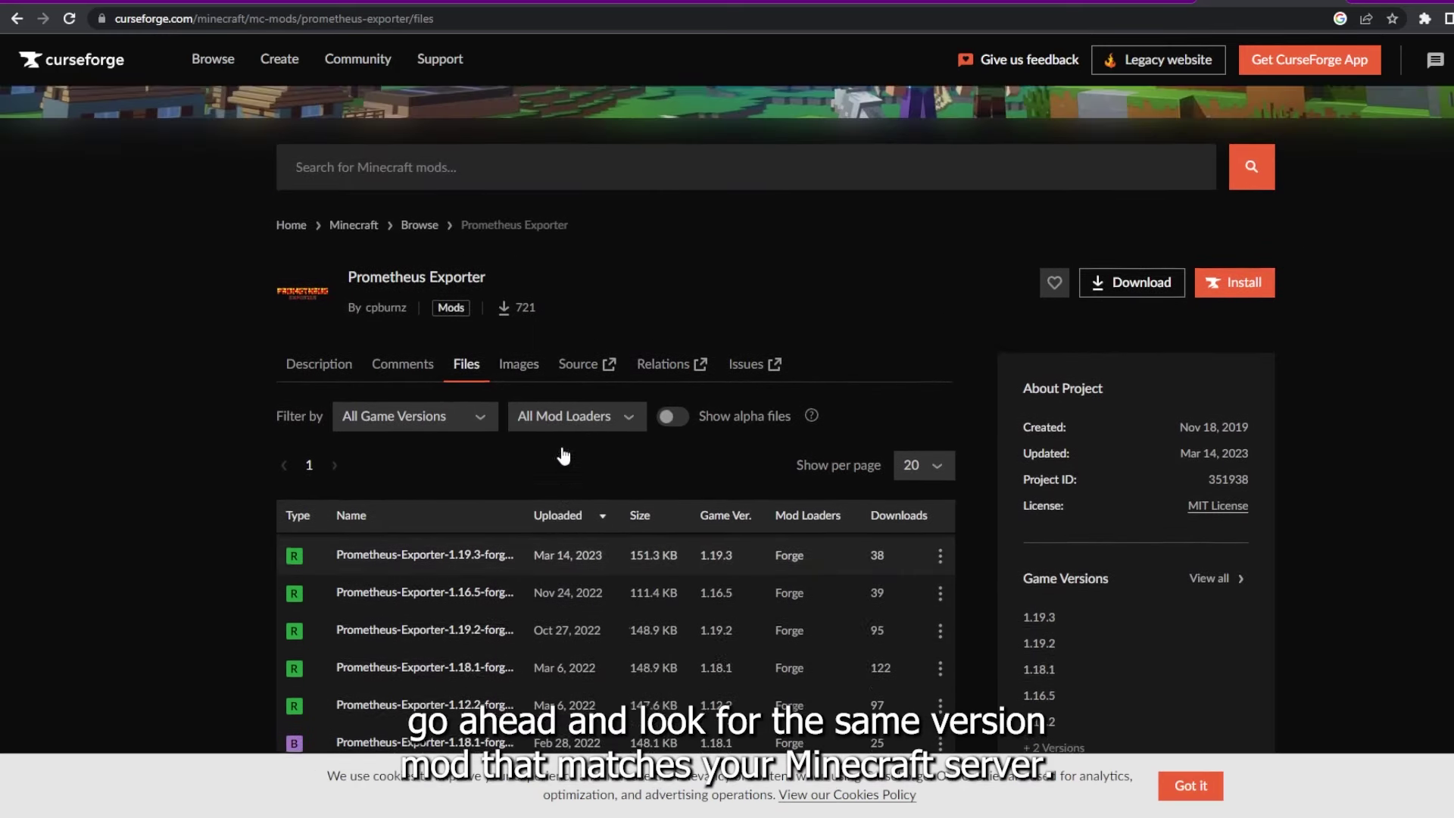
scroll(486, 543, "down", 2)
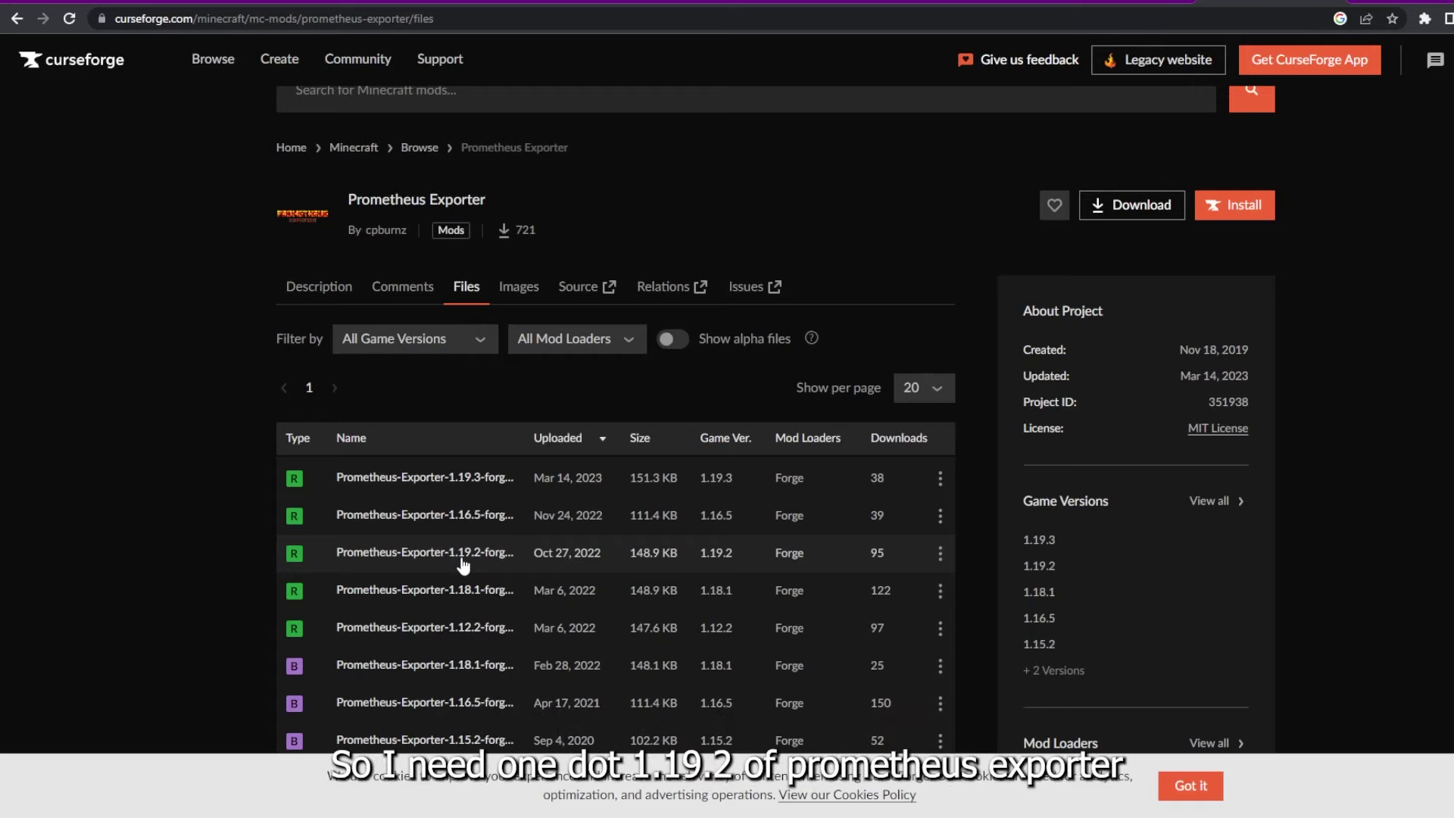
left_click(464, 561)
scroll(463, 556, "down", 2)
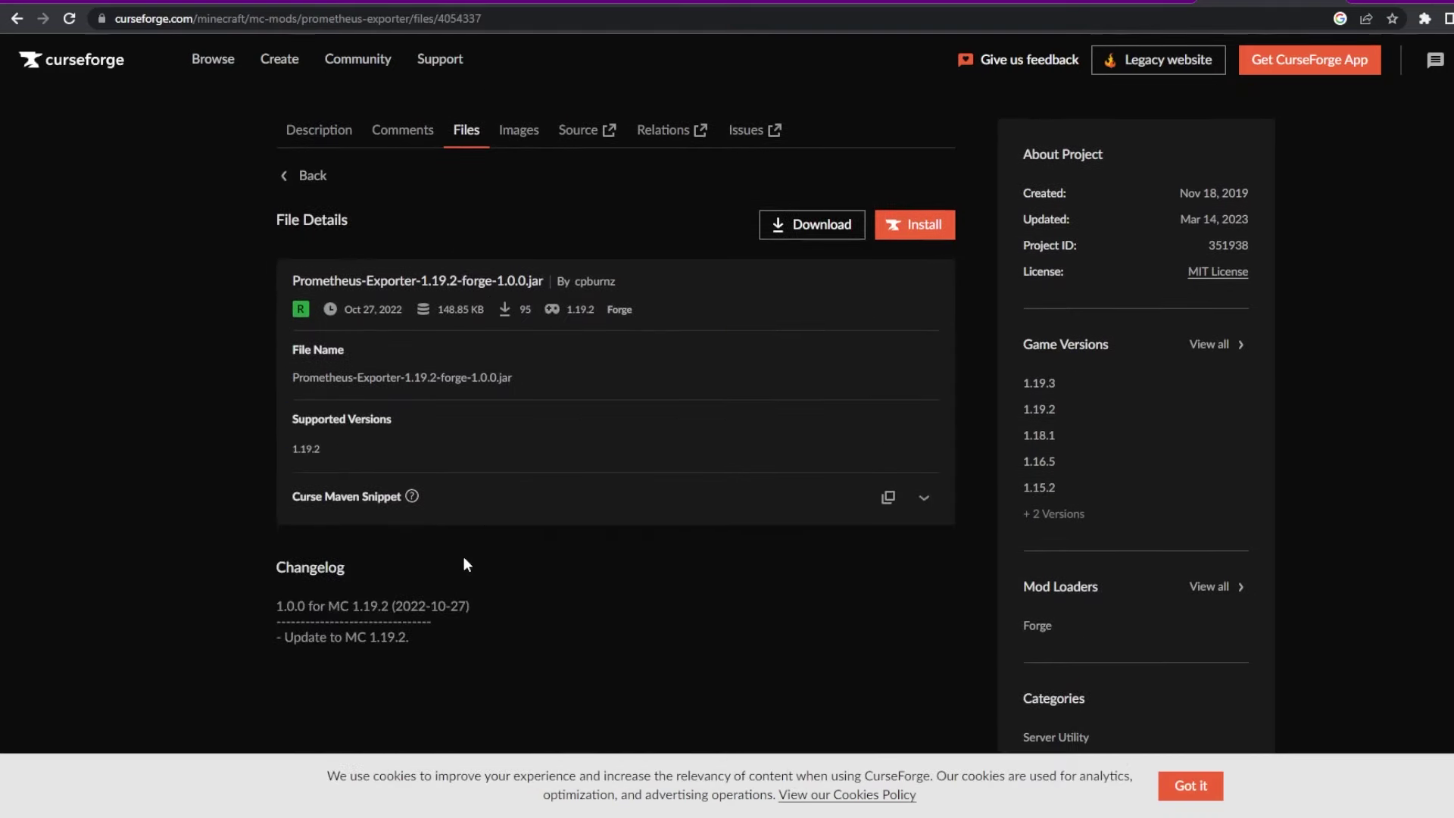
left_click(836, 237)
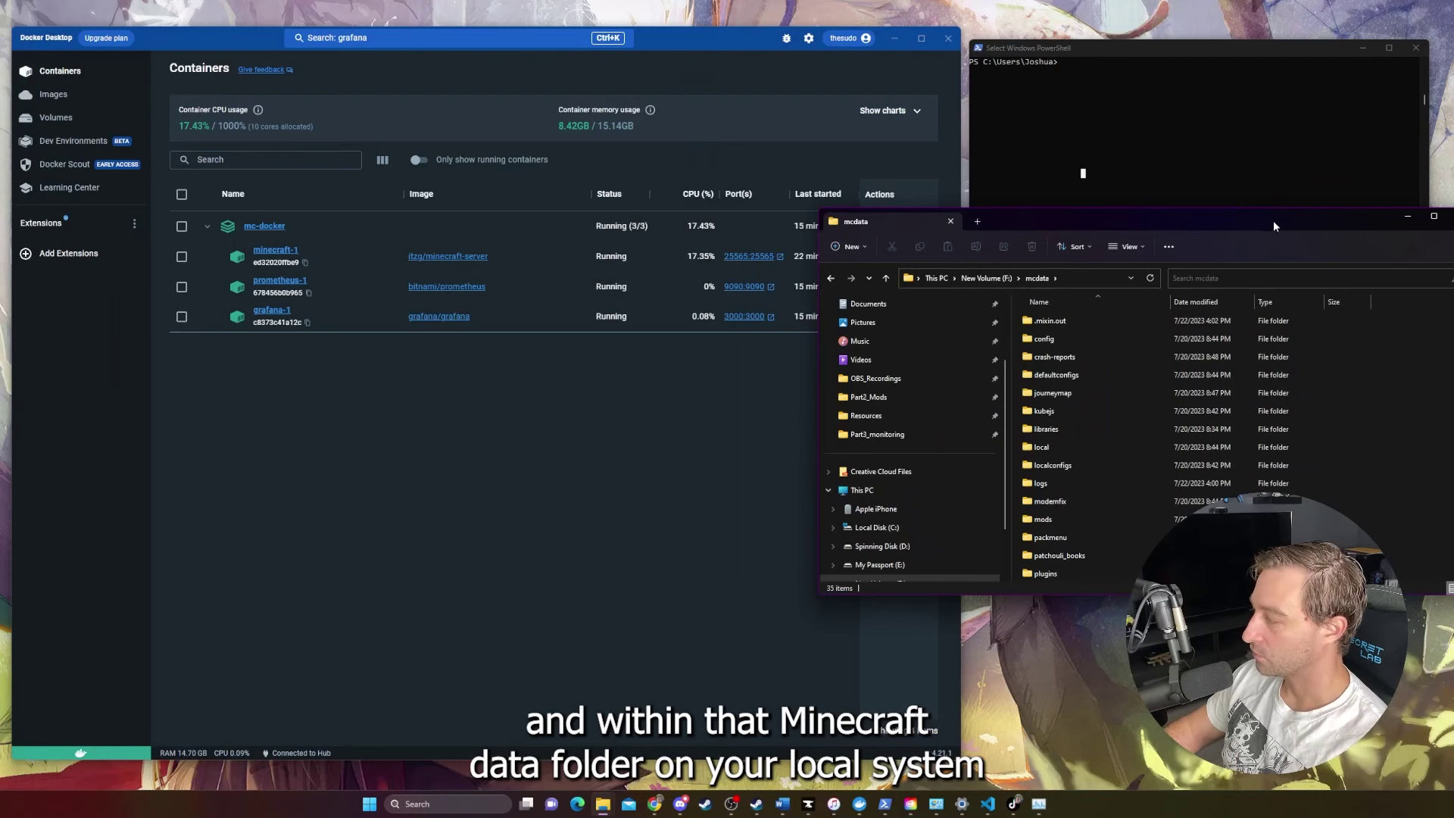
Paste the downloaded exporter jar into the mcdata\mods folder
left_click_drag(1273, 225, 988, 268)
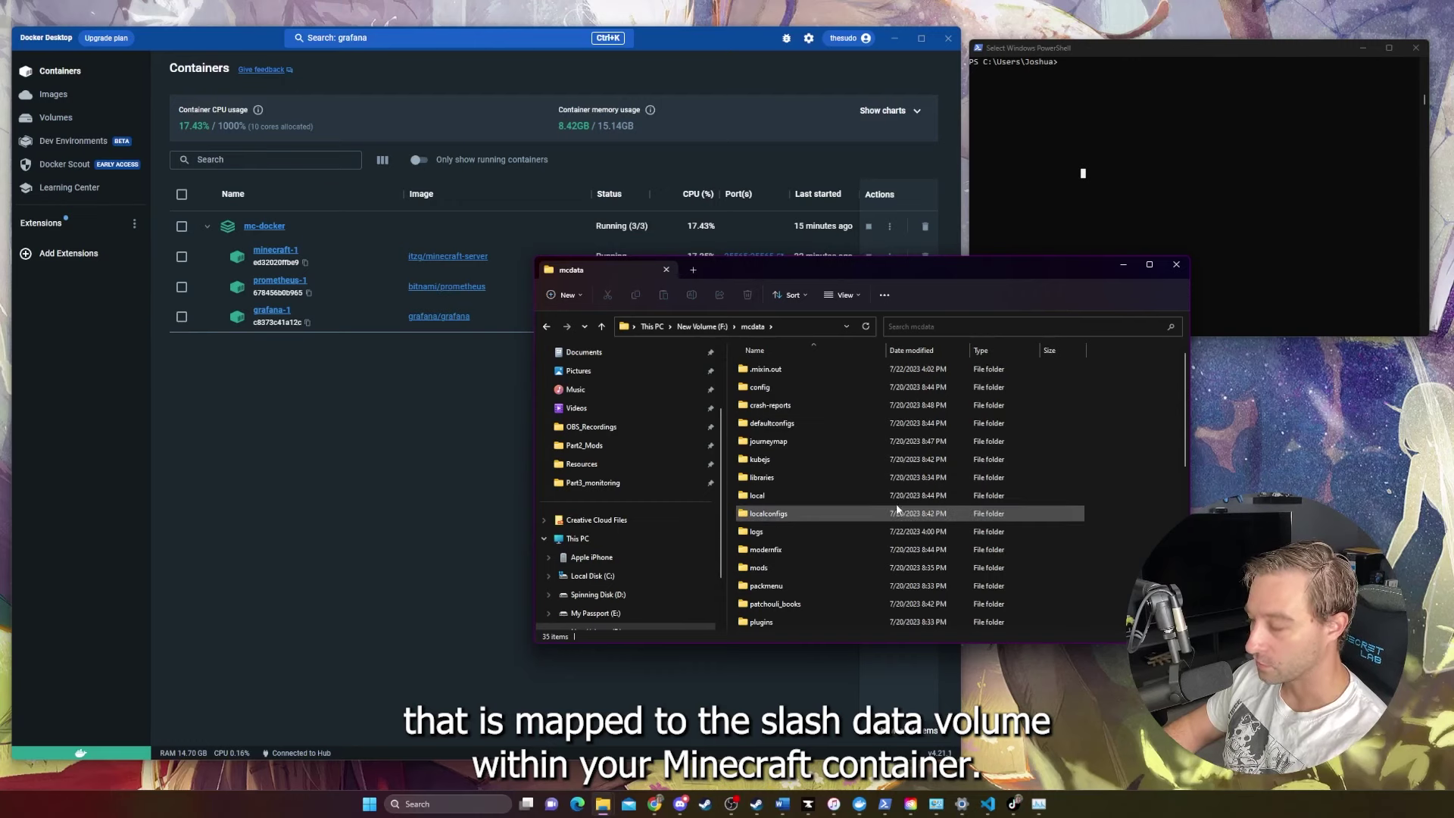
double_click(804, 569)
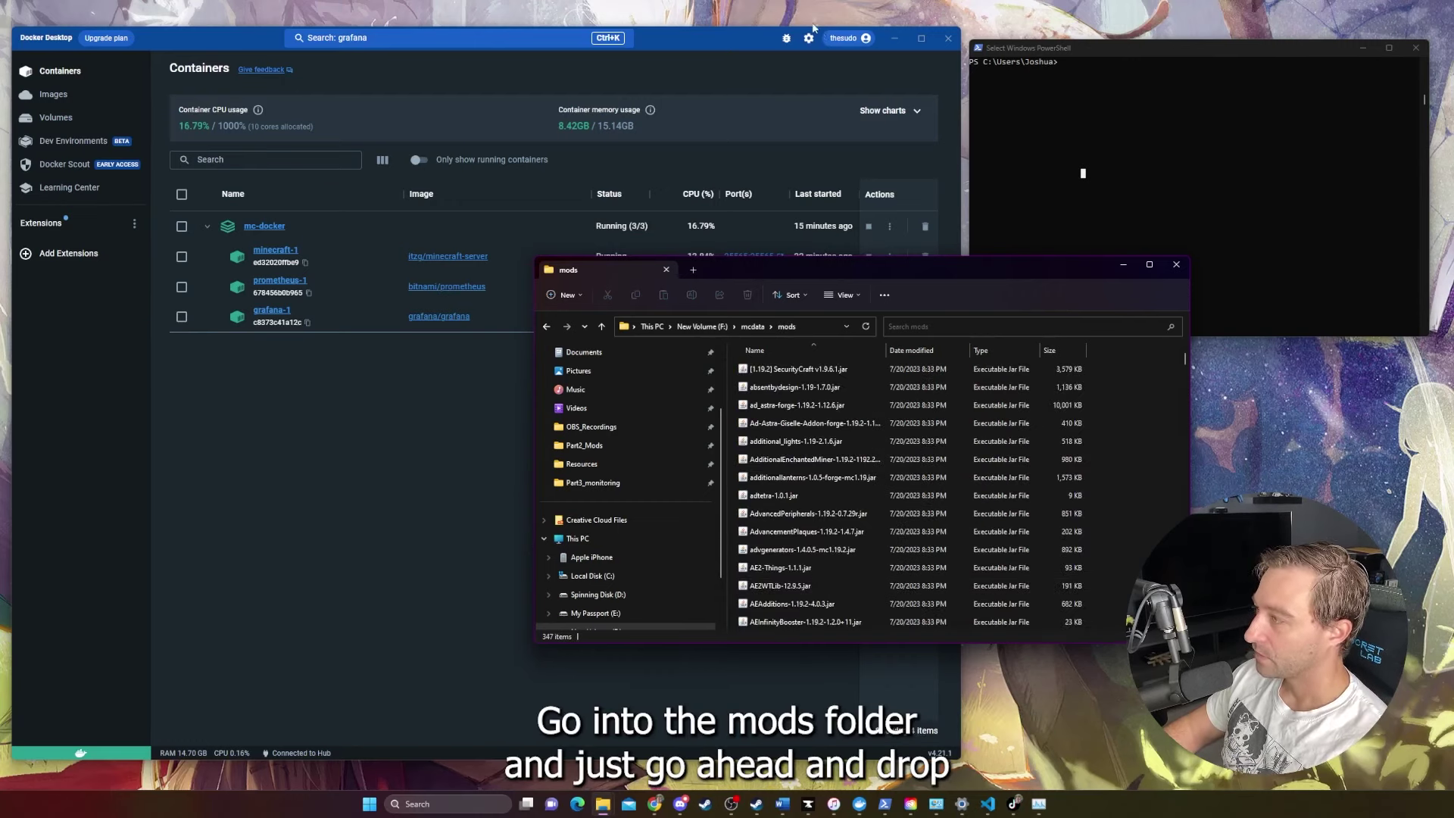
left_click(1095, 464)
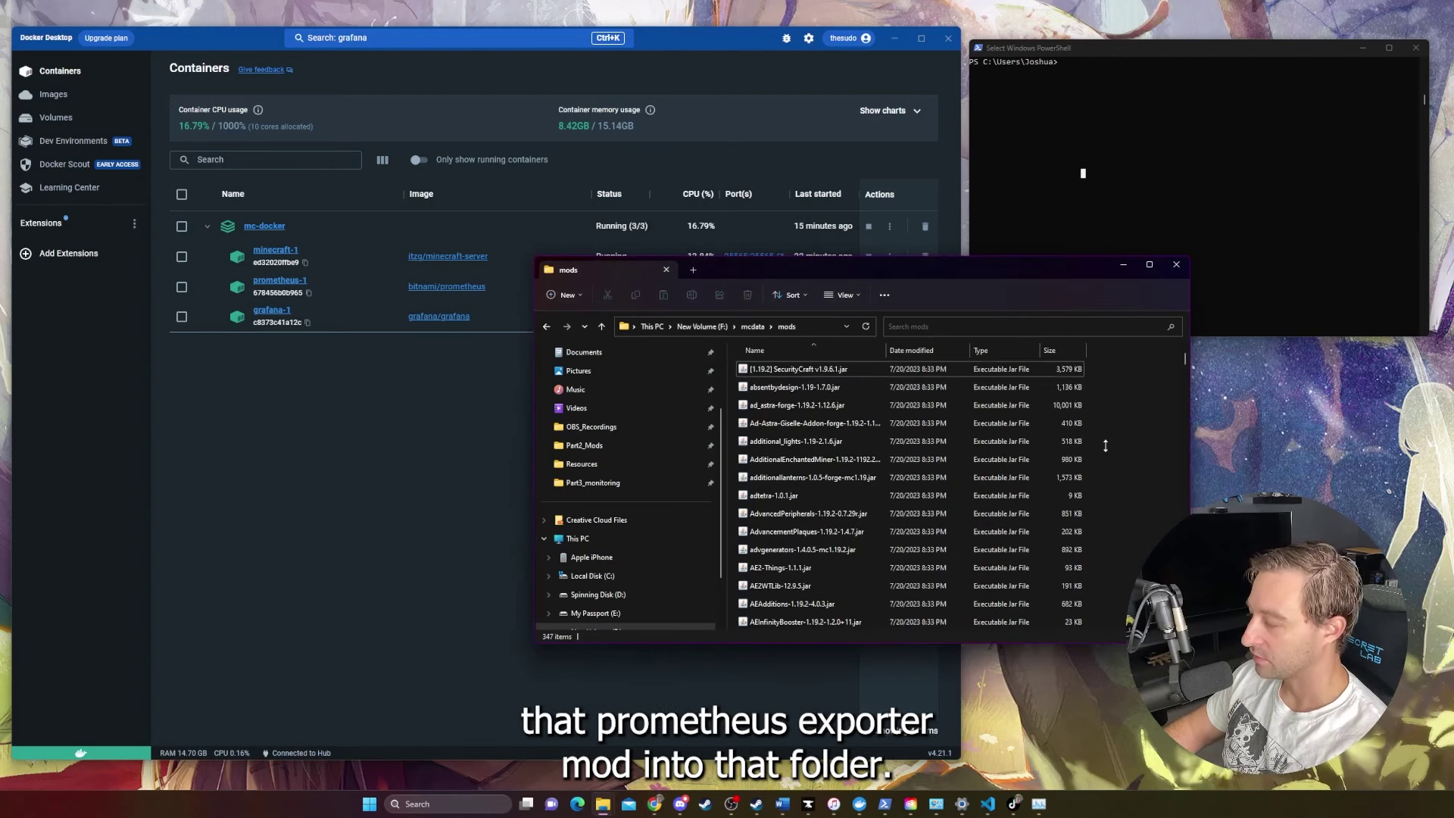
key("ctrl+v")
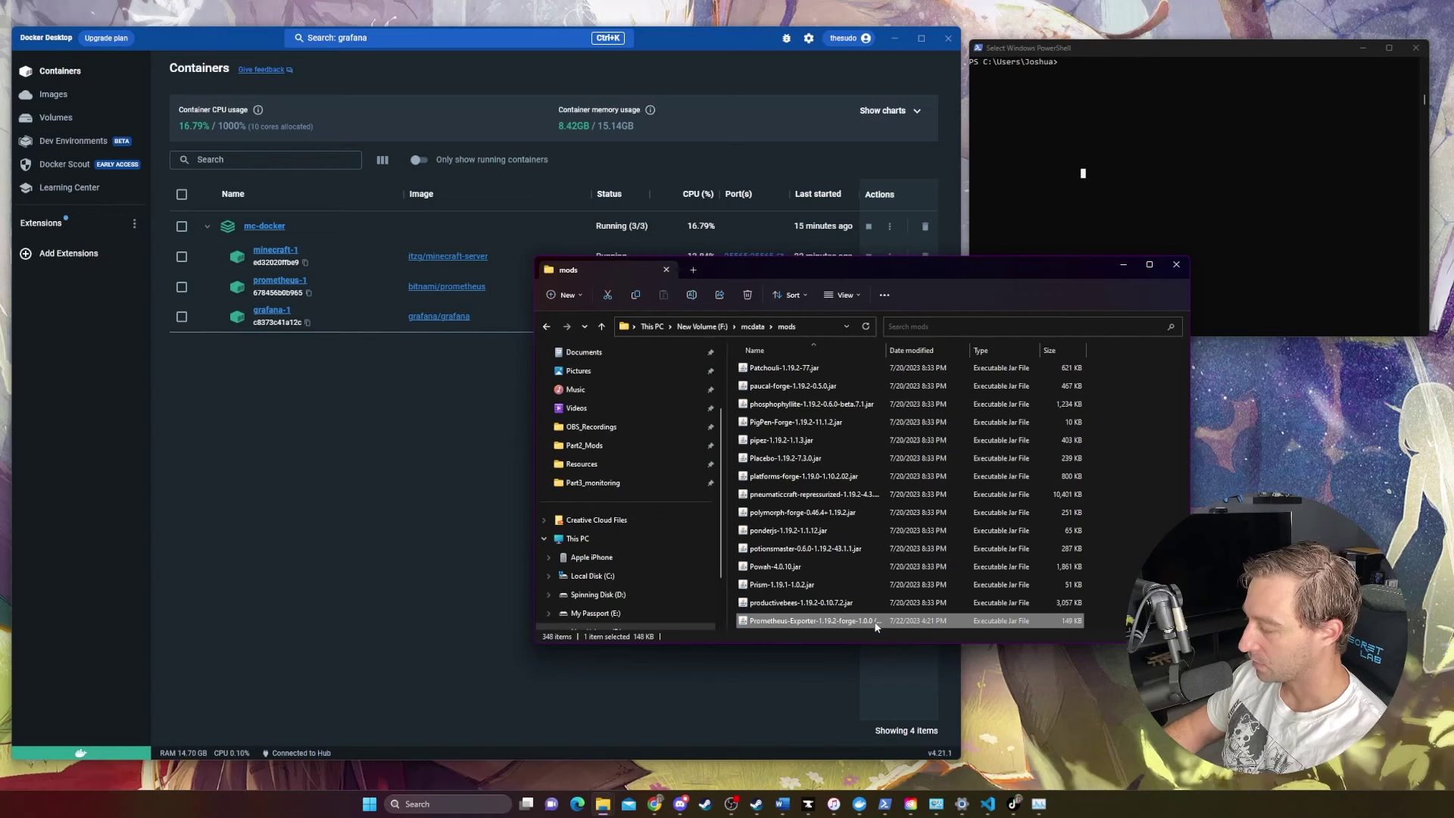
Rename the pasted jar to Prometheus-Exporter-1.19.2-forge-1.0.0.jar by removing ' (2)'
left_click(876, 622)
left_click(880, 620)
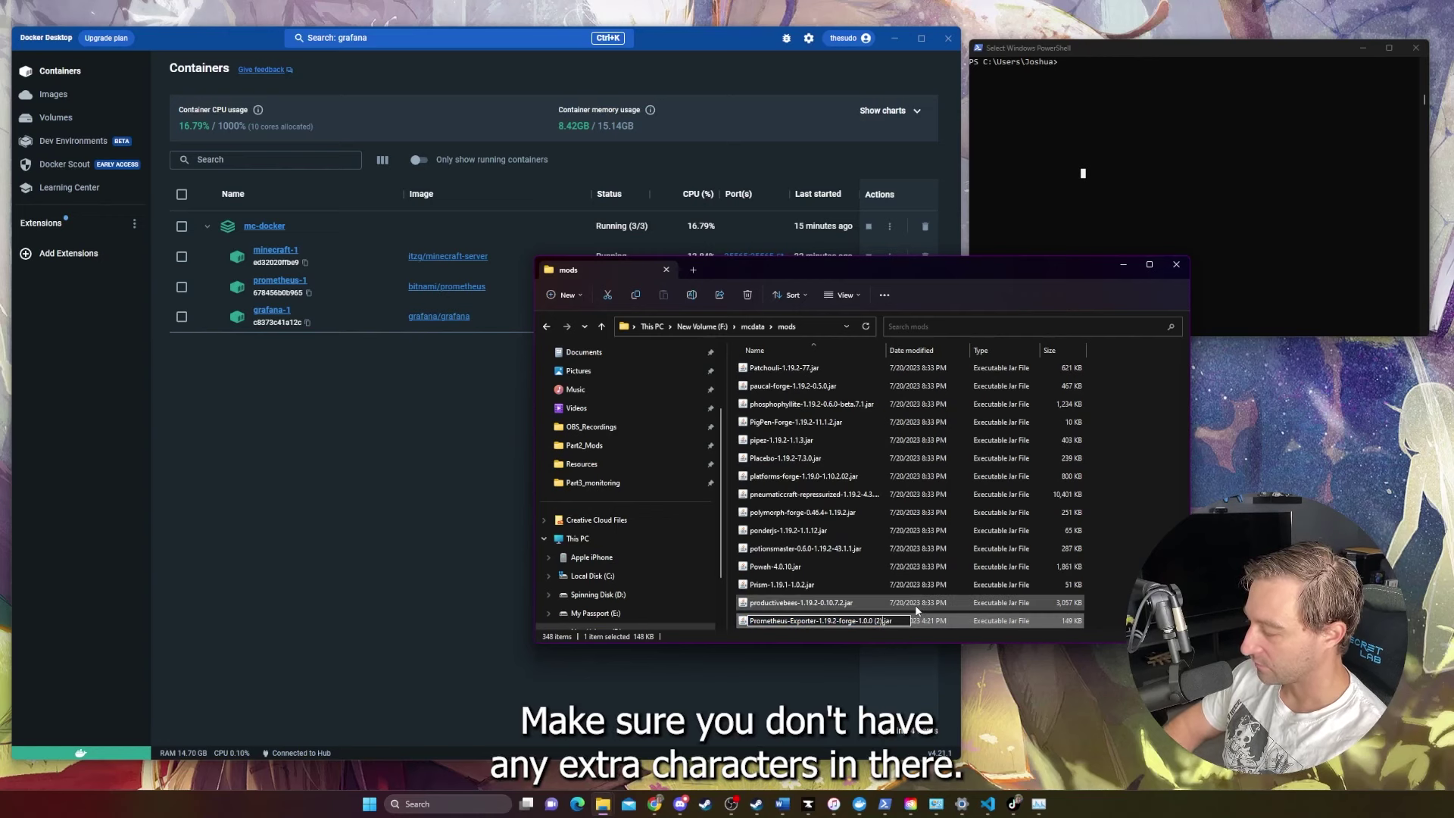
key("BackSpace")
key("BackSpace")
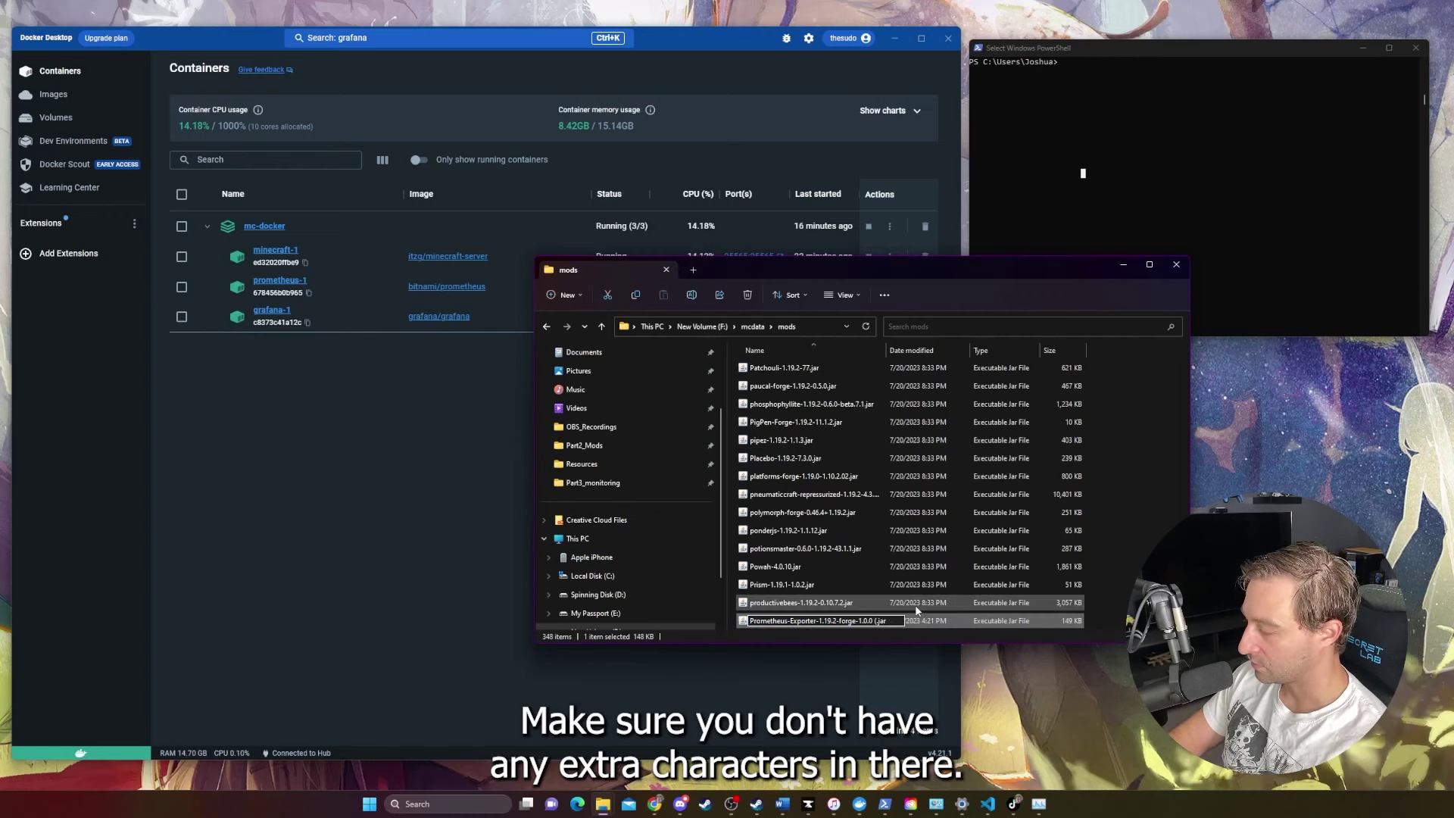
key("BackSpace")
key("BackSpace")
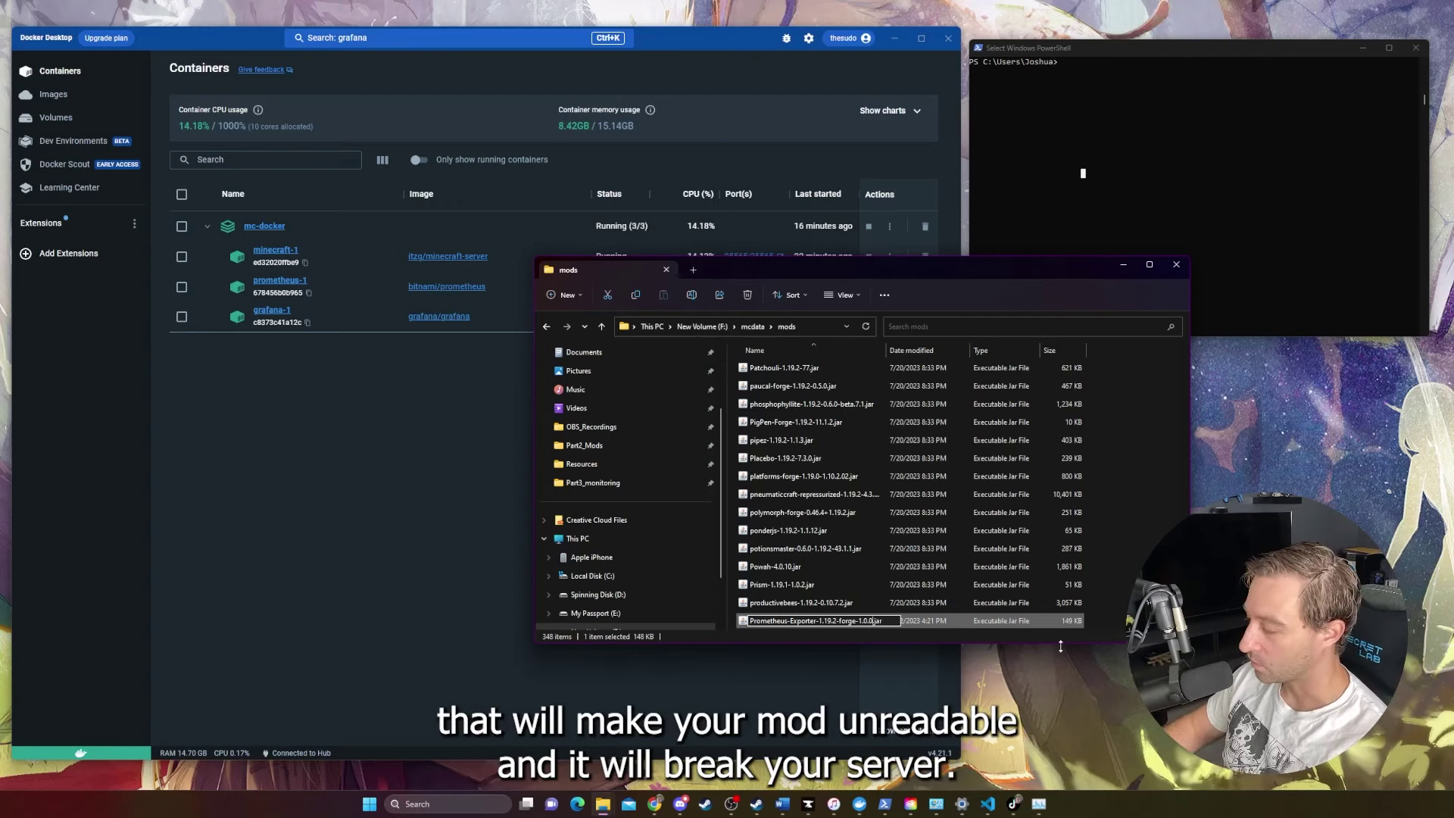
left_click(1096, 625)
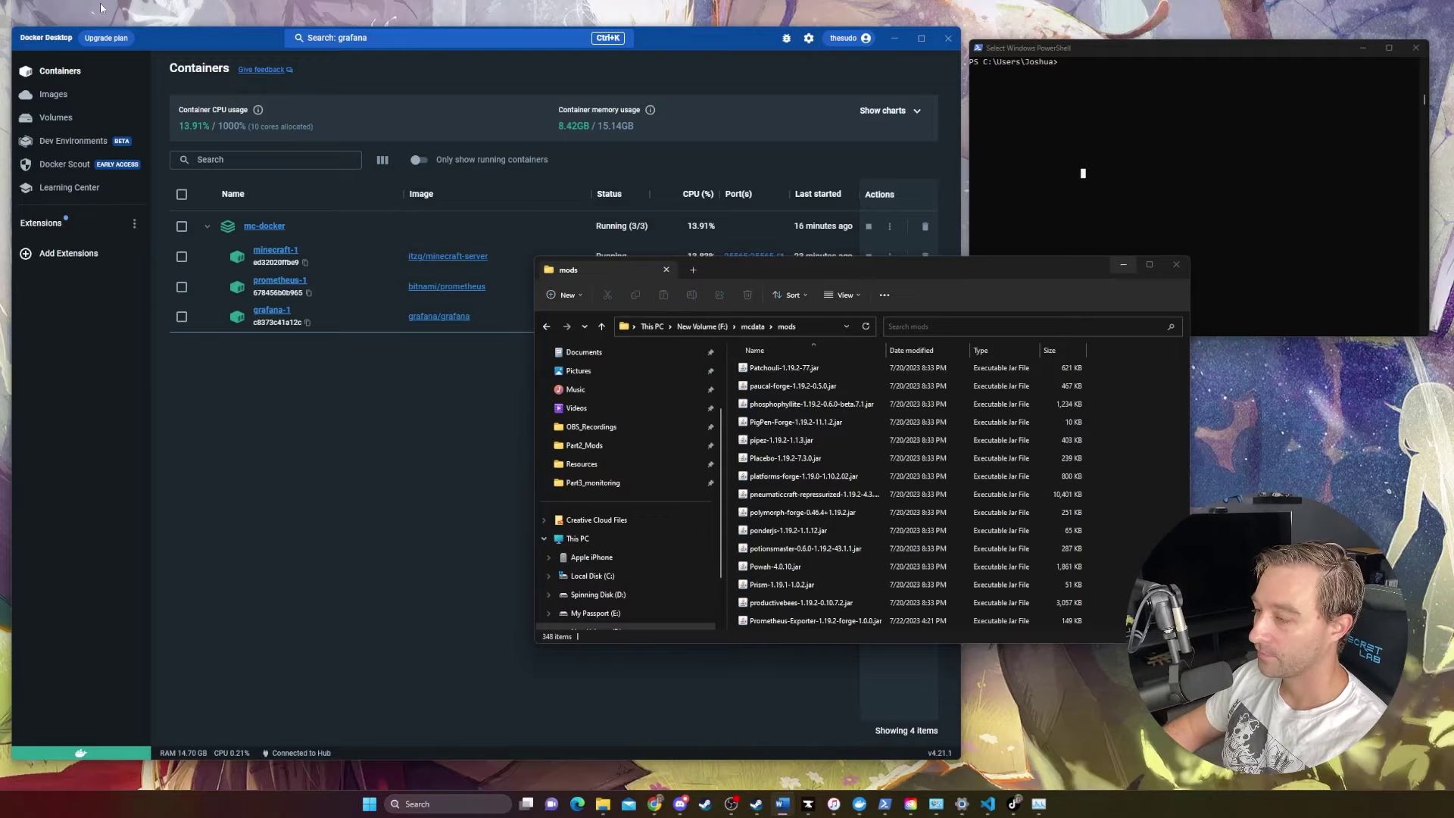
left_click(787, 232)
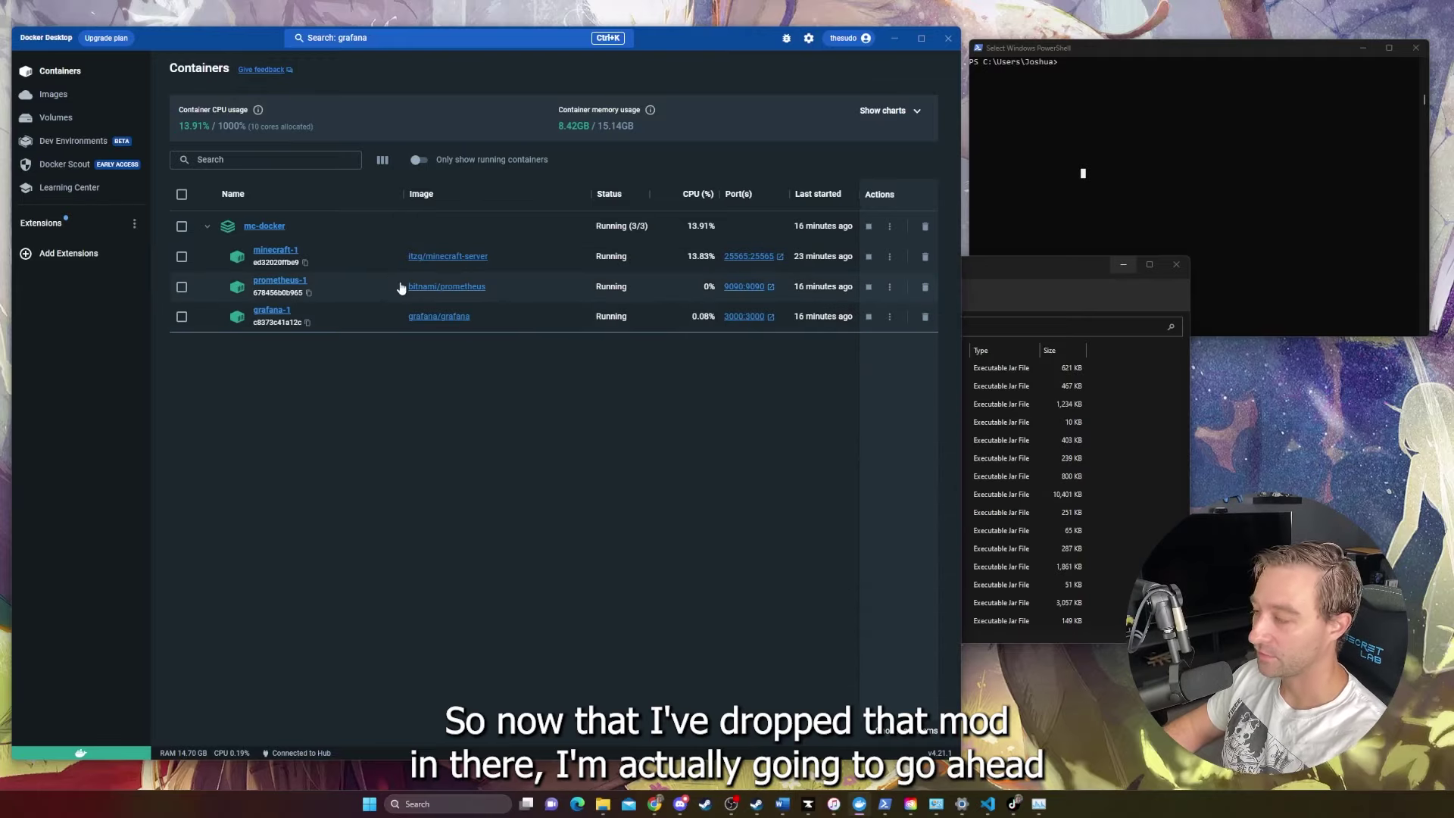
Restart the mc-docker-minecraft-1 container from its details view
left_click(500, 258)
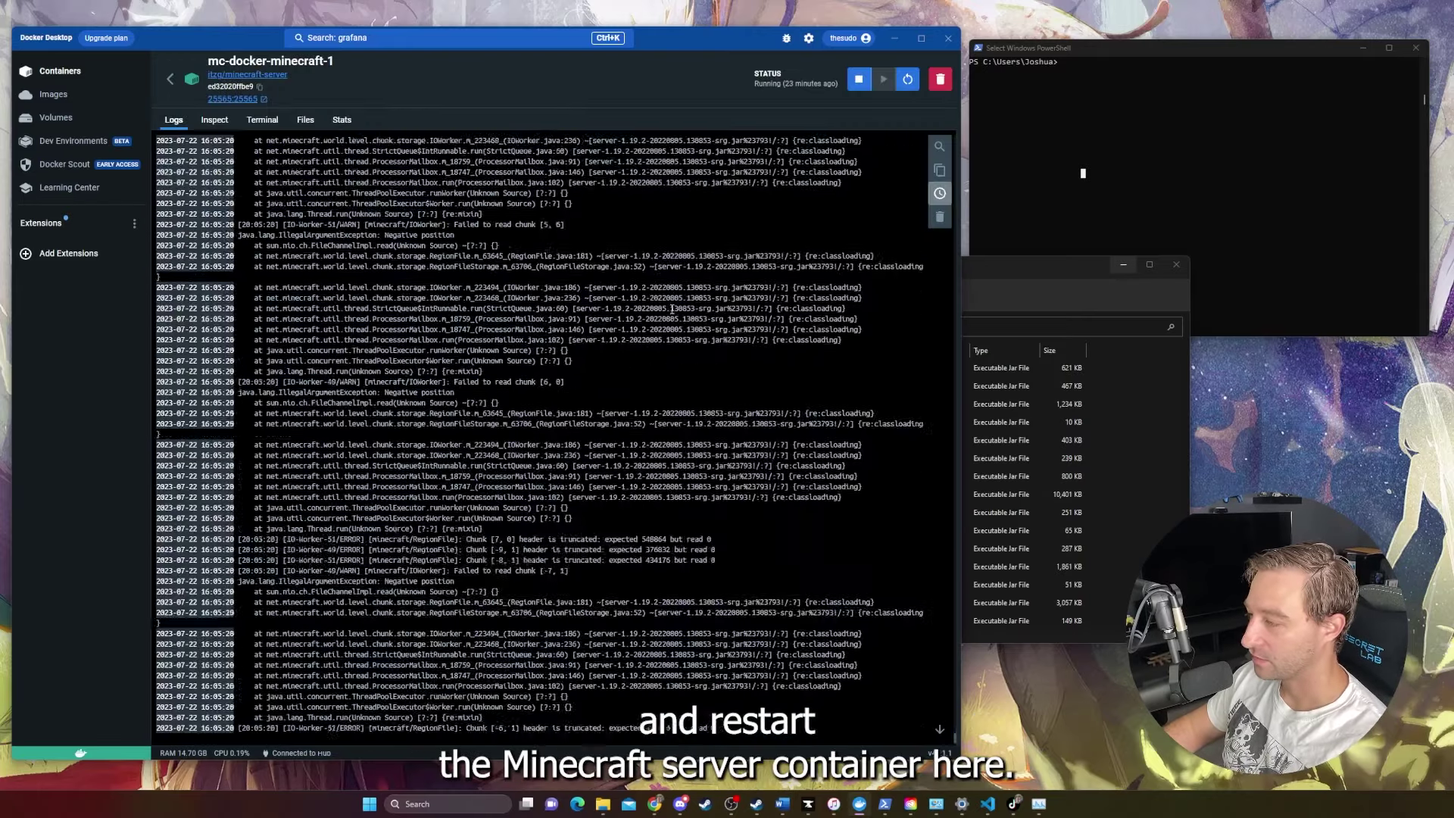
left_click(905, 80)
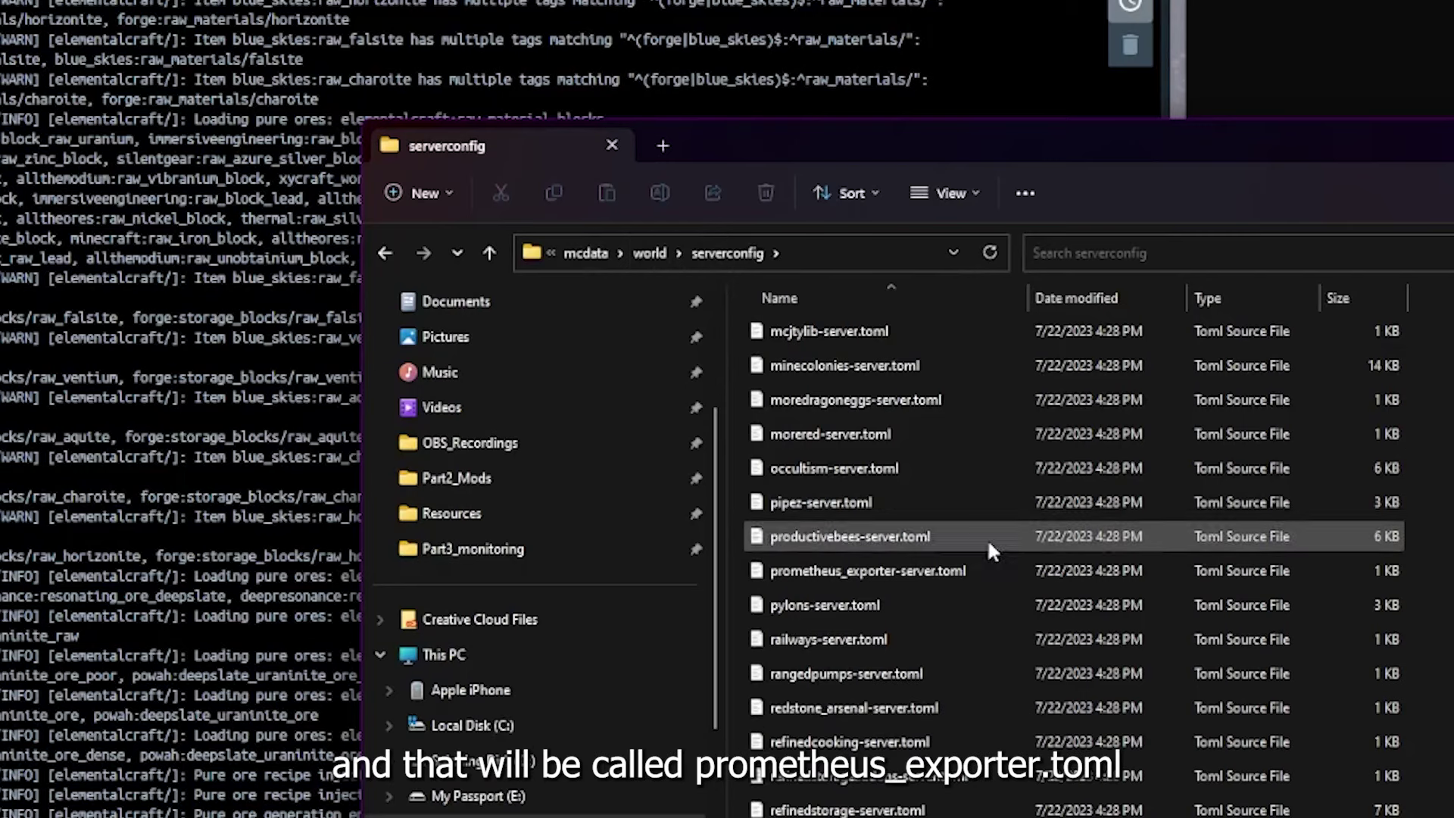
Open prometheus_exporter-server.toml in VS Code, confirm listen_port 19565, and close it
left_click(870, 573)
double_click(869, 571)
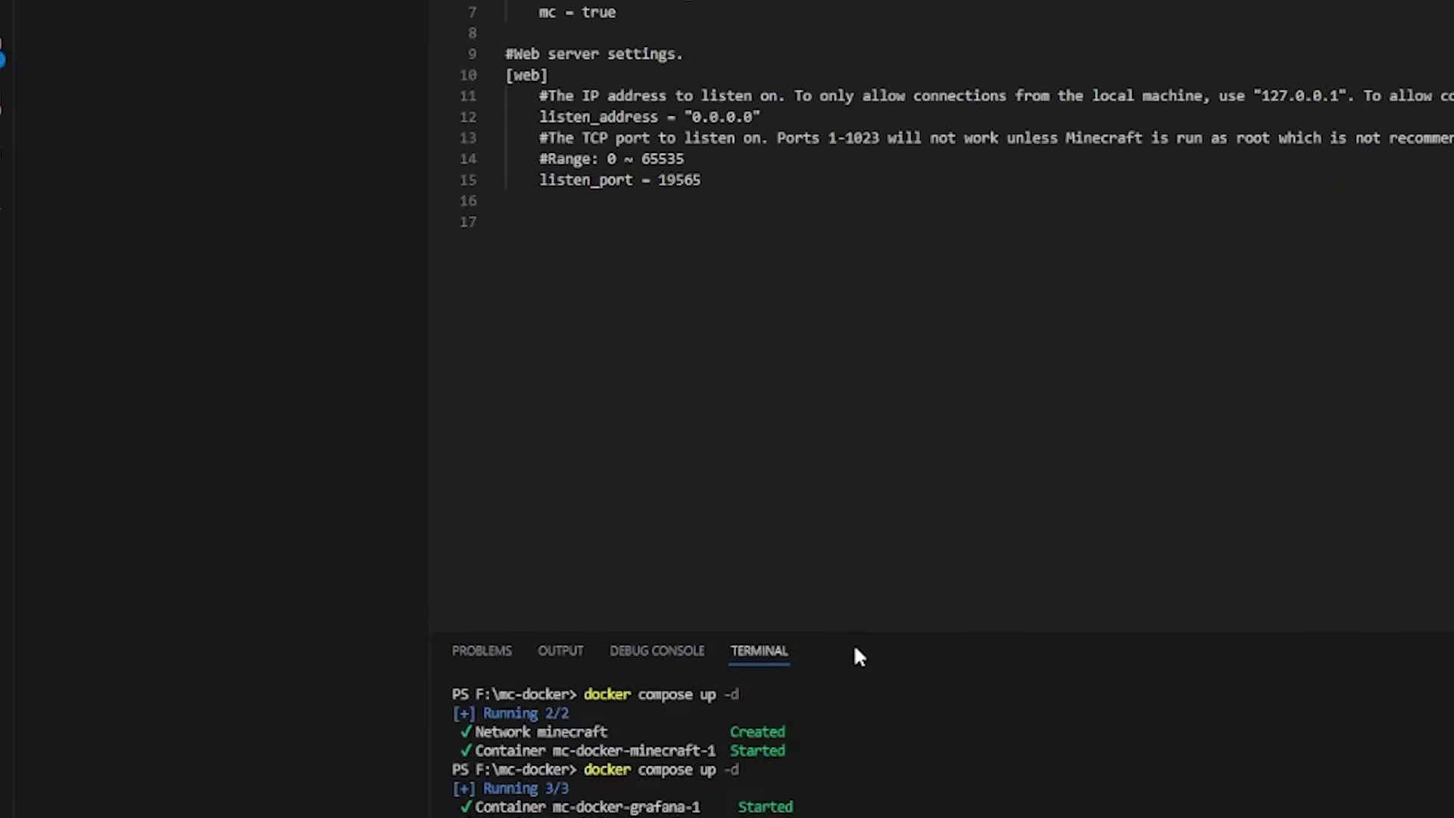
left_click(726, 283)
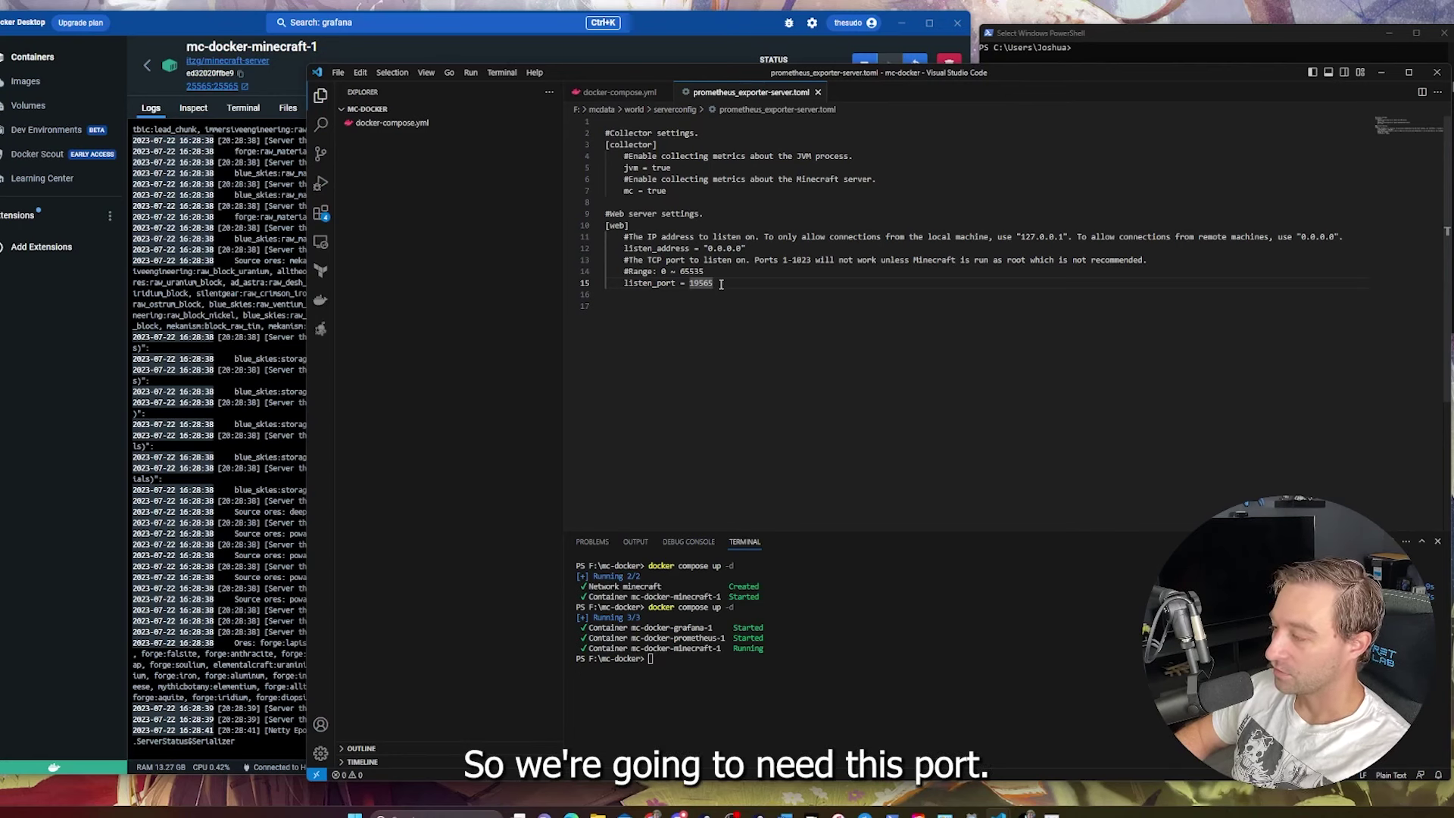
double_click(697, 285)
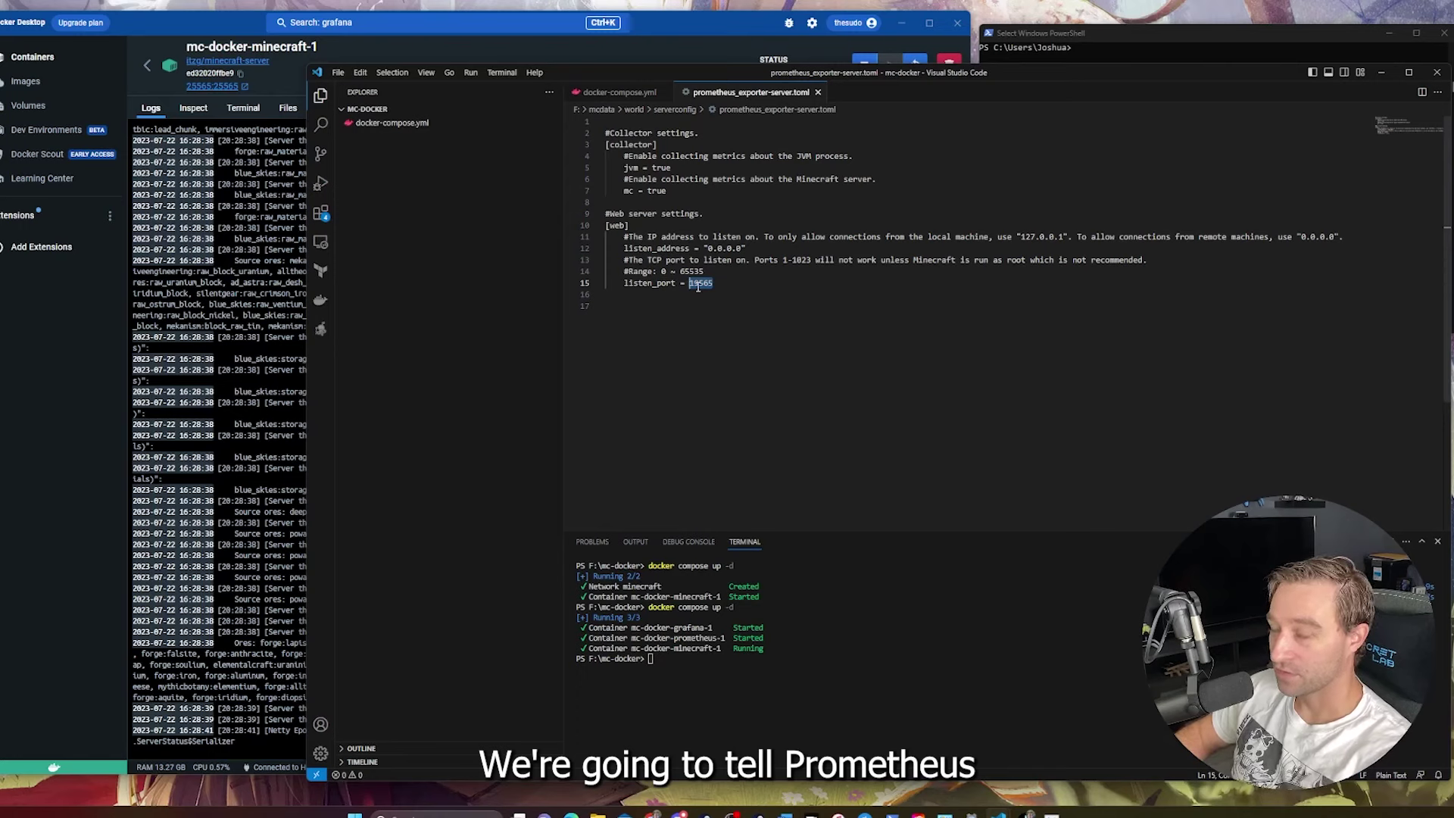
left_click(715, 286)
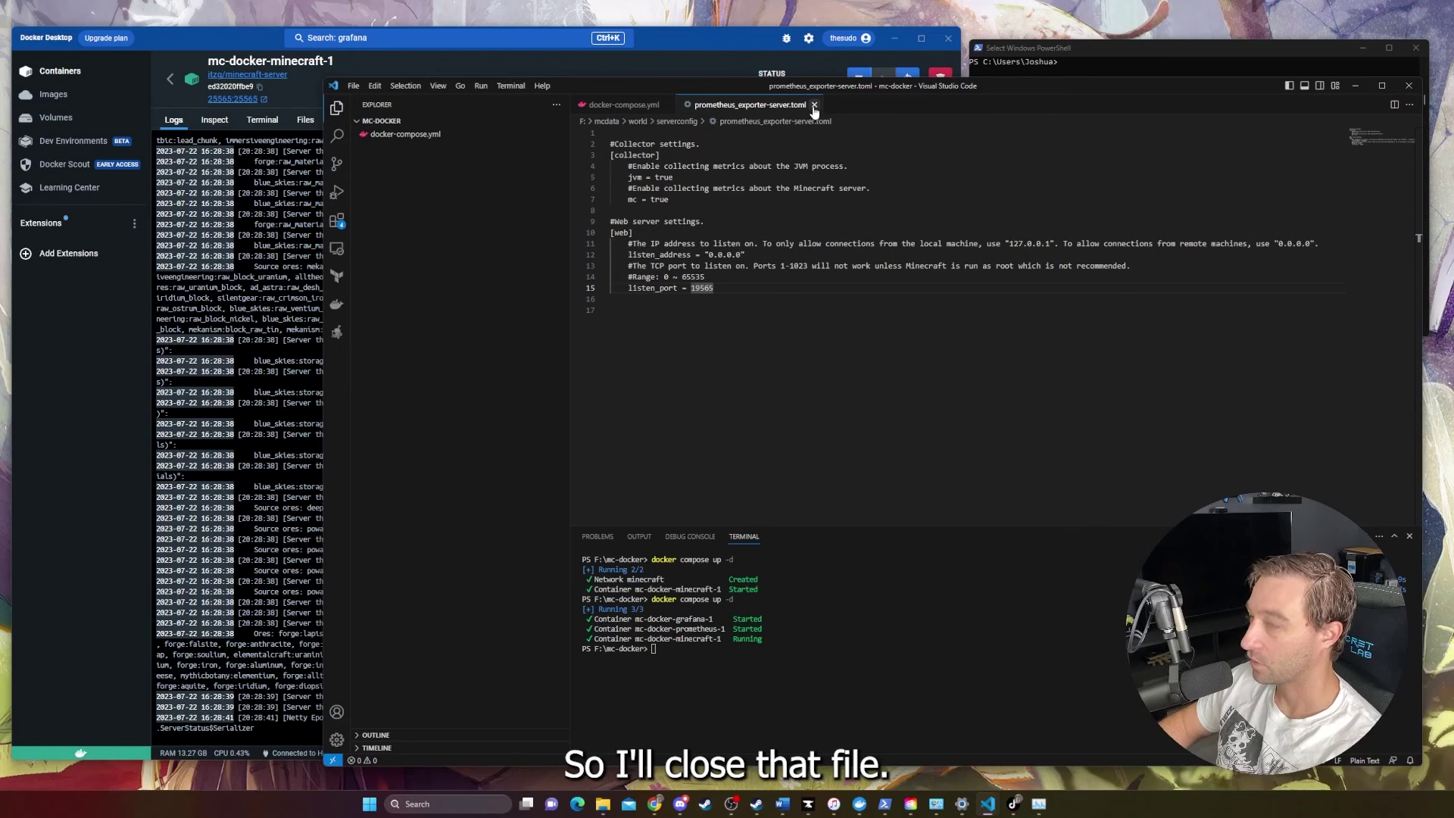
key("ctrl+w")
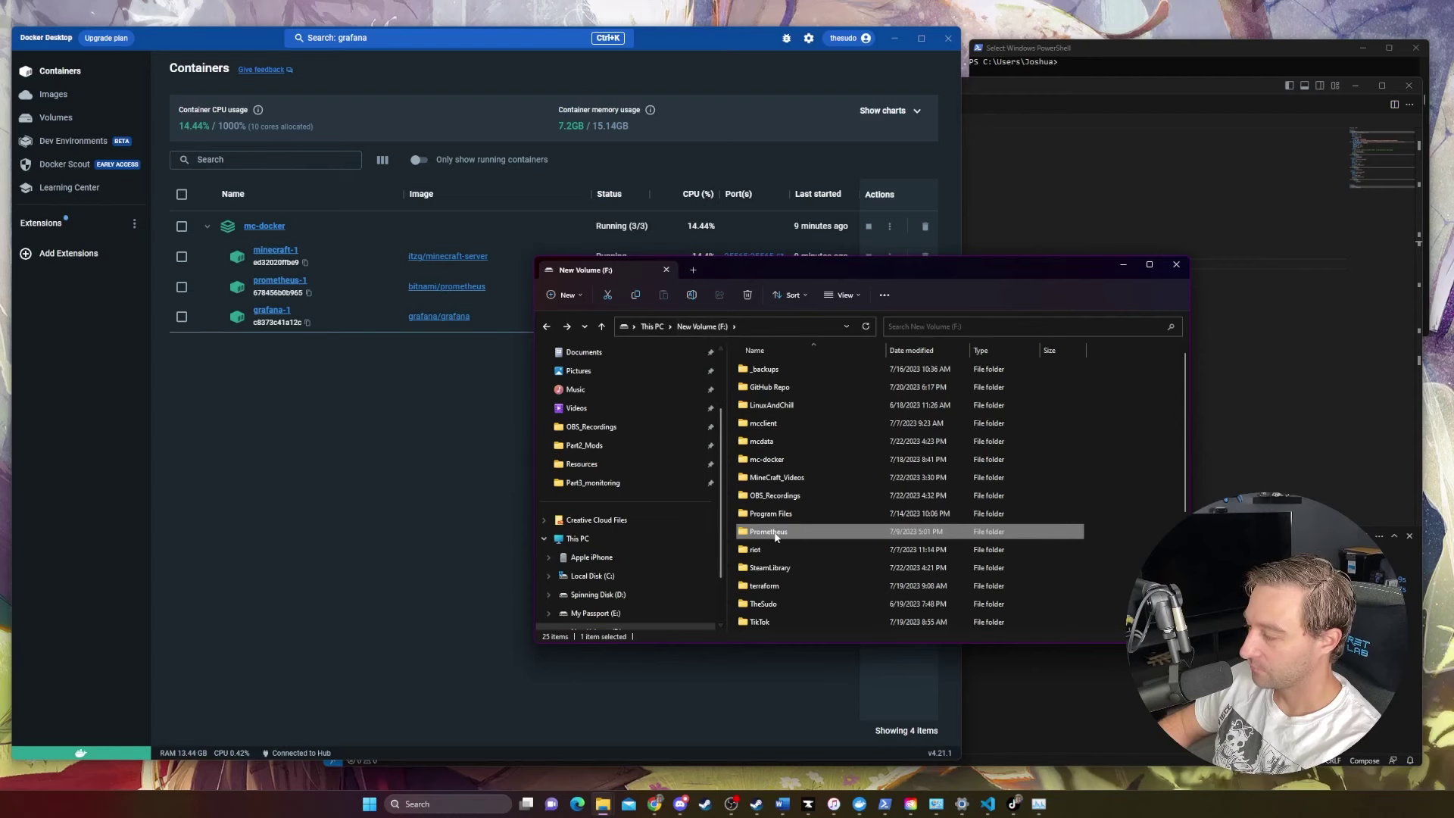
Open F:\Prometheus\prometheus.yml in VS Code
double_click(775, 532)
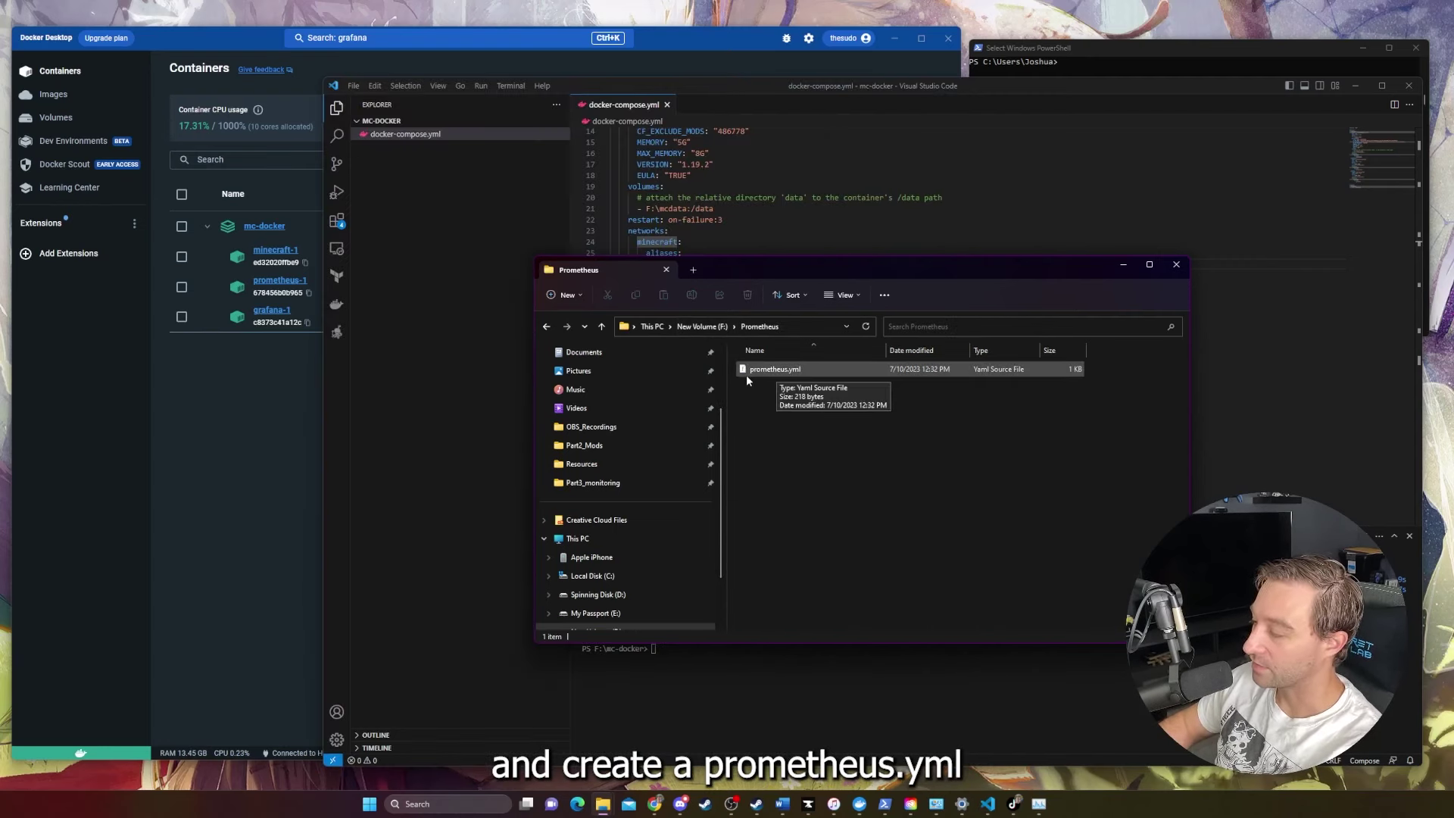
left_click(789, 371)
key("Return")
left_click(787, 243)
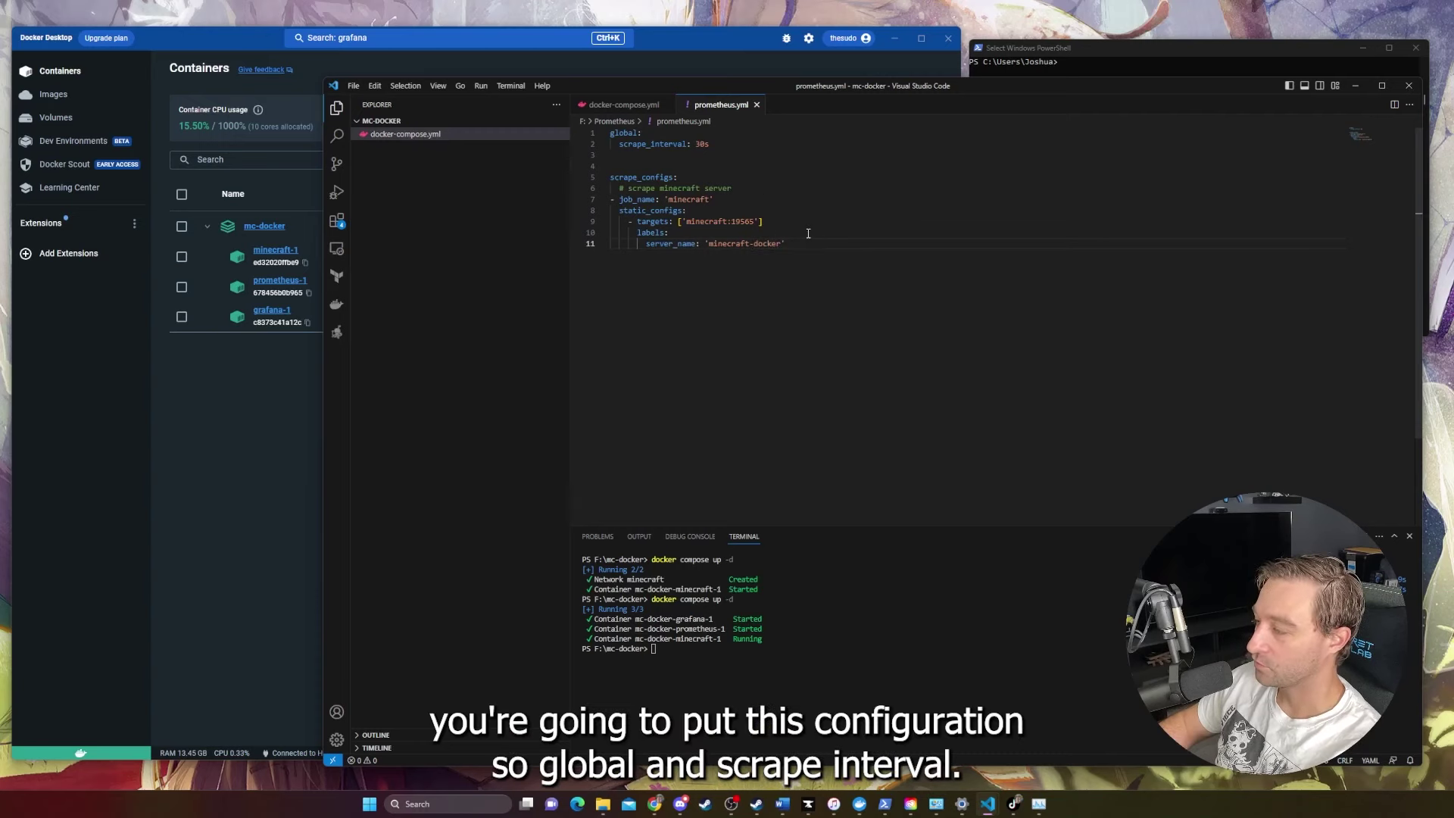
Check prometheus.yml's 30s scrape interval and the 'minecraft' job targeting minecraft:19565
left_click_drag(784, 241, 689, 146)
left_click(664, 153)
double_click(702, 144)
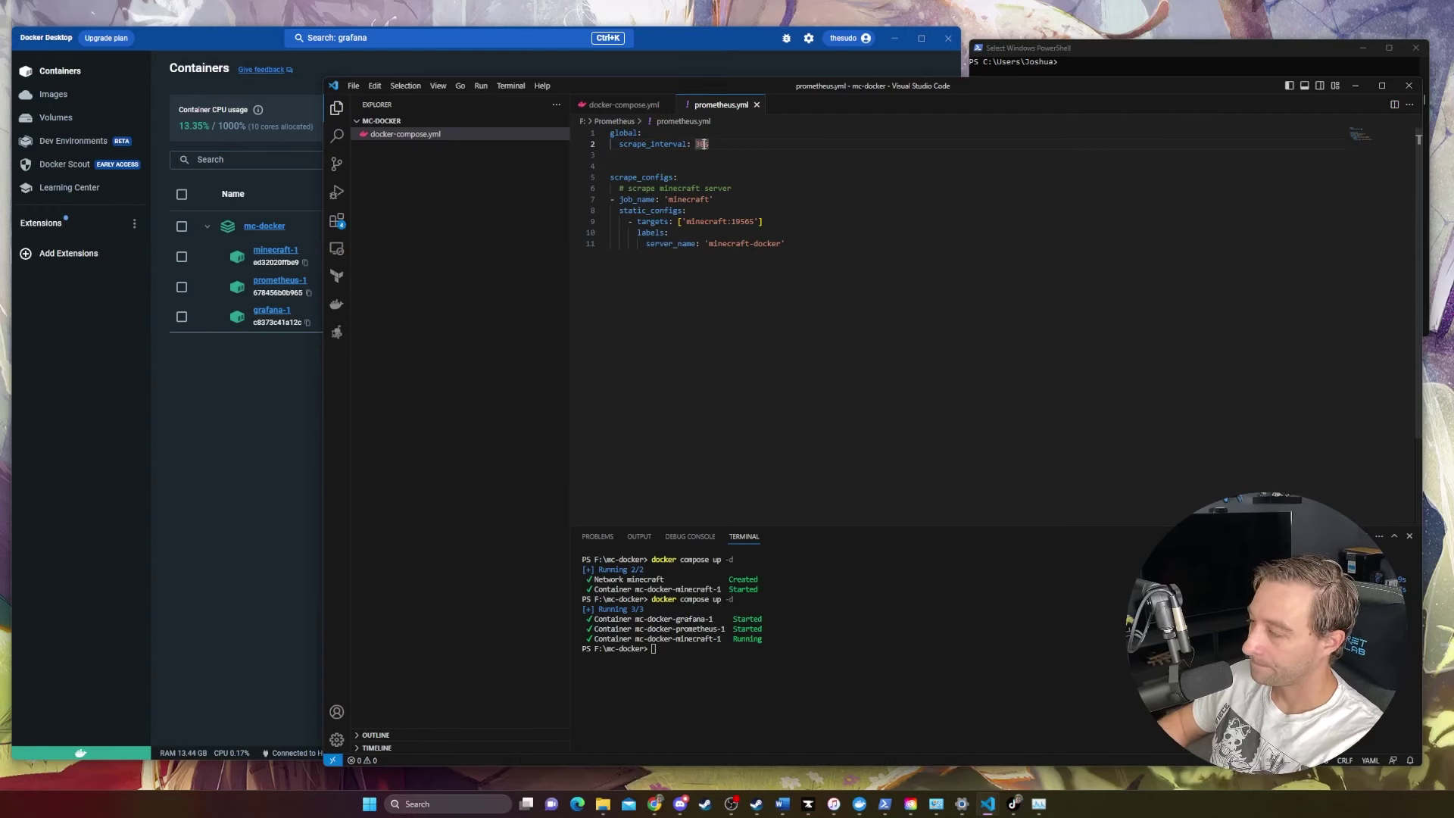
left_click(710, 199)
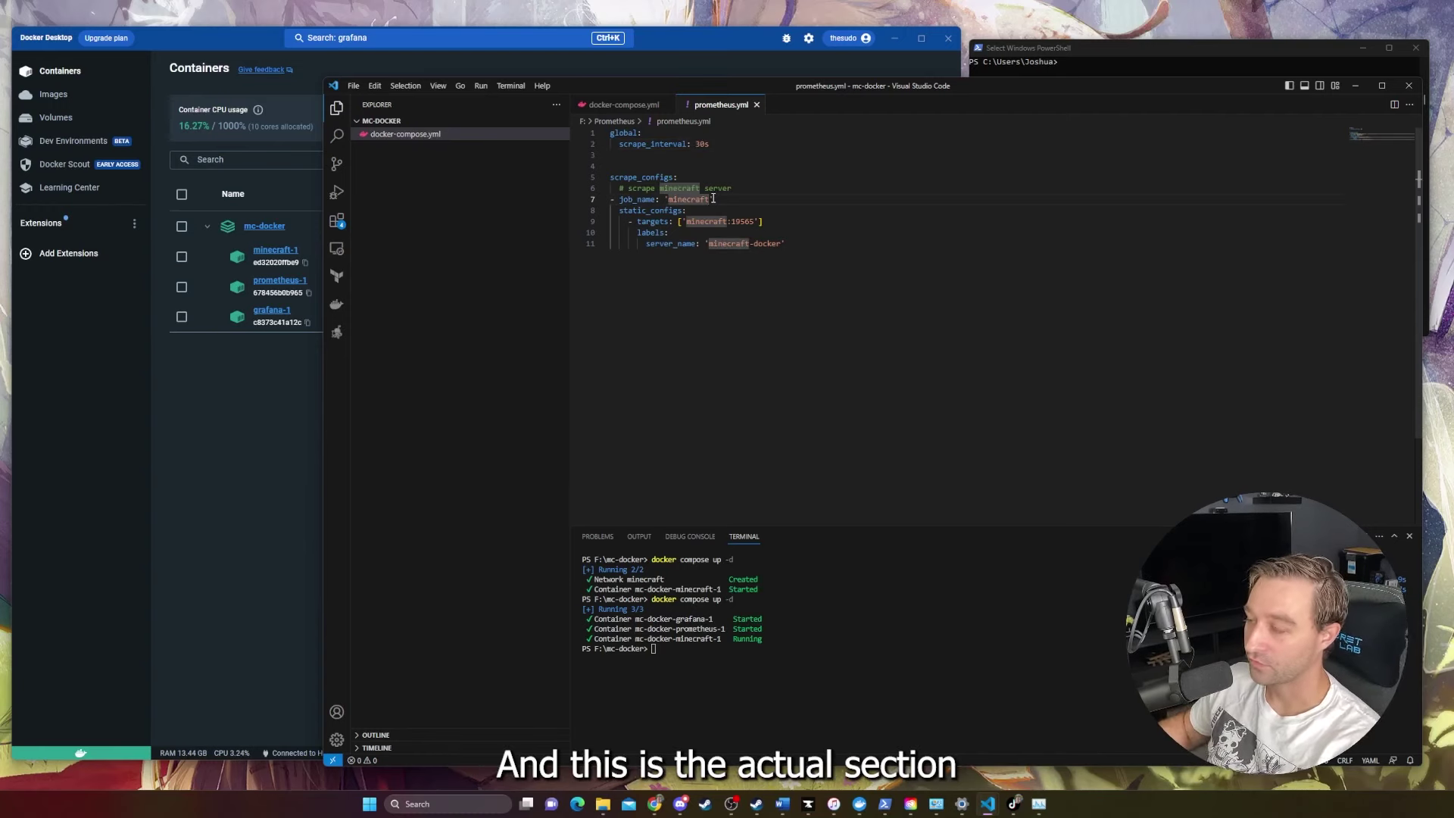
left_click(738, 203)
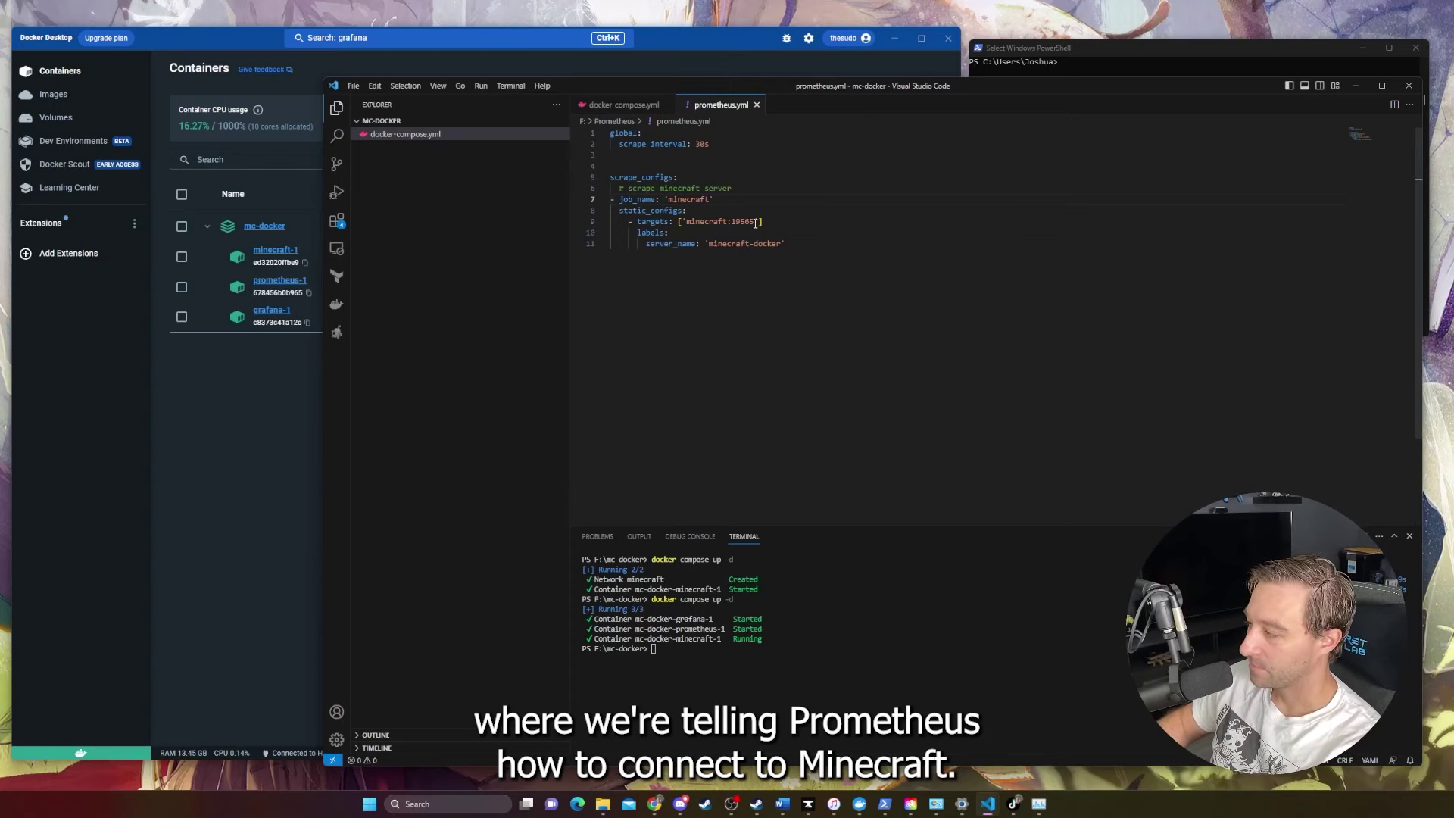
left_click(754, 221)
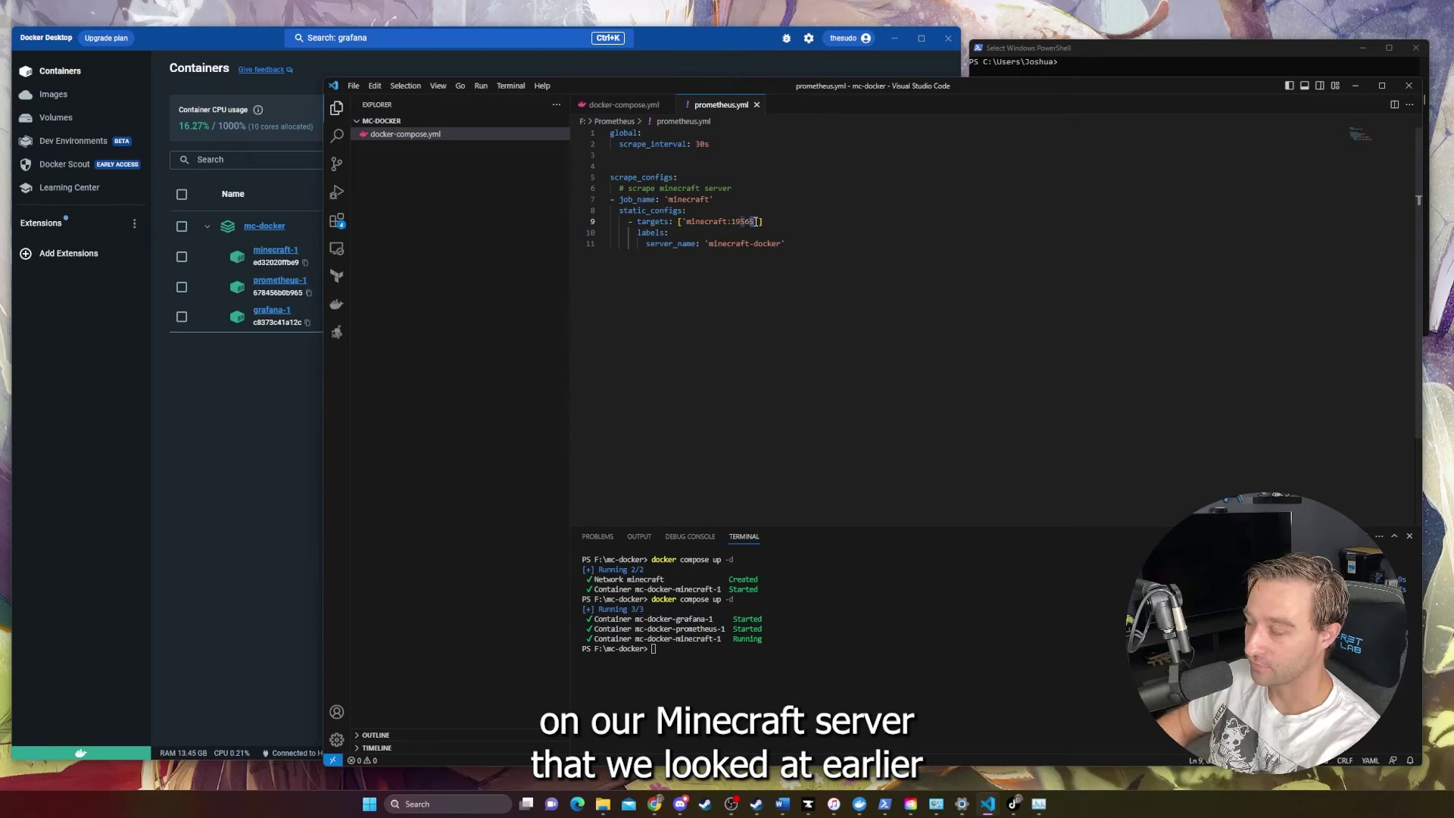
left_click(754, 221)
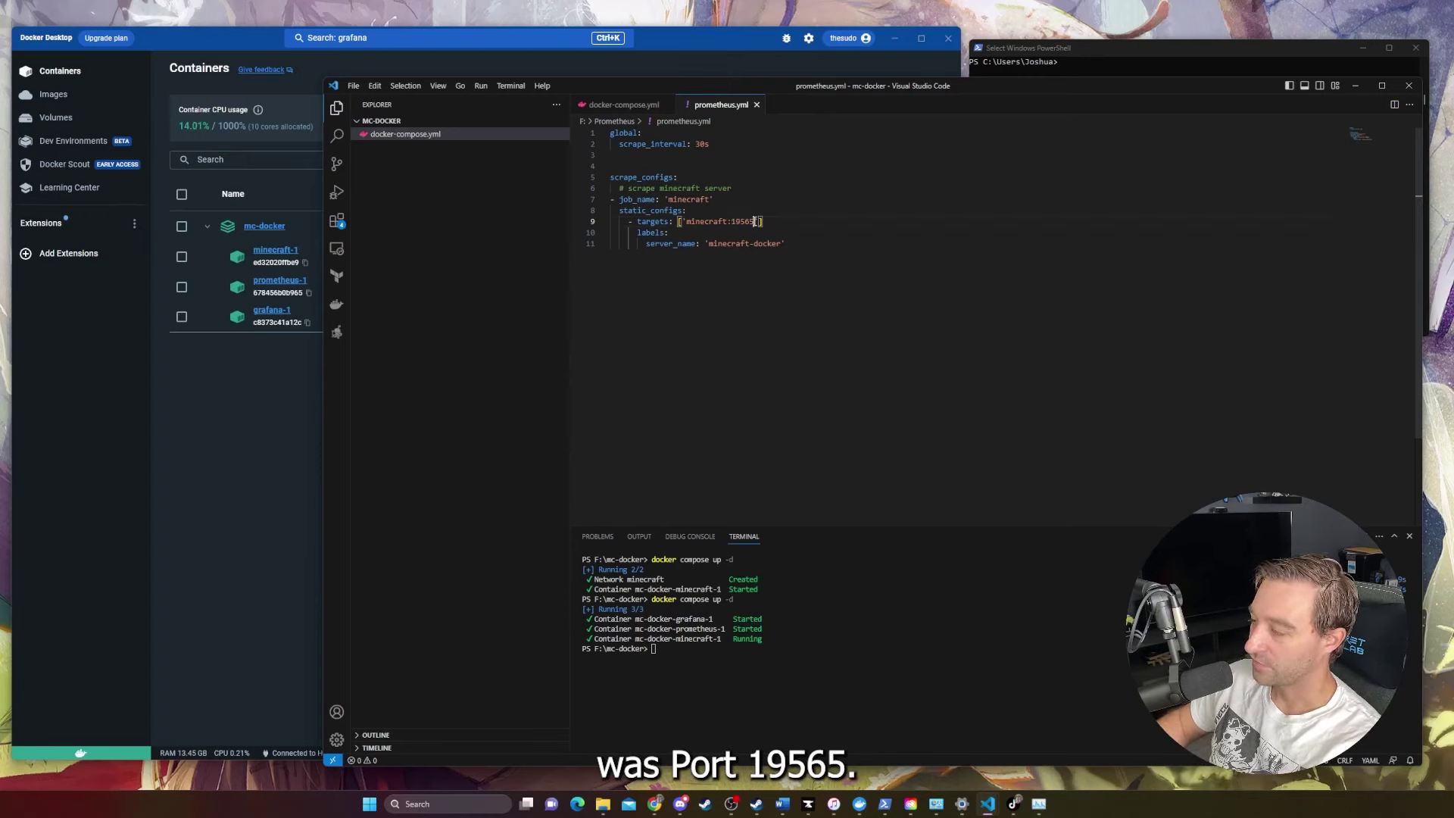
double_click(755, 221)
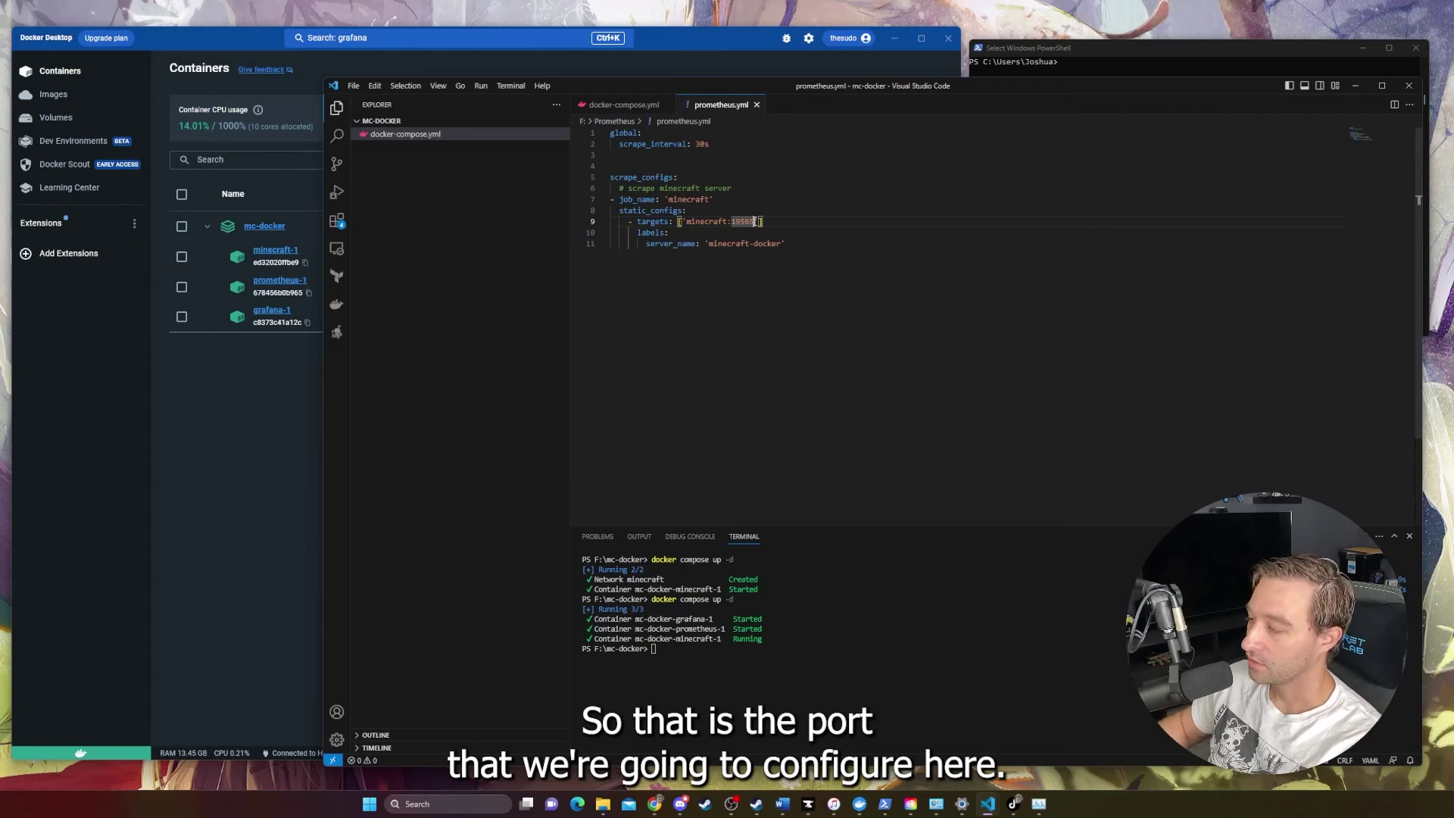
double_click(715, 222)
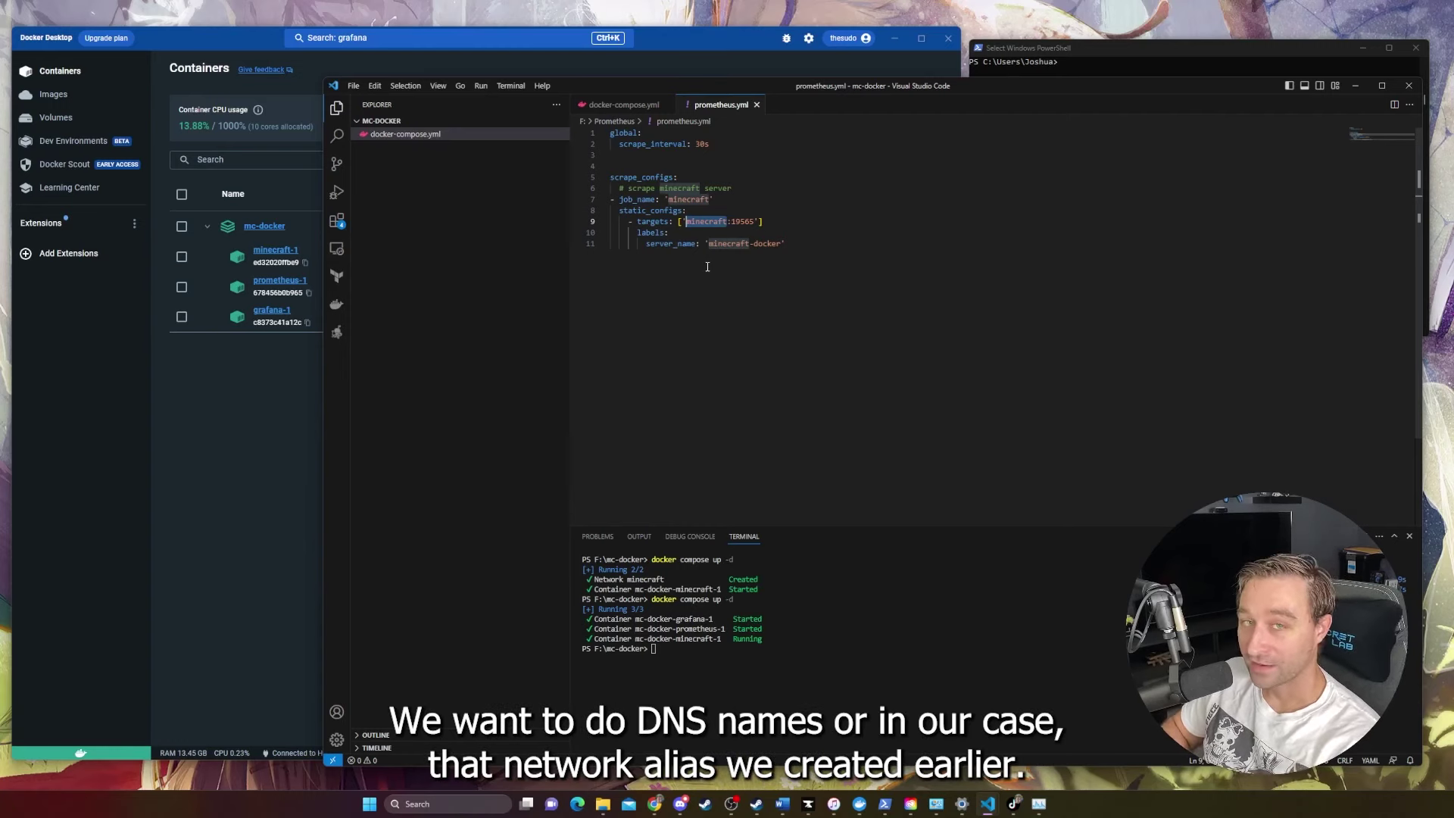
Compare the minecraft target host and minecraft-docker label against docker-compose.yml's minecraft alias
left_click(651, 104)
scroll(744, 311, "up", 2)
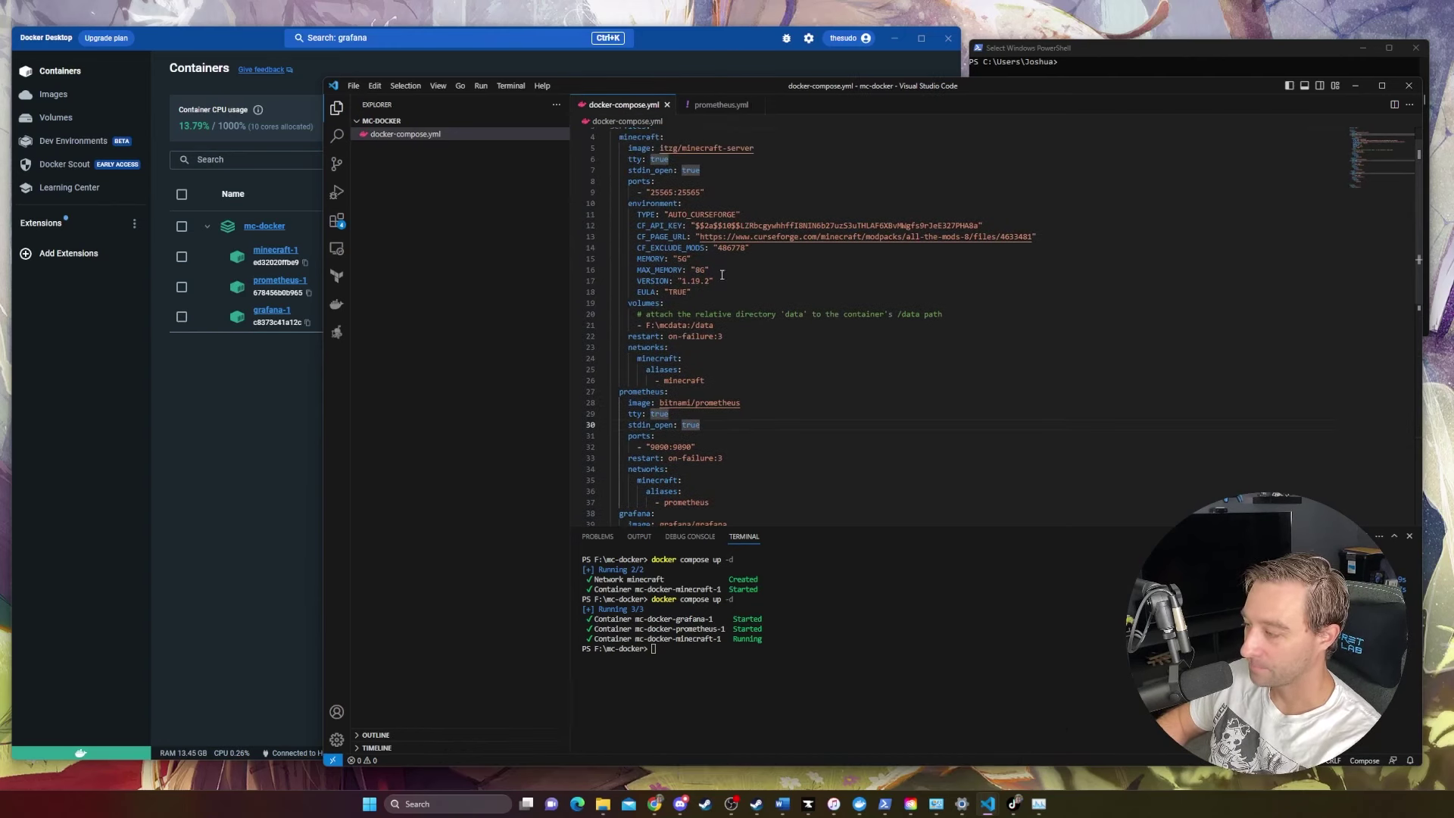
double_click(684, 380)
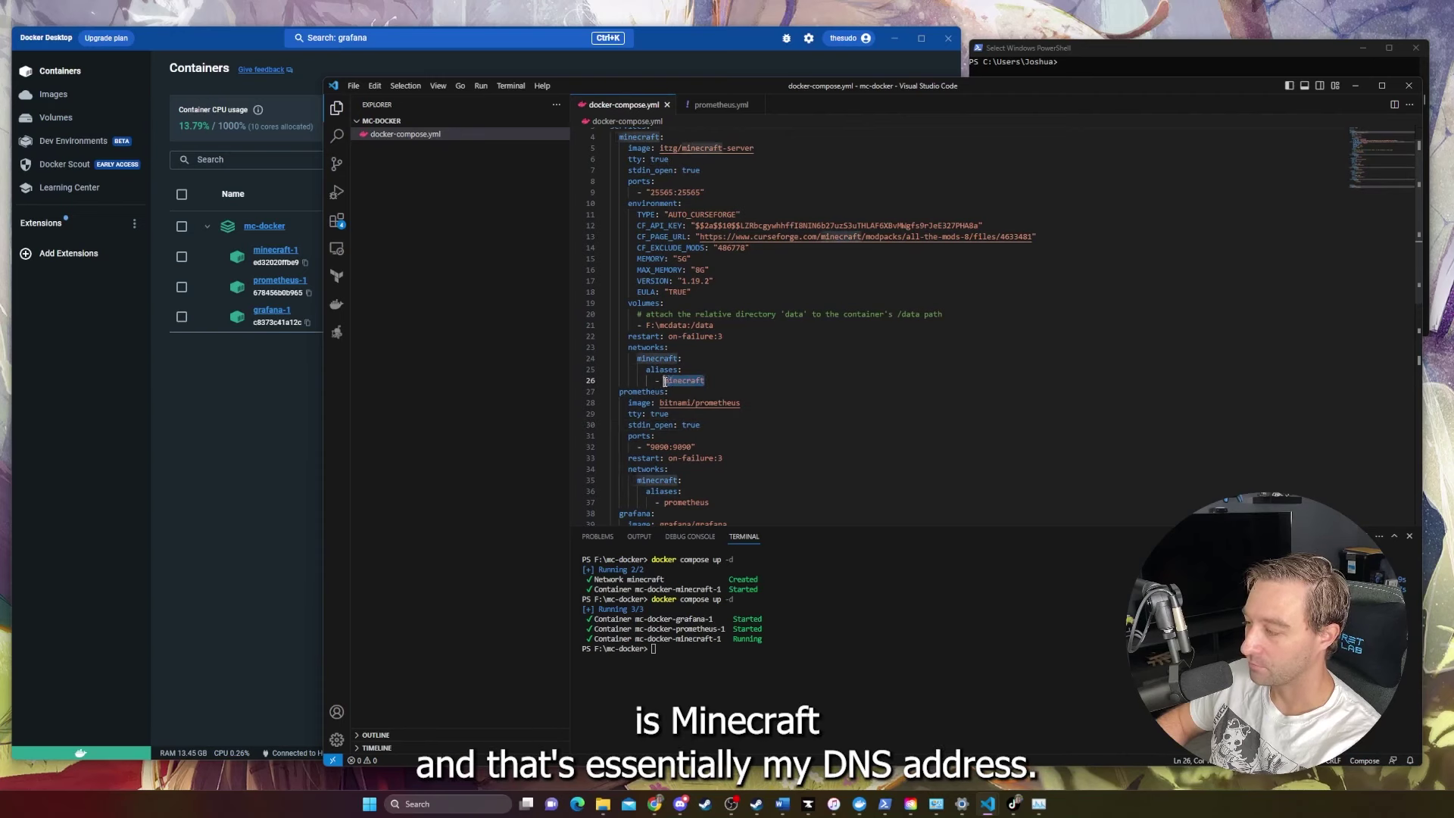
left_click(711, 106)
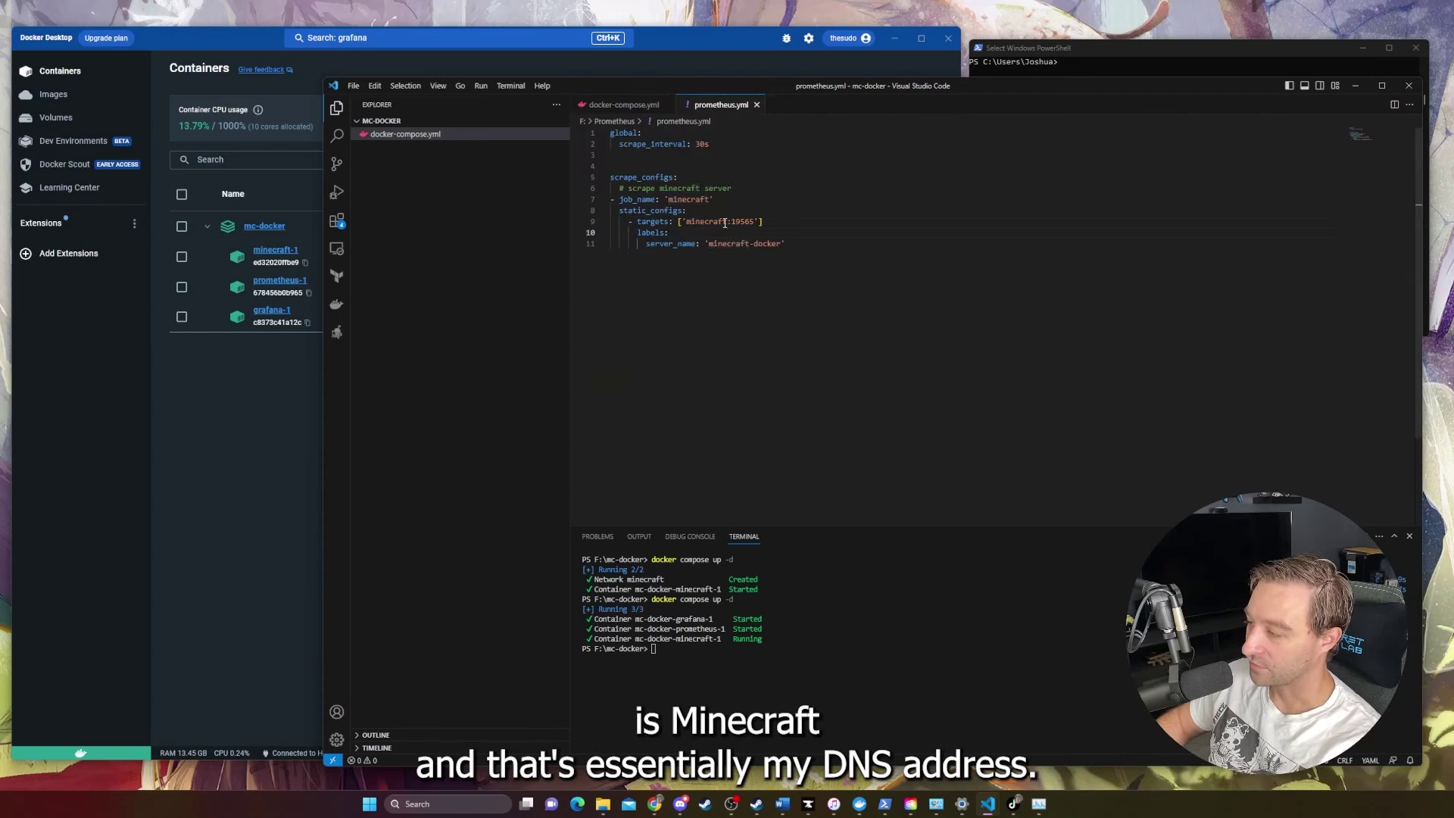
double_click(690, 221)
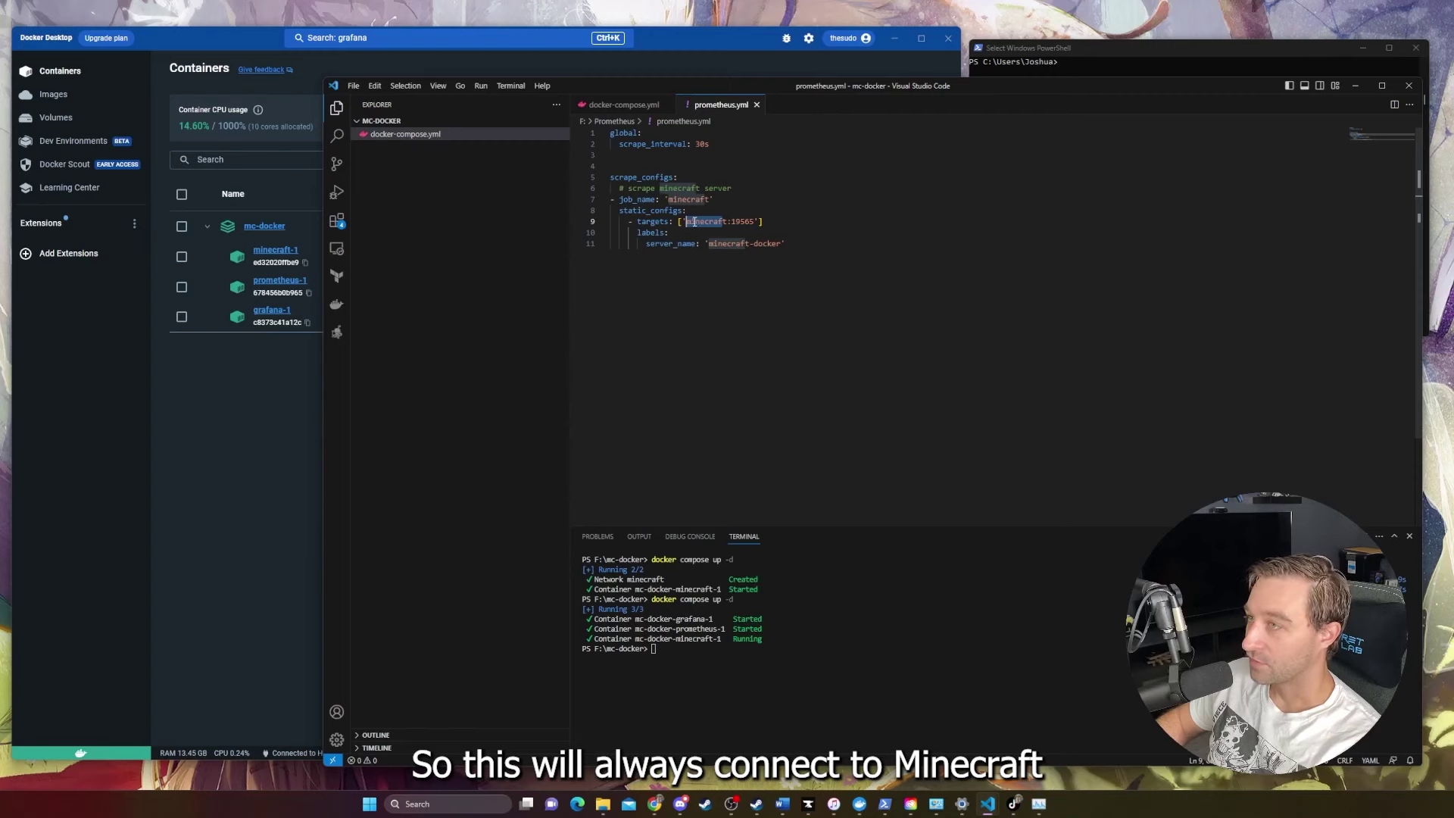
left_click(724, 221)
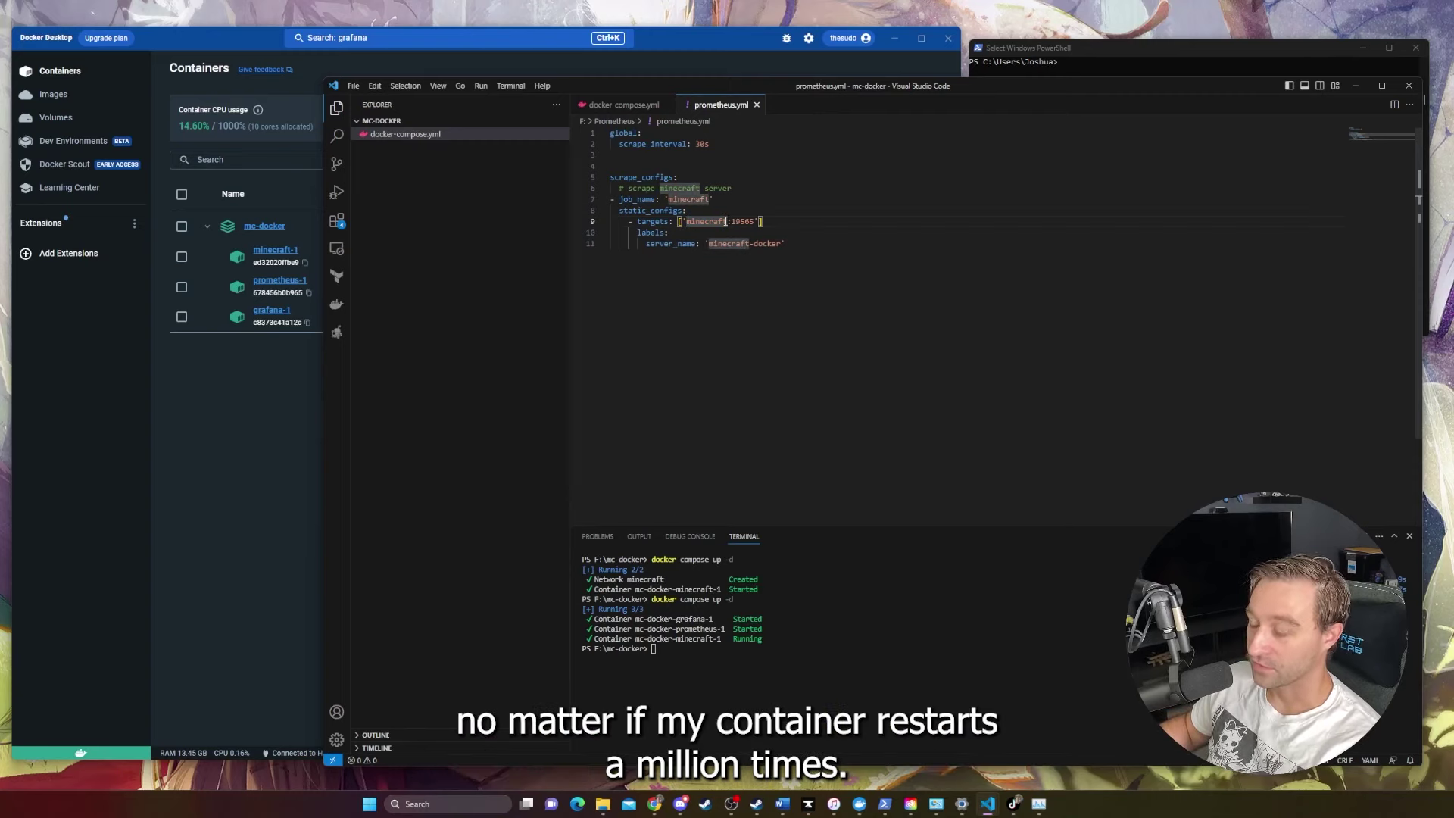
mouse_move(780, 244)
left_mouse_down()
mouse_move(679, 247)
mouse_move(779, 240)
left_mouse_up()
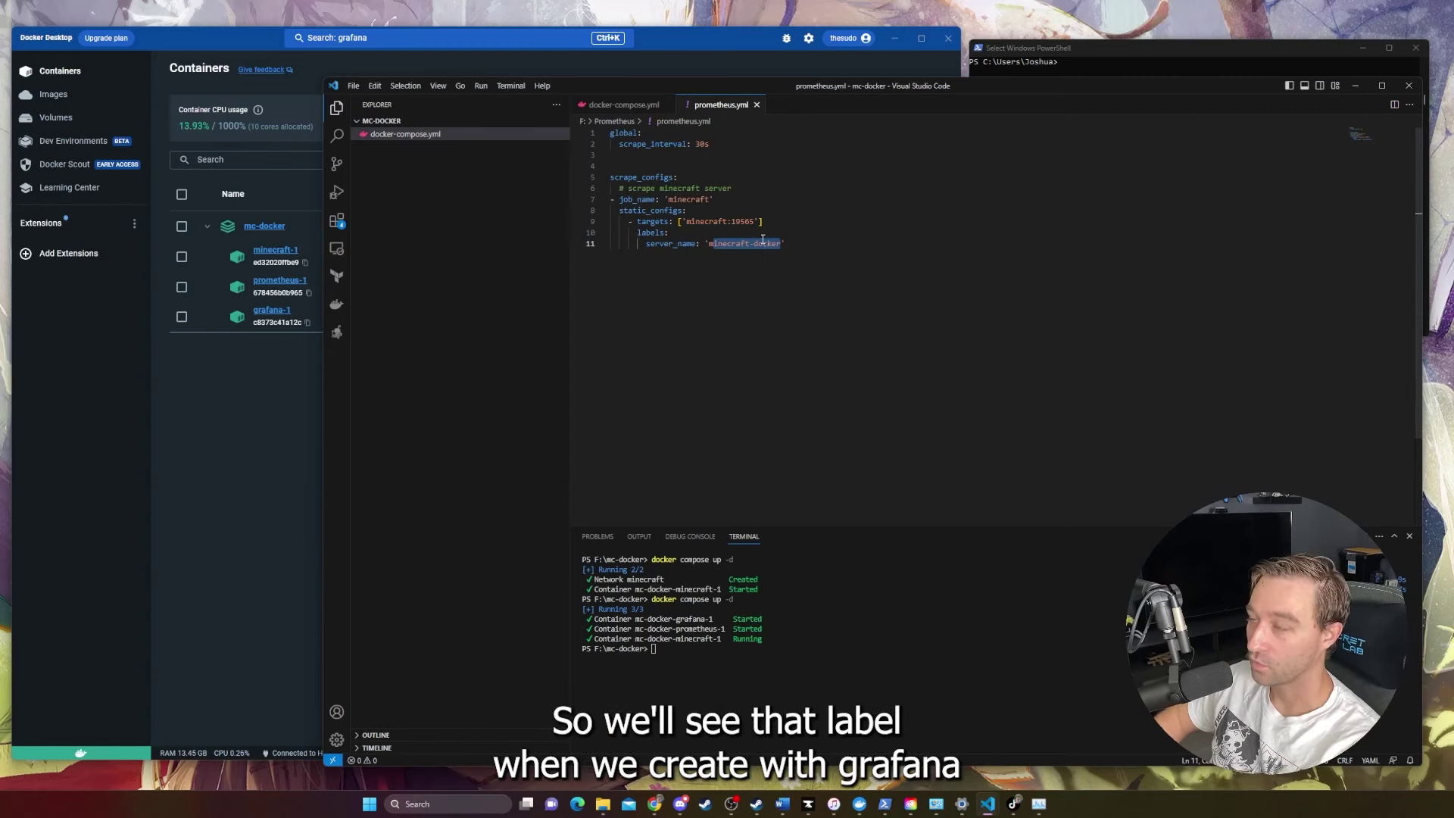
left_click(745, 230)
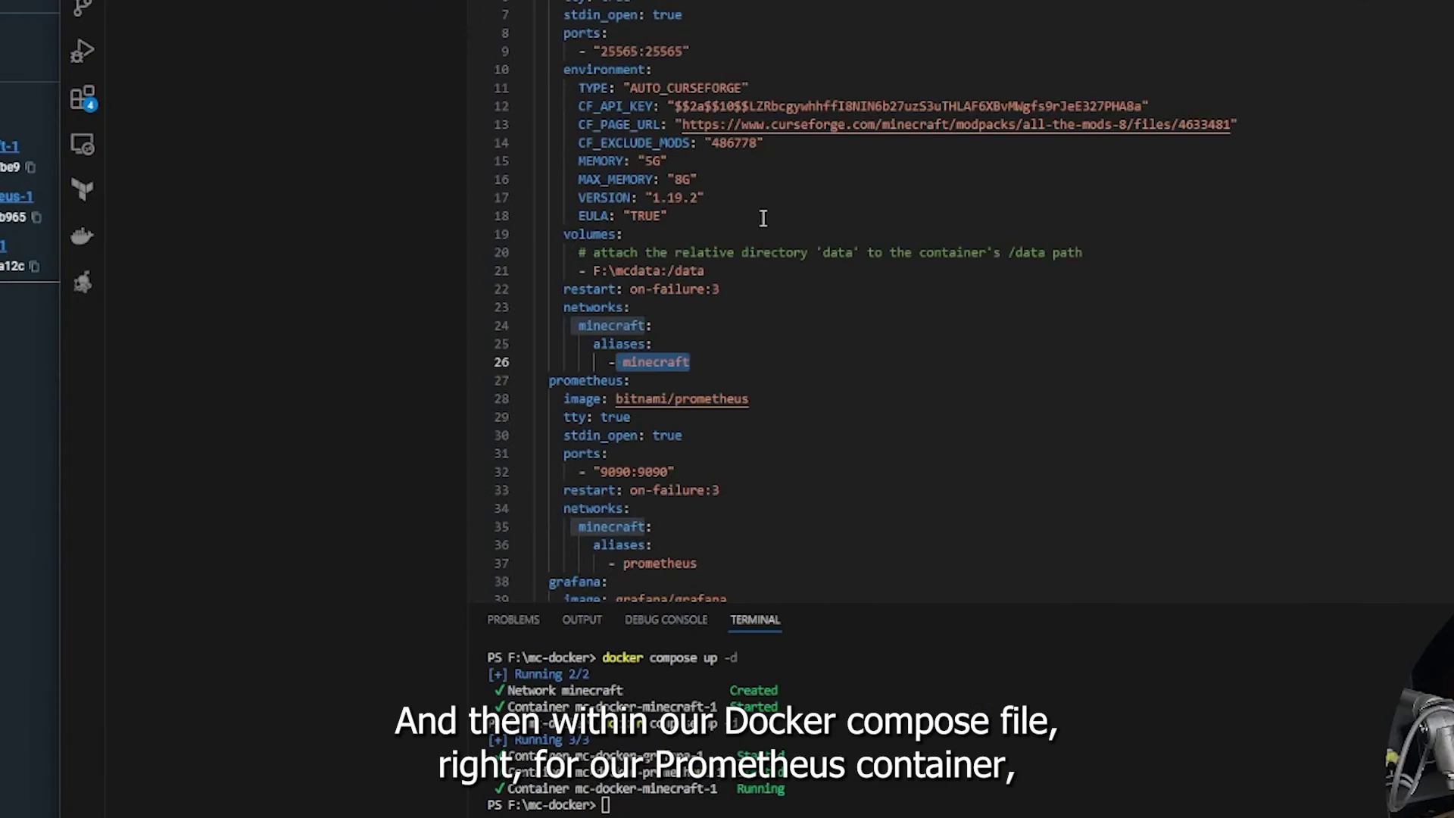
left_click(753, 124)
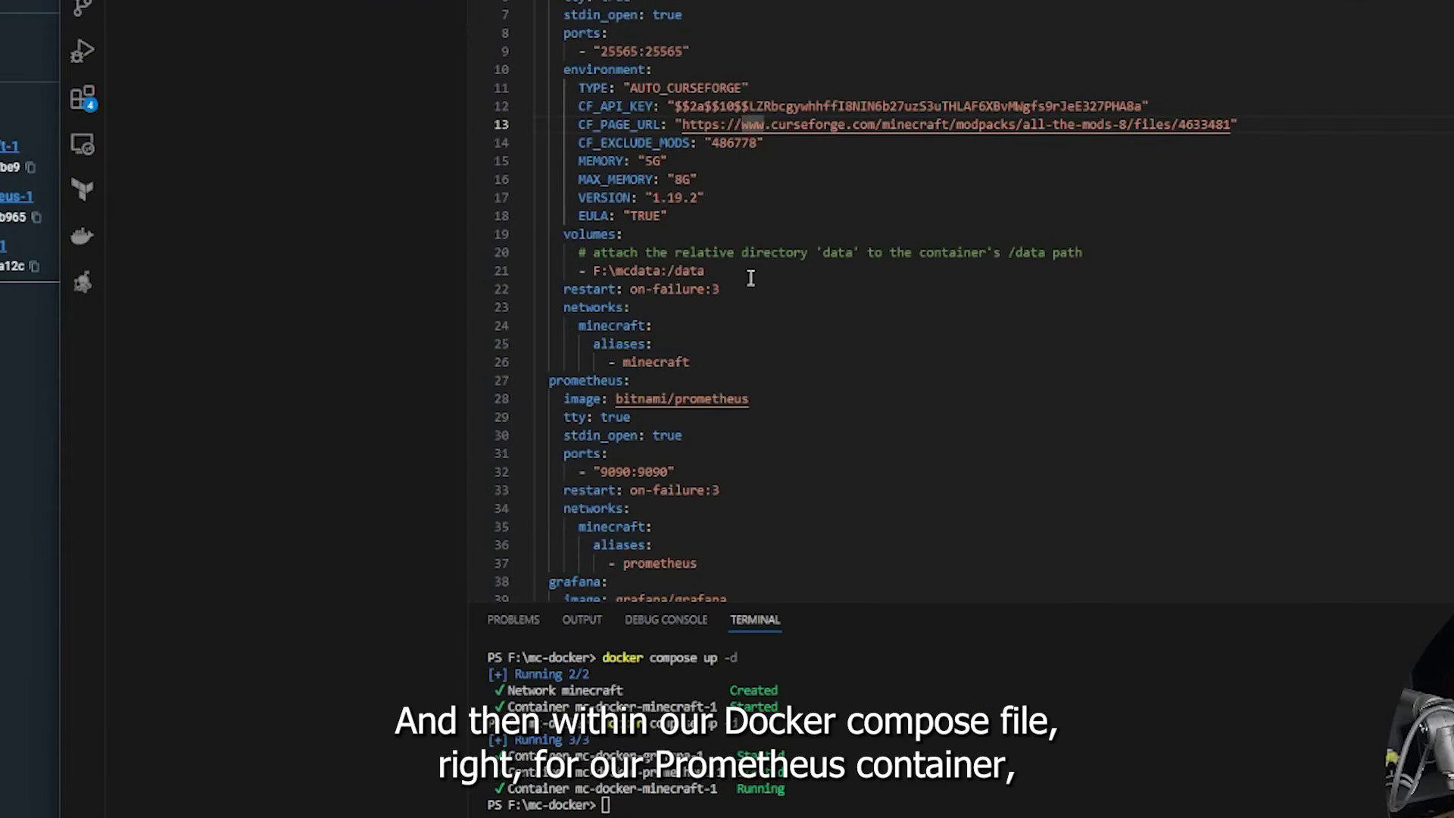
Copy the minecraft service's volumes block and paste it under the prometheus ports
scroll(724, 348, "up", 1)
scroll(693, 351, "down", 2)
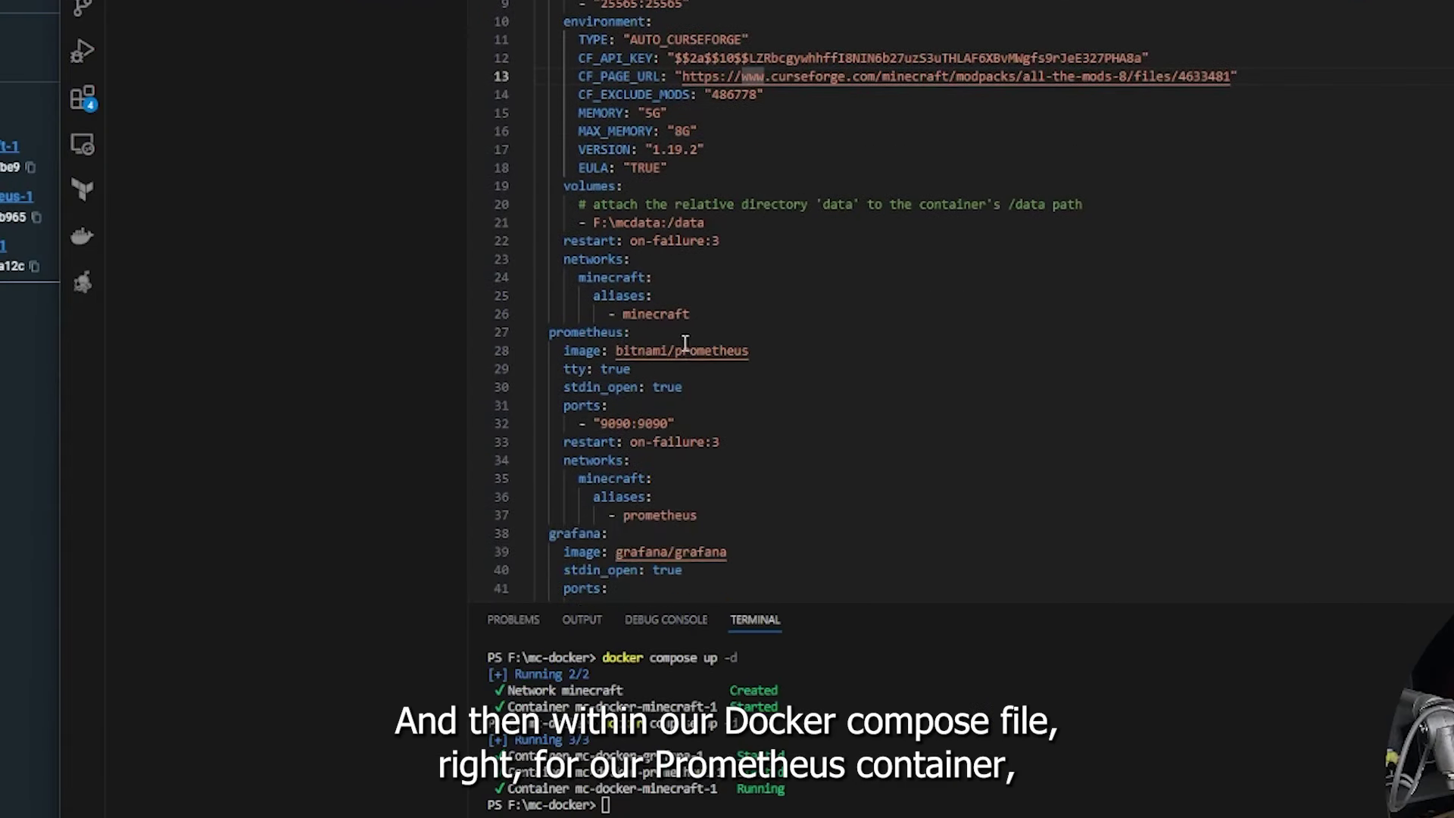
scroll(631, 199, "down", 1)
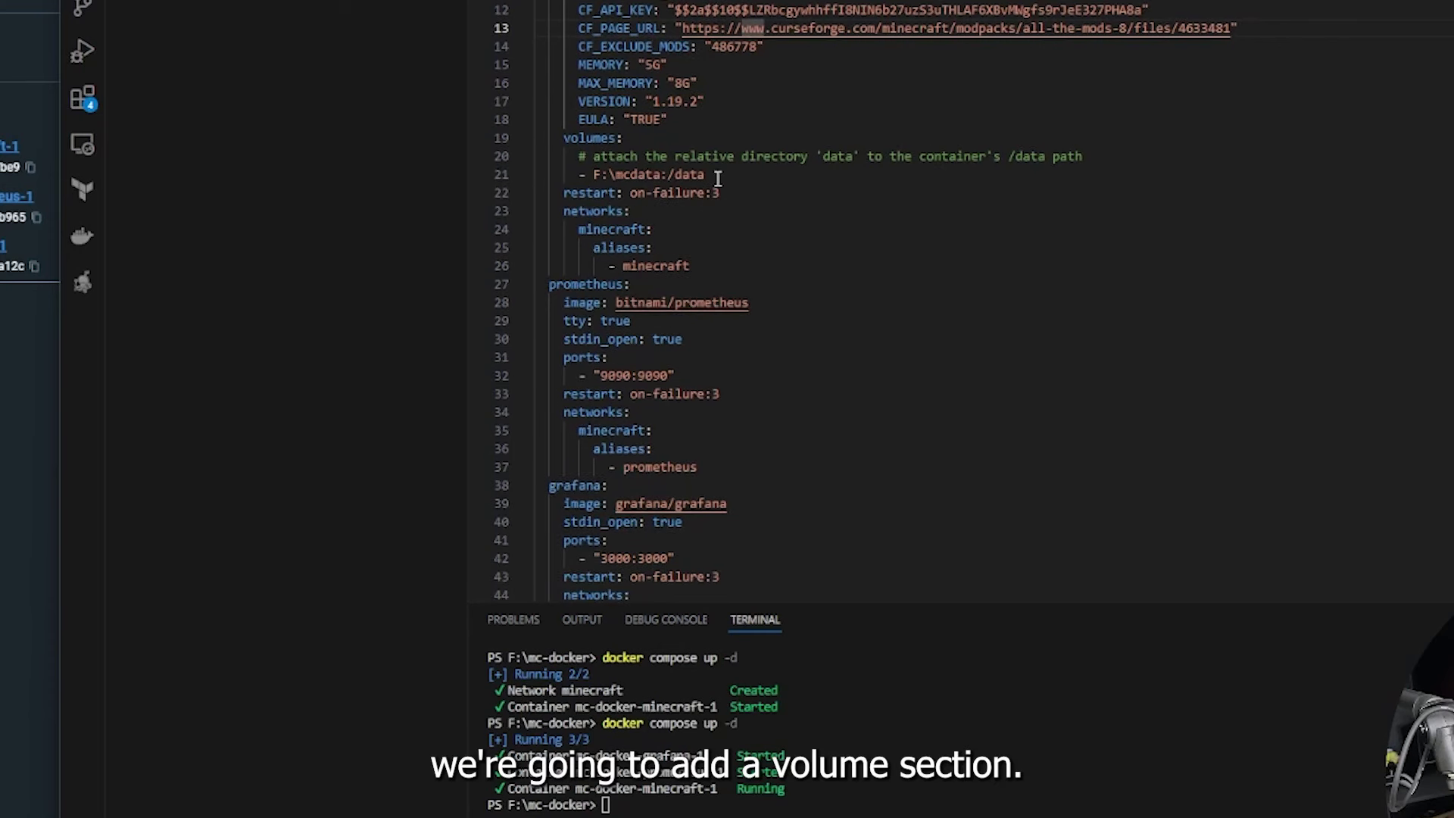
left_click_drag(706, 175, 533, 139)
key("ctrl+c")
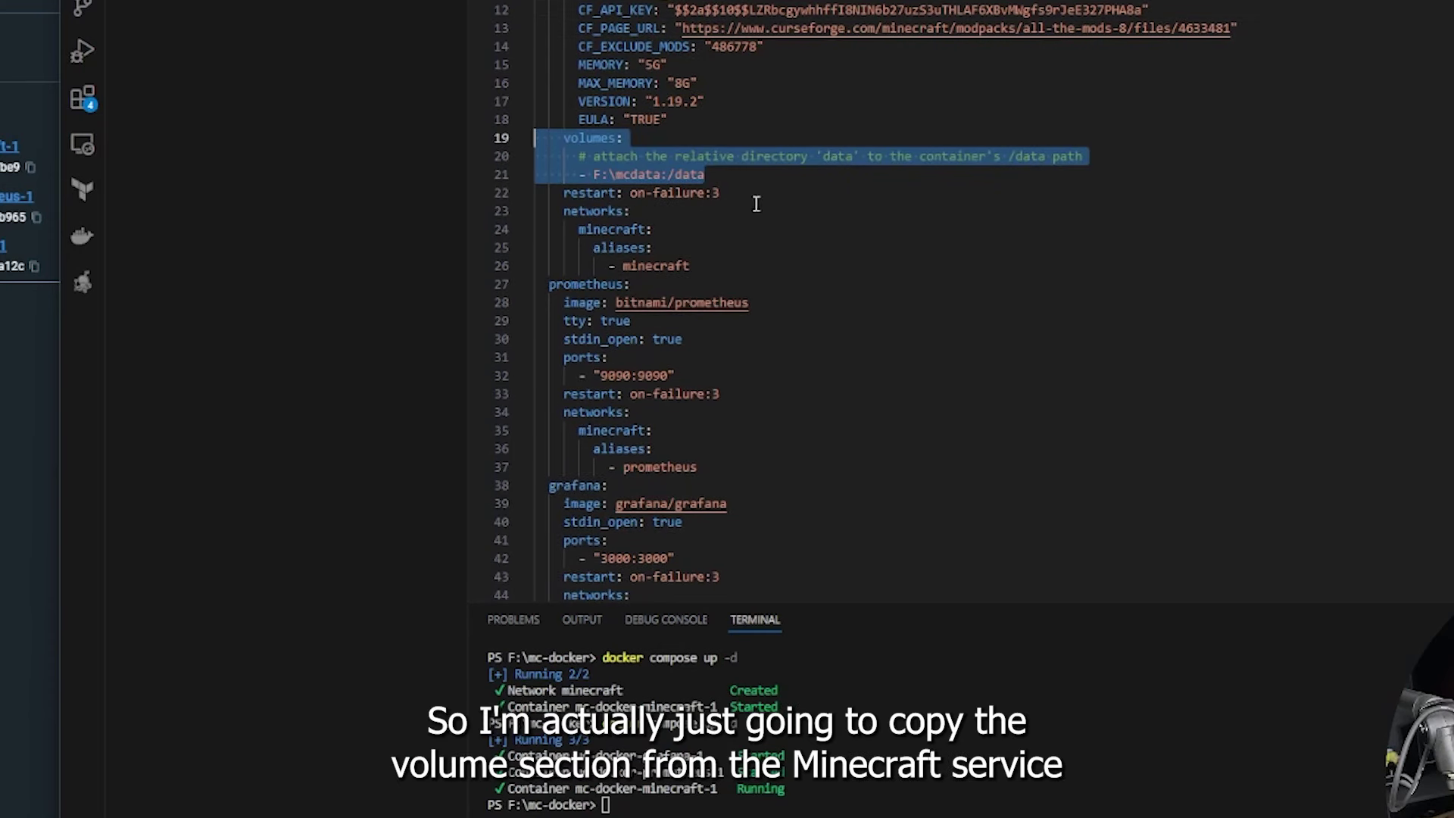
scroll(757, 199, "up", 3)
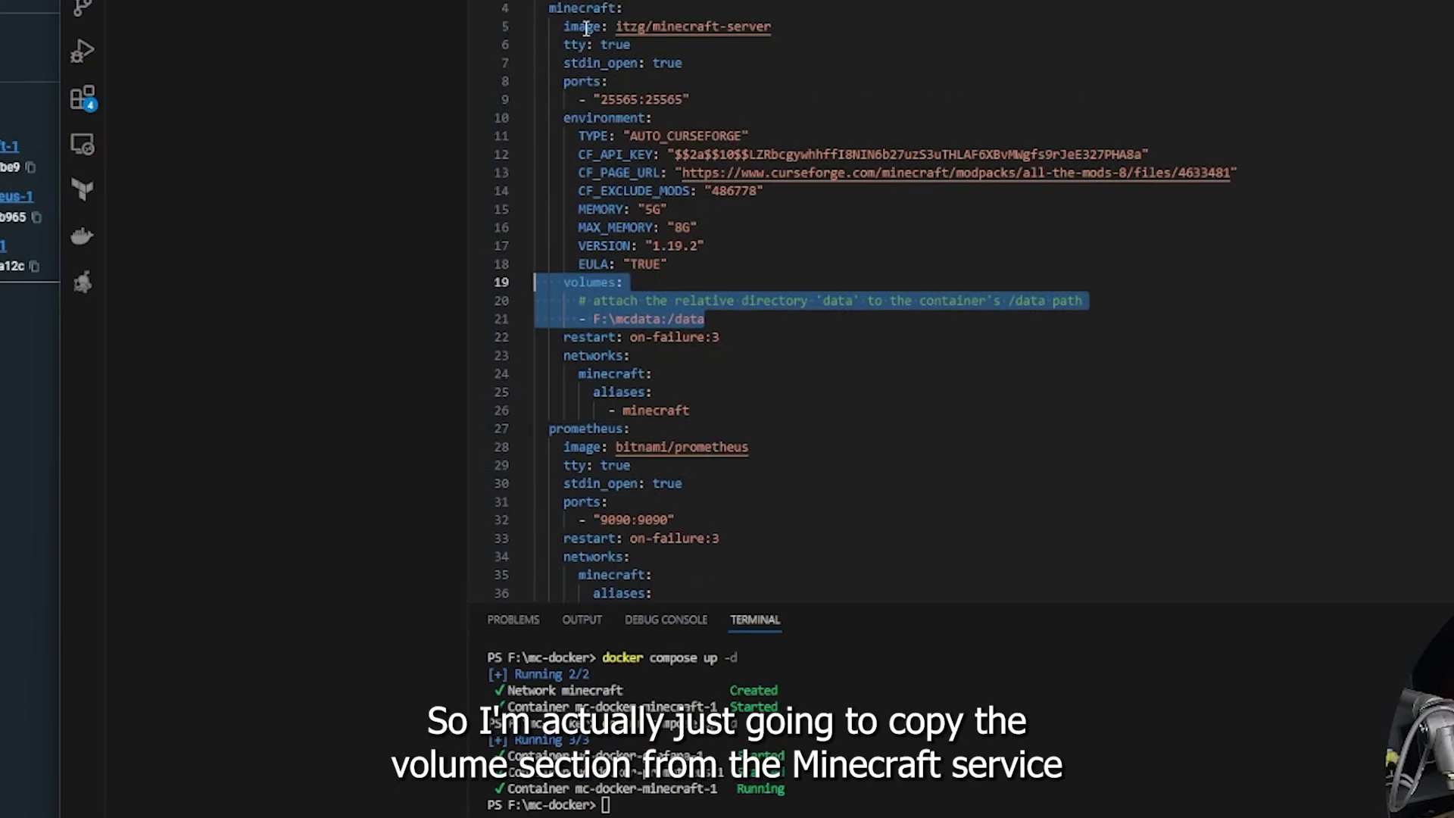
scroll(627, 151, "down", 3)
scroll(634, 291, "down", 1)
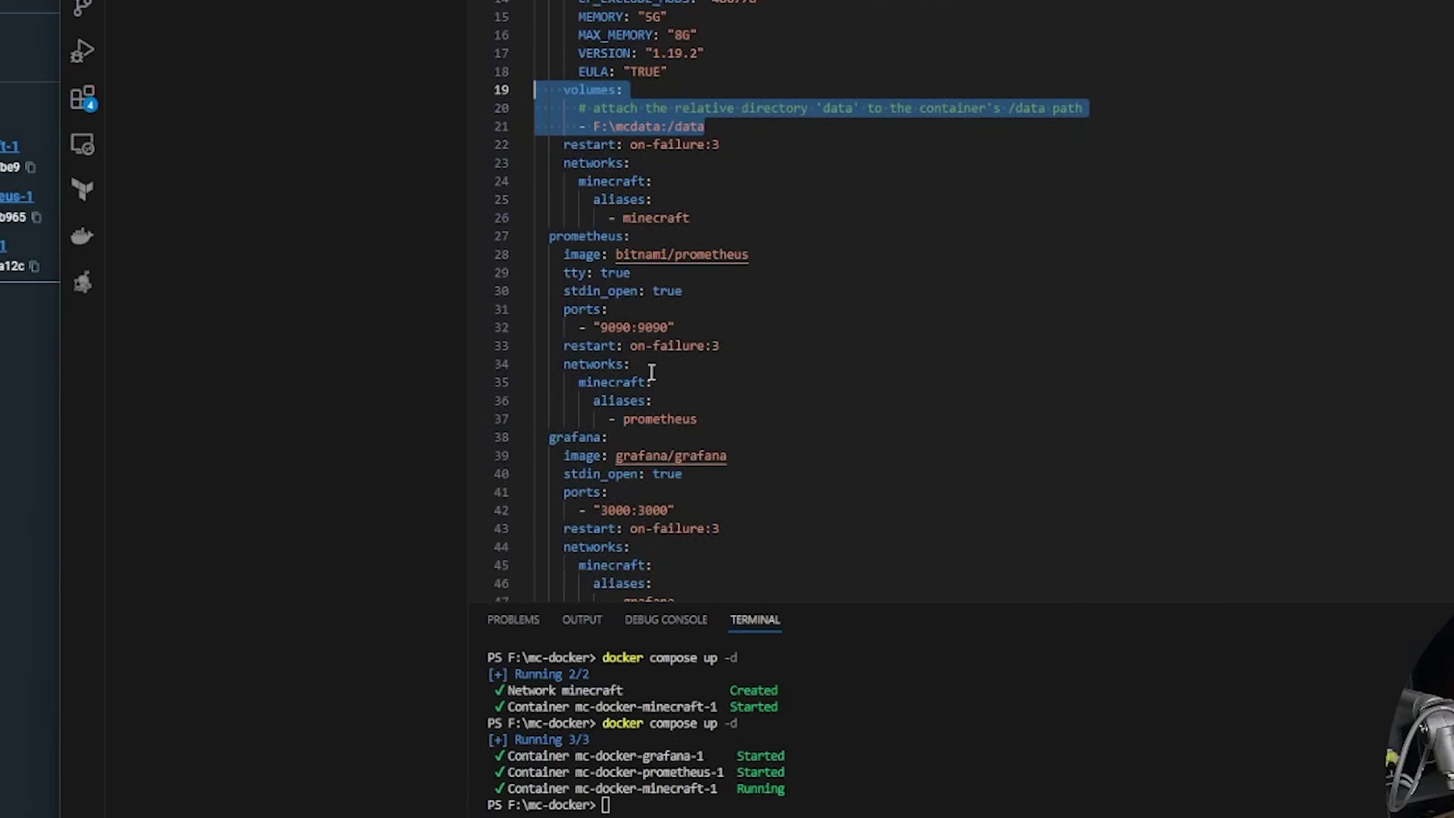
left_click(689, 326)
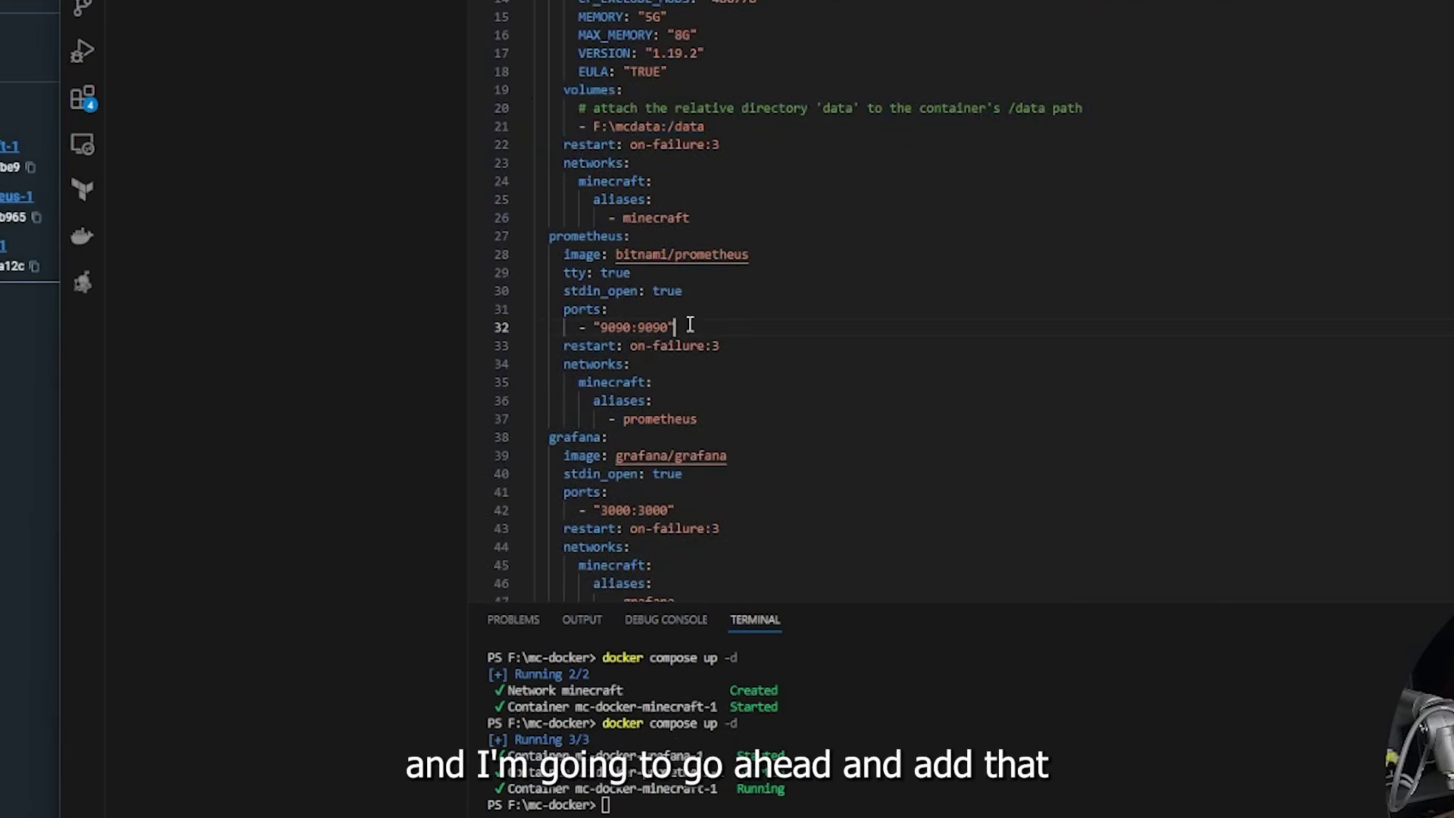
key("Return")
key("BackSpace")
key("BackSpace")
key("BackSpace")
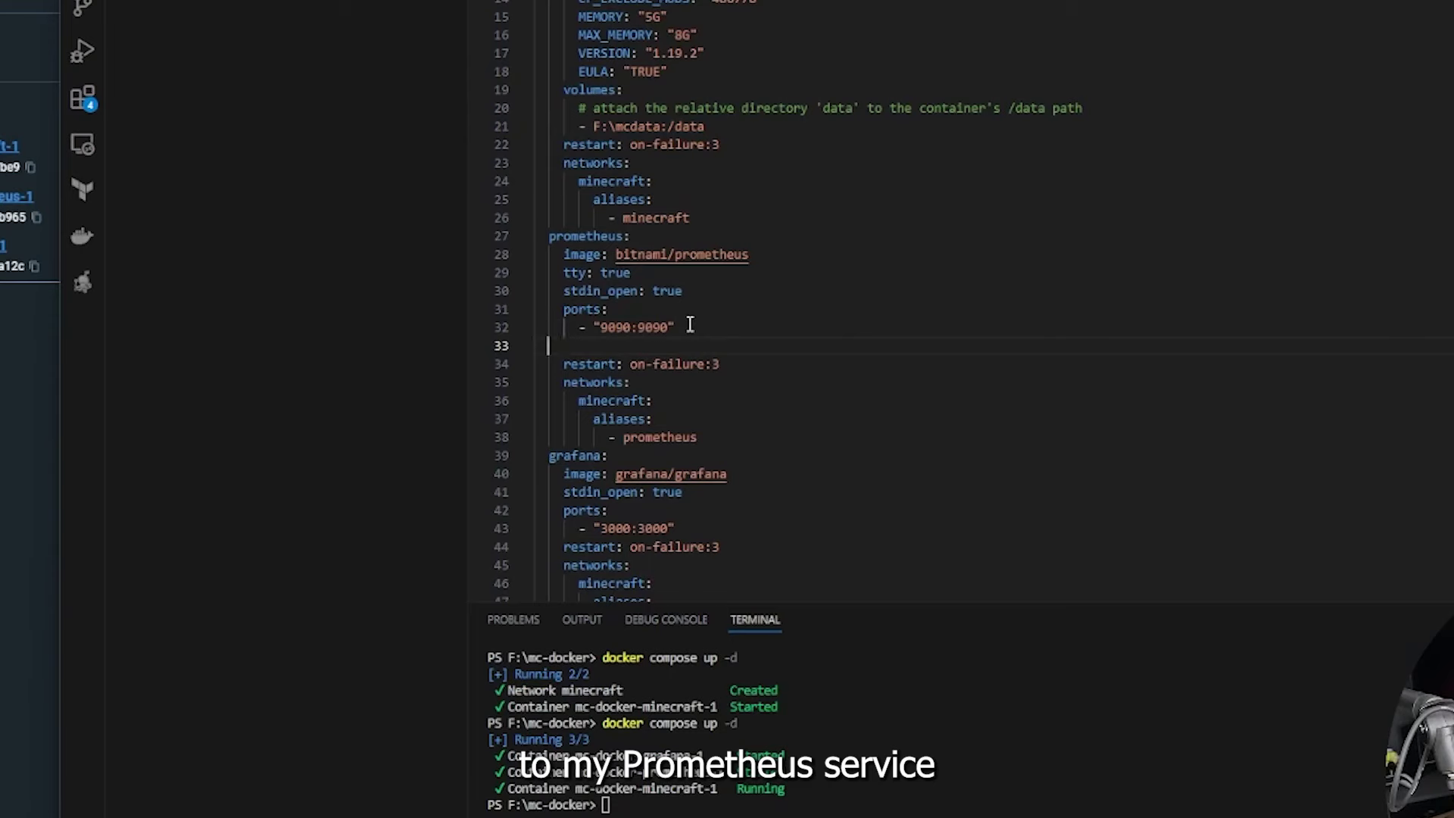
key("ctrl+v")
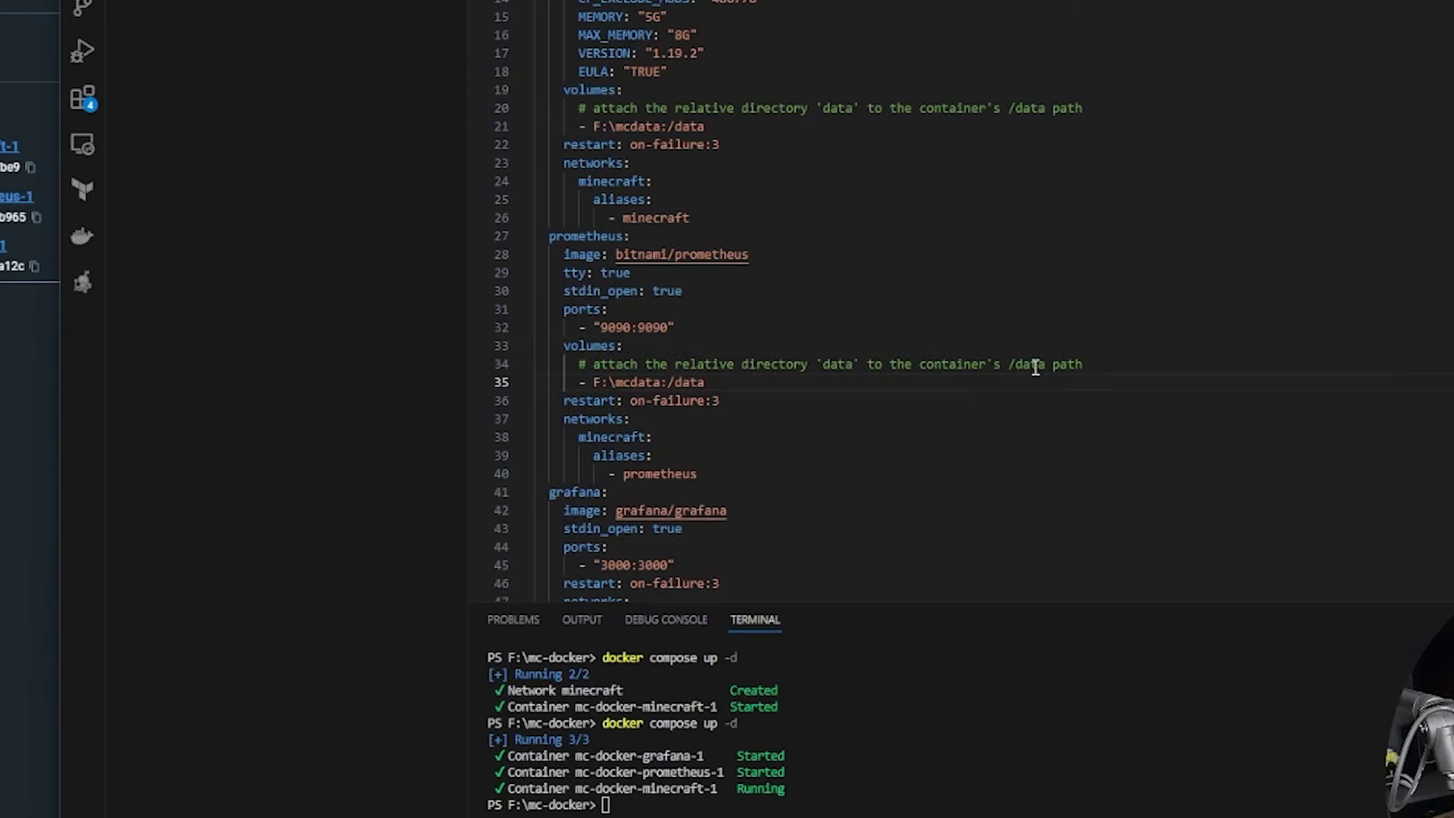
Change the pasted volume to F:\prometheus\prometheus.yml:/etc/prometheus/prometheus.yml
left_click(664, 383)
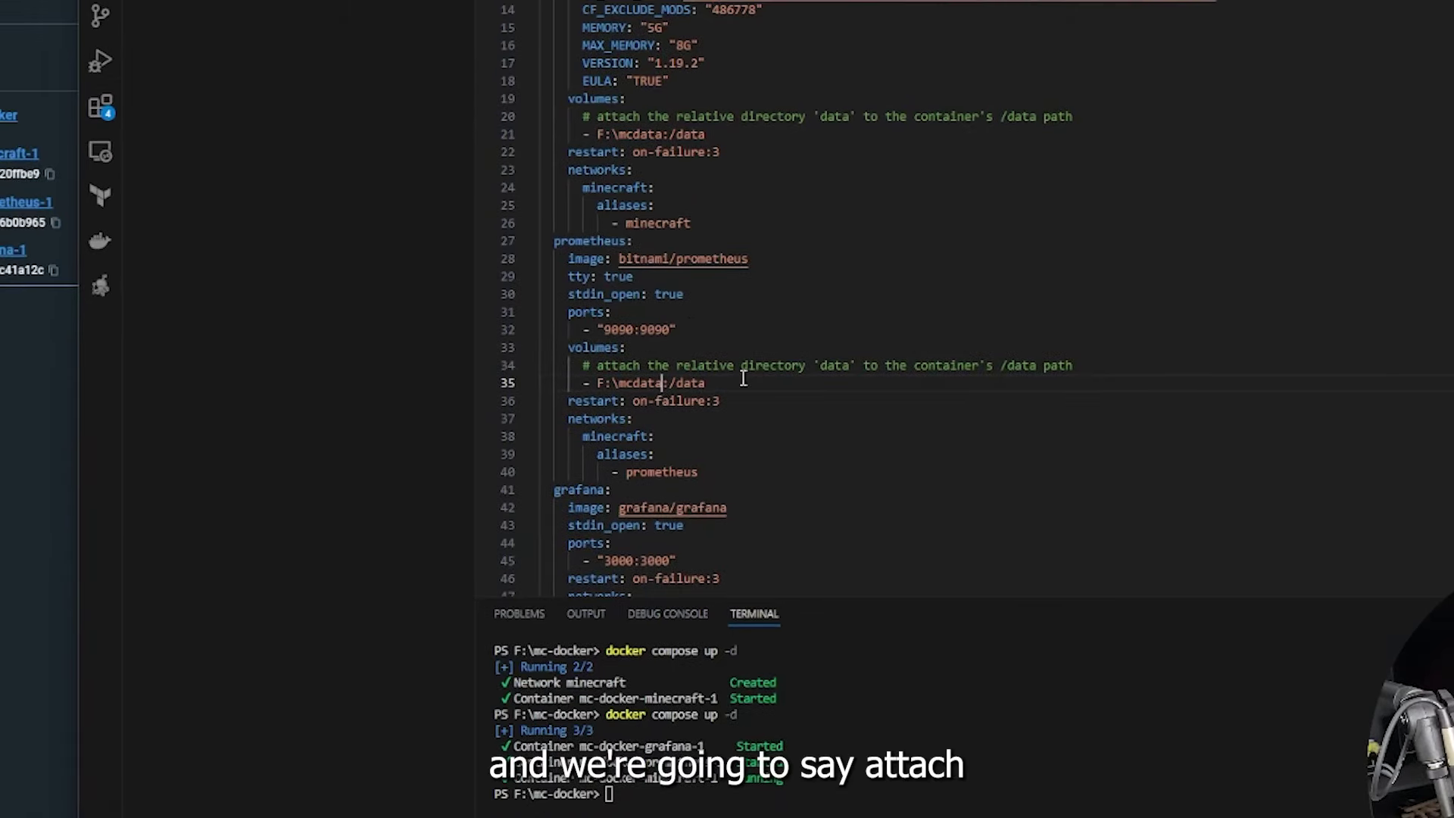
key("BackSpace")
key("BackSpace")
key("BackSpace")
key("BackSpace")
key("BackSpace")
key("BackSpace")
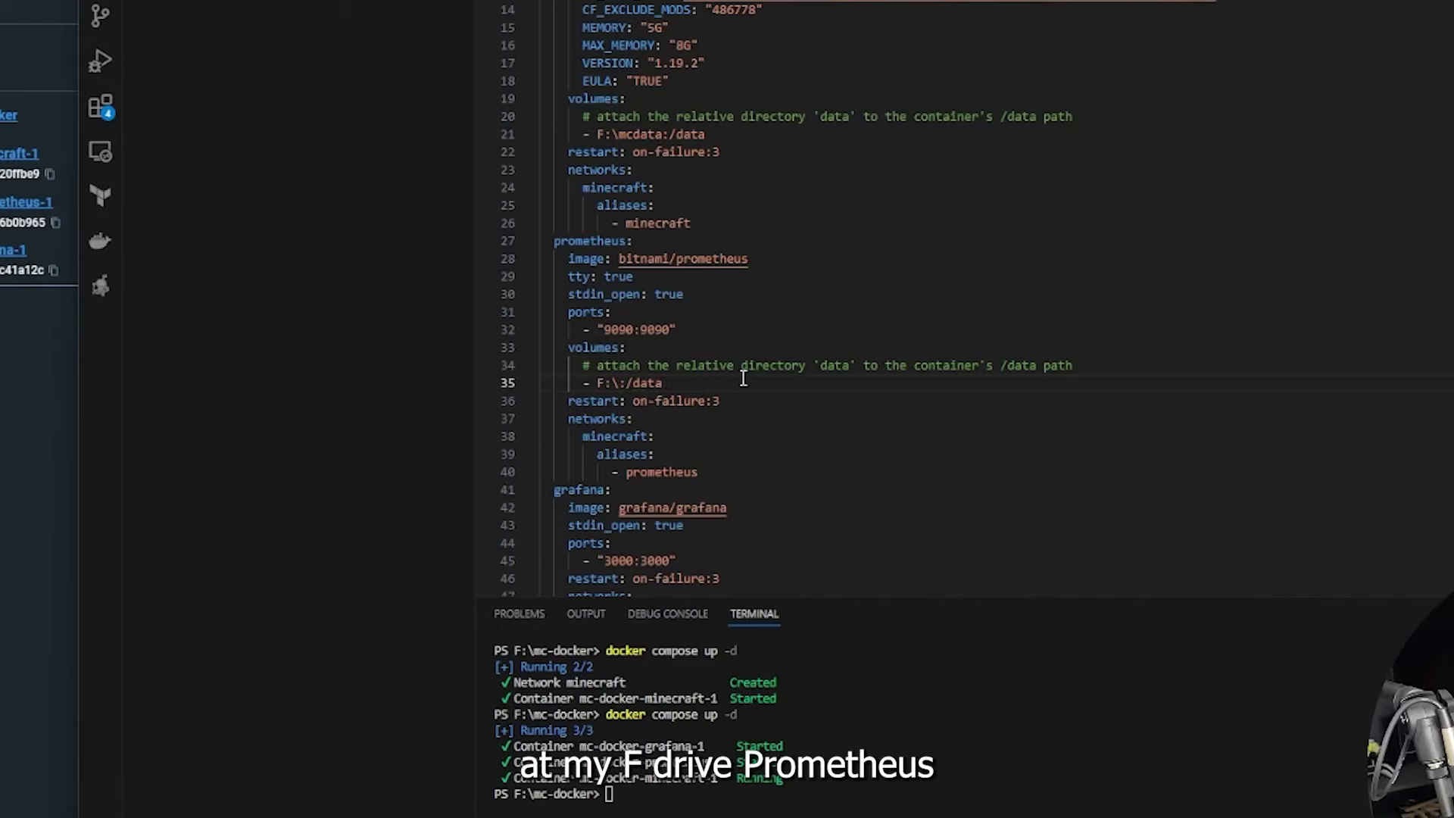
type("Pr")
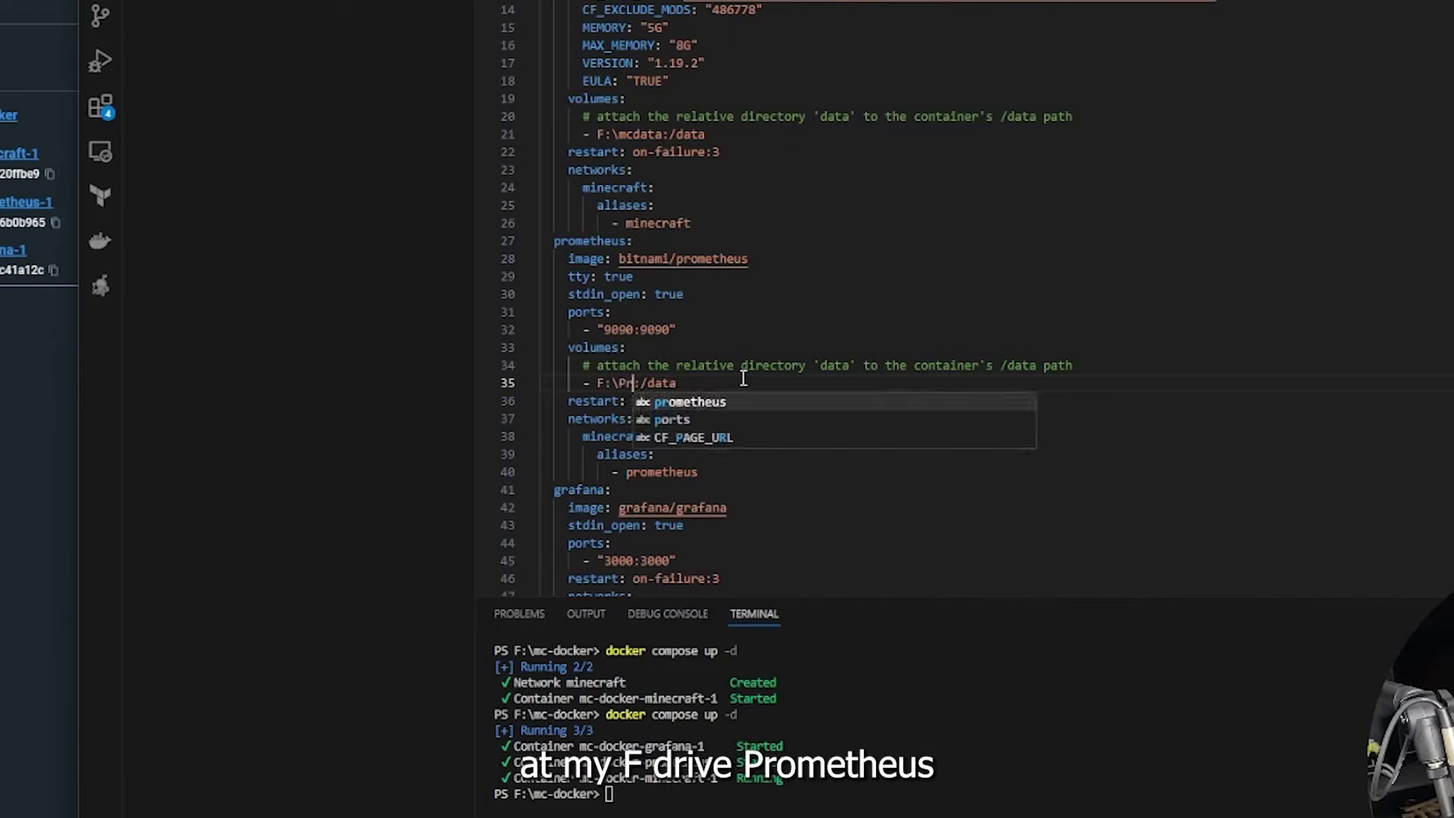
key("Tab")
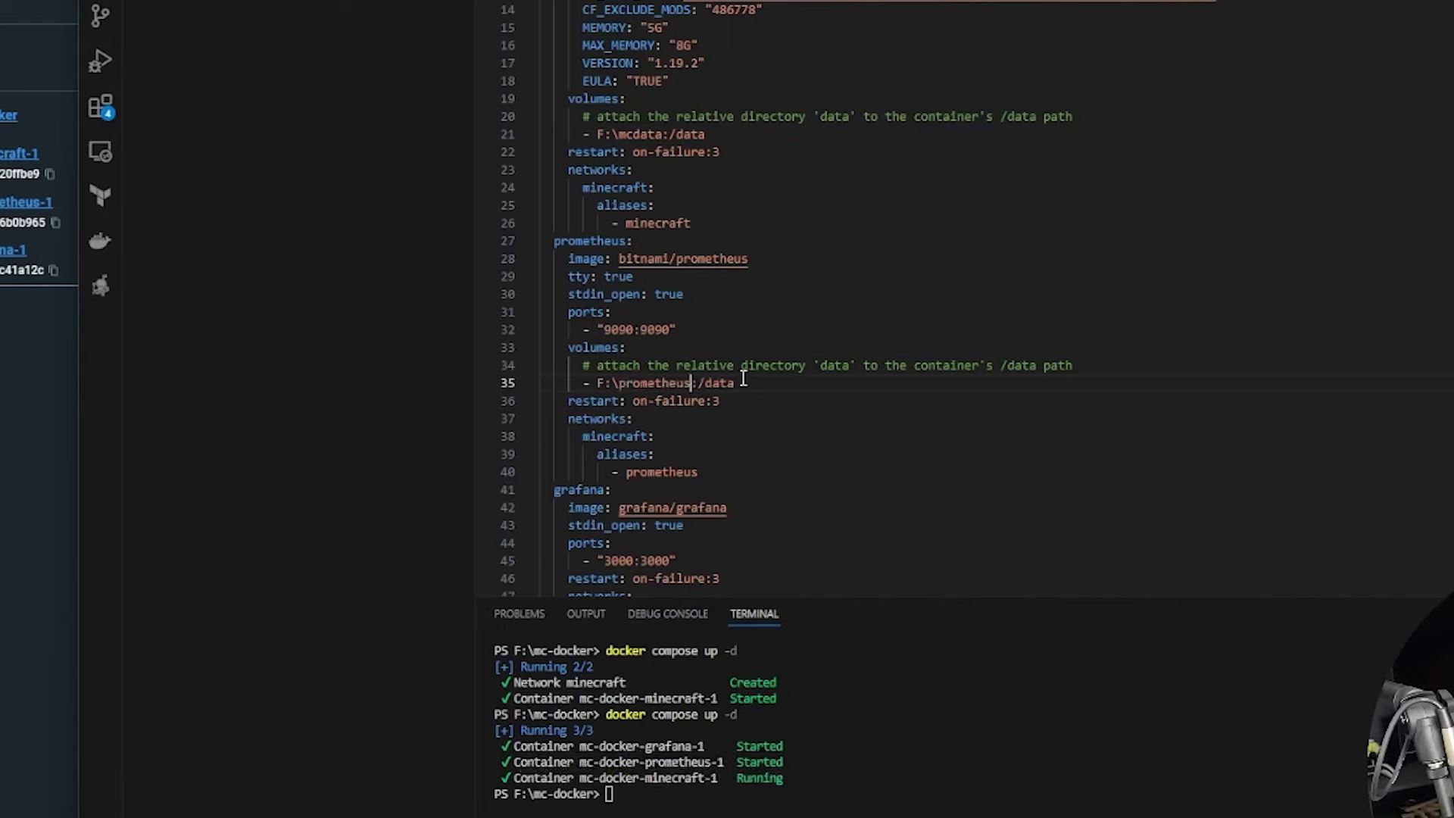
type("\\promet")
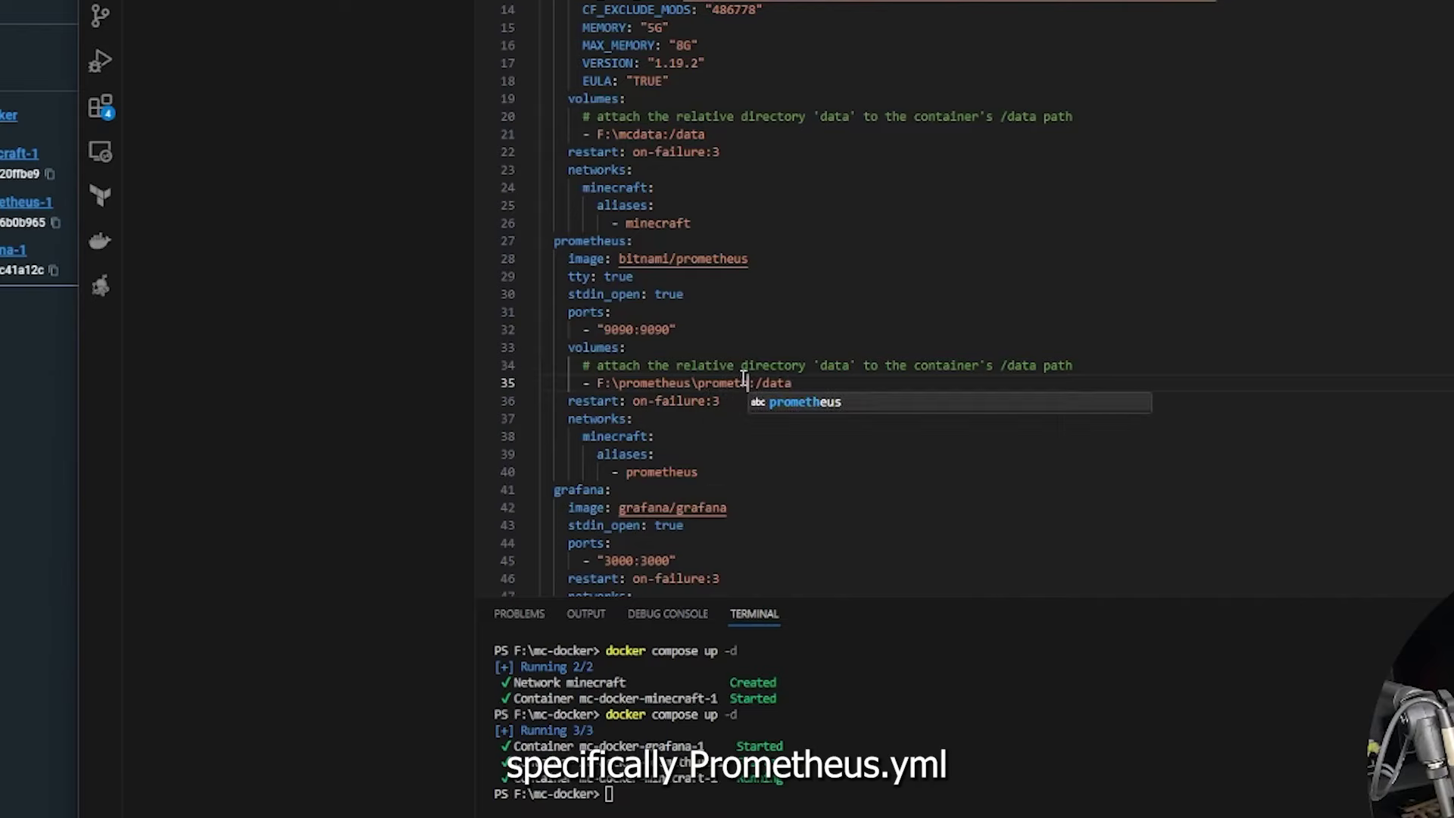
type("heus")
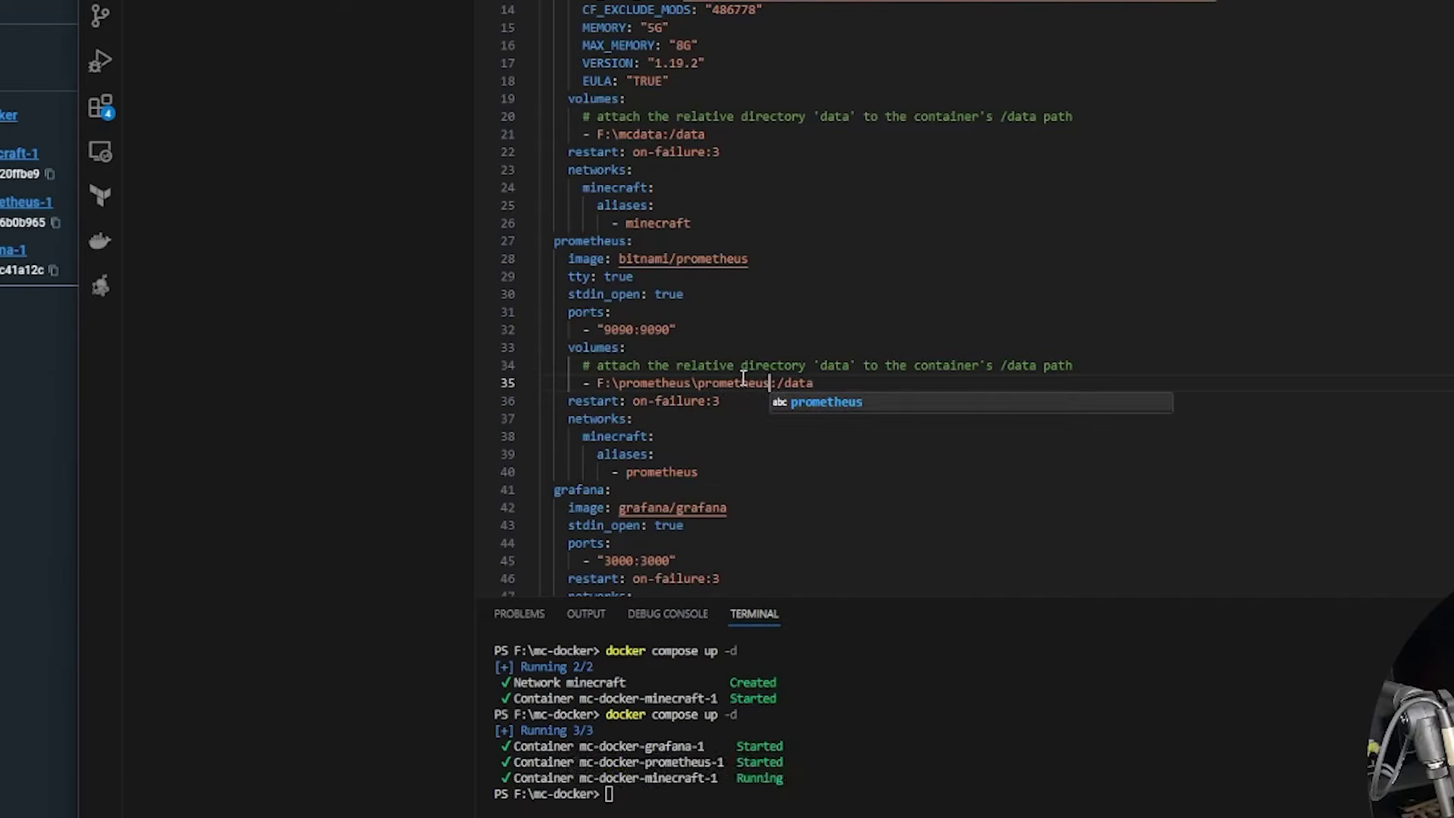
type(".yml")
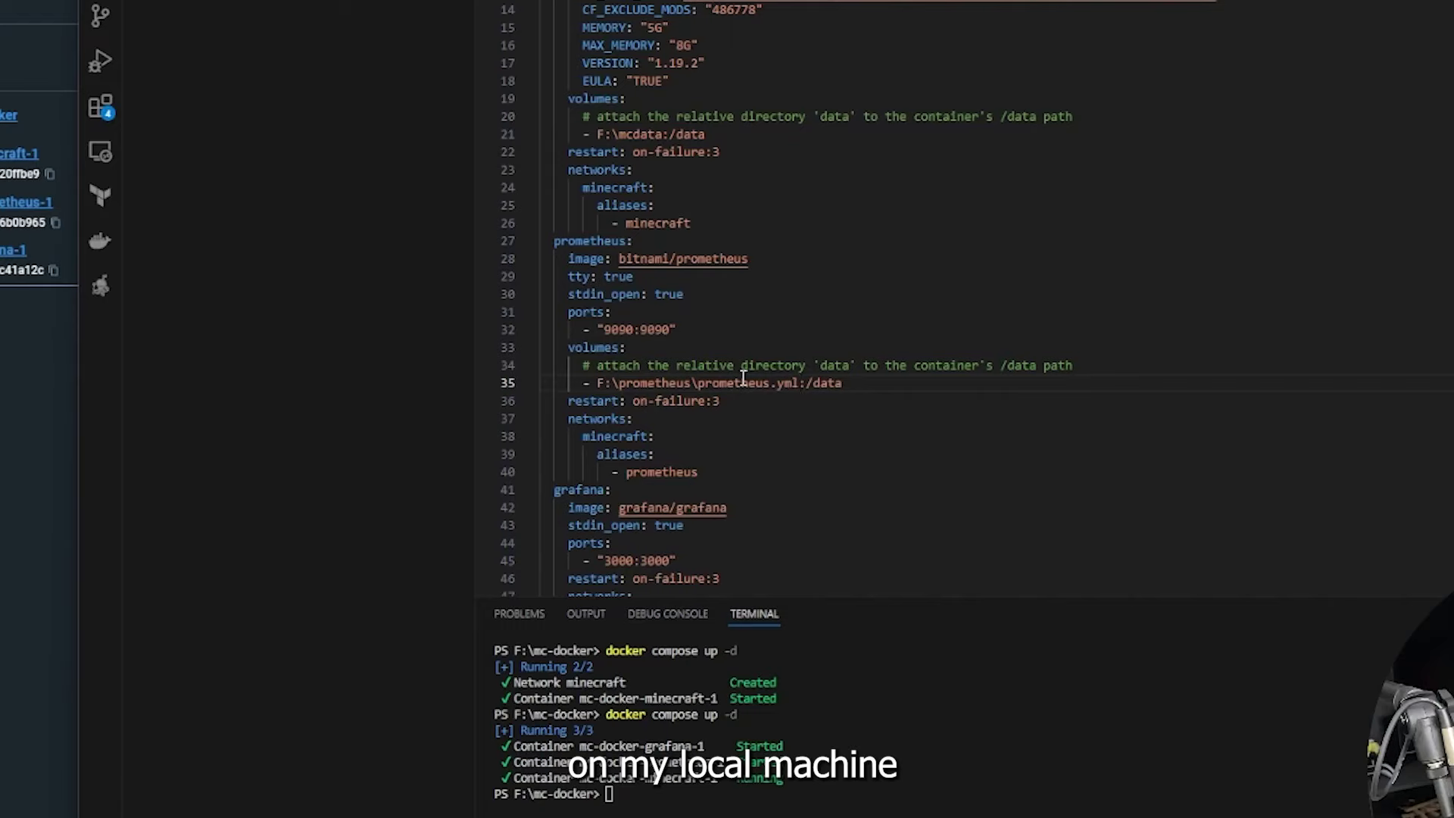
left_click(842, 383)
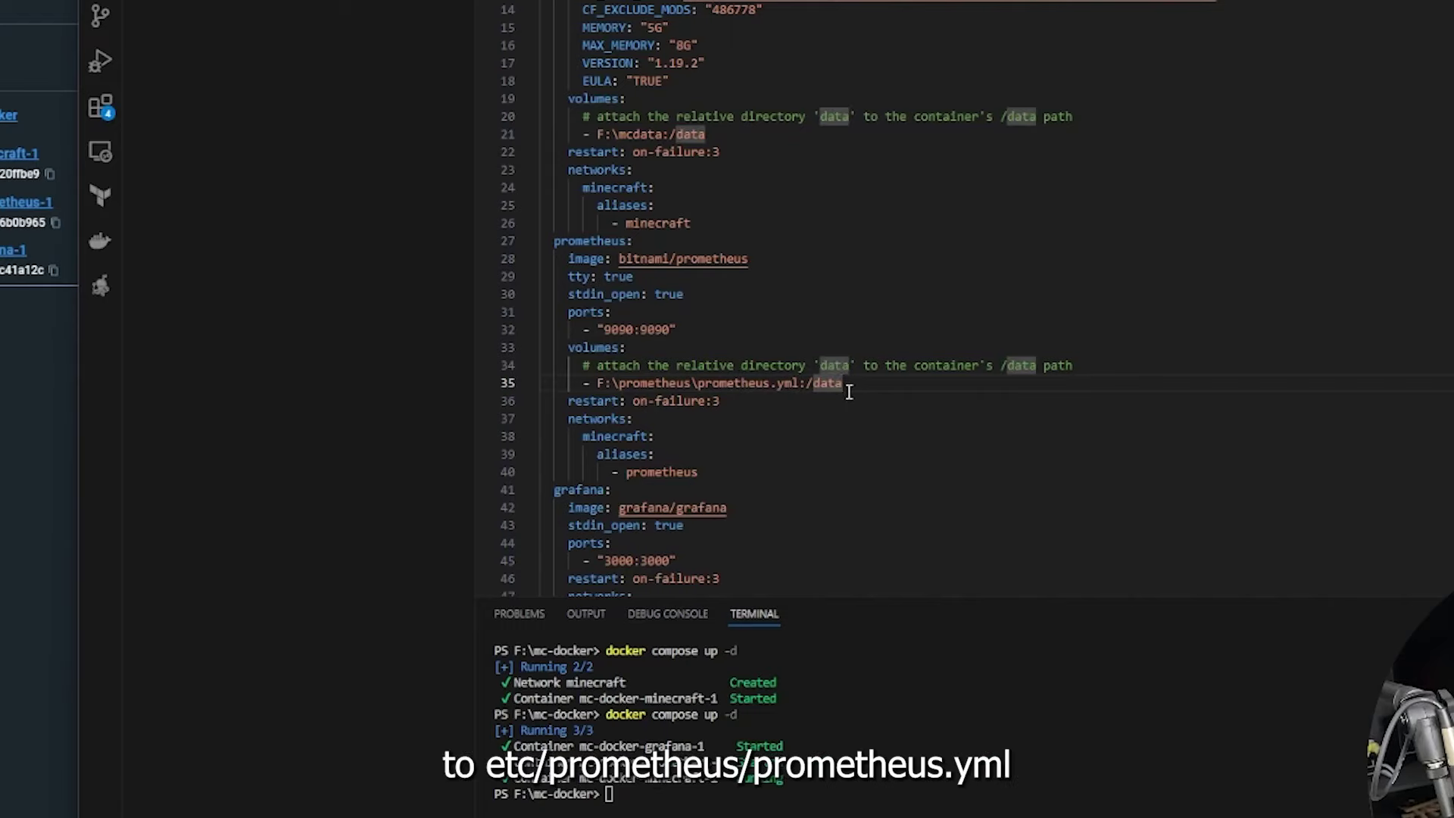
key("BackSpace")
key("BackSpace")
key("BackSpace")
key("BackSpace")
type("etc/prome")
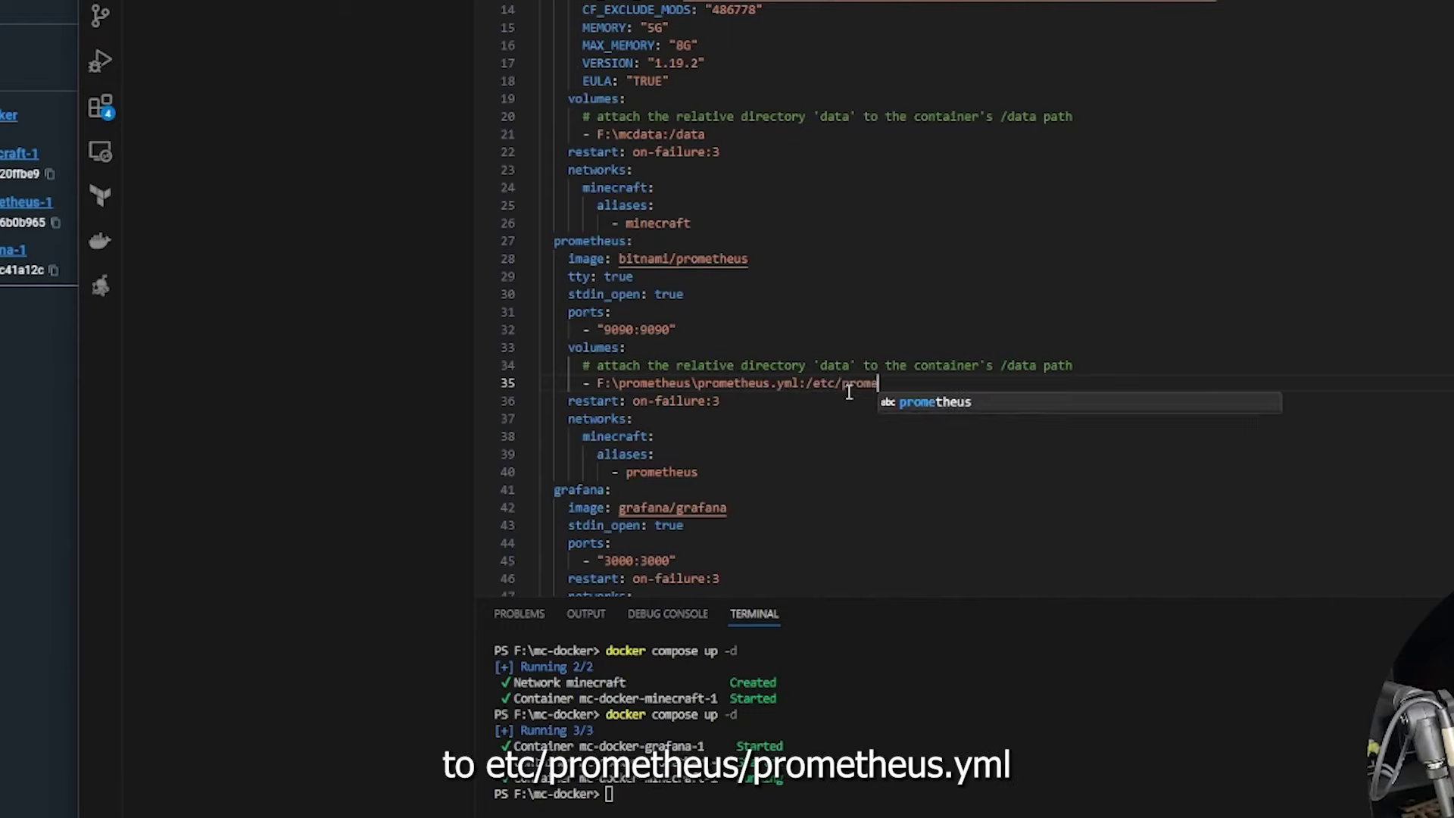
key("Tab")
type("/promet")
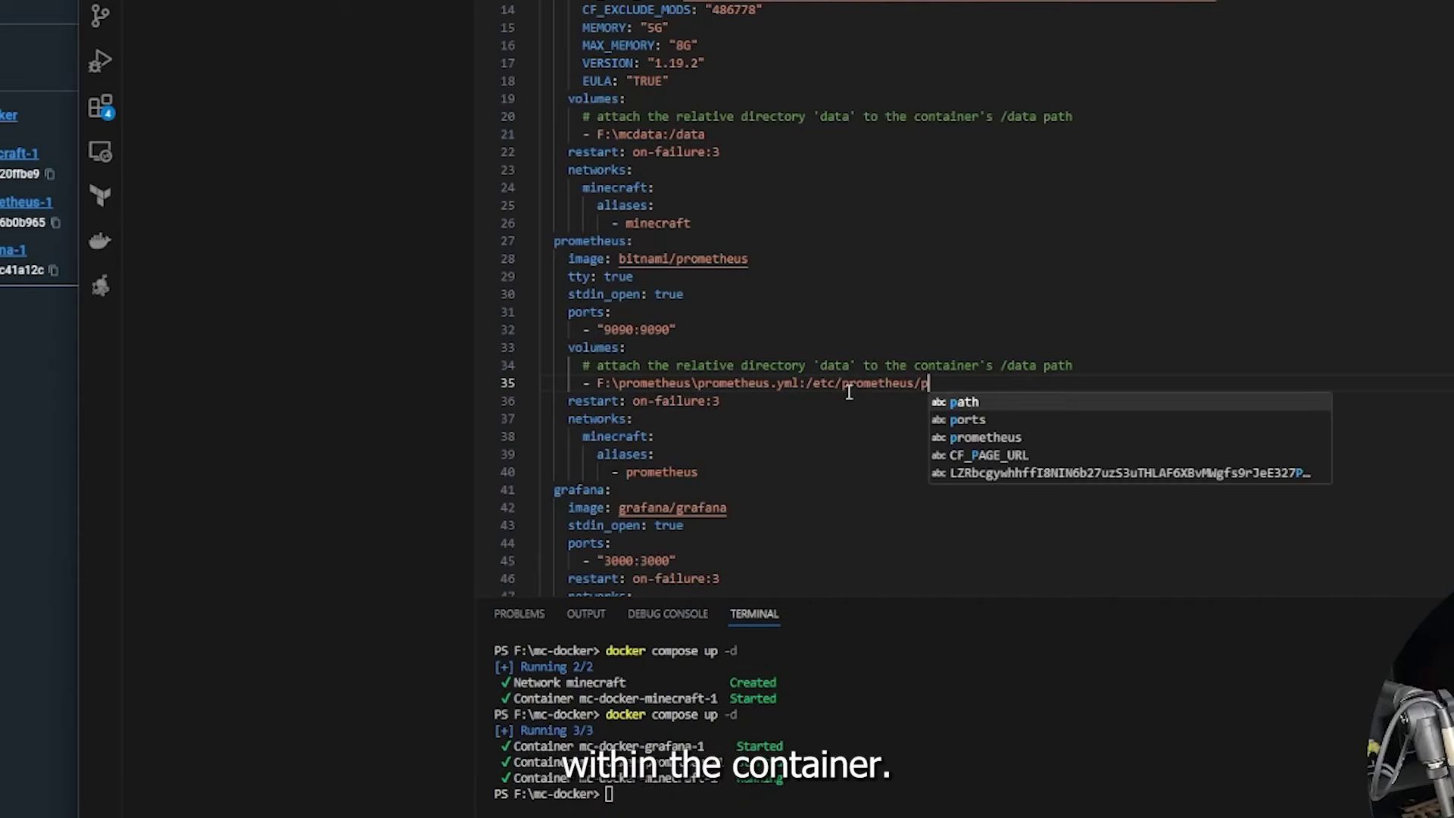
type("heus.ym")
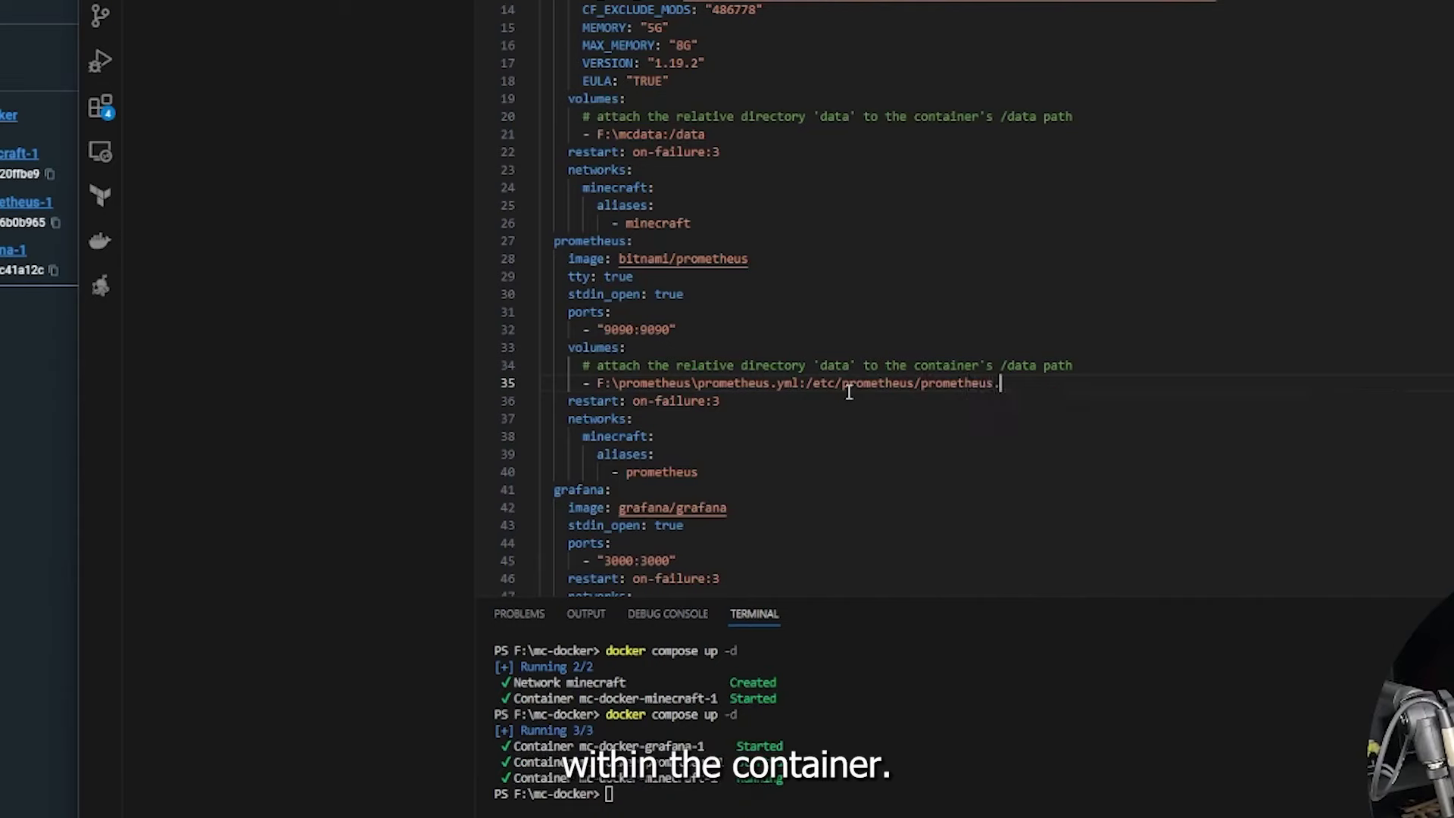
type("l")
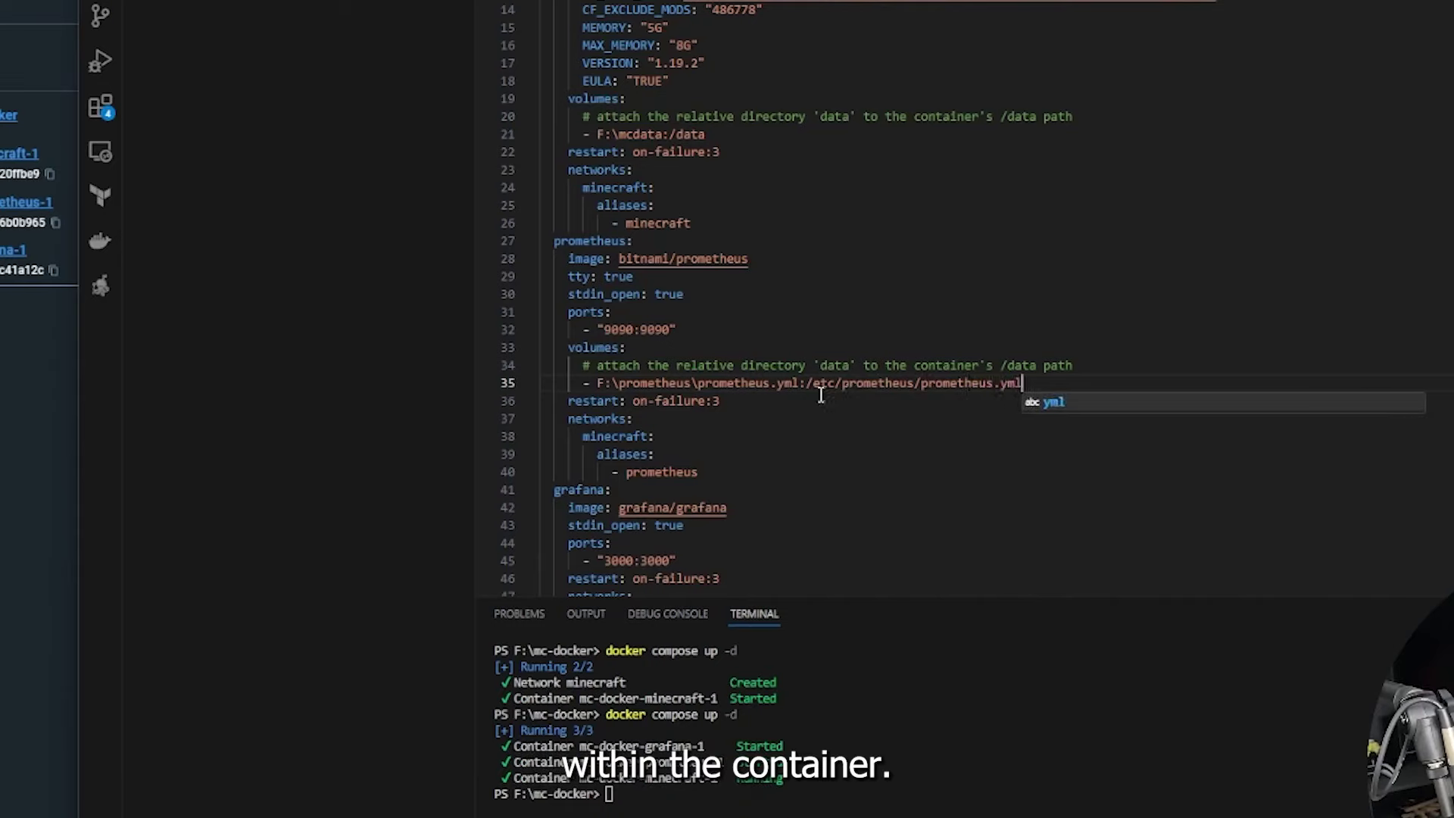
left_click(849, 391)
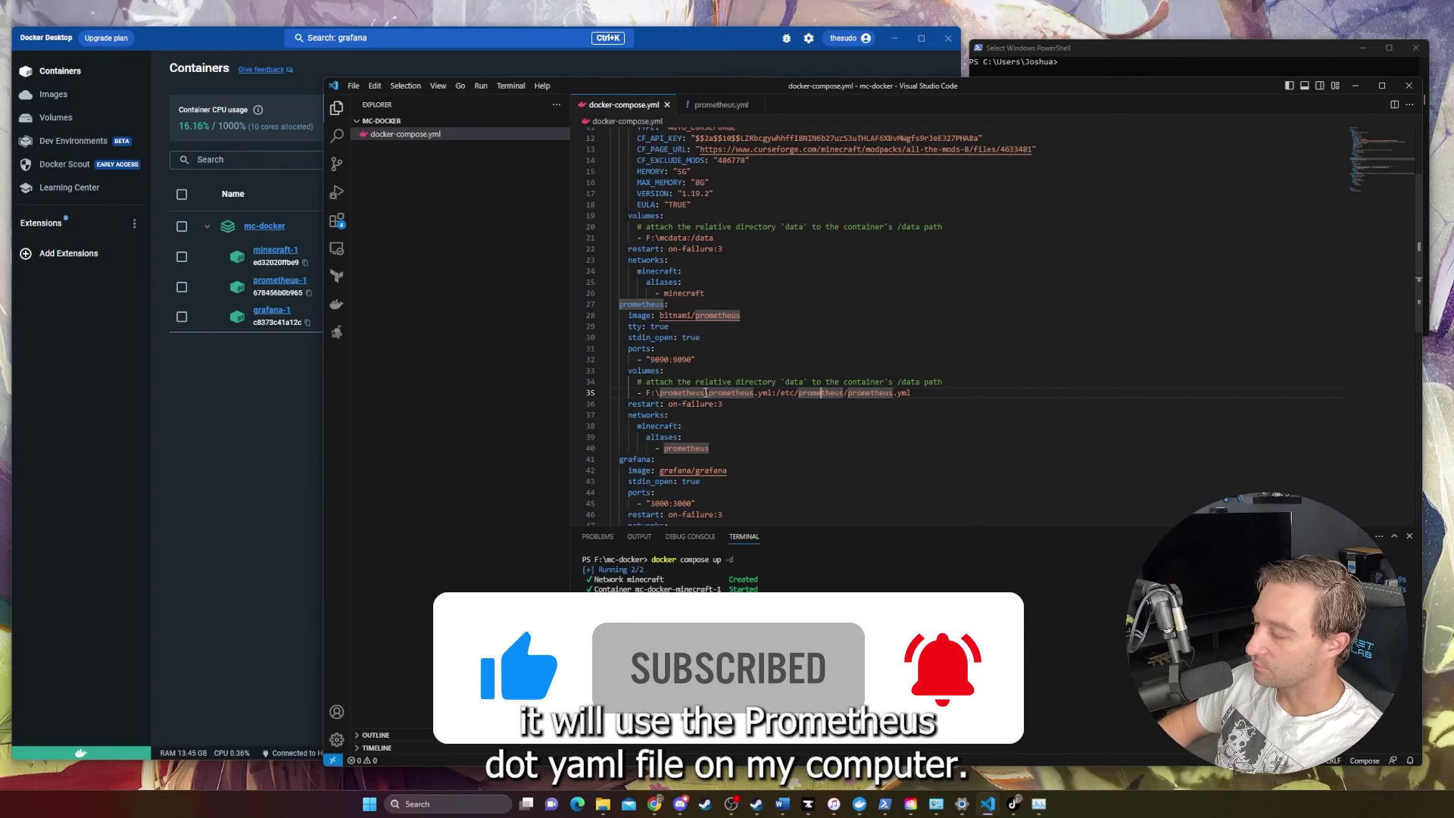
Add a 19565:19565 port to the minecraft service and save docker-compose.yml
left_click_drag(710, 392, 766, 393)
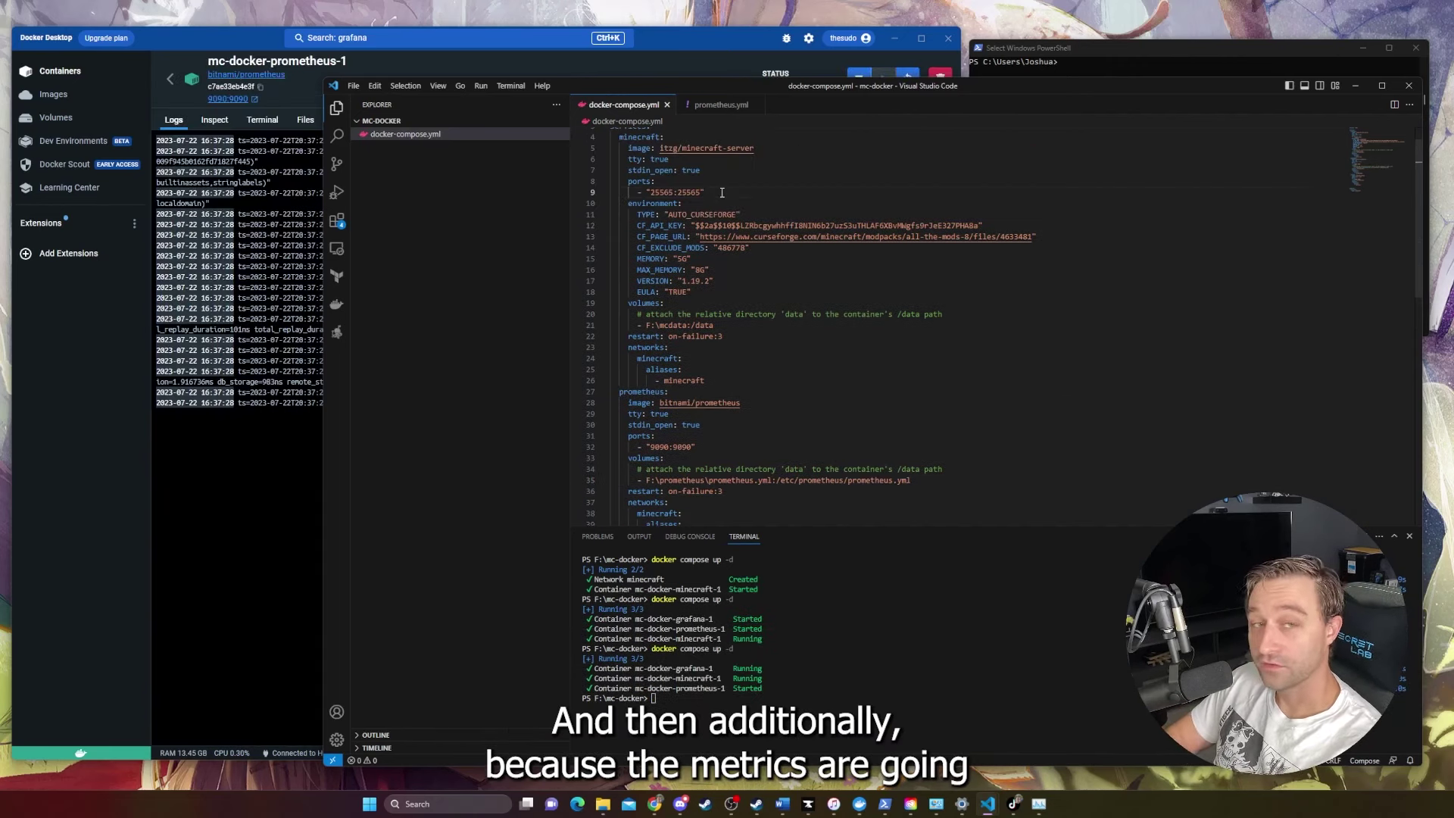
key("Return")
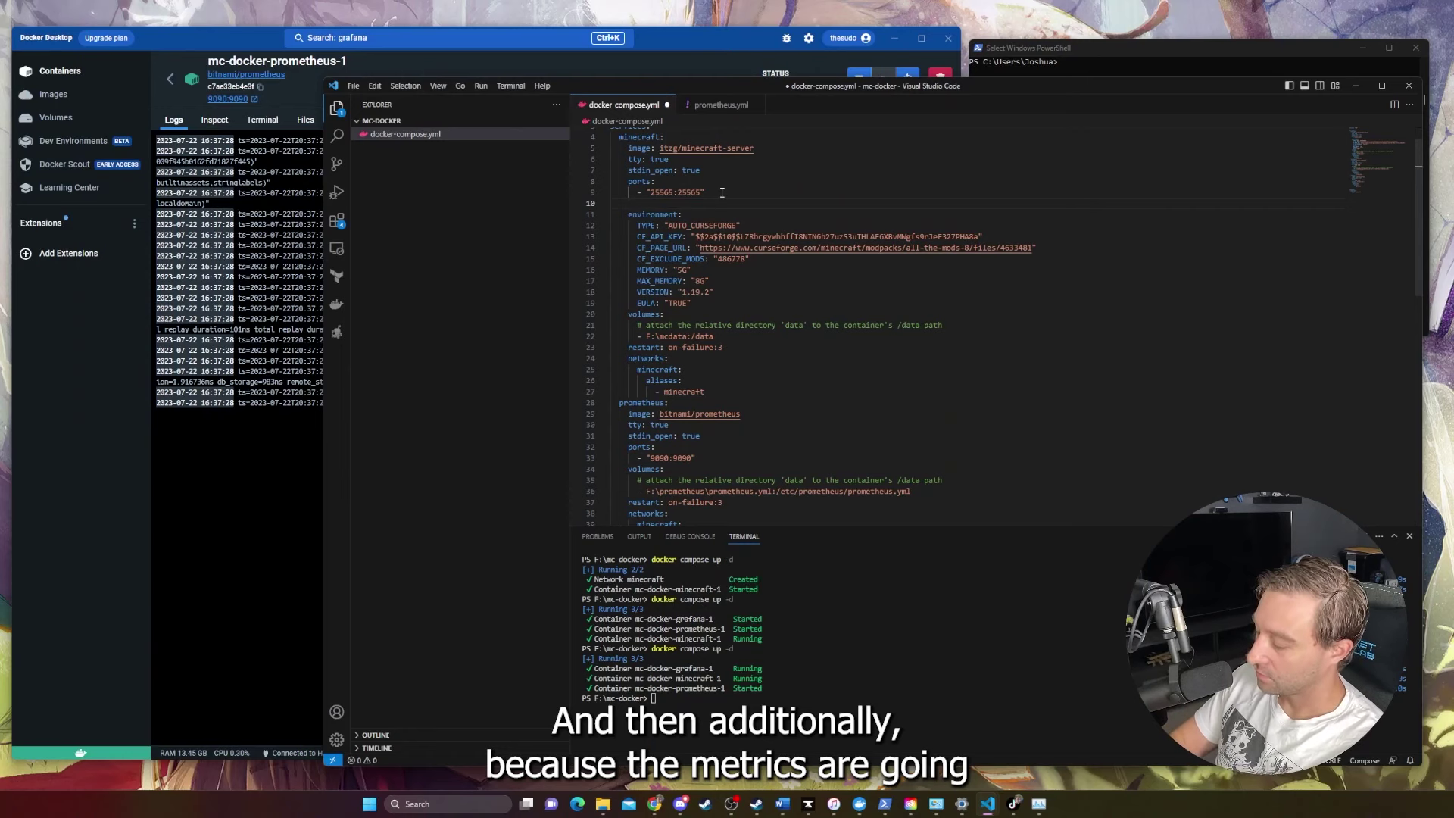
type("-docker'")
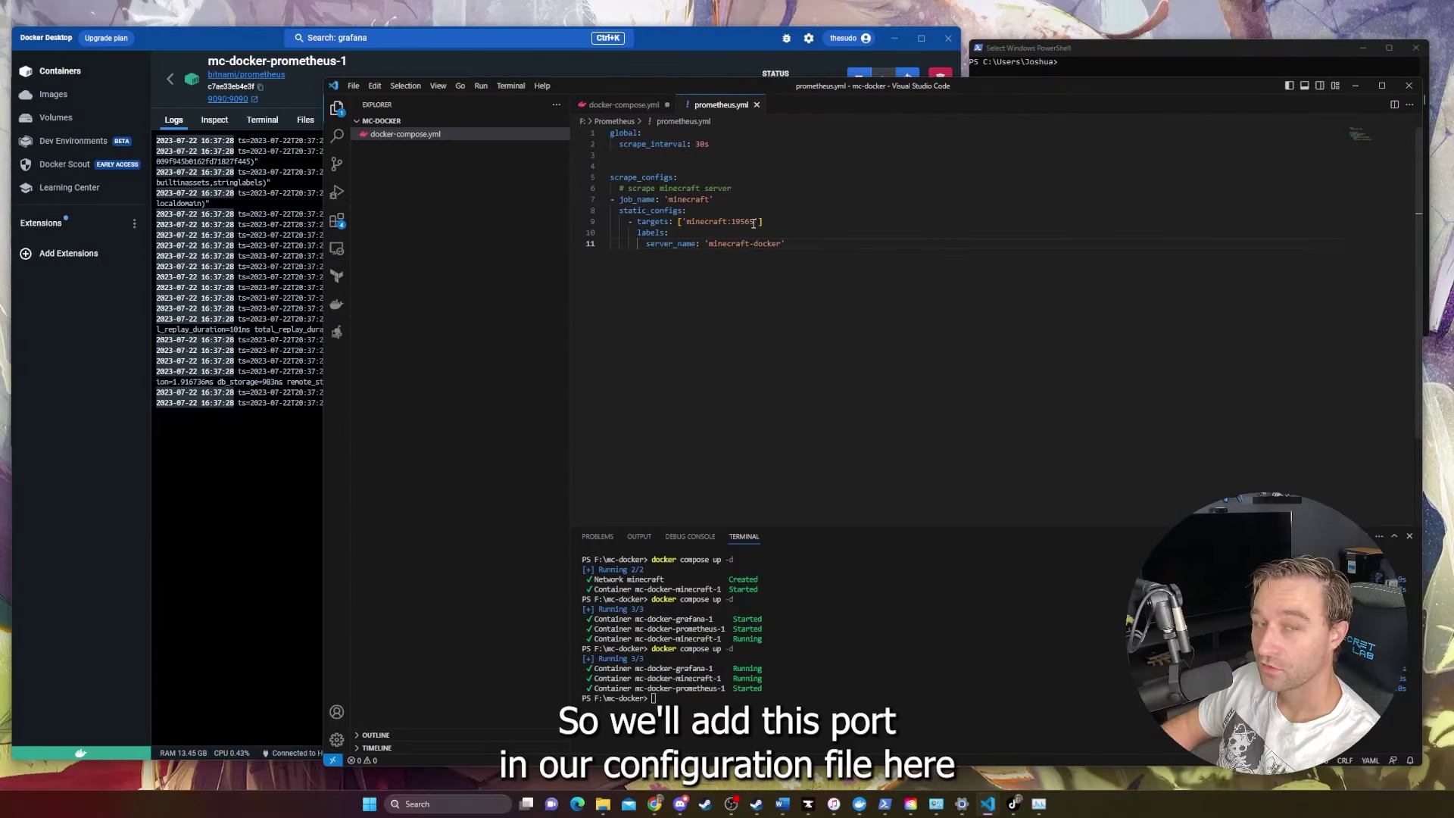
left_click_drag(754, 221, 736, 221)
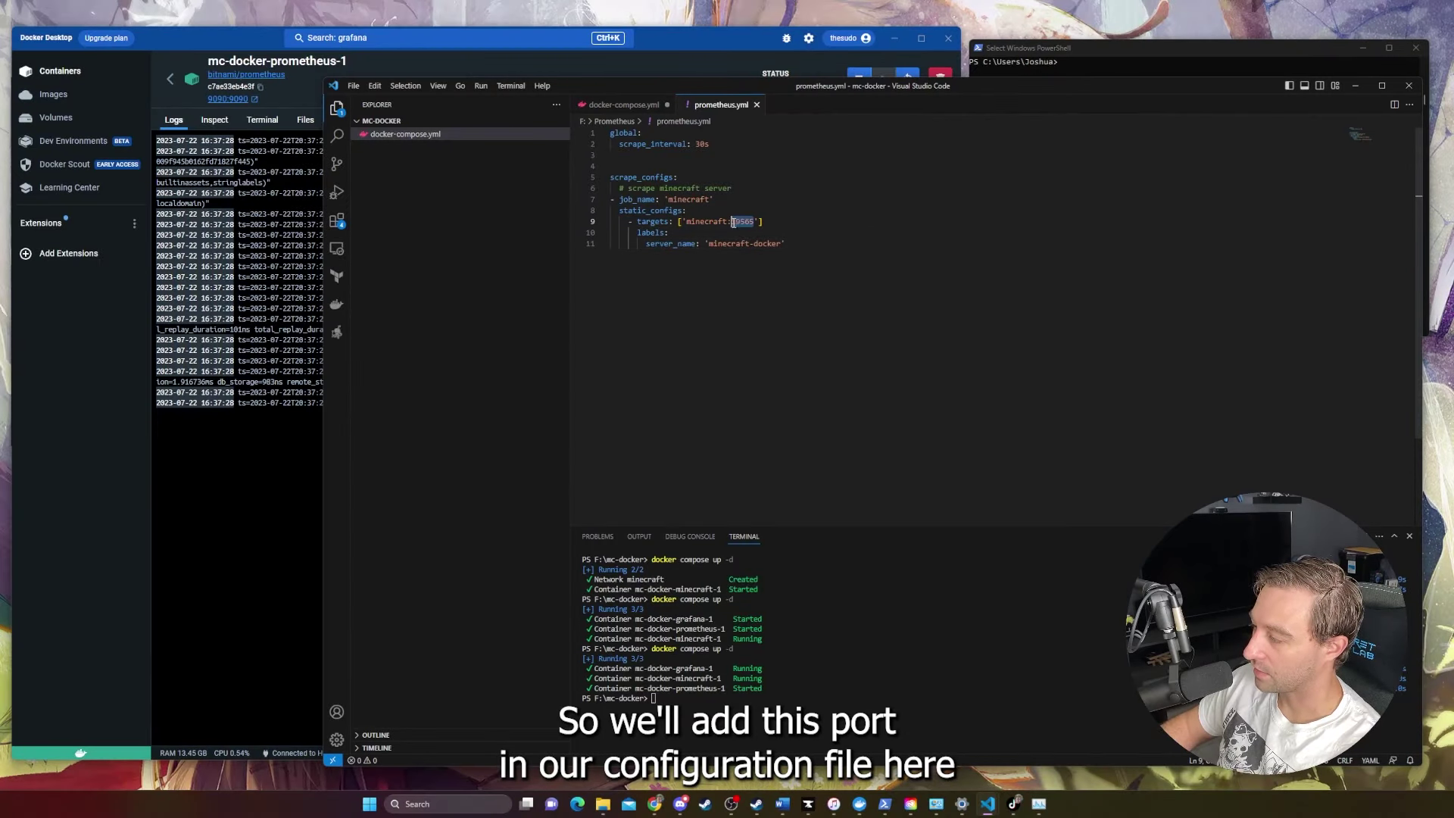
left_click(621, 105)
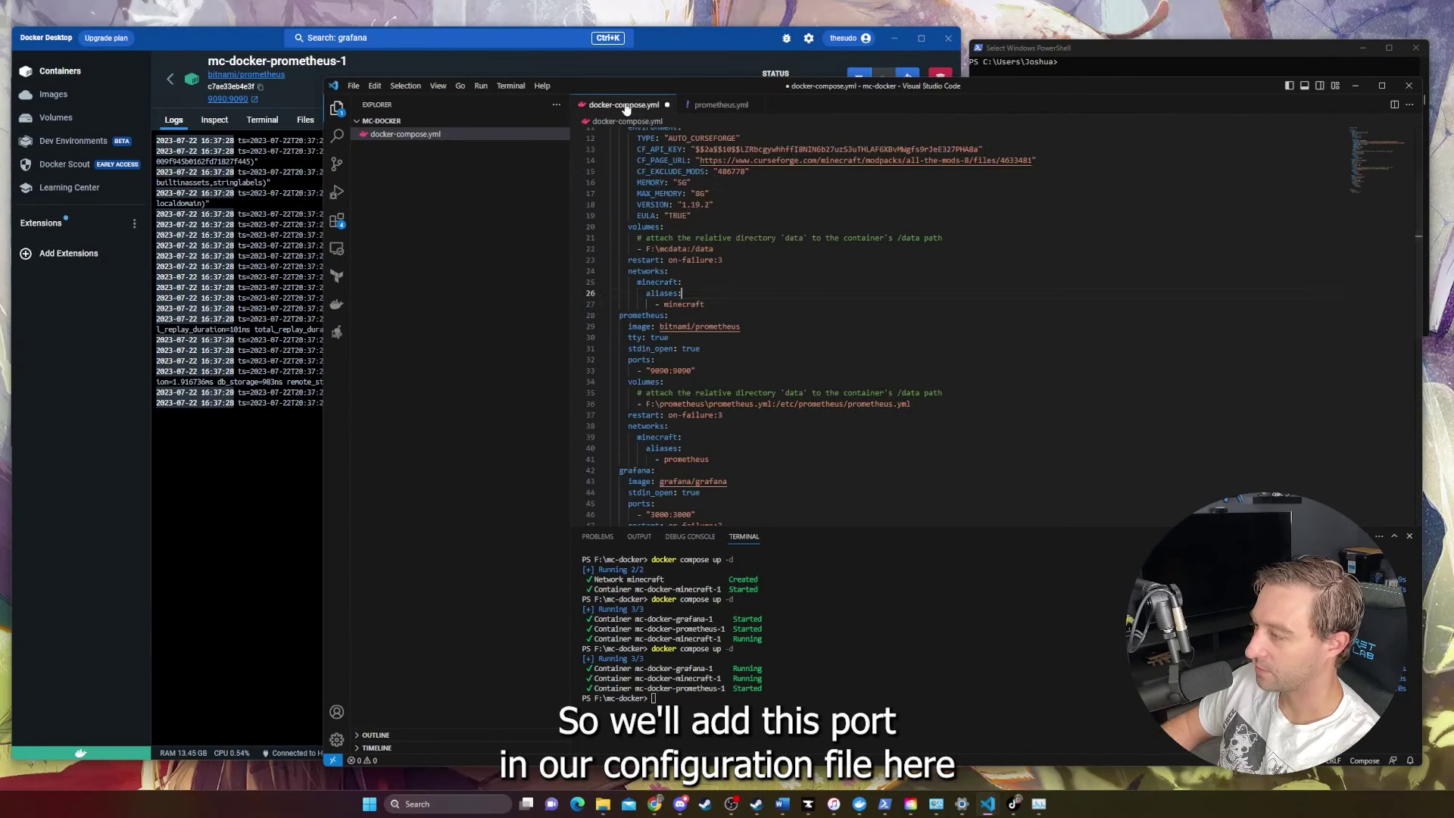
scroll(689, 209, "up", 2)
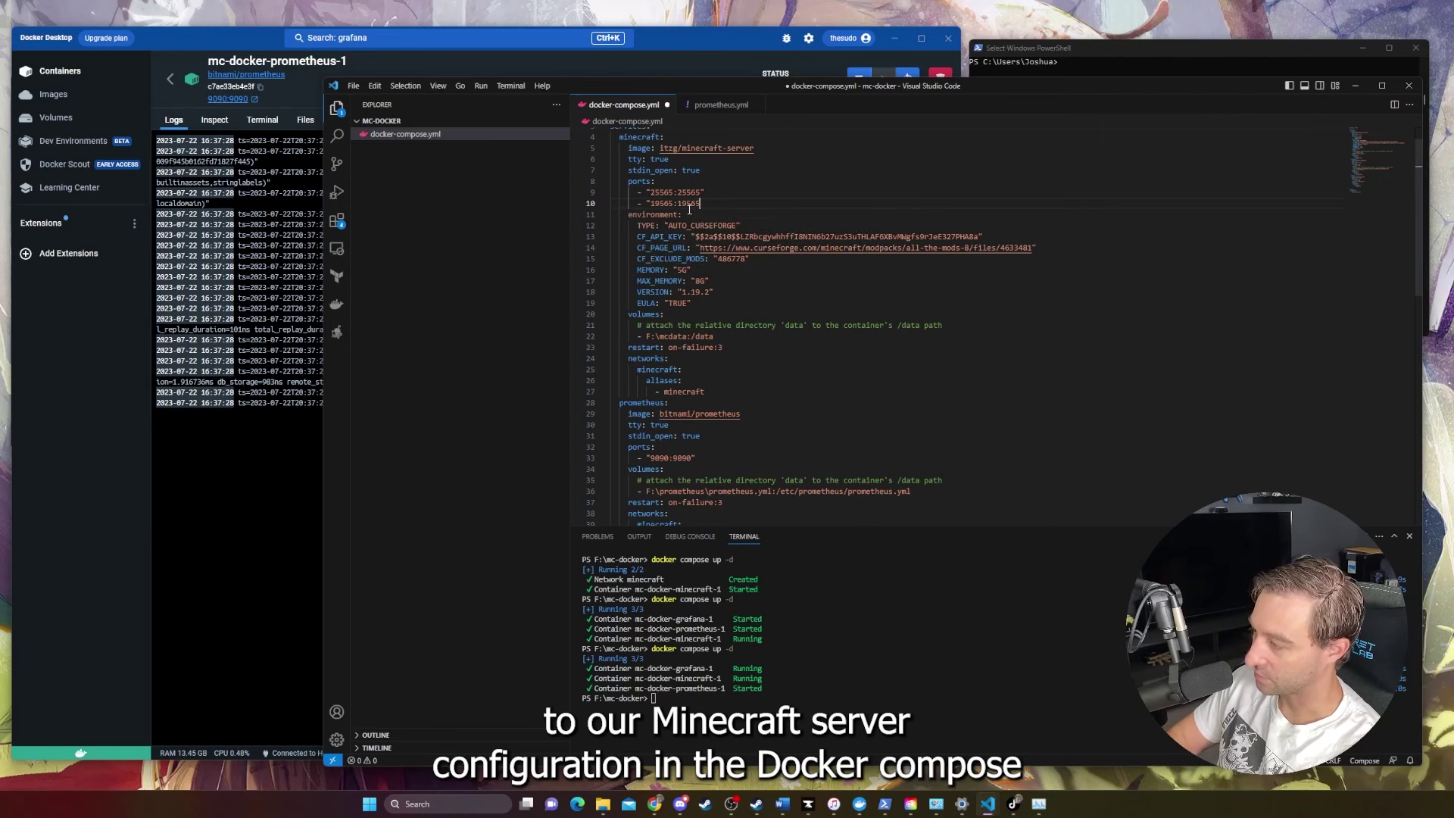
key("ctrl+s")
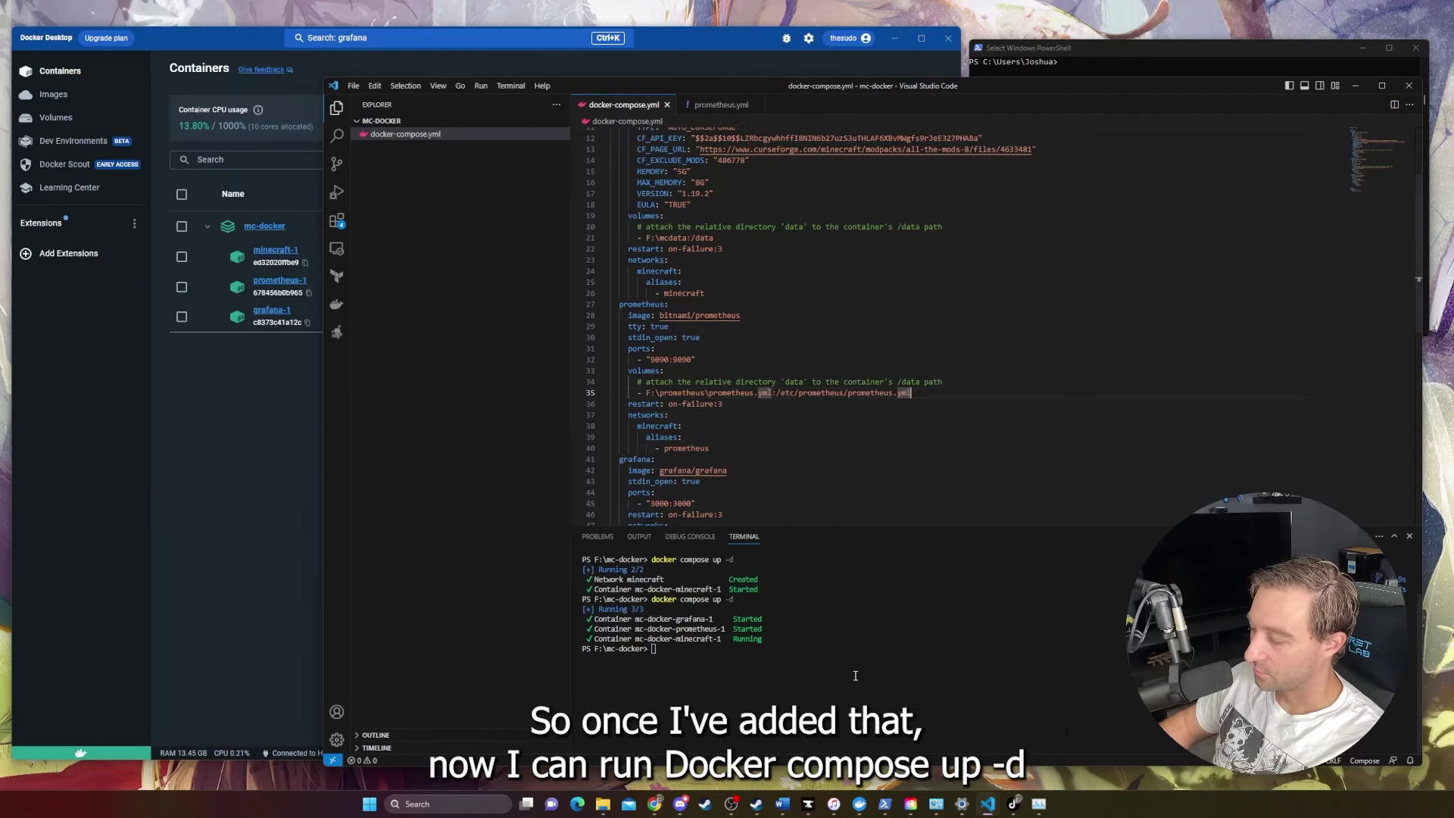
Run docker compose up -d and open the recreated prometheus-1 container's logs
type("ker compose up -d")
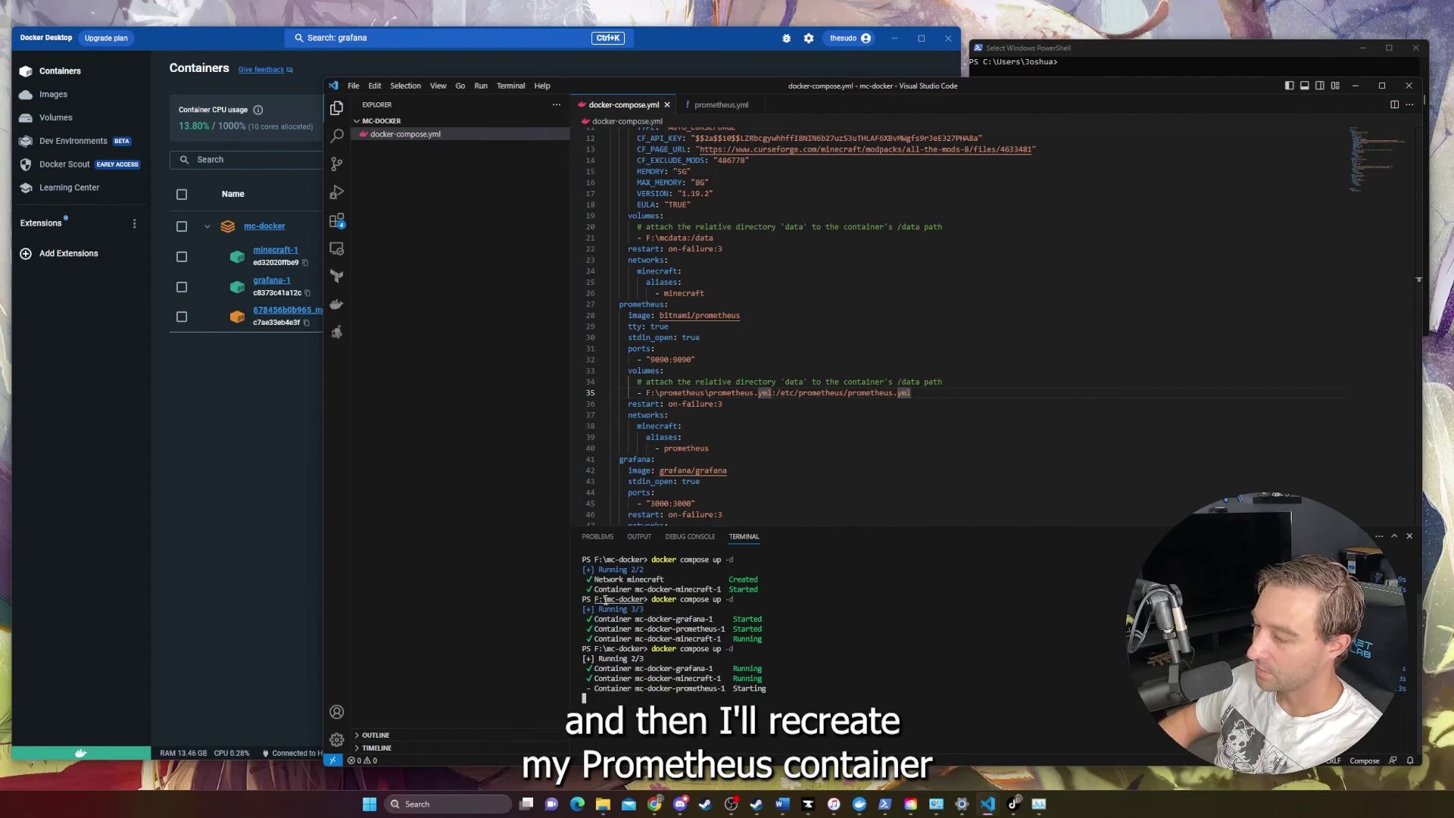
left_click(263, 449)
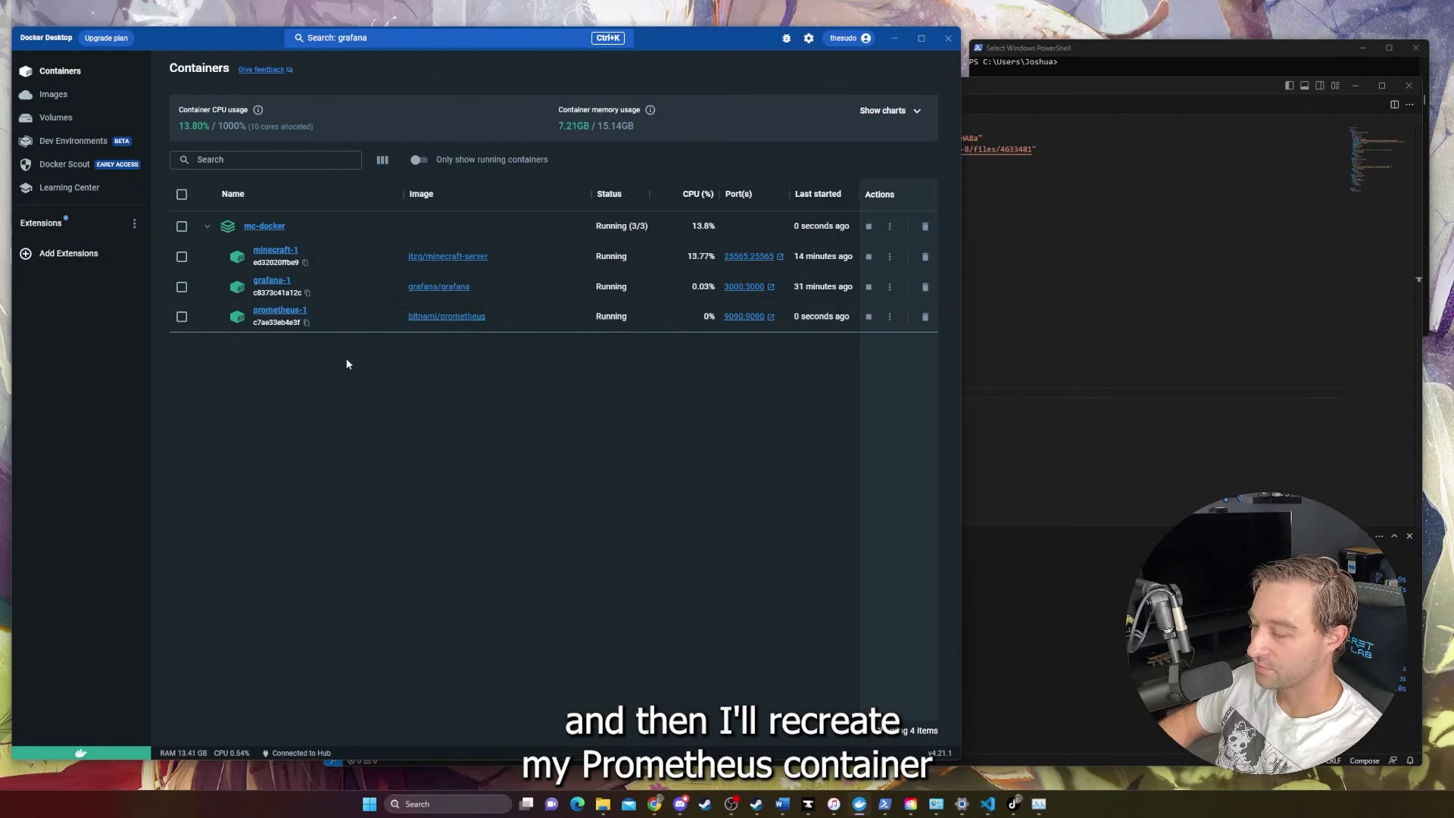
left_click(377, 323)
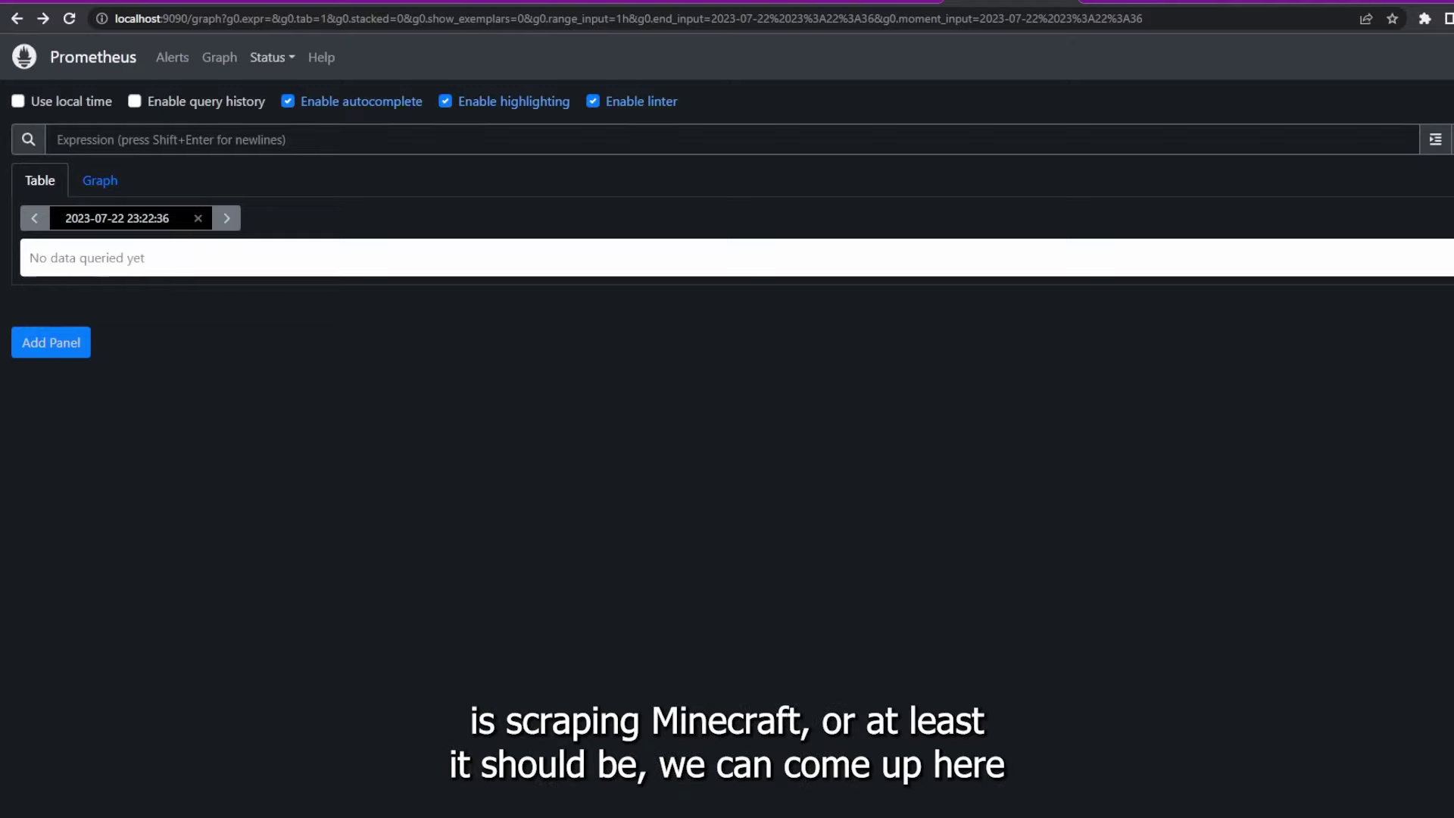
Confirm Prometheus's loaded configuration includes the minecraft:19565 scrape target
left_click(272, 64)
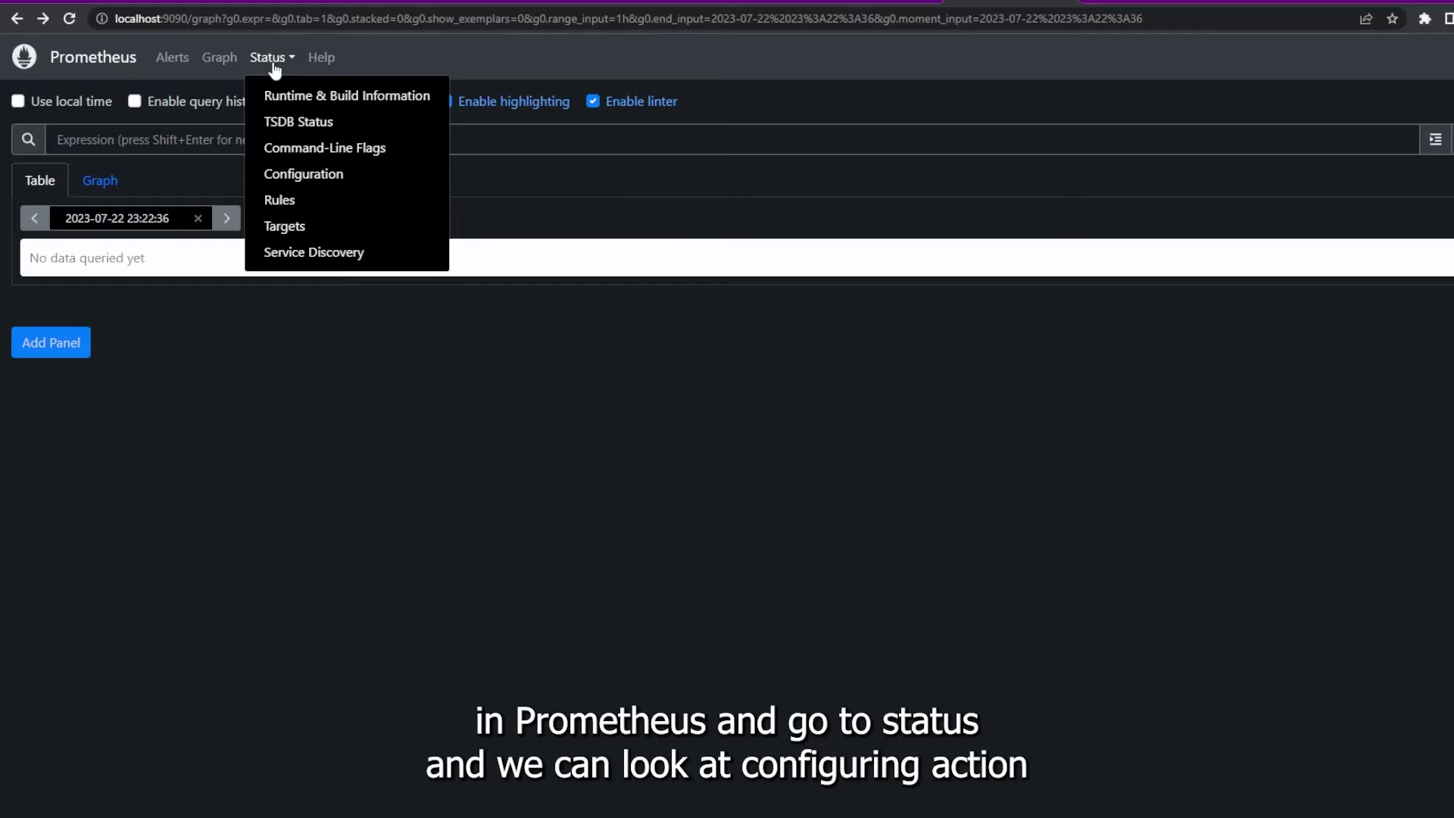
left_click(325, 174)
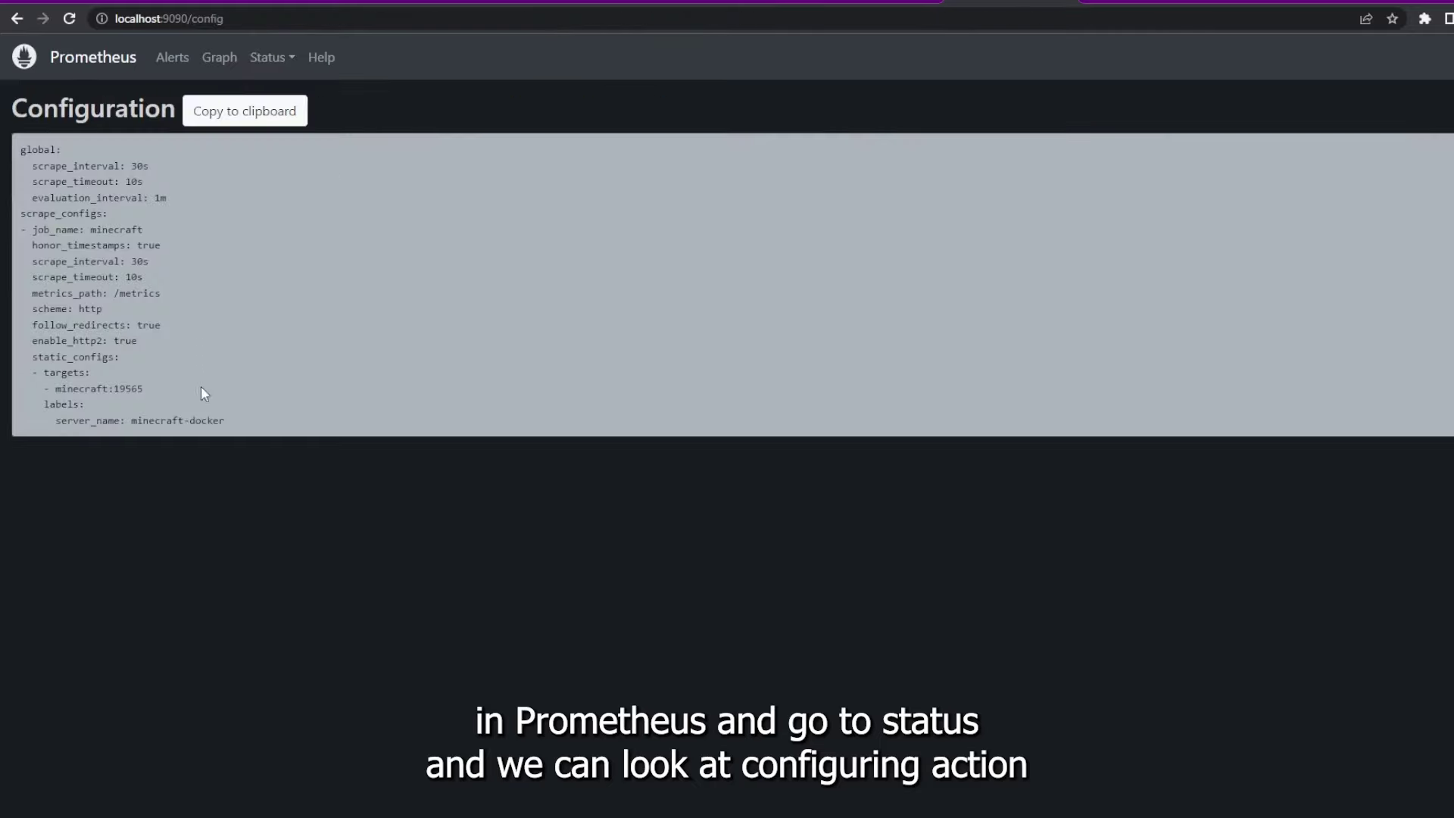
left_click_drag(144, 389, 57, 356)
left_click(118, 318)
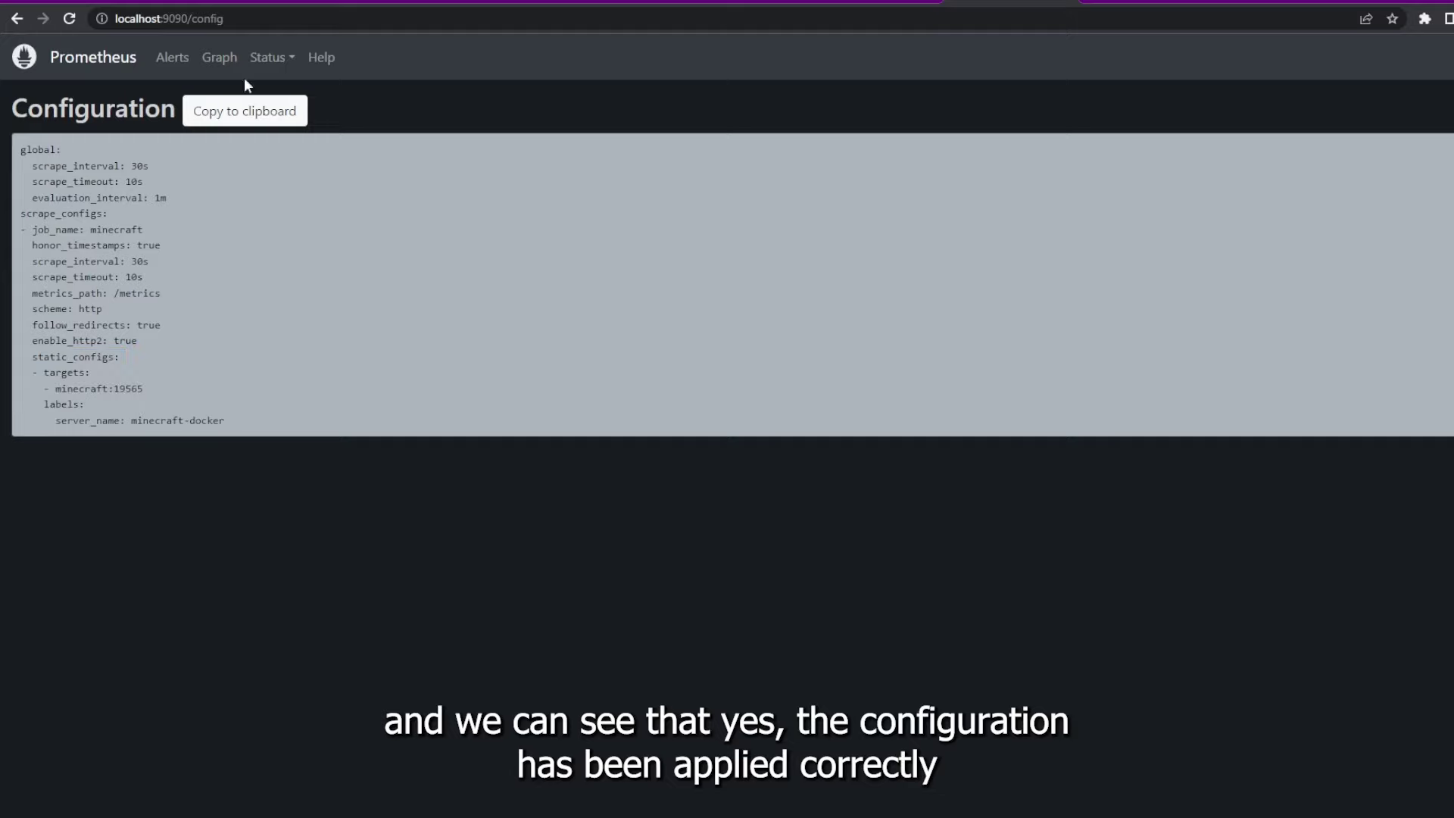
Show the minecraft job in Service Discovery with 1 / 1 active targets
left_click(269, 57)
left_click(312, 250)
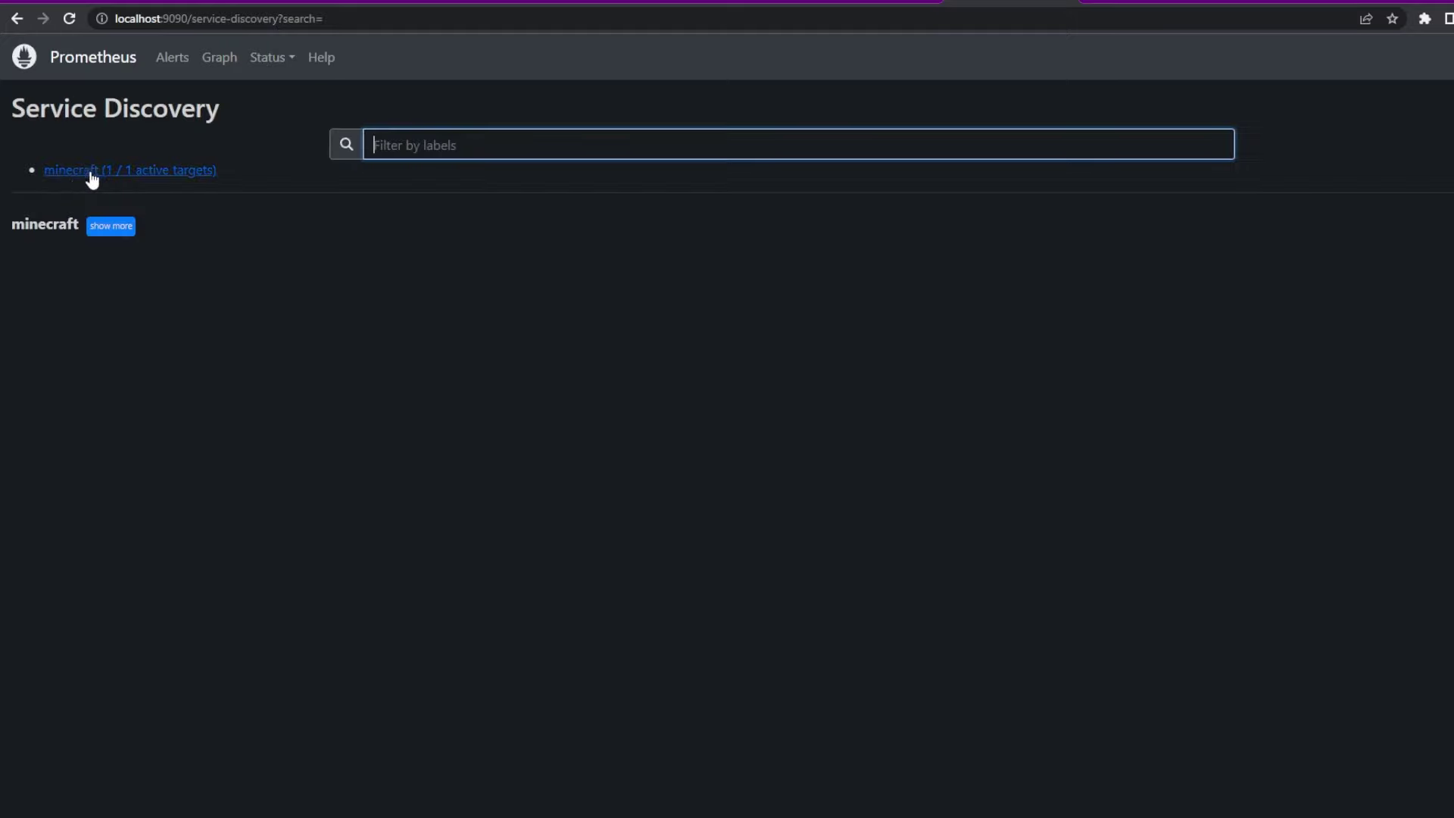
left_click(117, 177)
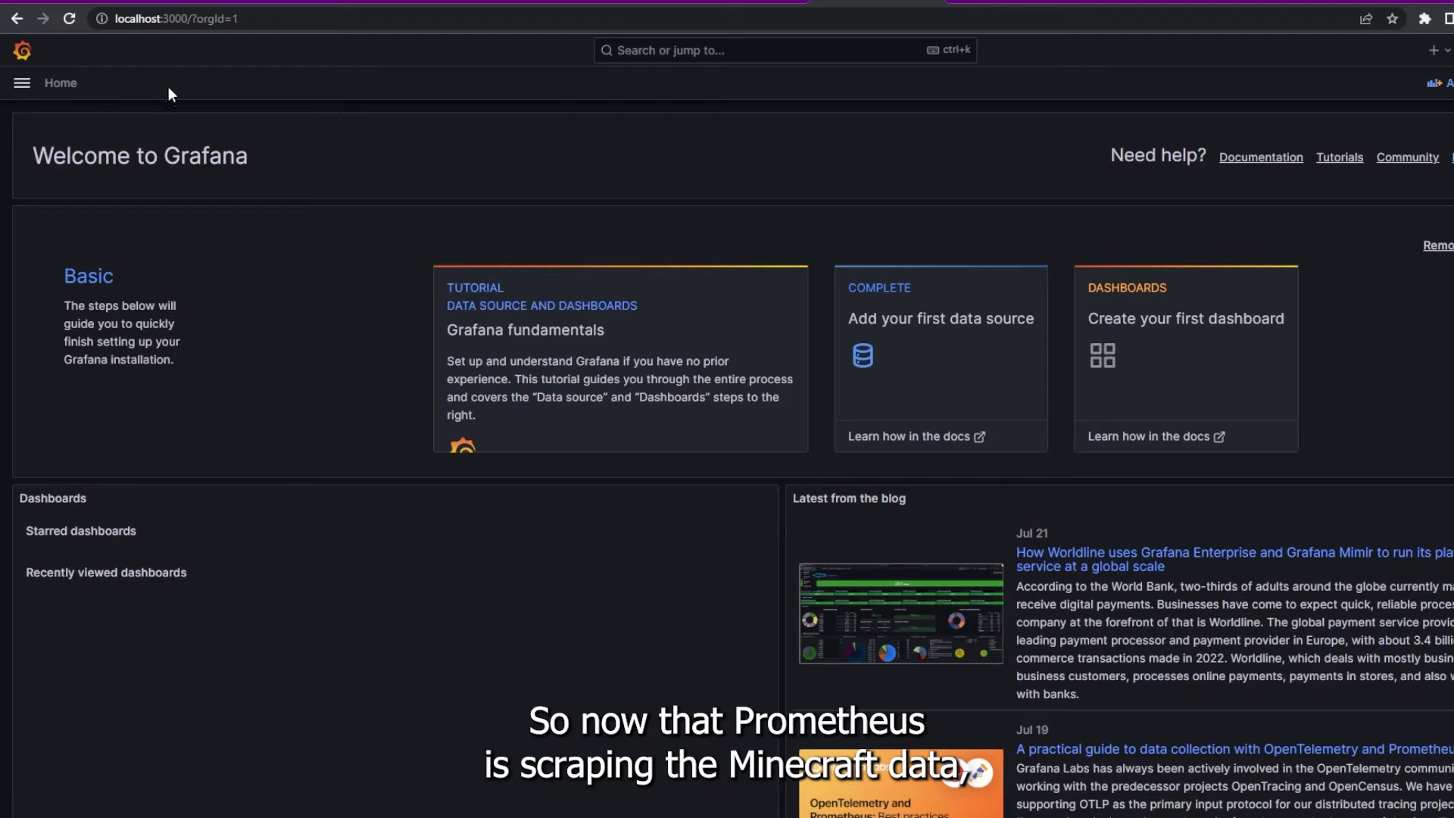
Add a 'Minecraft' folder under Grafana Dashboards, then begin a new dashboard import
left_click(22, 84)
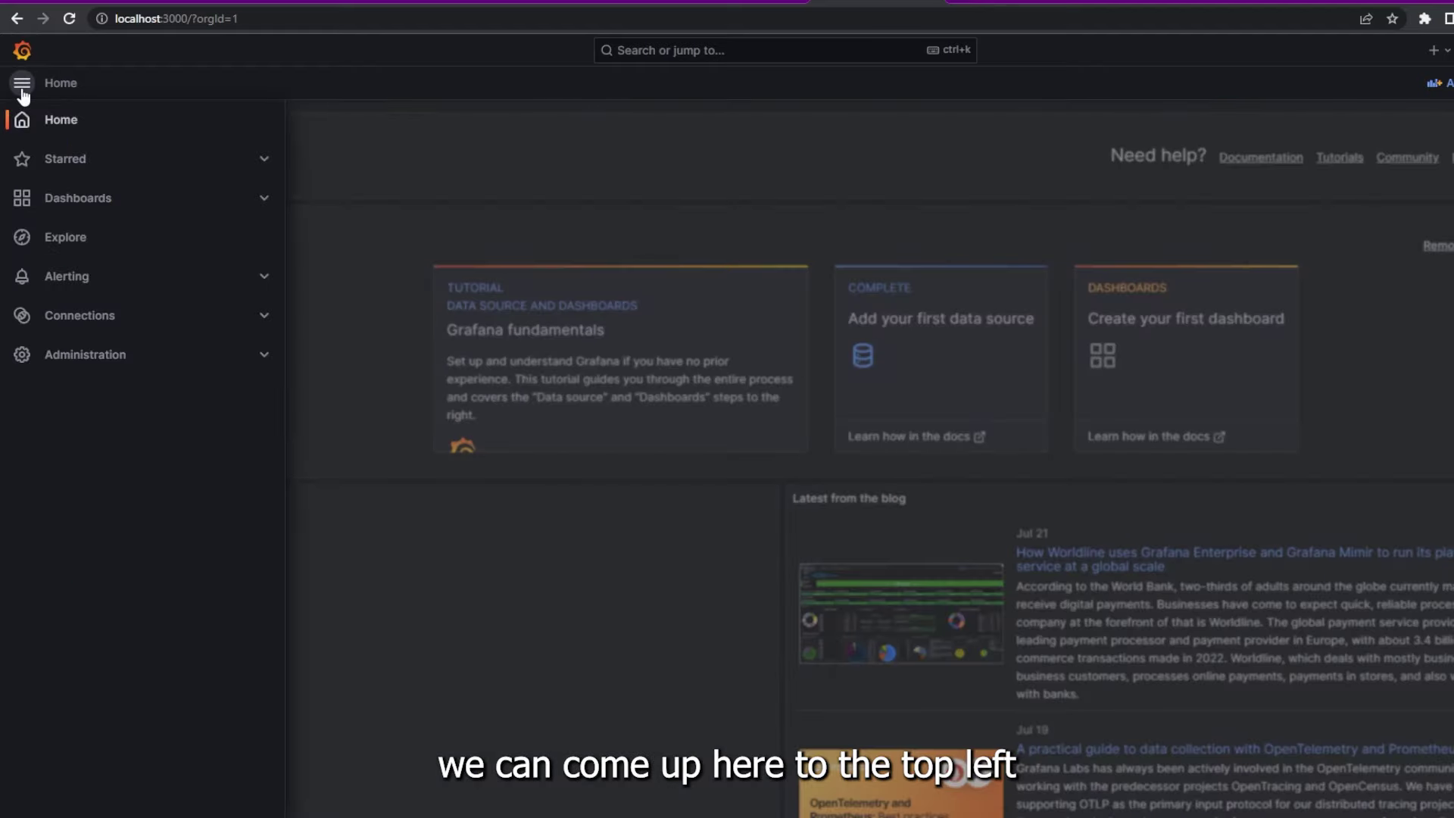
left_click(76, 200)
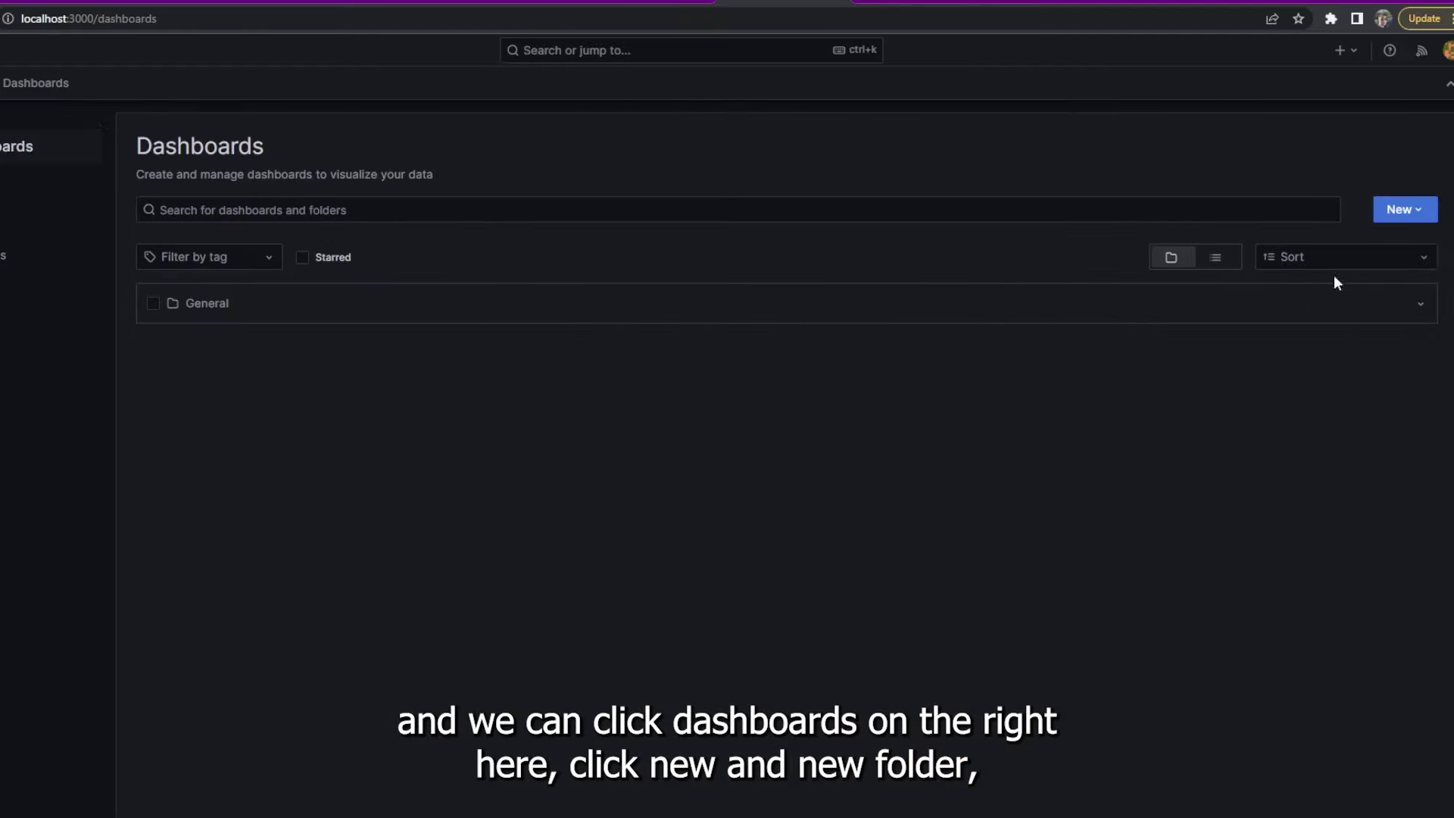
left_click(1406, 221)
left_click(1388, 272)
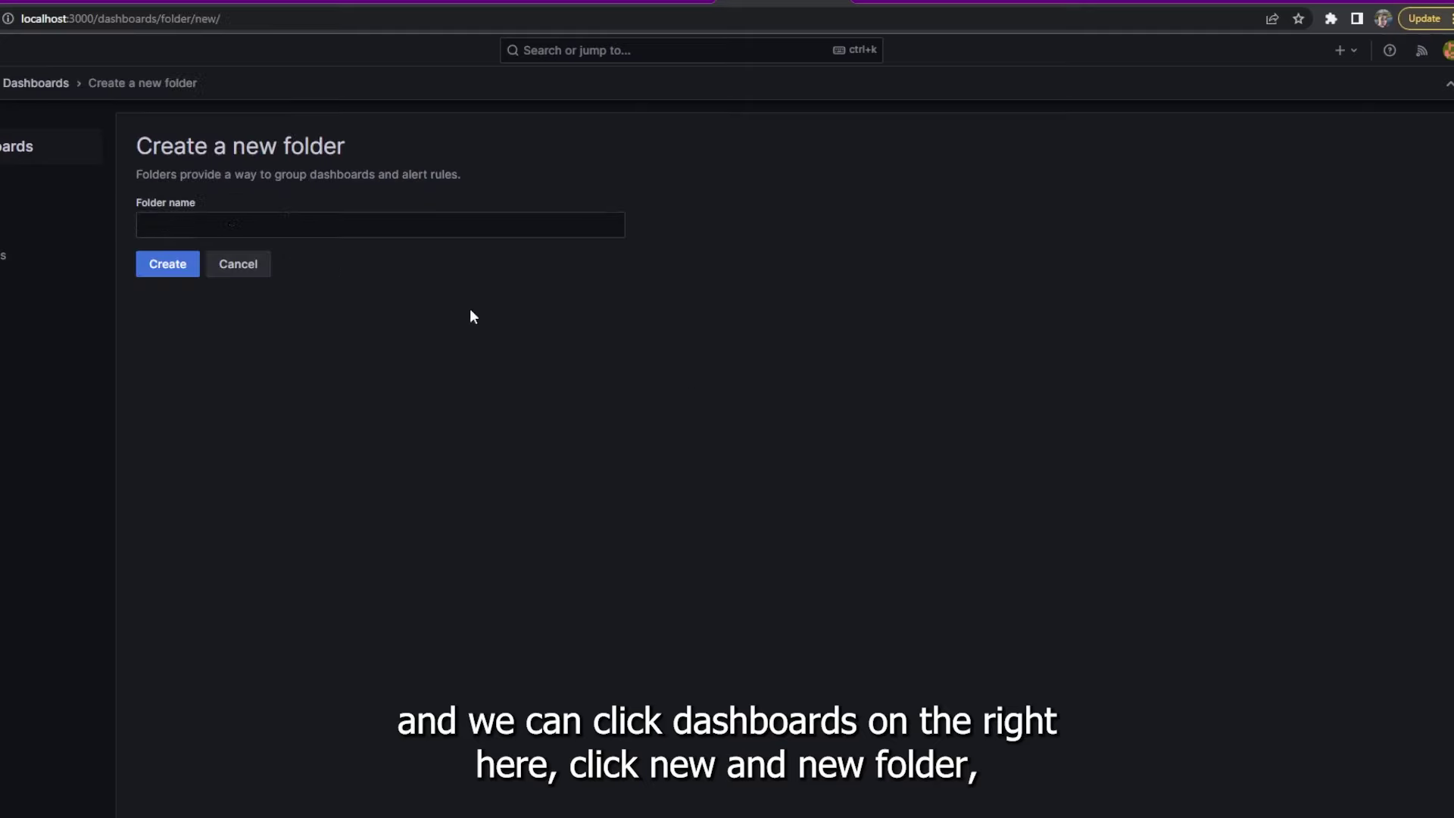
left_click(225, 220)
type("Min")
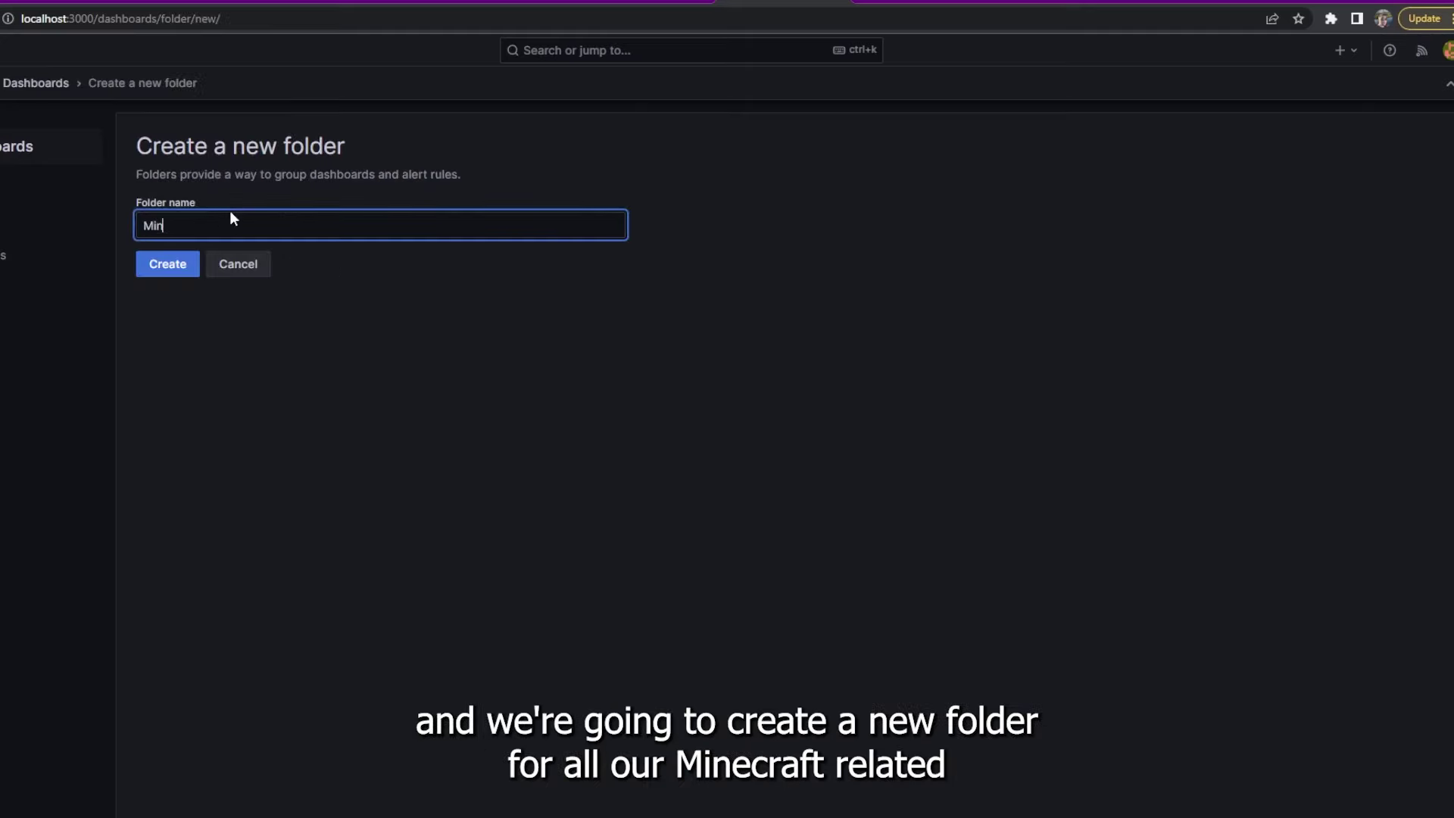
type("ecraft")
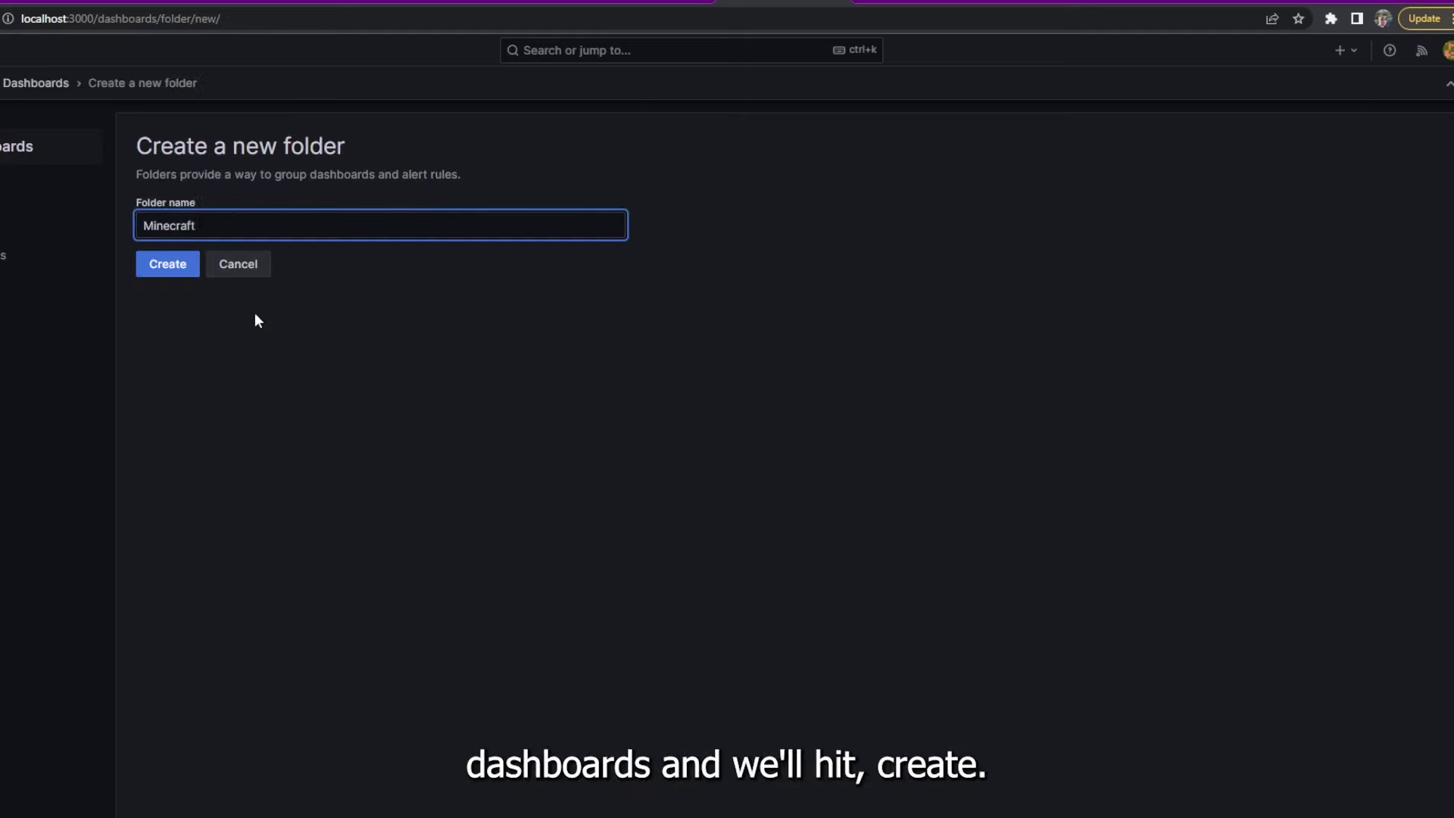
left_click(162, 273)
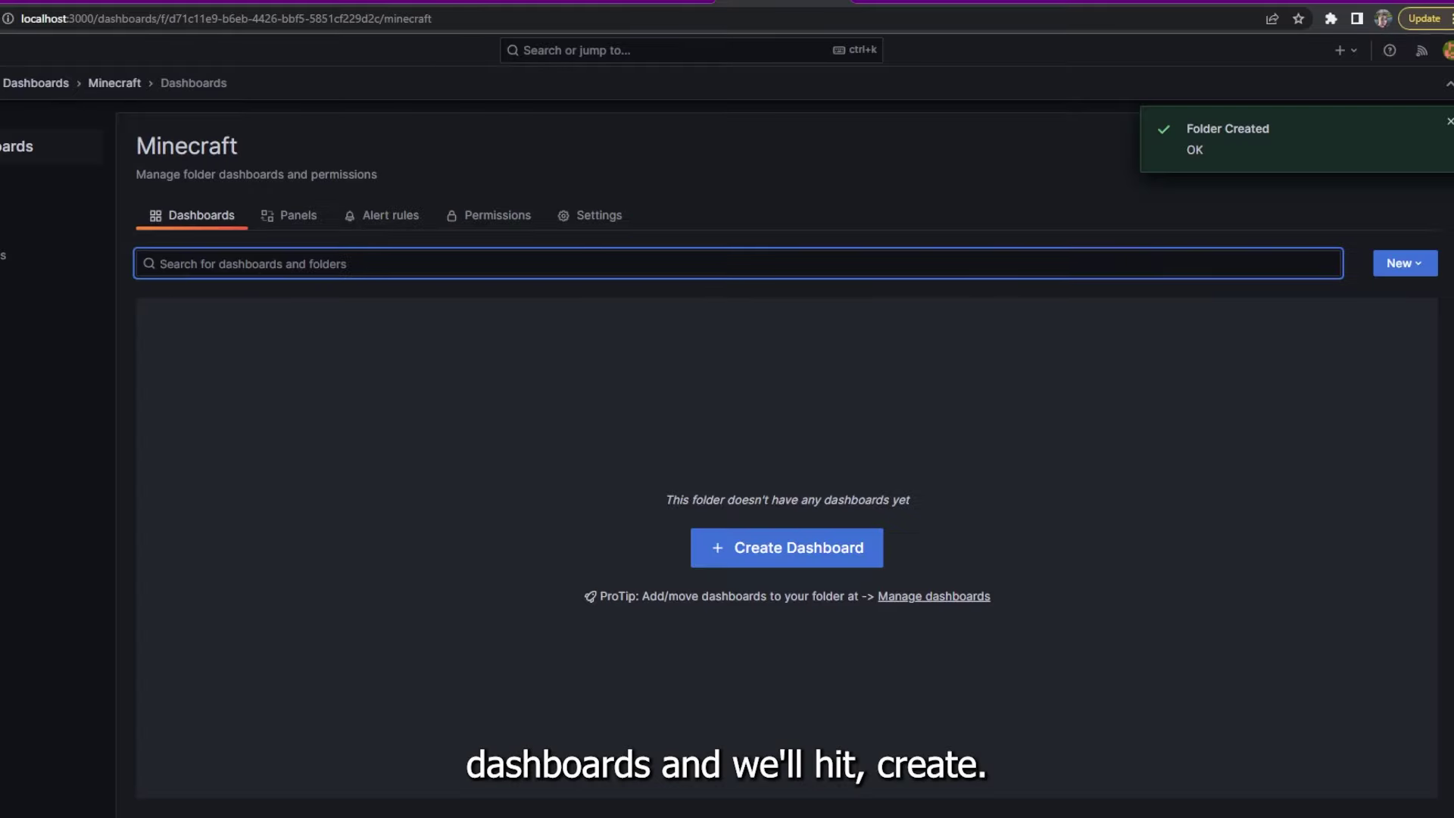
left_click(1402, 265)
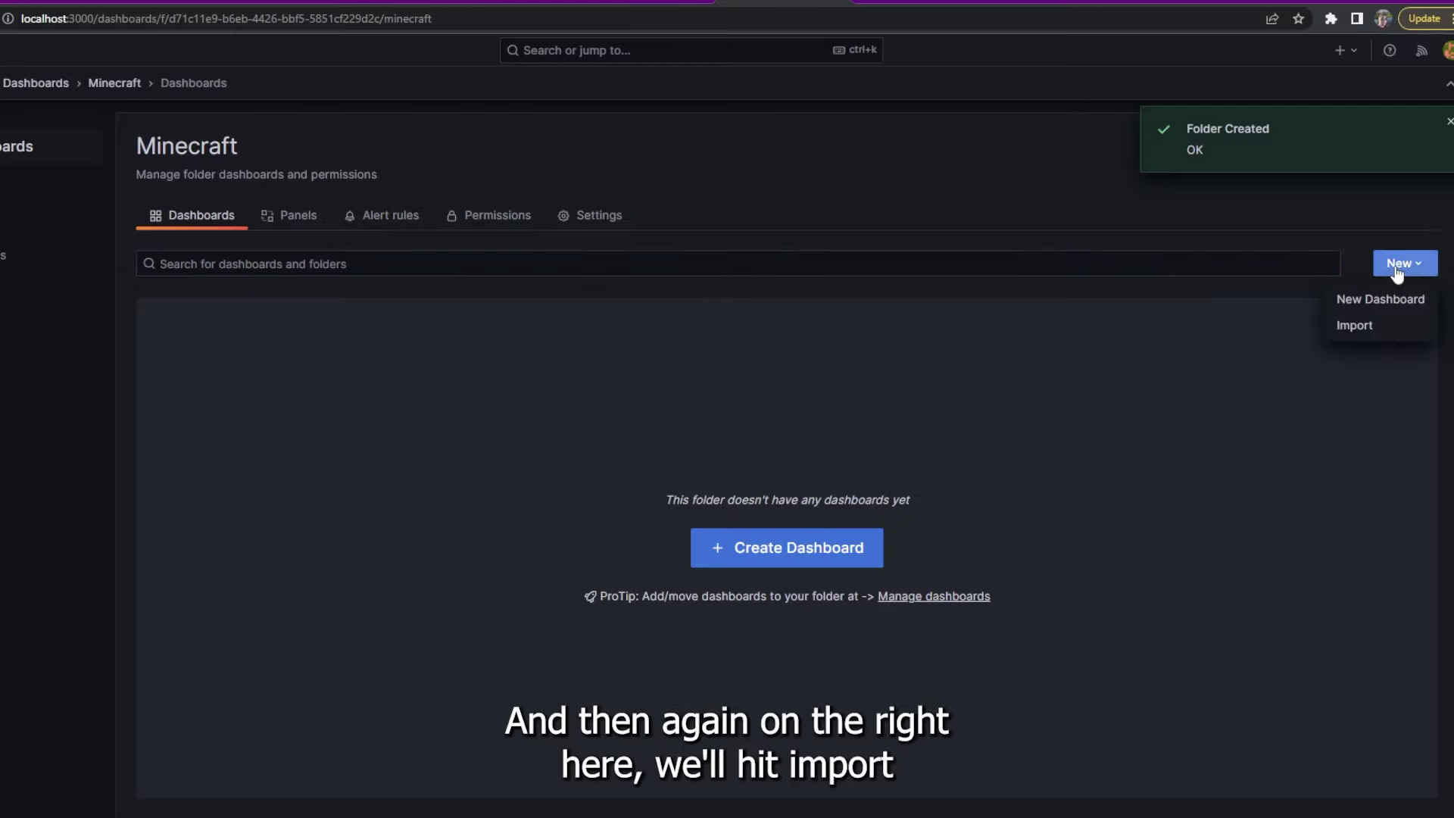
left_click(1371, 333)
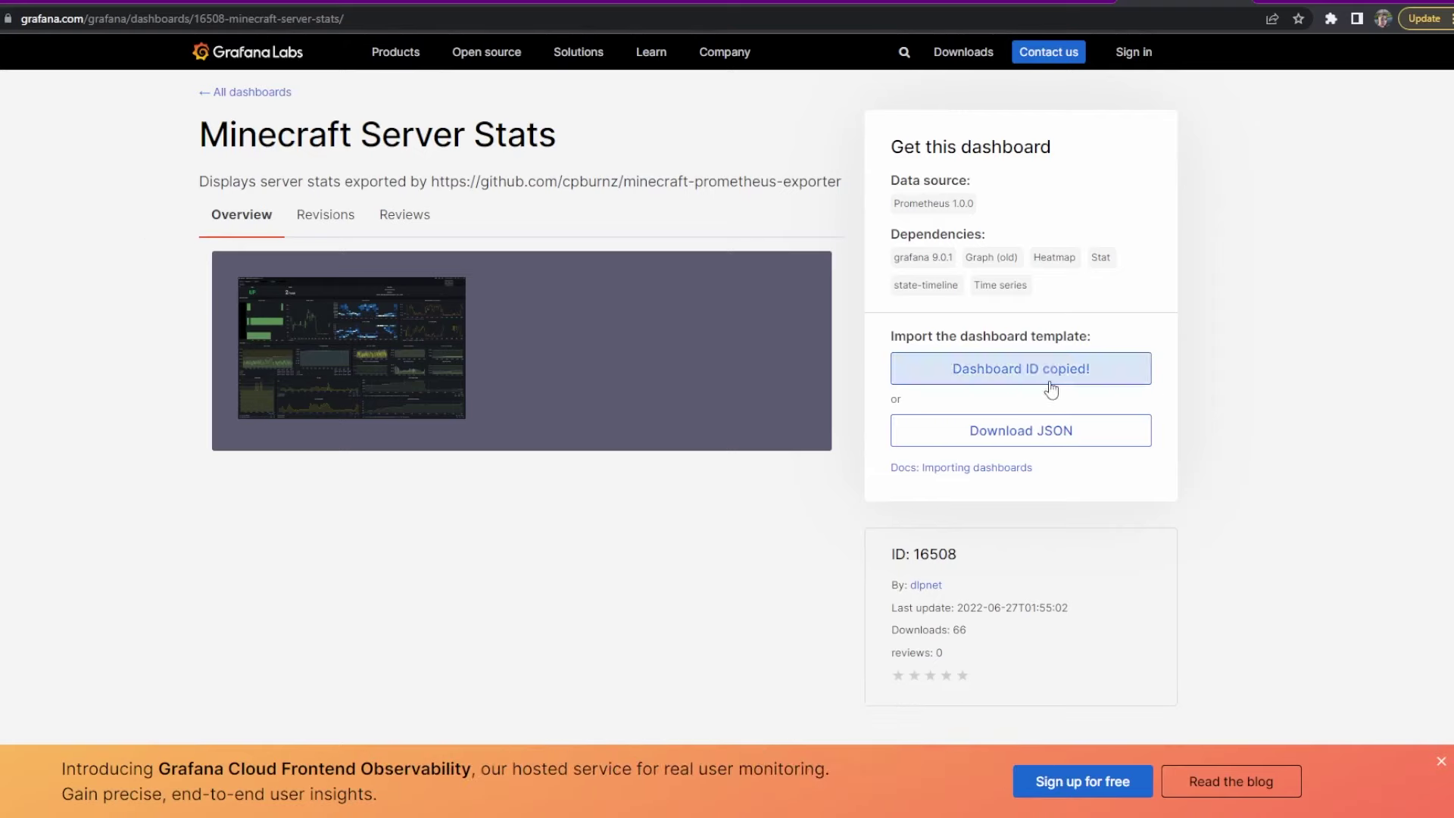
Select the Minecraft Server Stats dashboard page's URL in the address bar
left_click(56, 20)
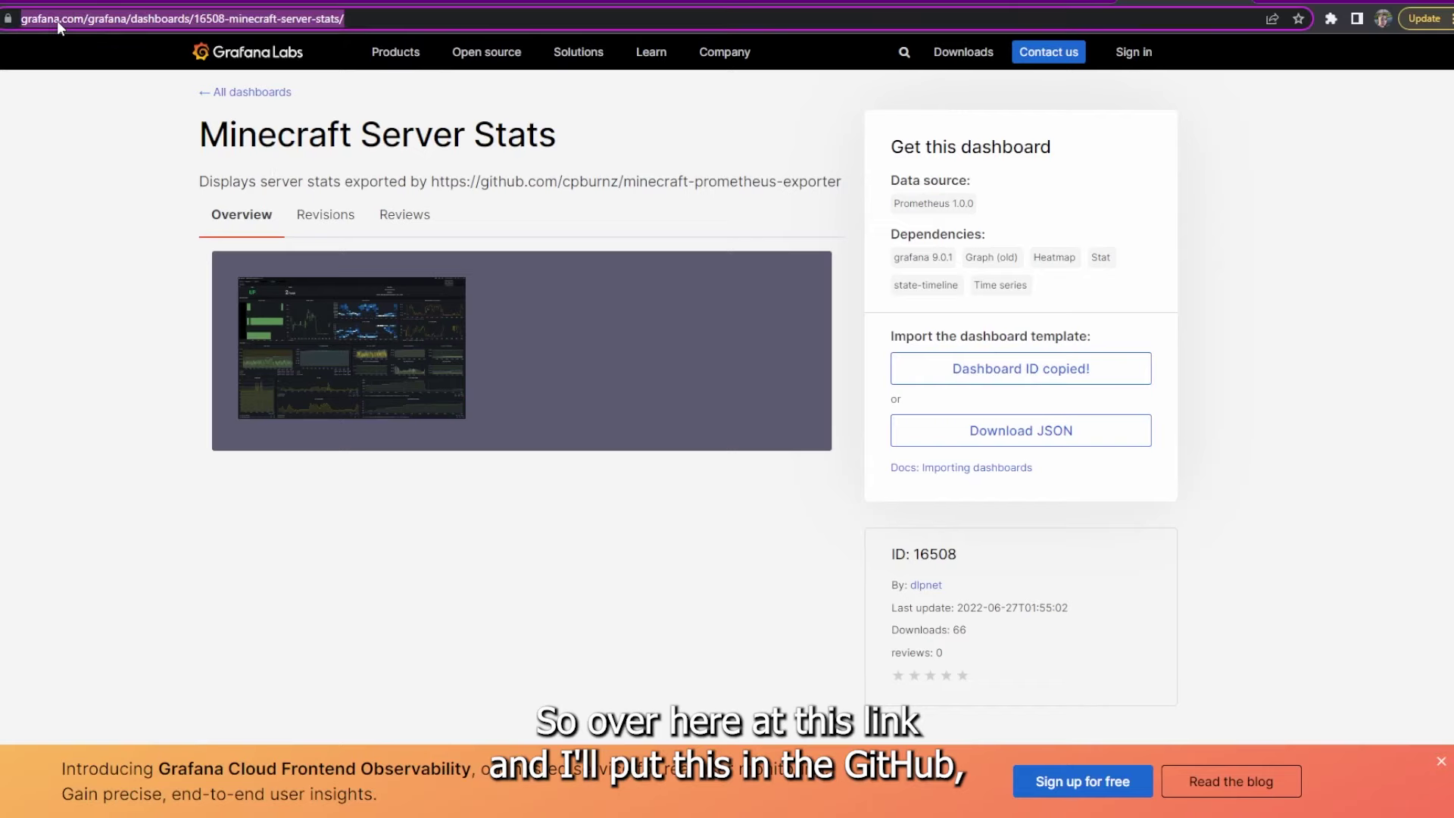
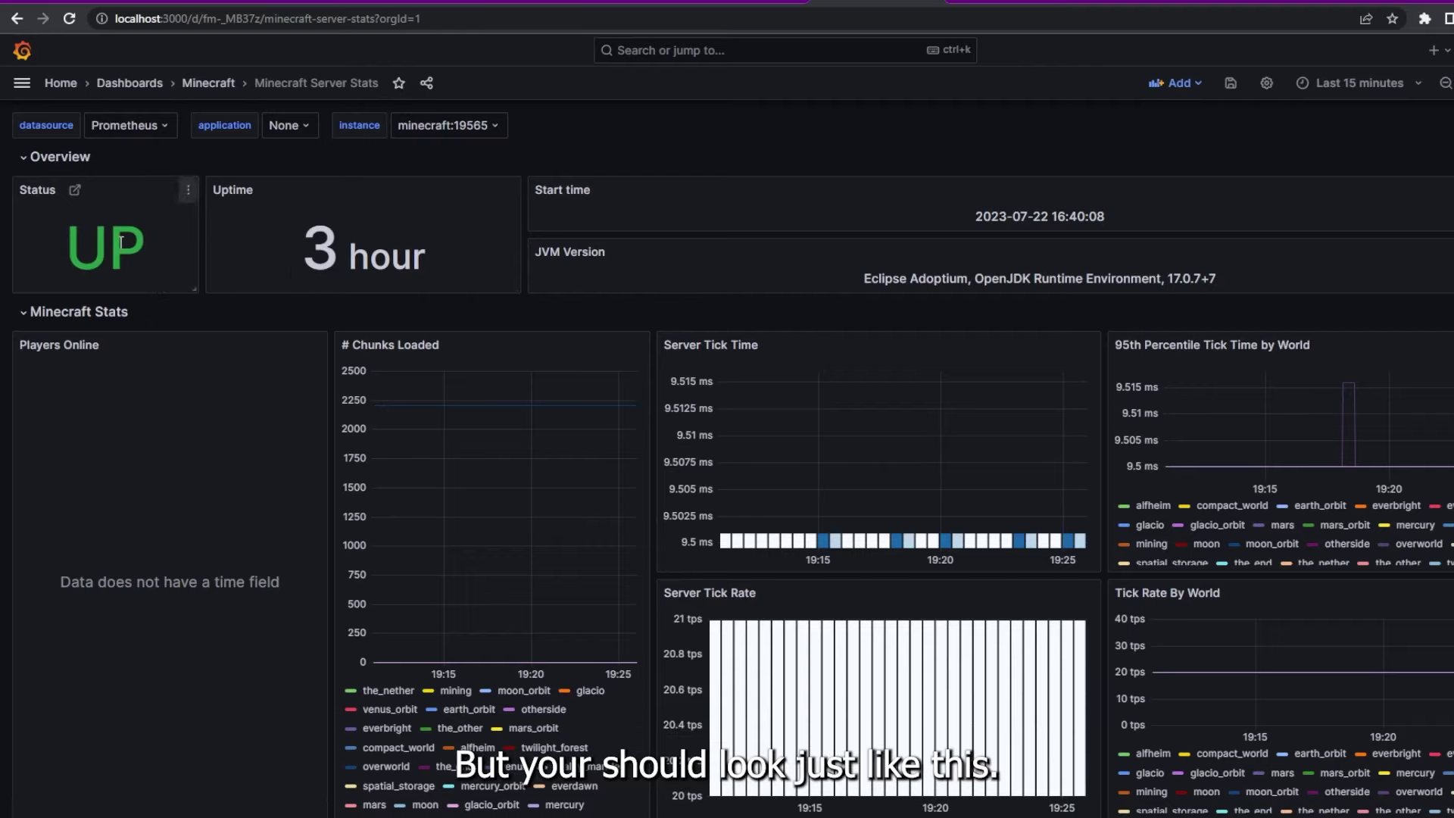
left_click_drag(65, 257, 148, 259)
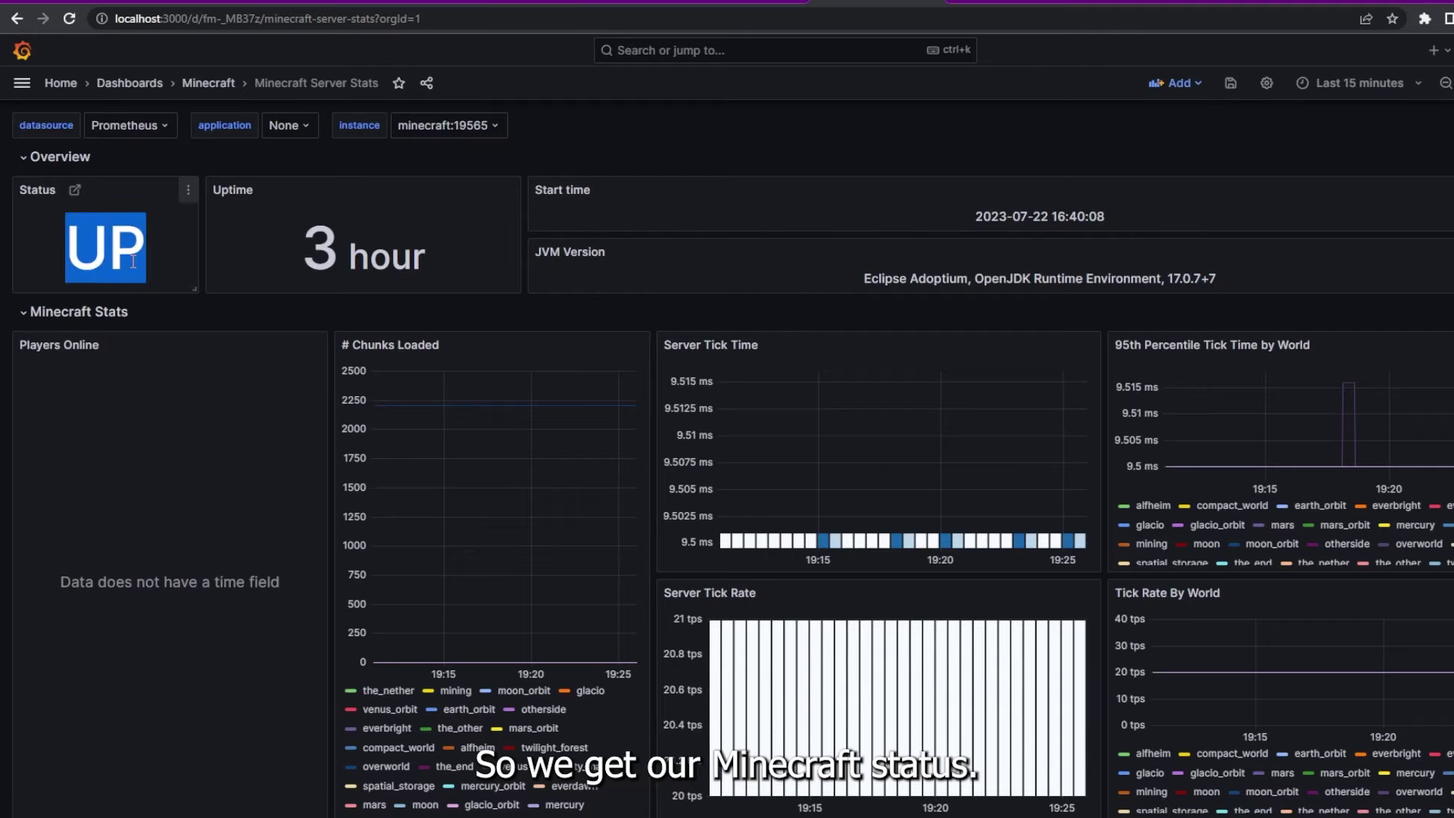
left_click(153, 260)
double_click(322, 257)
scroll(357, 310, "down", 2)
scroll(371, 299, "down", 2)
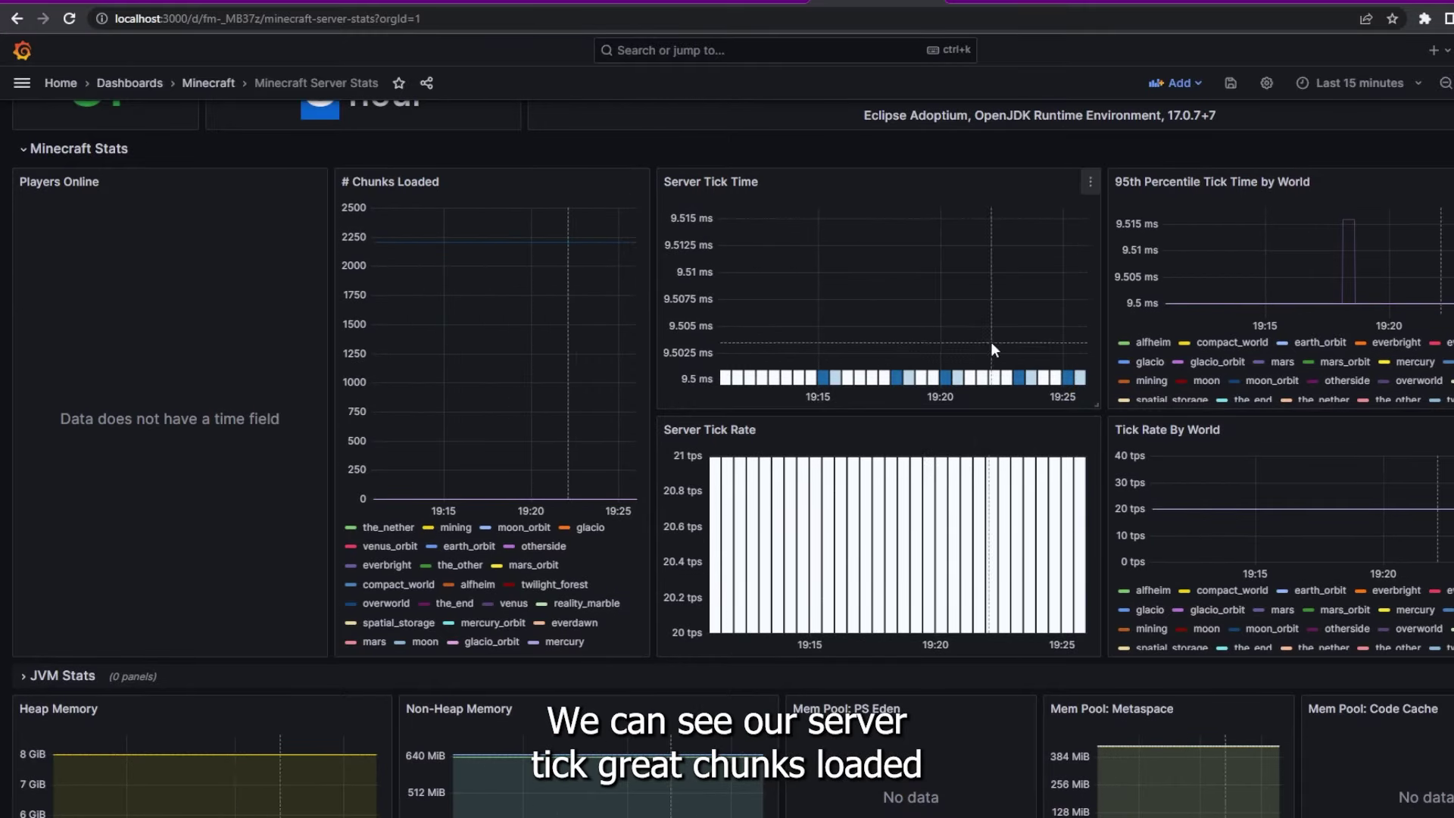
scroll(990, 350, "down", 8)
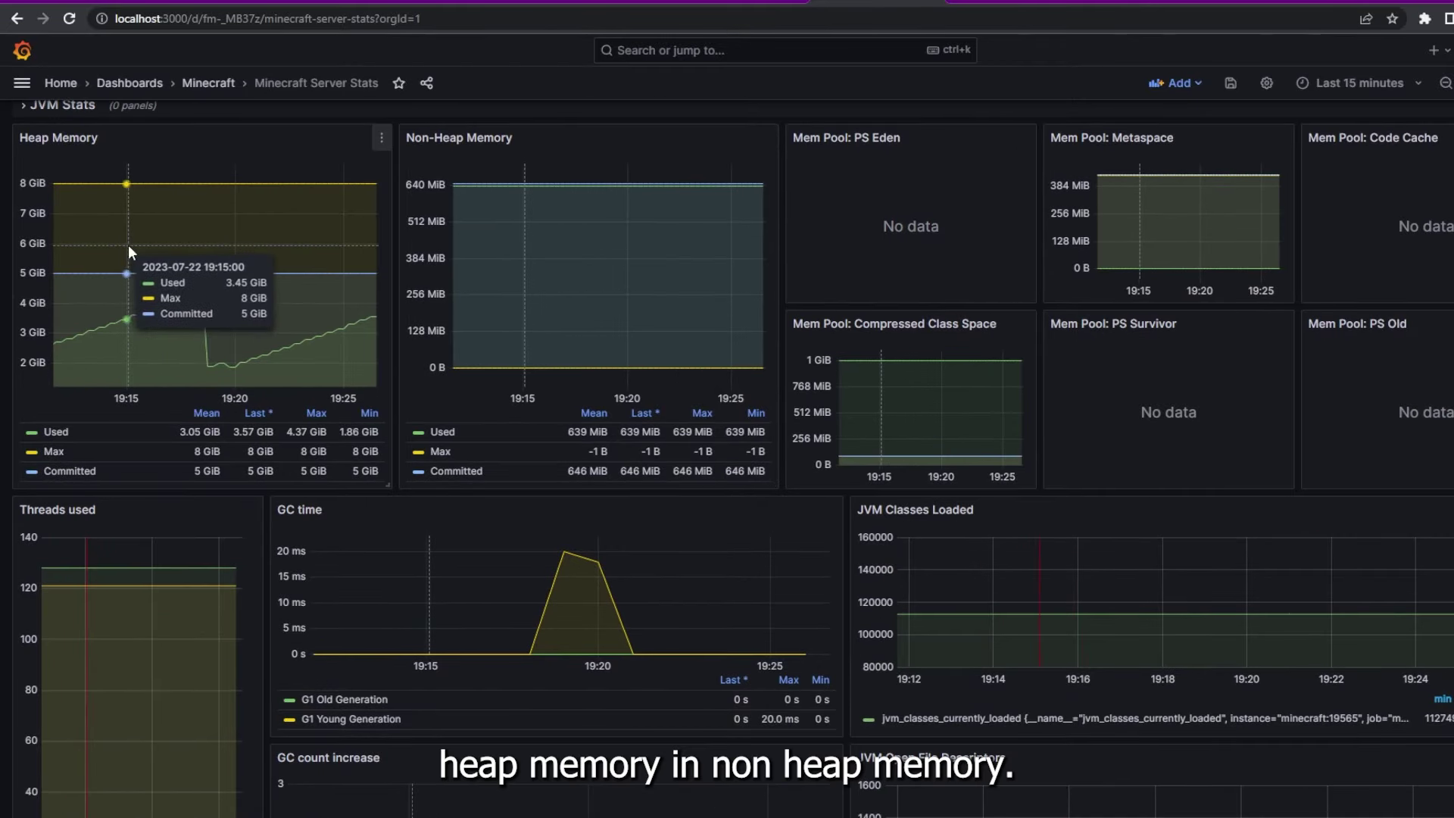
scroll(483, 306, "down", 2)
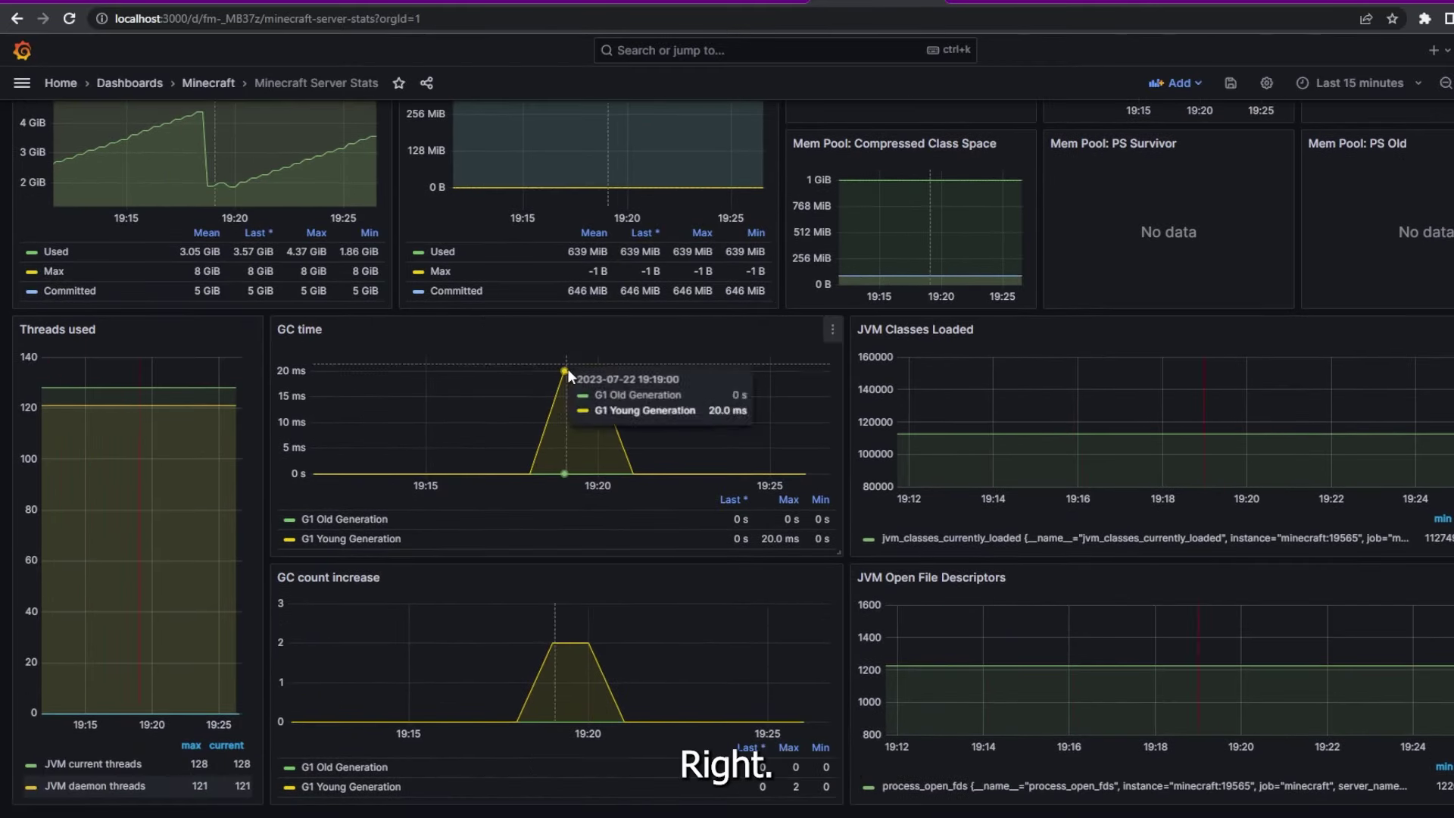
scroll(580, 450, "up", 10)
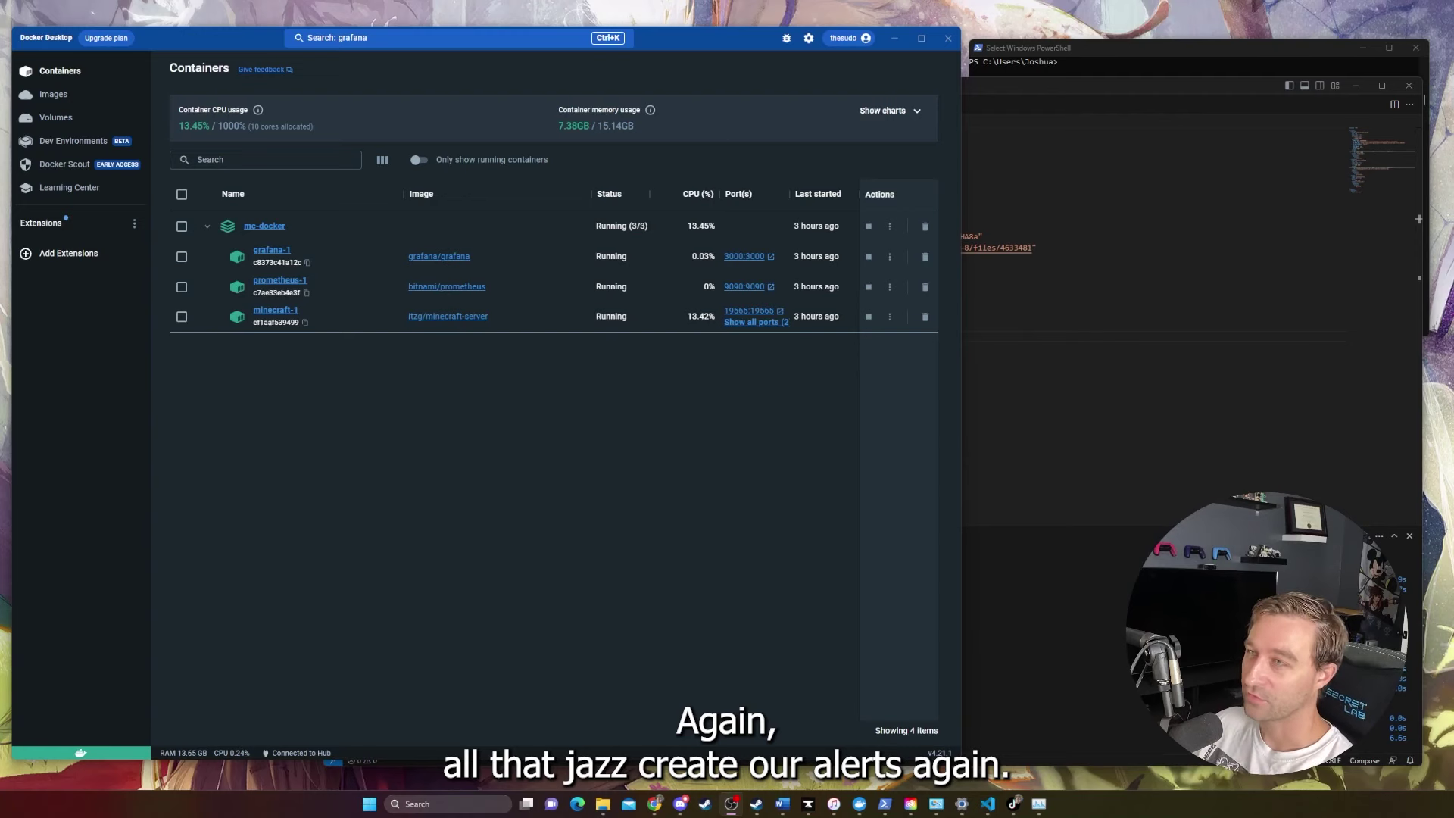
Make a new folder named 'grafana' at F:\grafana and open it
key("alt+Tab")
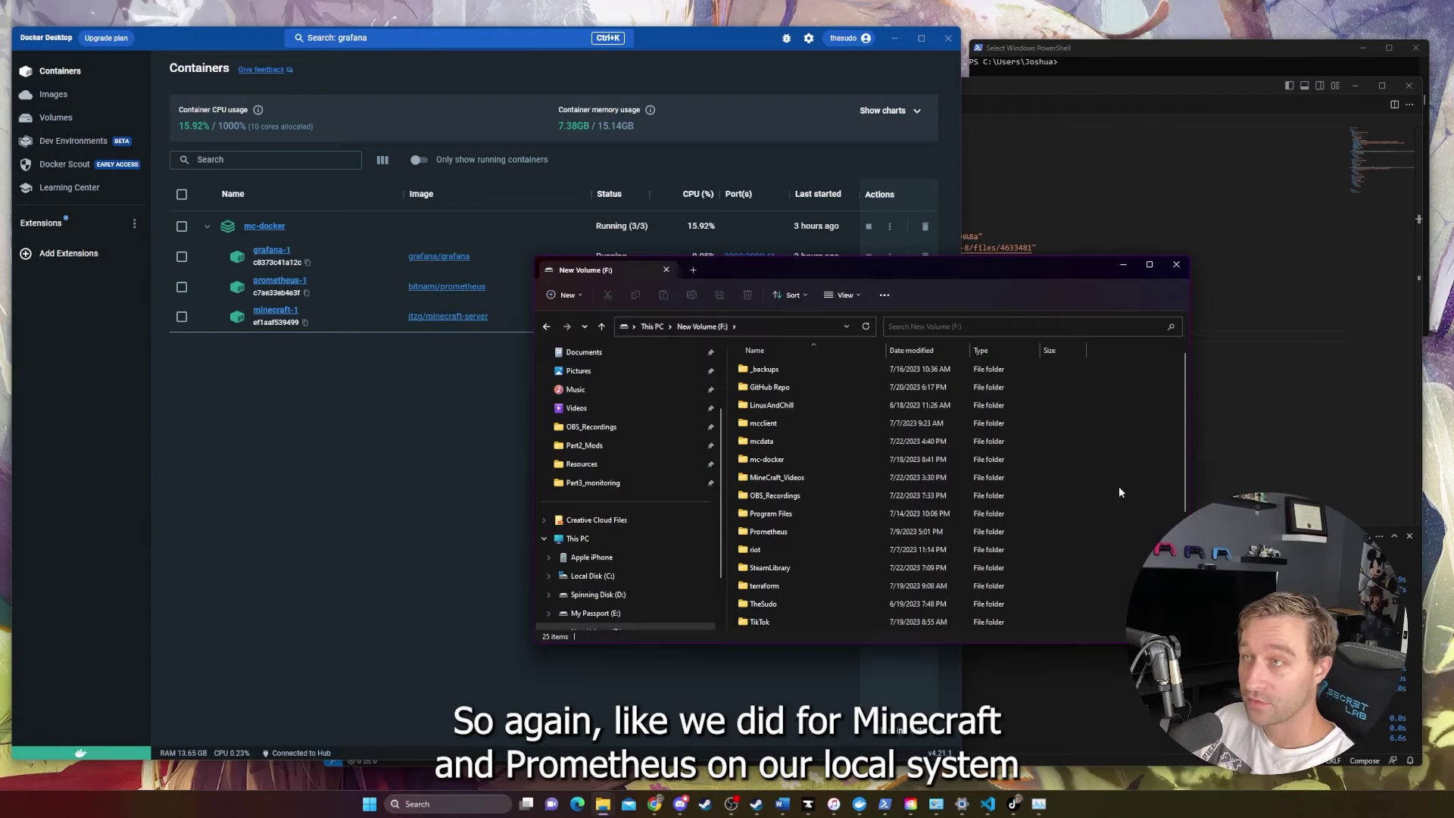
right_click(1119, 492)
mouse_move(1158, 579)
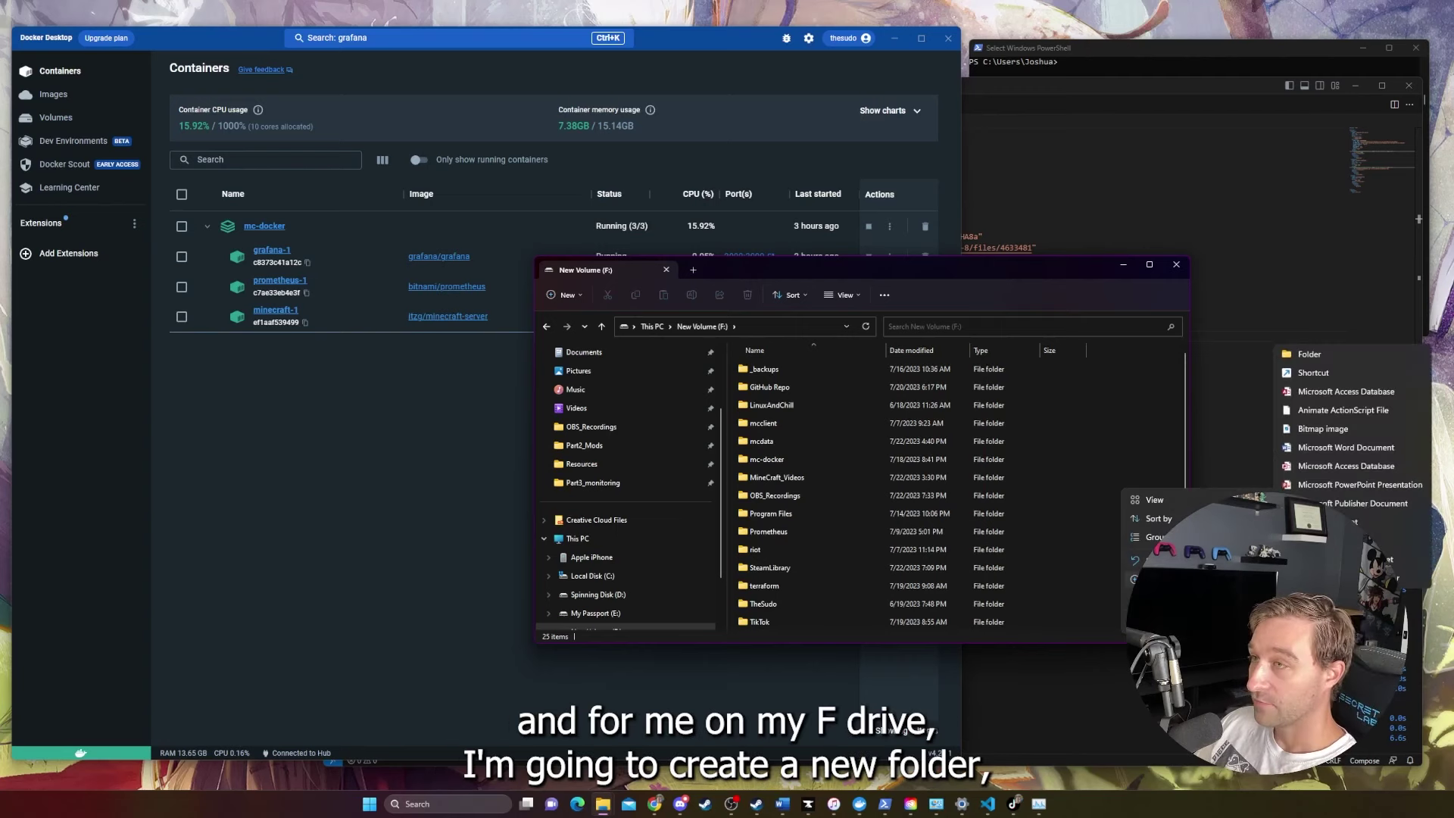
left_click(1287, 352)
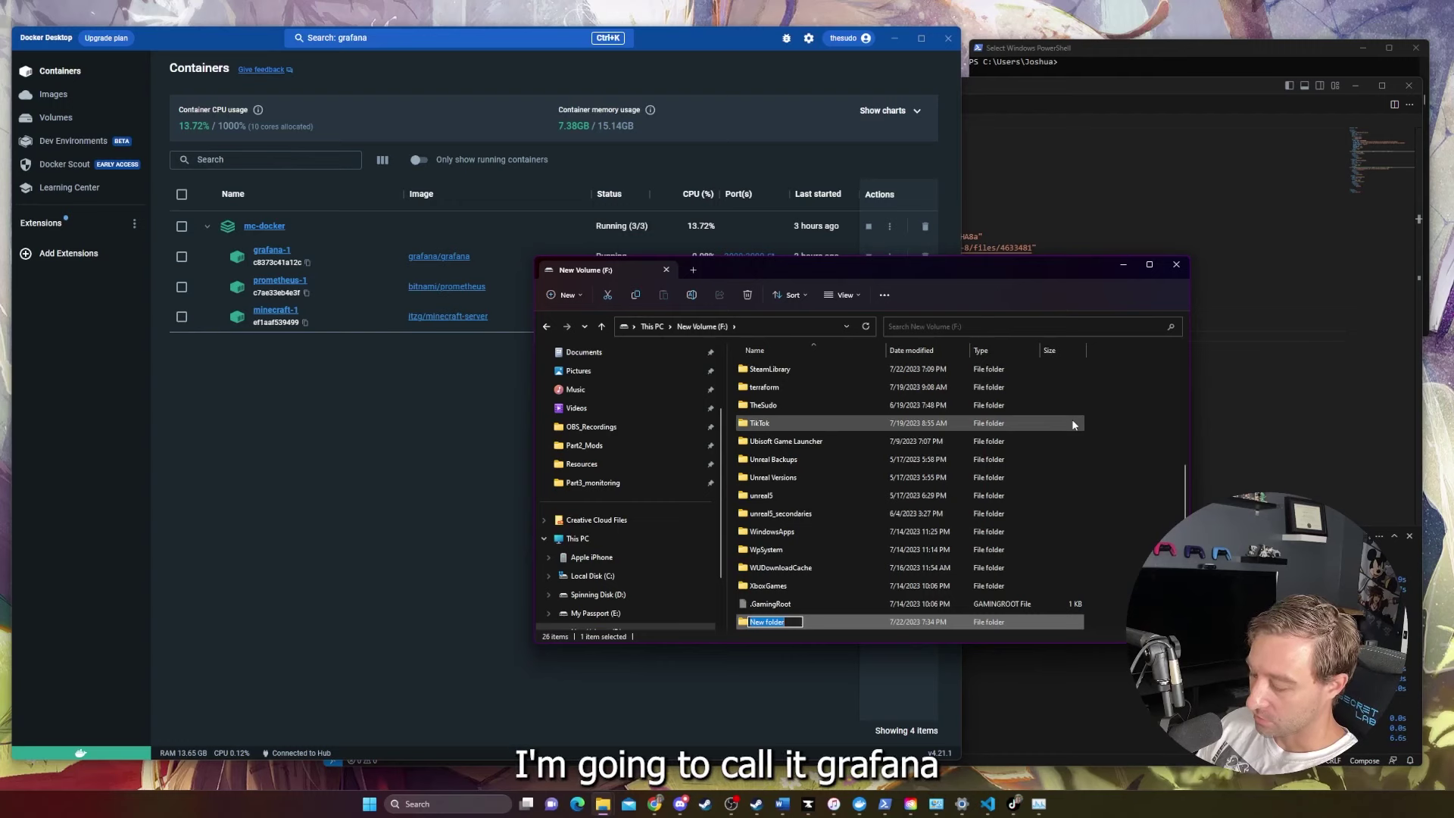
type("grafana")
key("Return")
key("Return")
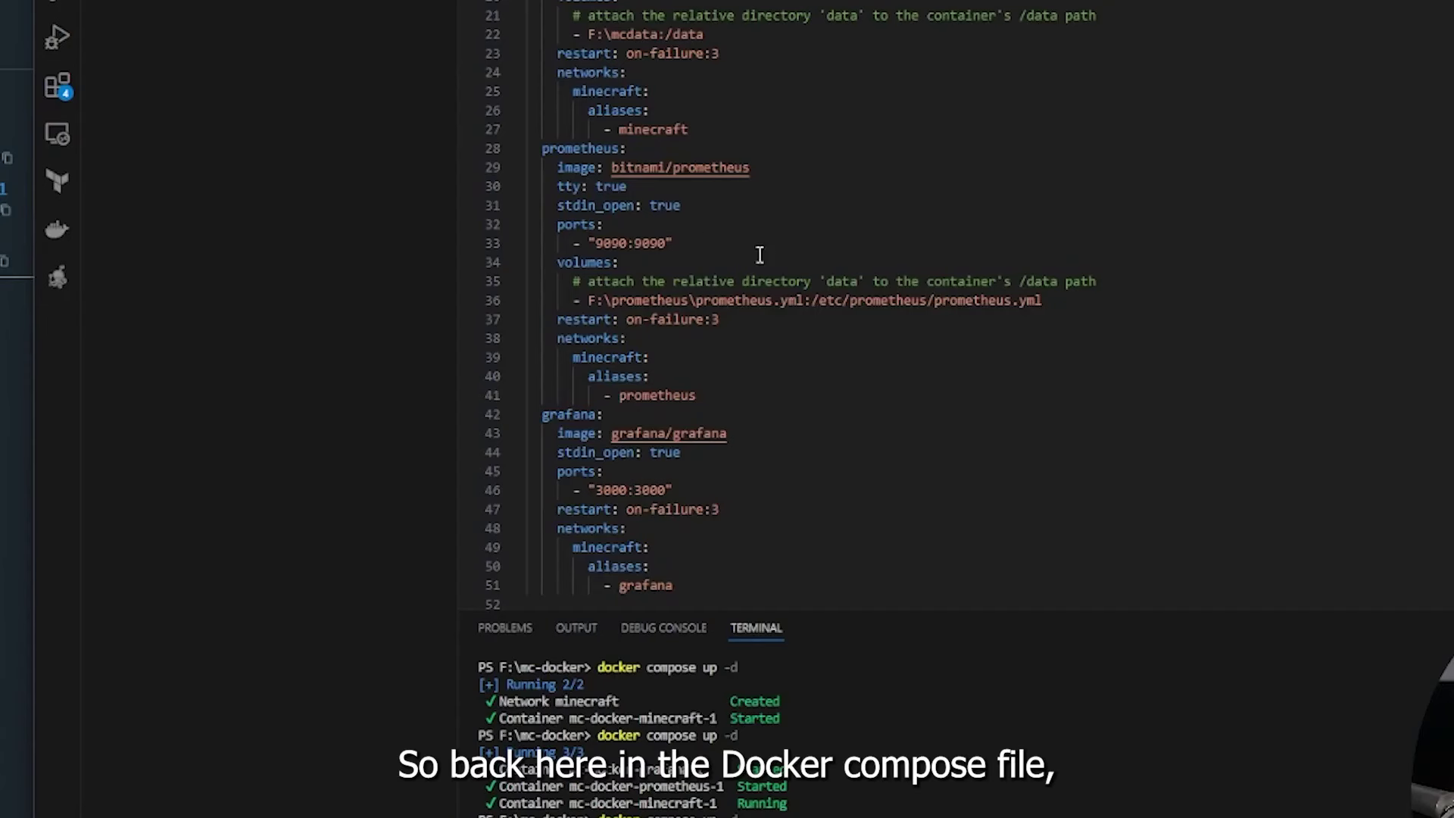
Copy the prometheus volumes block and paste it below the grafana service's ports line
scroll(768, 257, "down", 1)
left_click_drag(1043, 250, 508, 218)
key("ctrl+c")
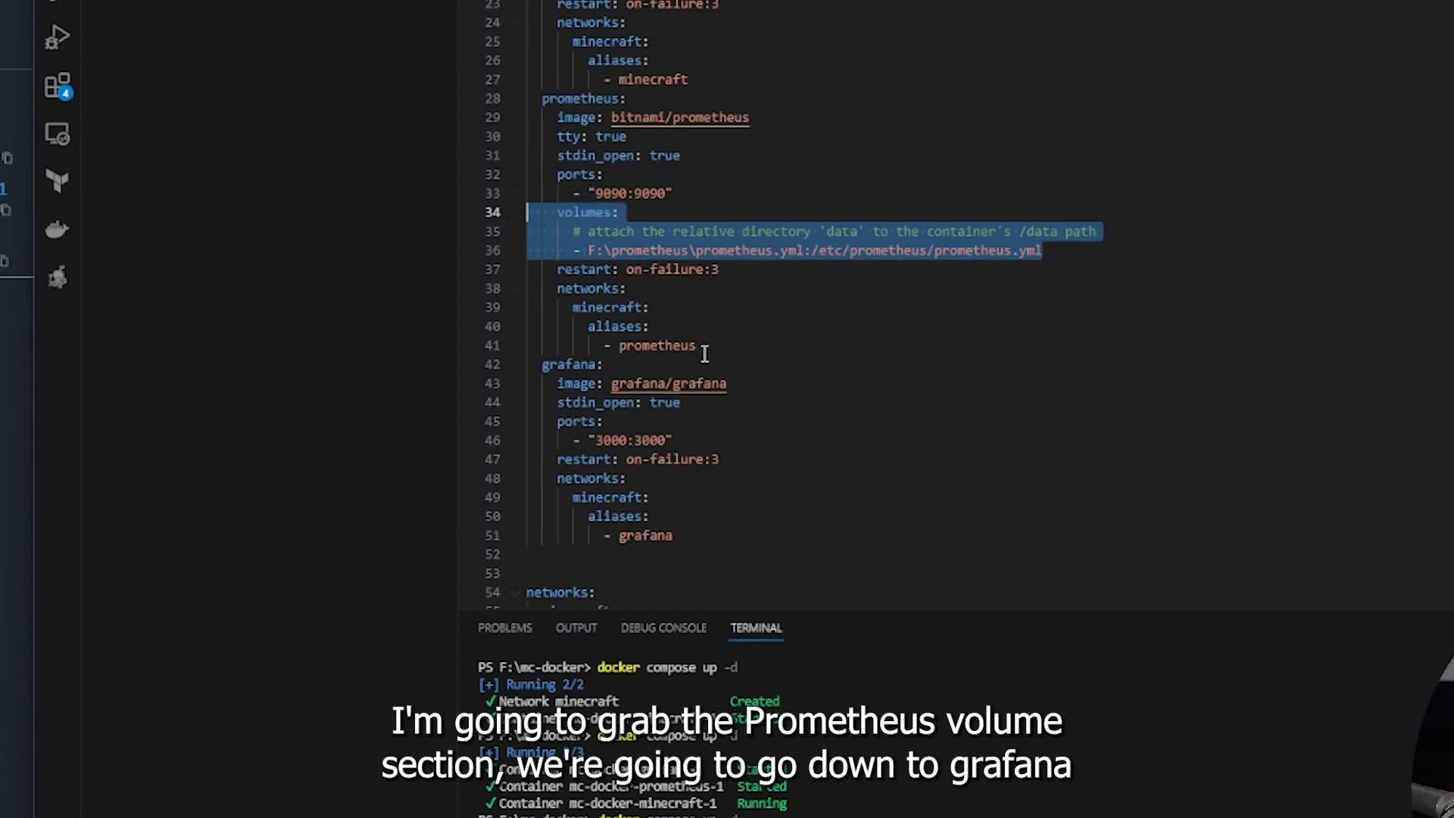
scroll(704, 352, "down", 3)
left_click(728, 309)
left_click(704, 290)
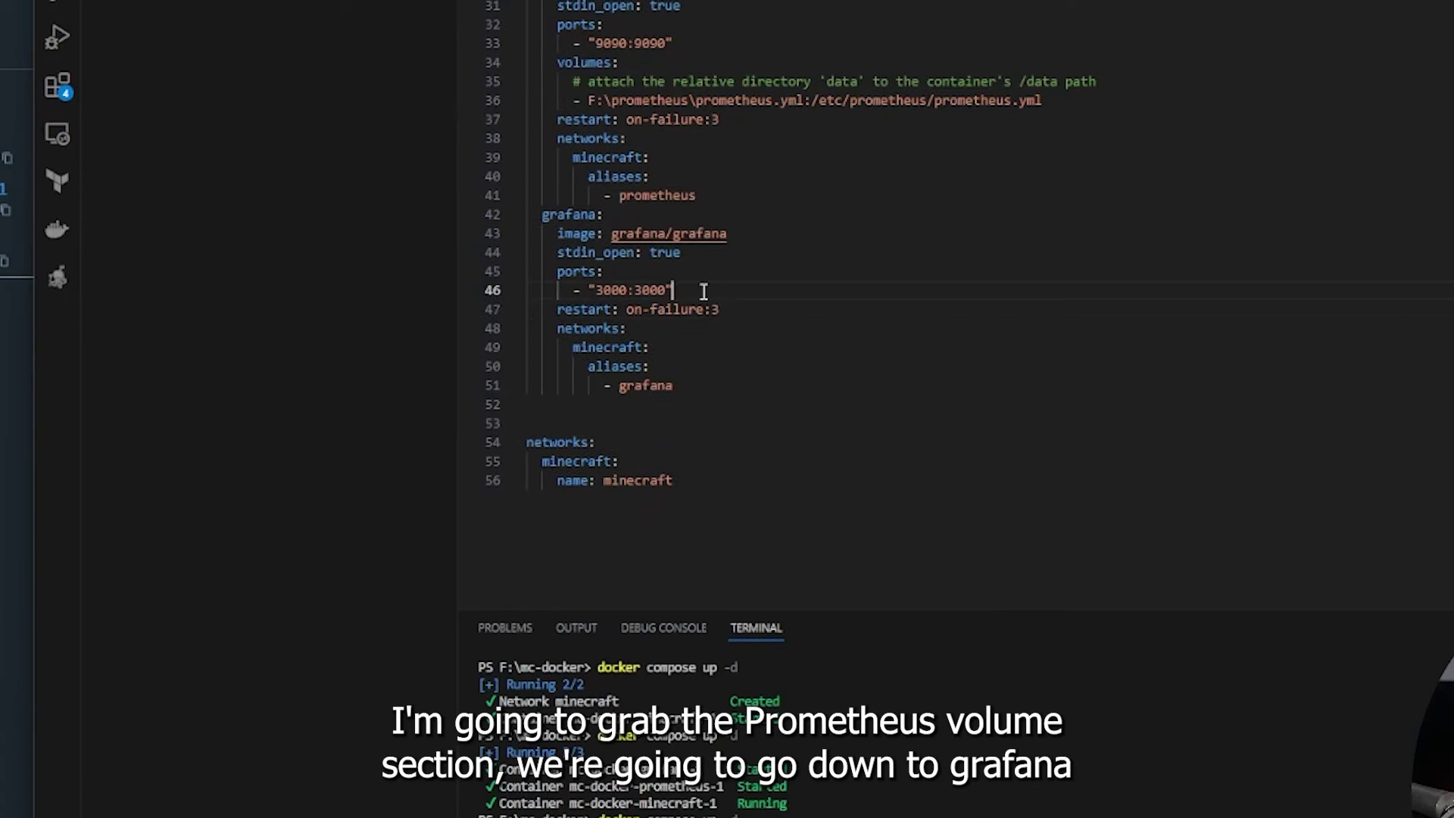
key("Return")
key("BackSpace")
key("BackSpace")
key("ctrl+v")
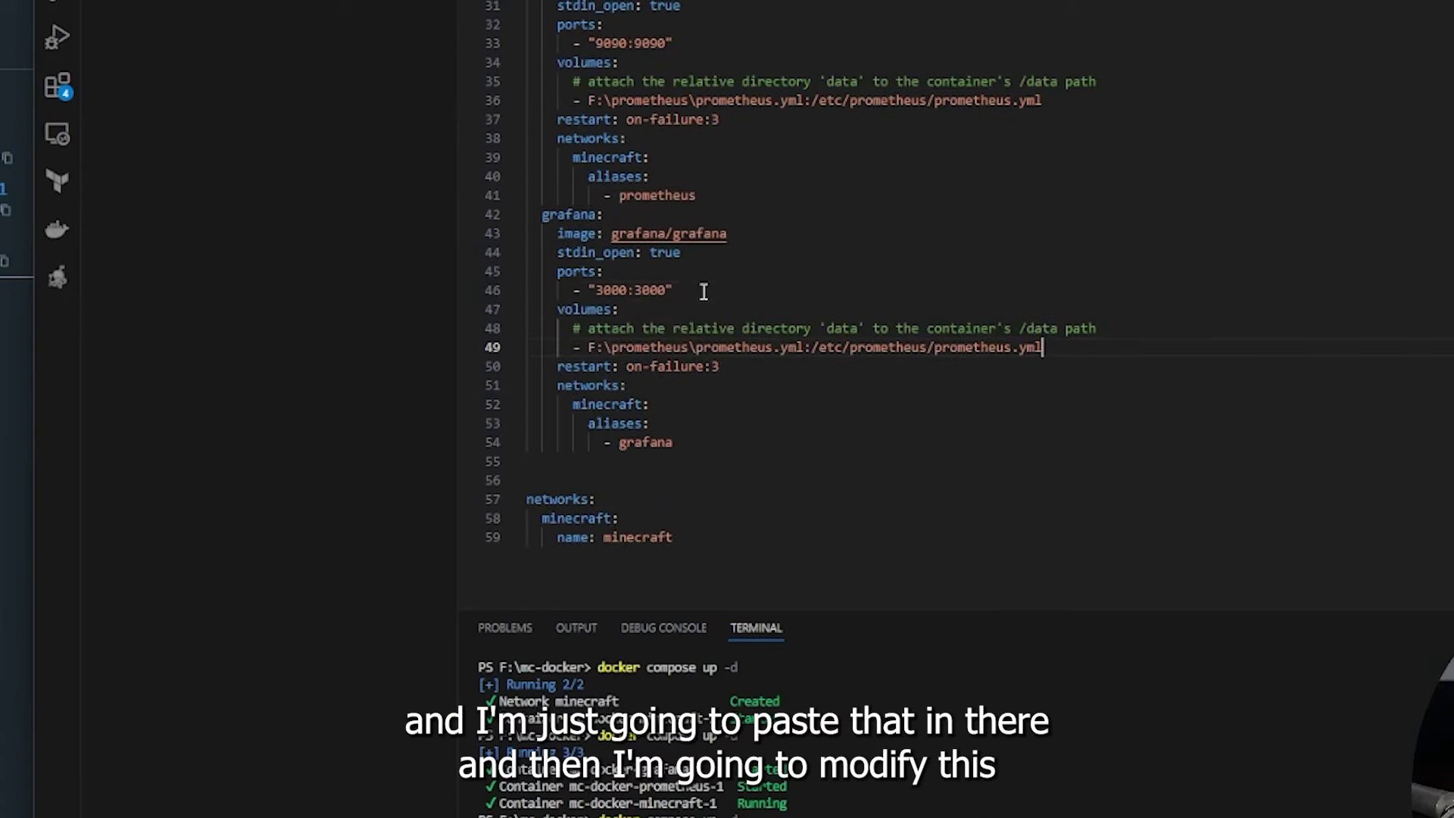
Edit the pasted volume entry to F:\grafana:/var/lib/grafana, then start the Grafana login
left_click_drag(804, 347, 619, 350)
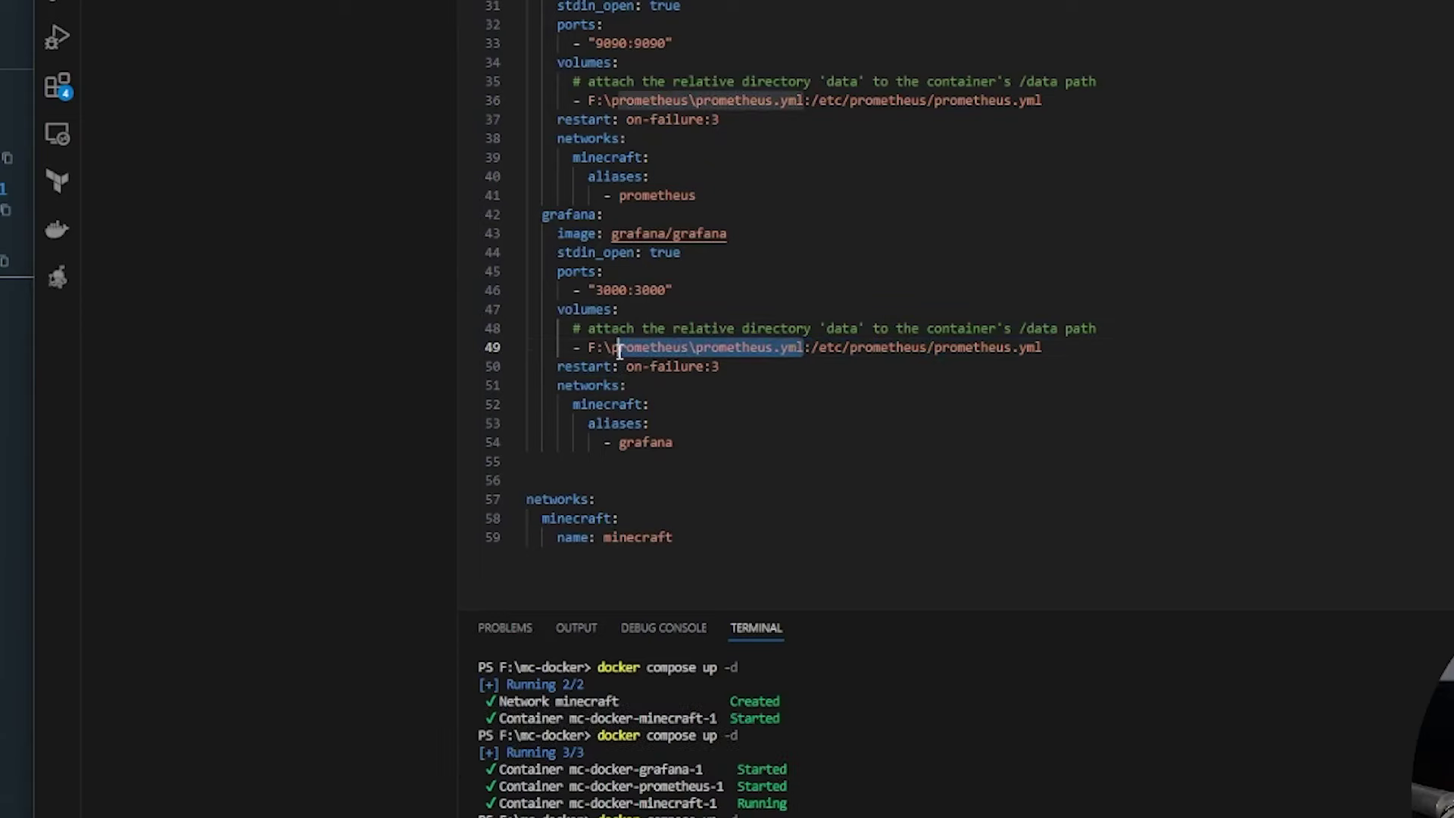
type("p")
key("BackSpace")
type("gra")
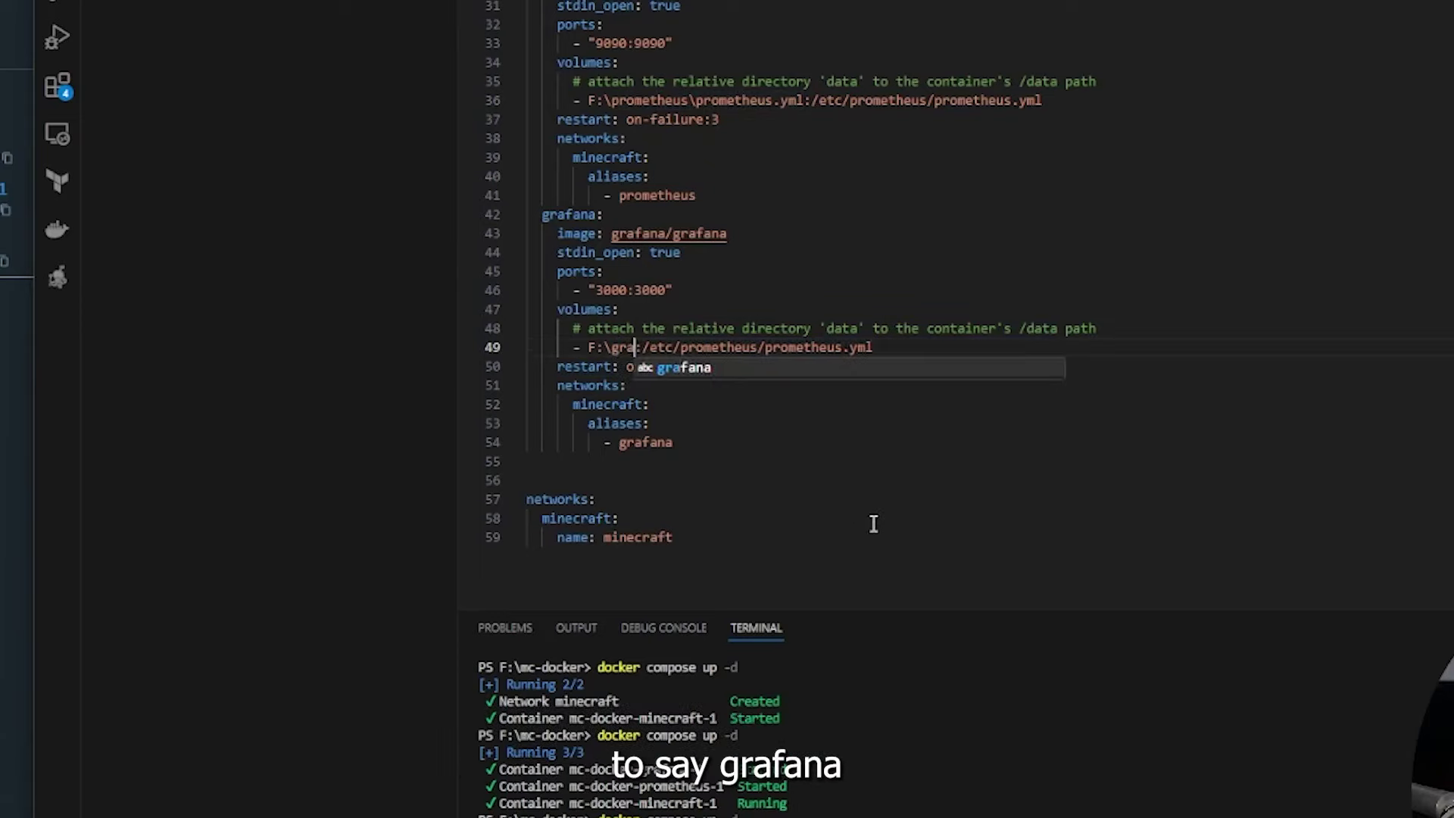
type("fana")
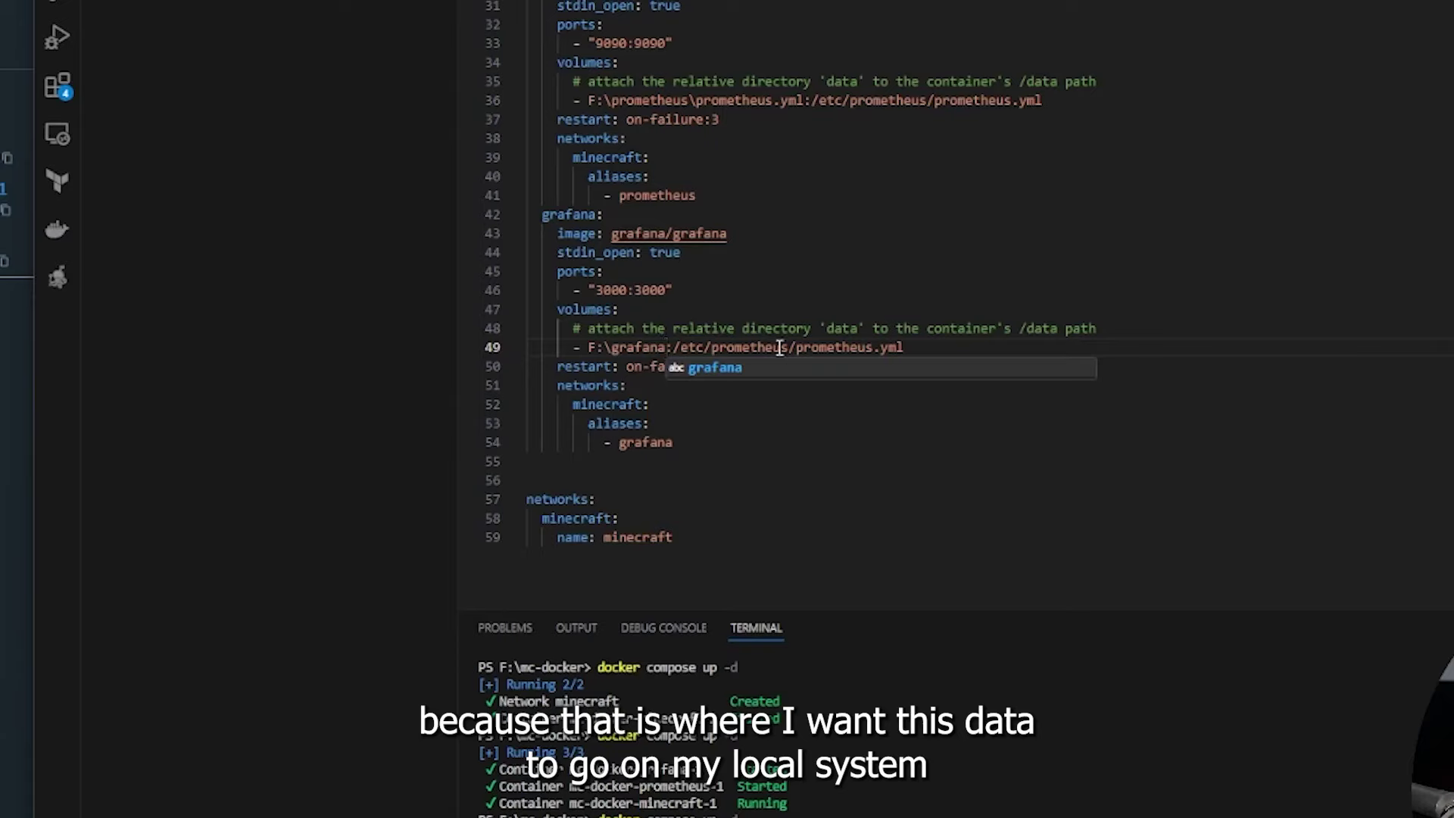
left_click(825, 346)
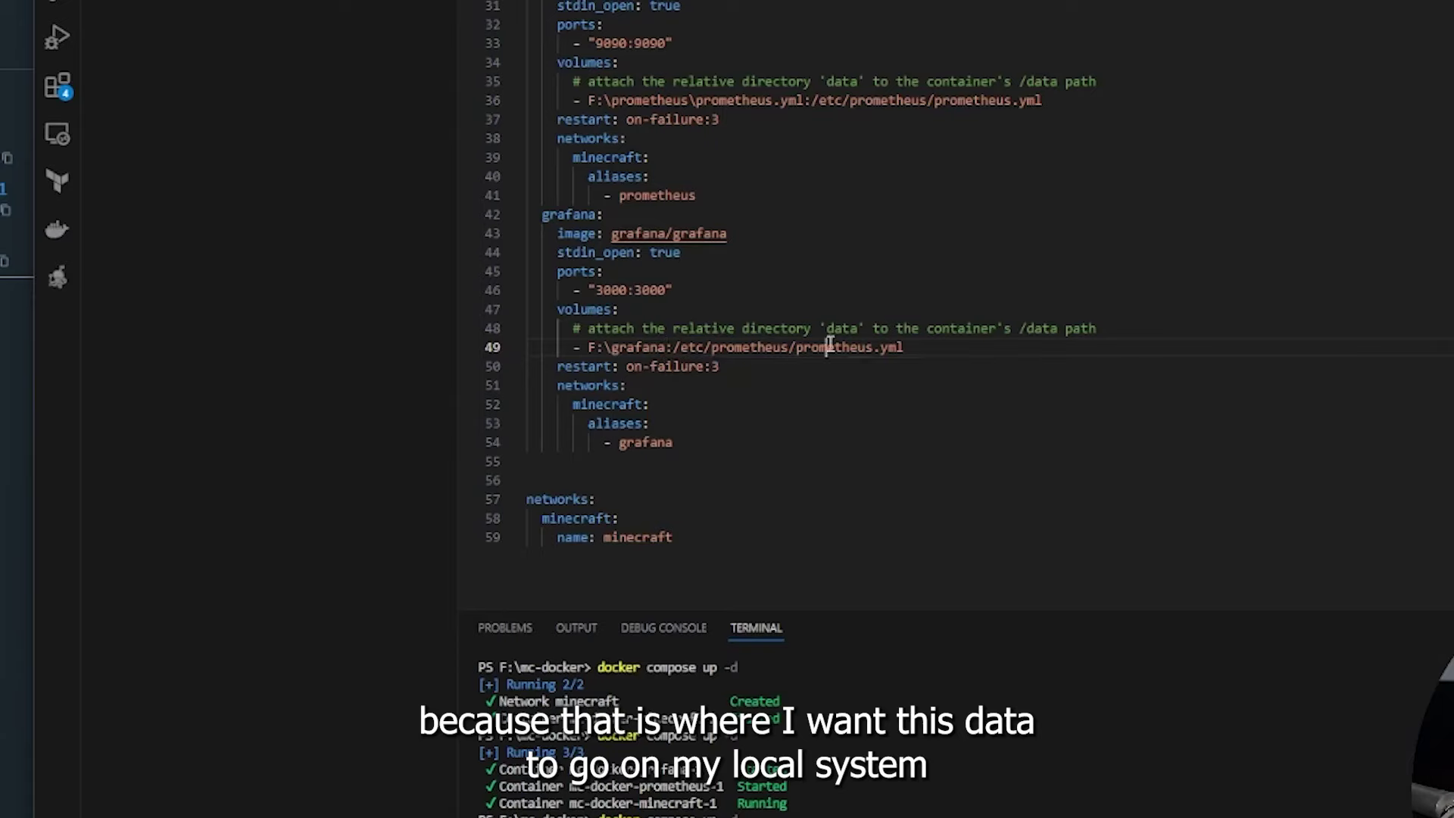
left_click_drag(904, 347, 674, 347)
key("BackSpace")
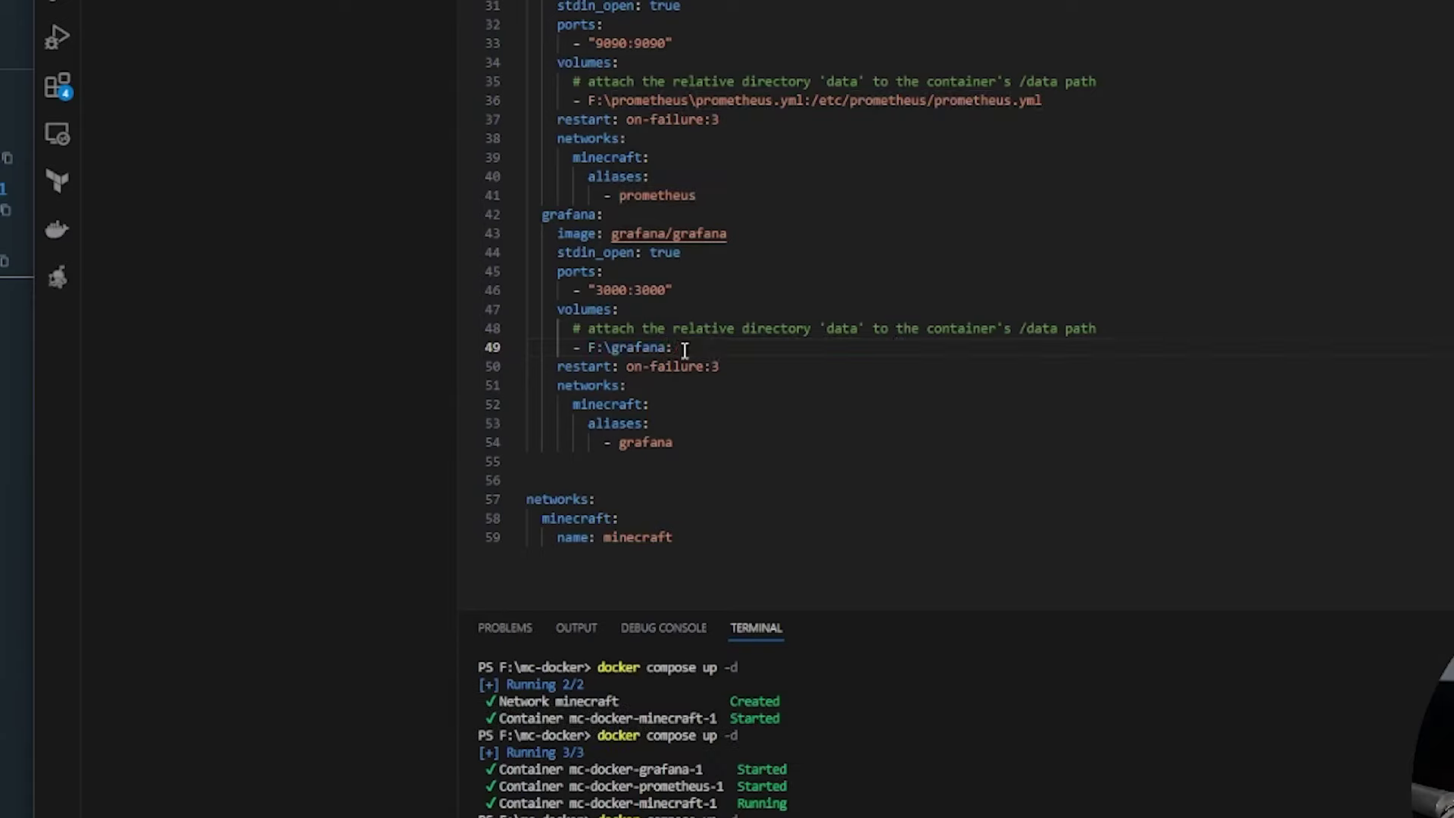
type("/var")
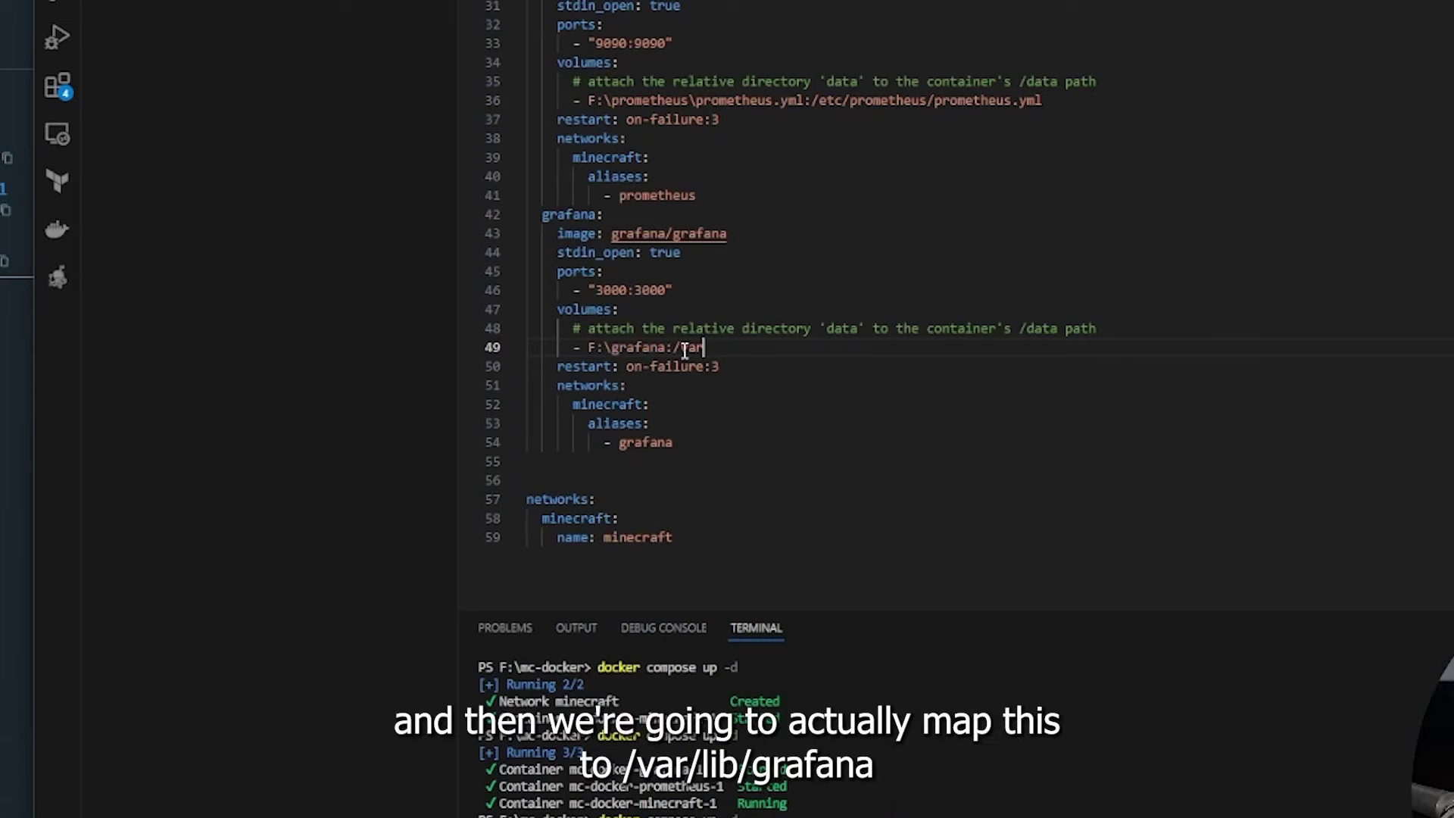
type("/lib/grafana")
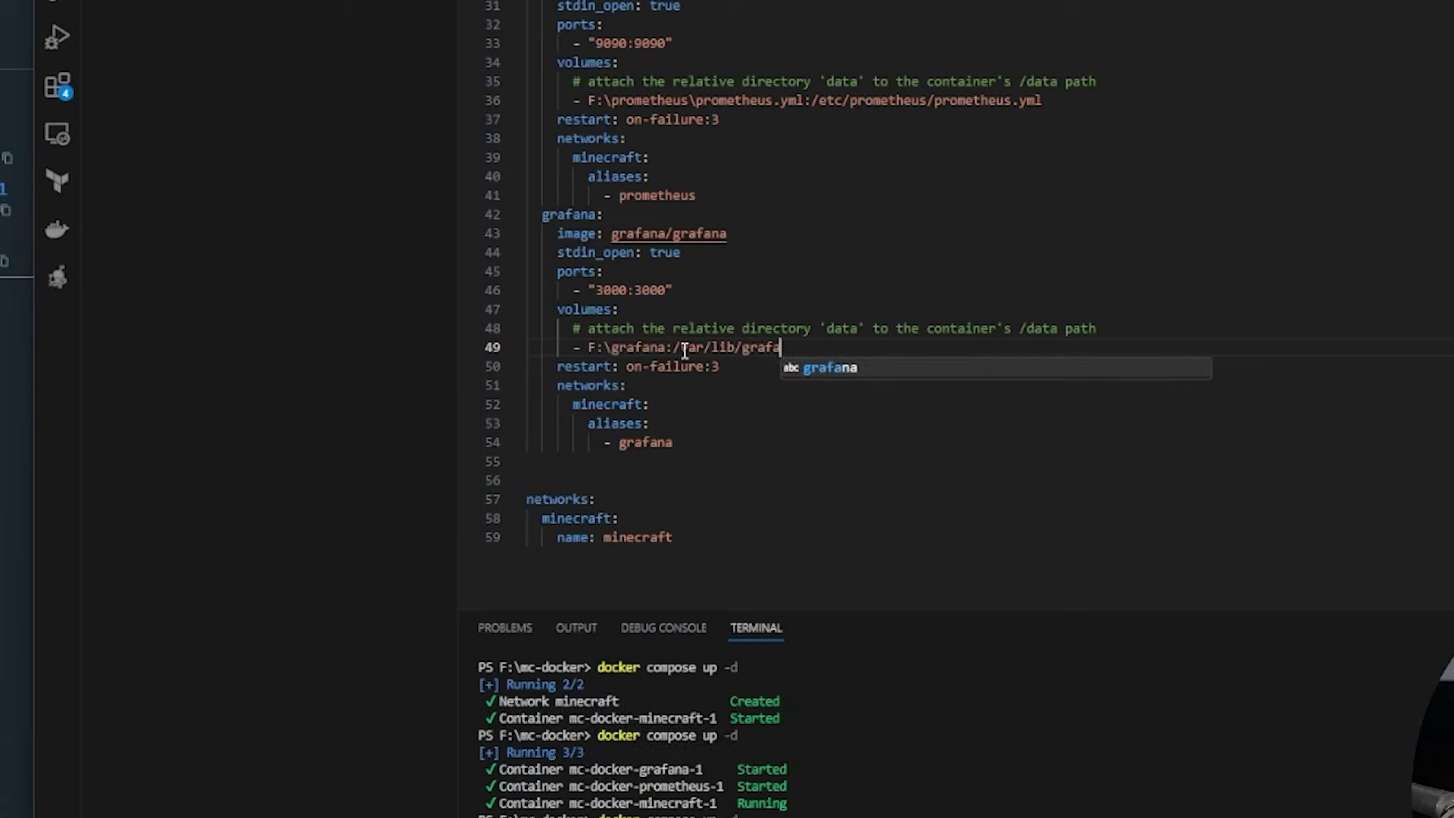
left_click(819, 293)
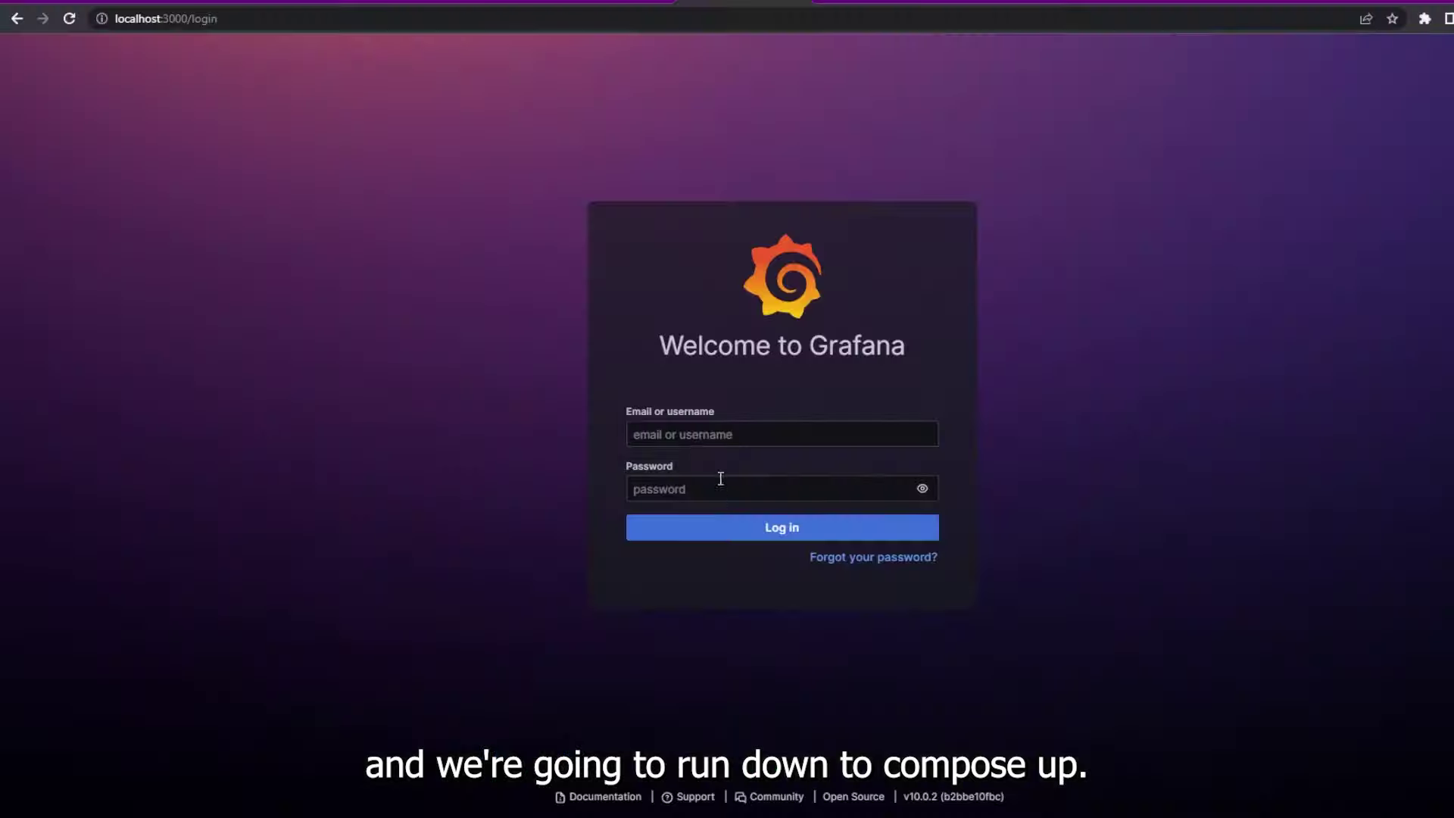
left_click(689, 438)
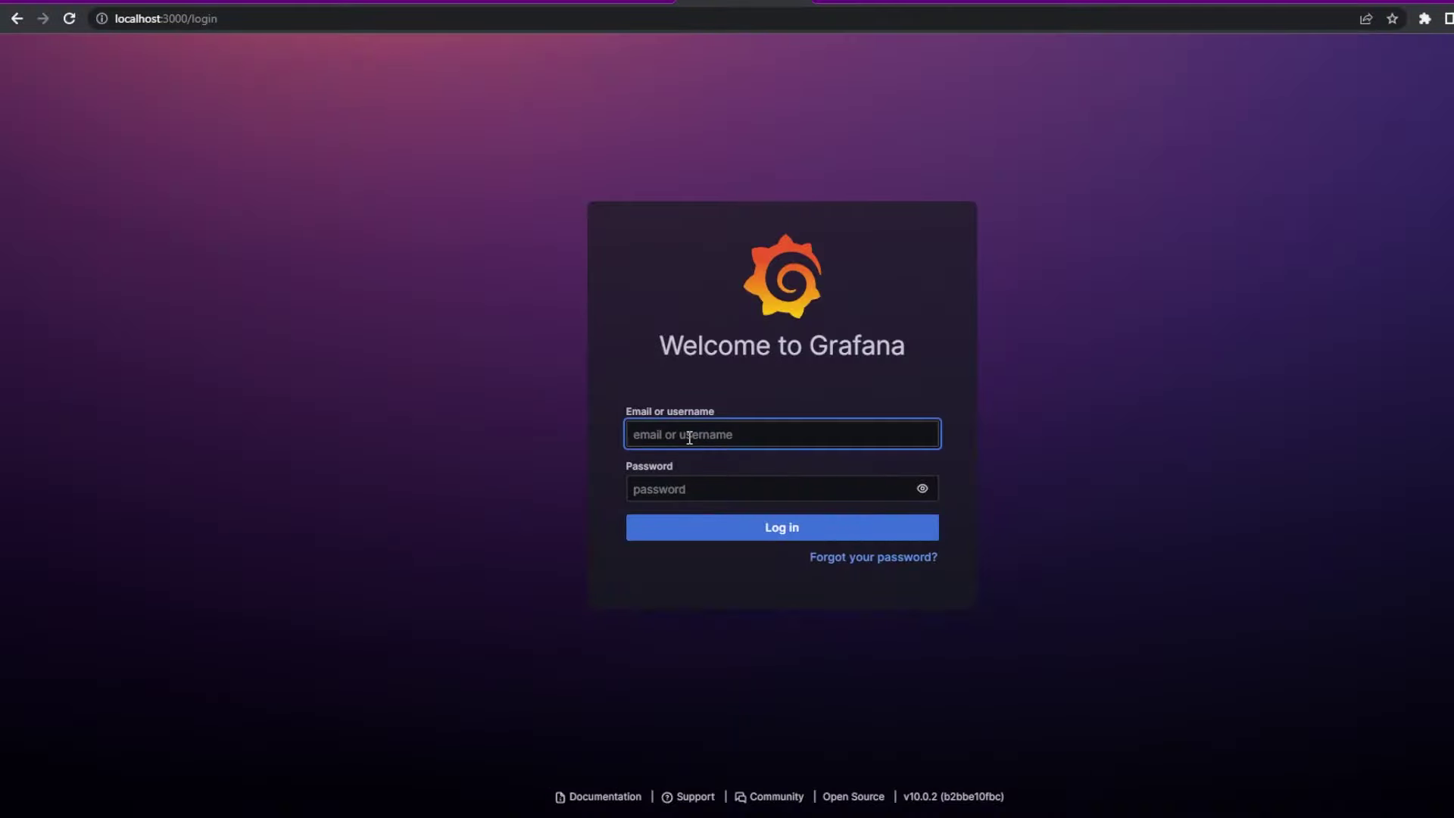
type("admin")
key("Tab")
type("admi")
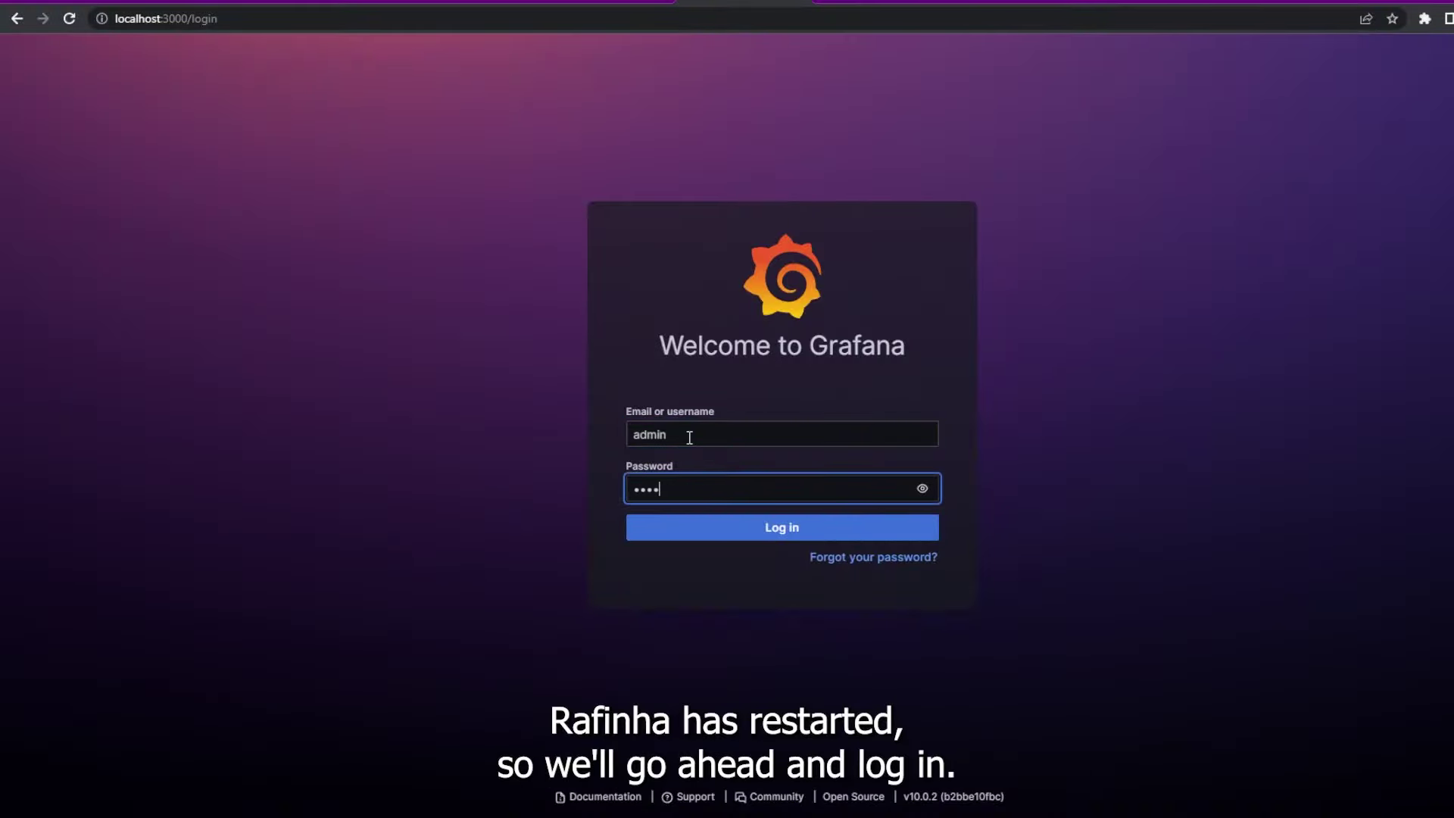
type("n")
key("Return")
type("admin")
key("Tab")
key("Tab")
type("admin")
key("Return")
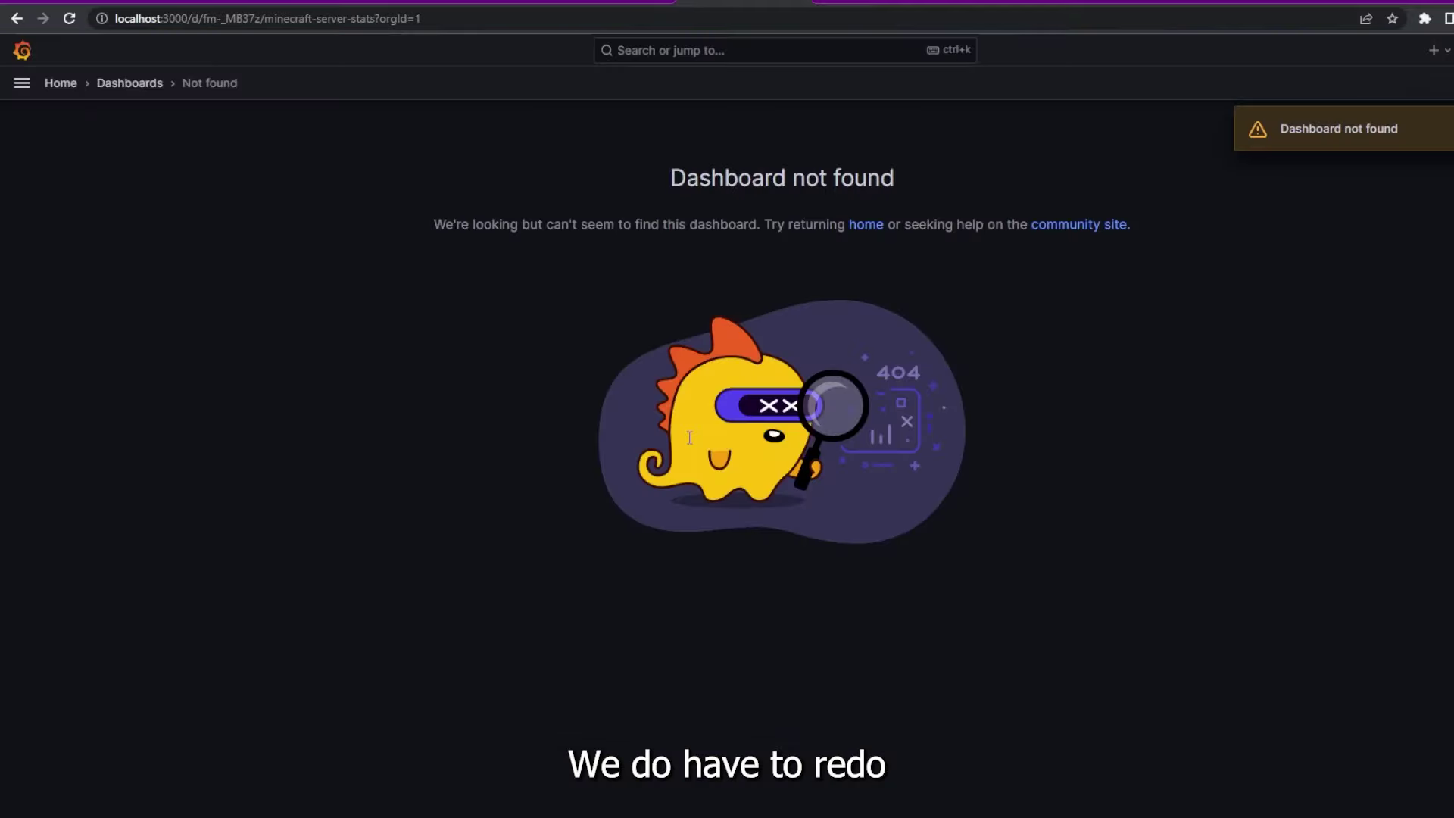
left_click(22, 82)
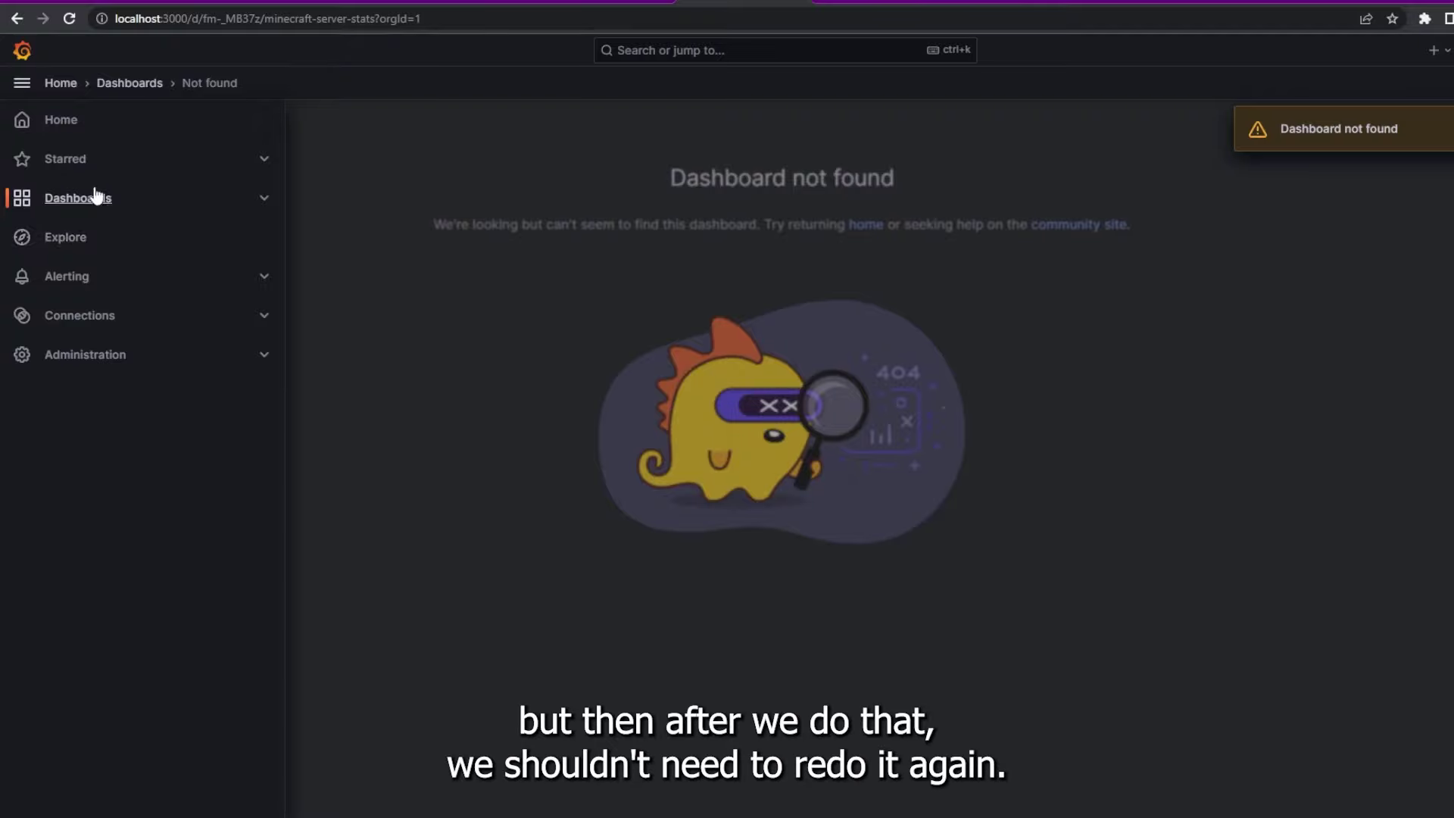
left_click(91, 286)
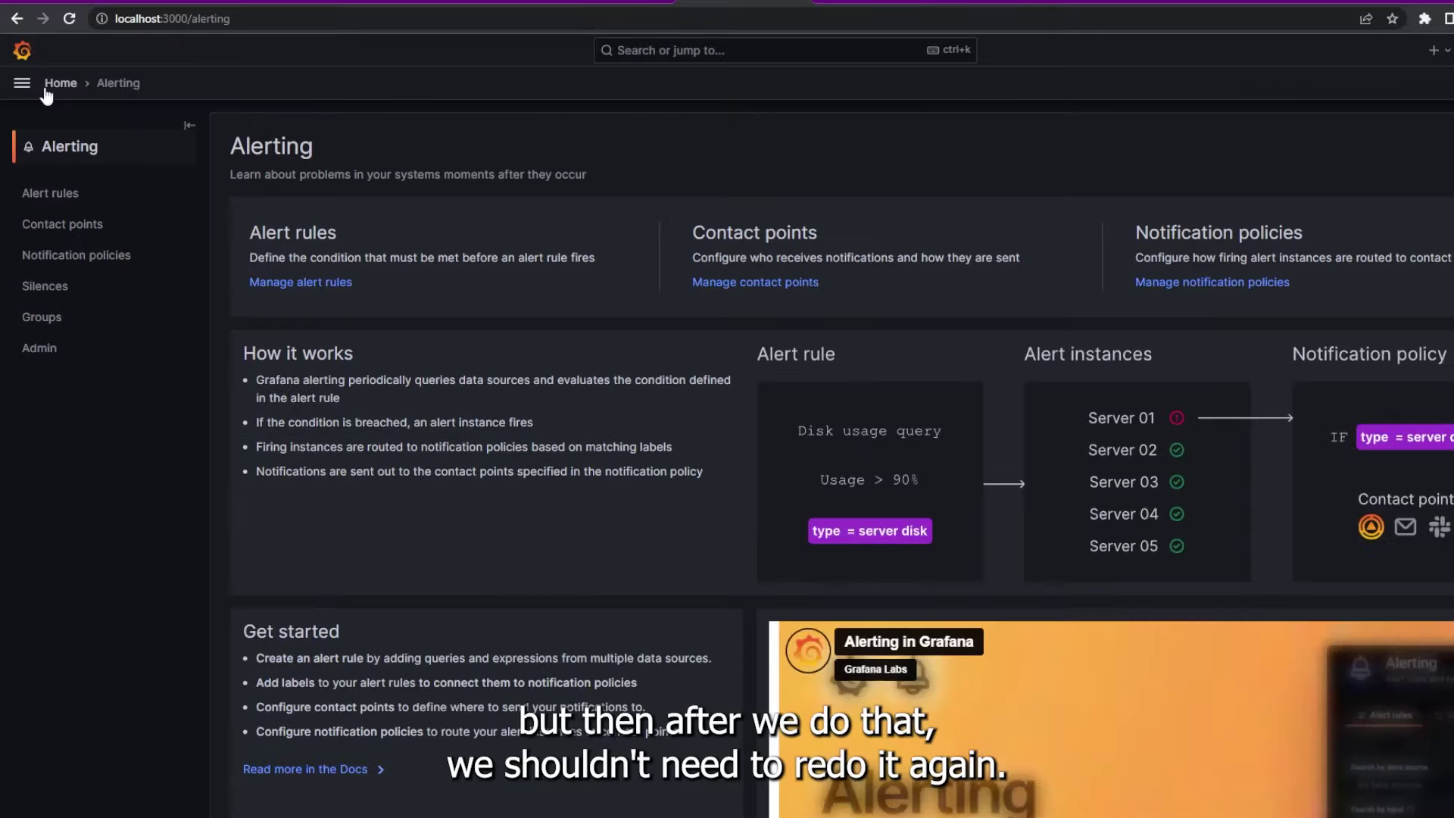
left_click(17, 18)
left_click(24, 85)
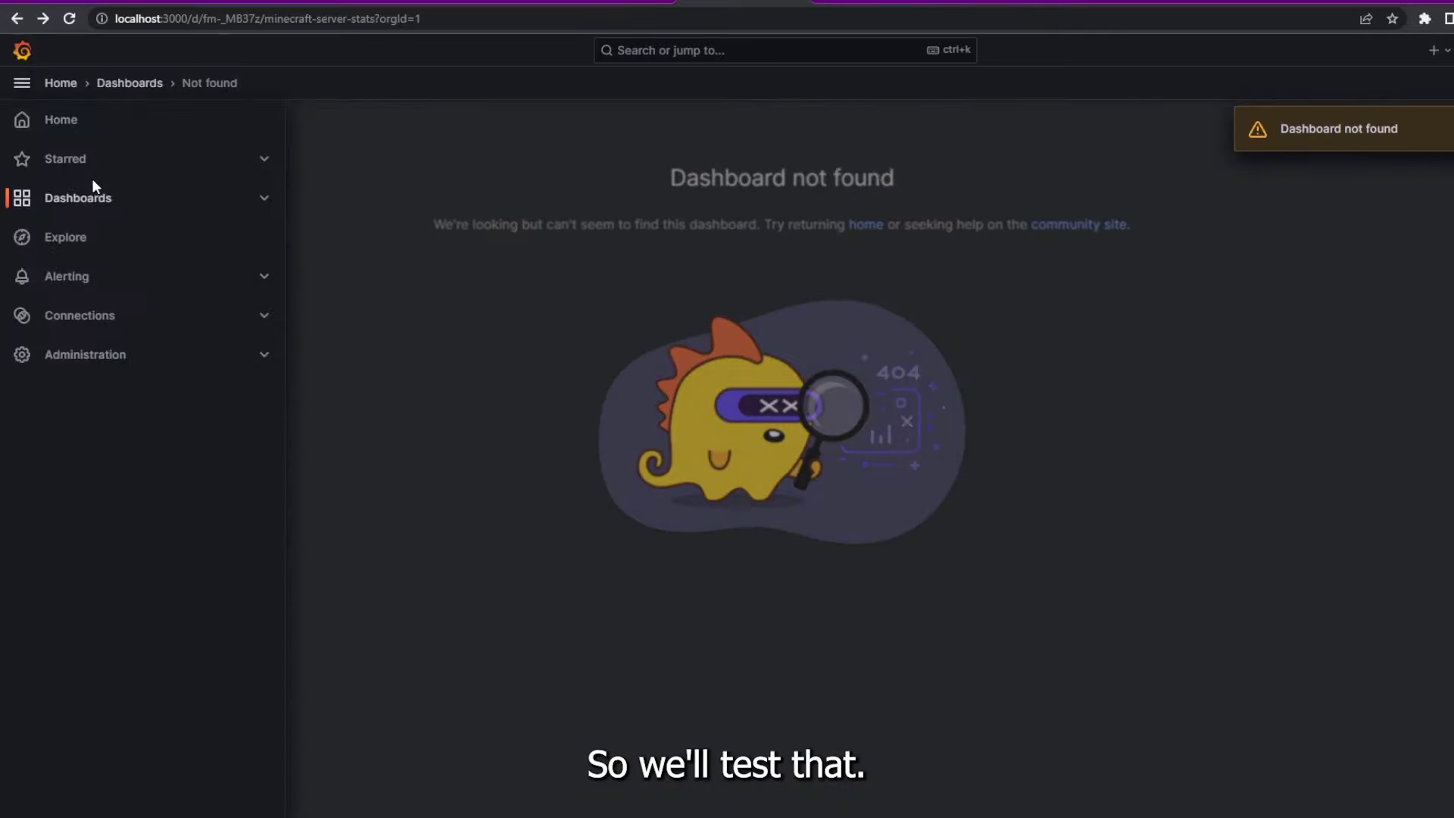
left_click(87, 313)
left_click(76, 225)
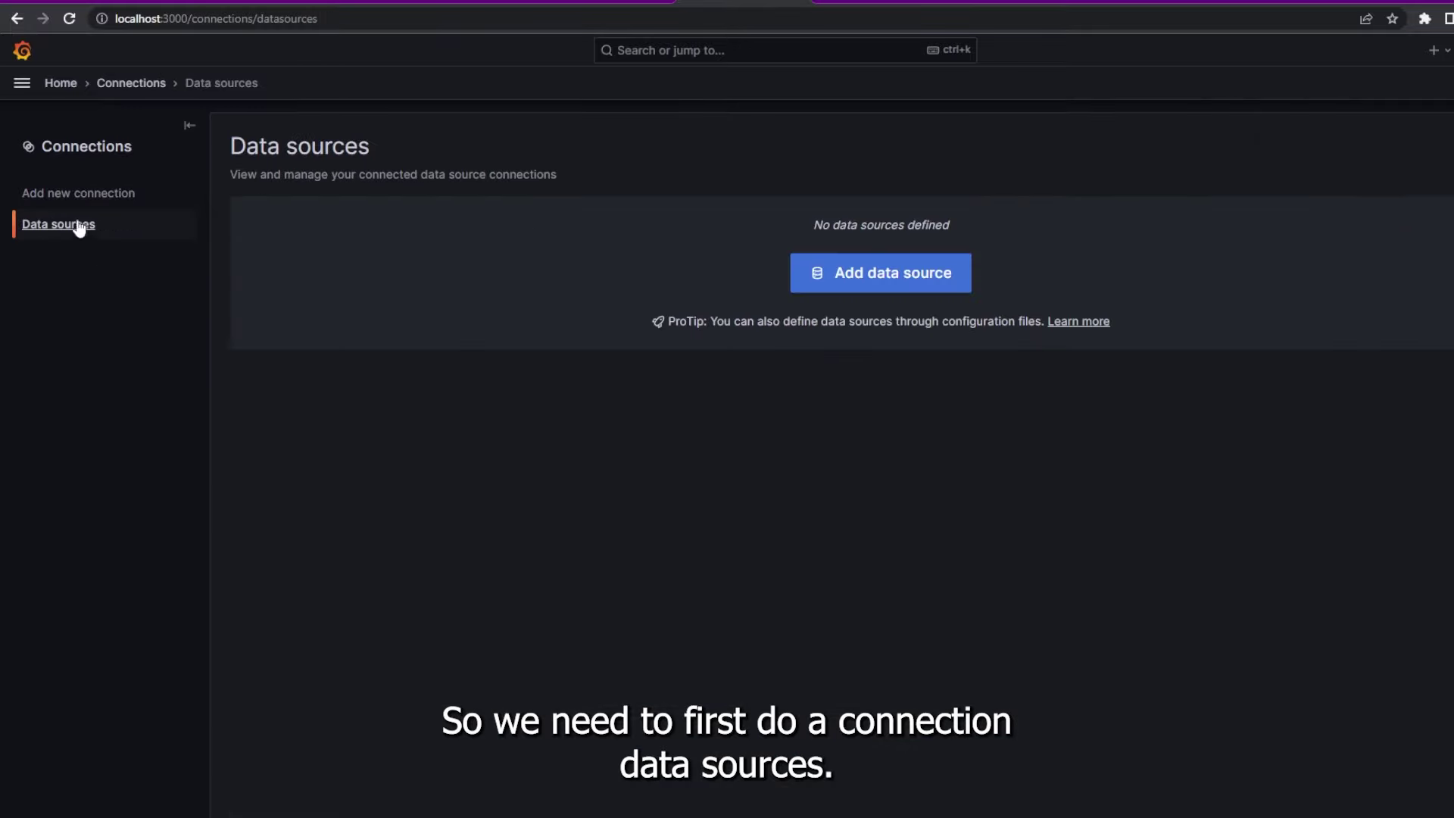
left_click(882, 273)
left_click(445, 303)
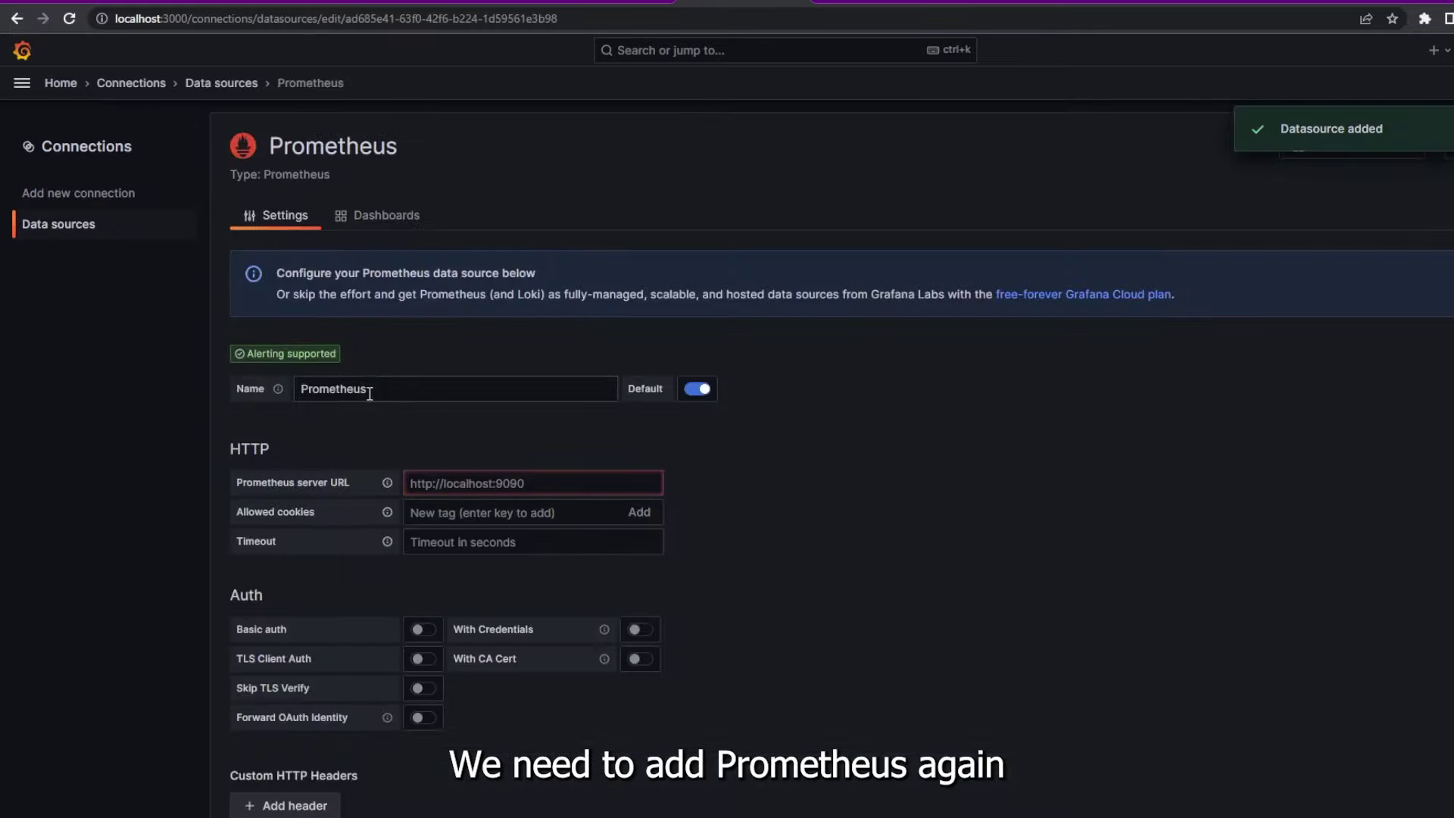
left_click(453, 477)
type("htt")
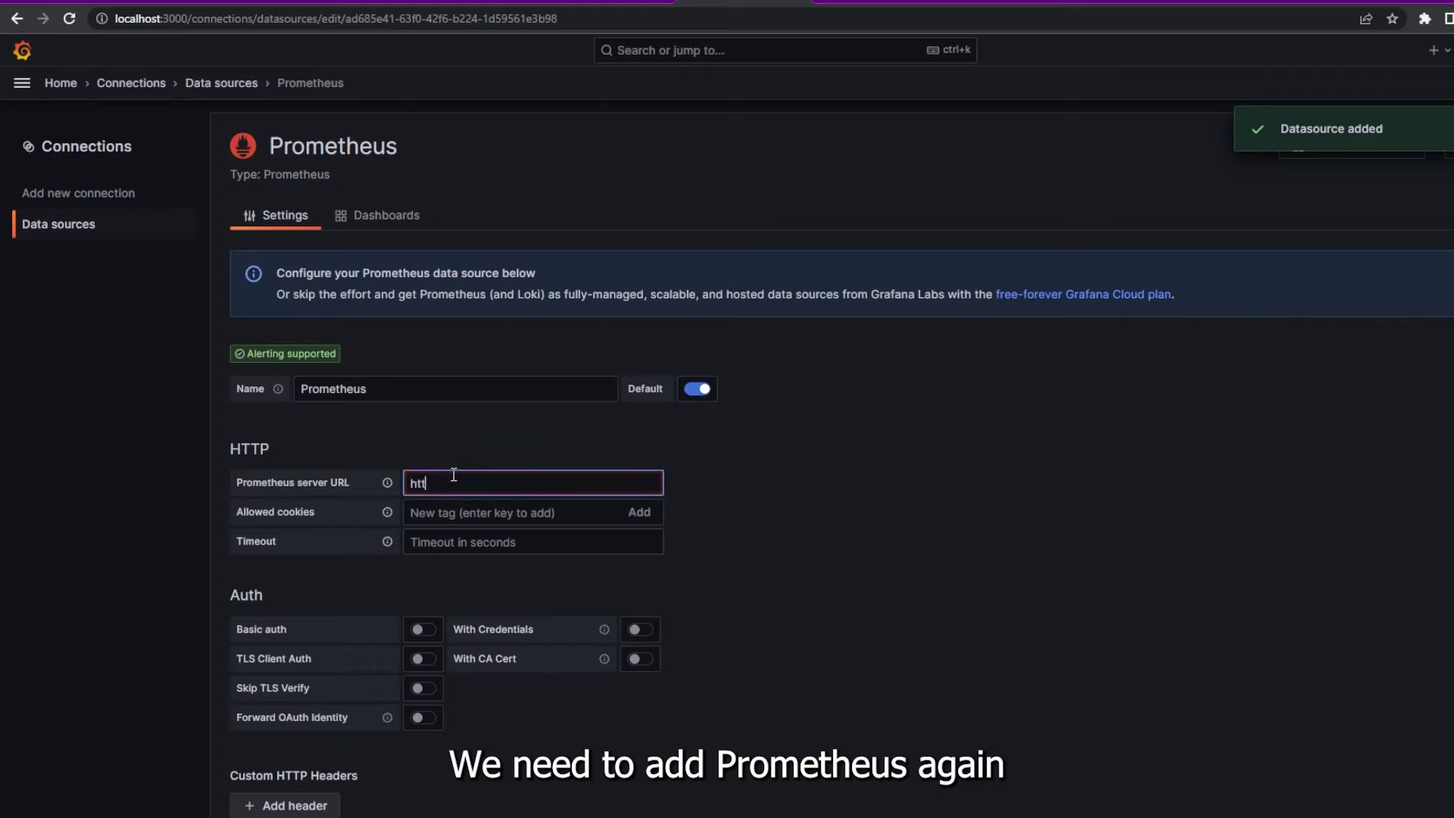
type("p://")
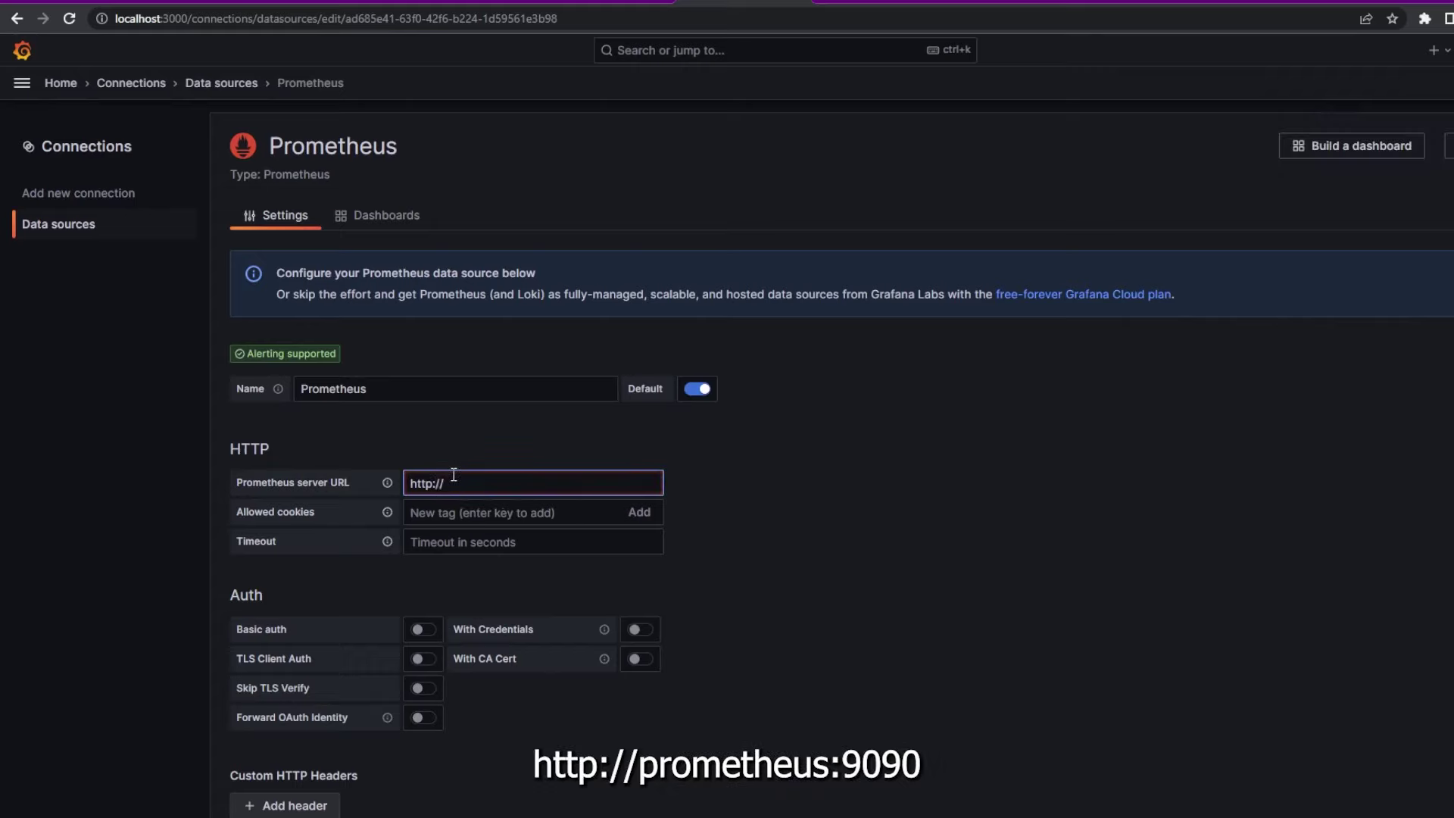
type("prometheus:")
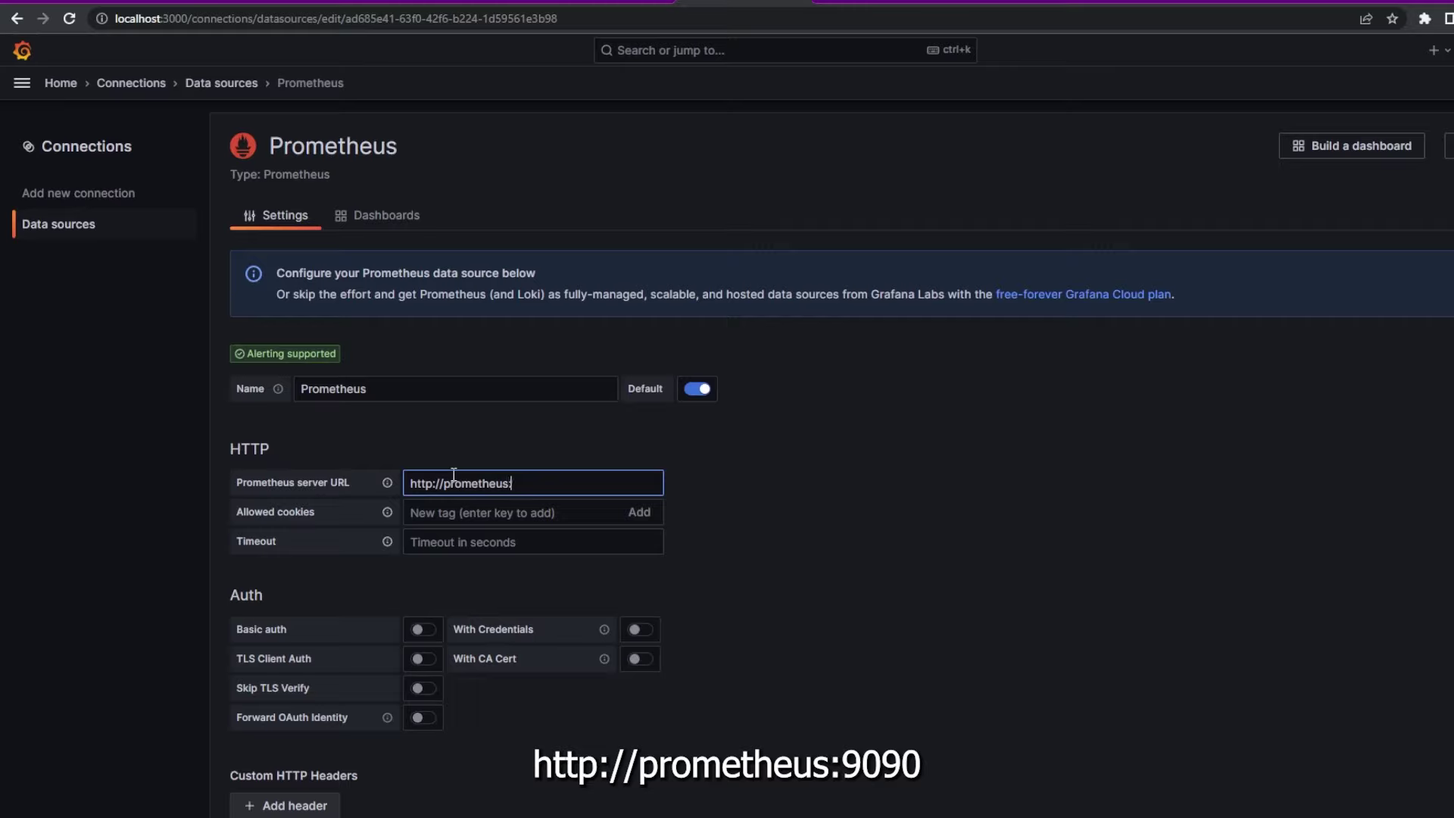
type("9090")
scroll(470, 457, "down", 8)
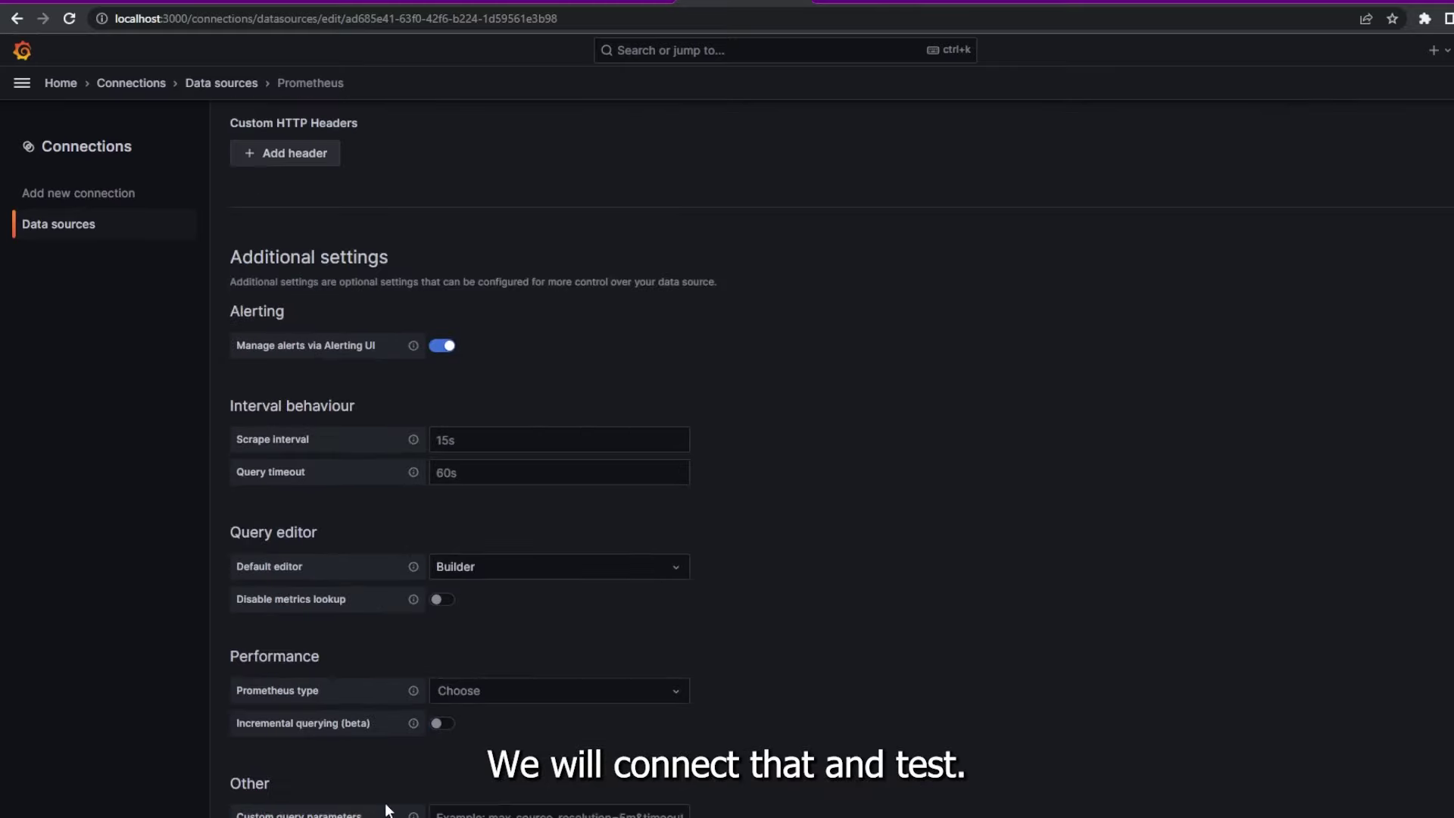
scroll(396, 760, "down", 3)
left_click(354, 783)
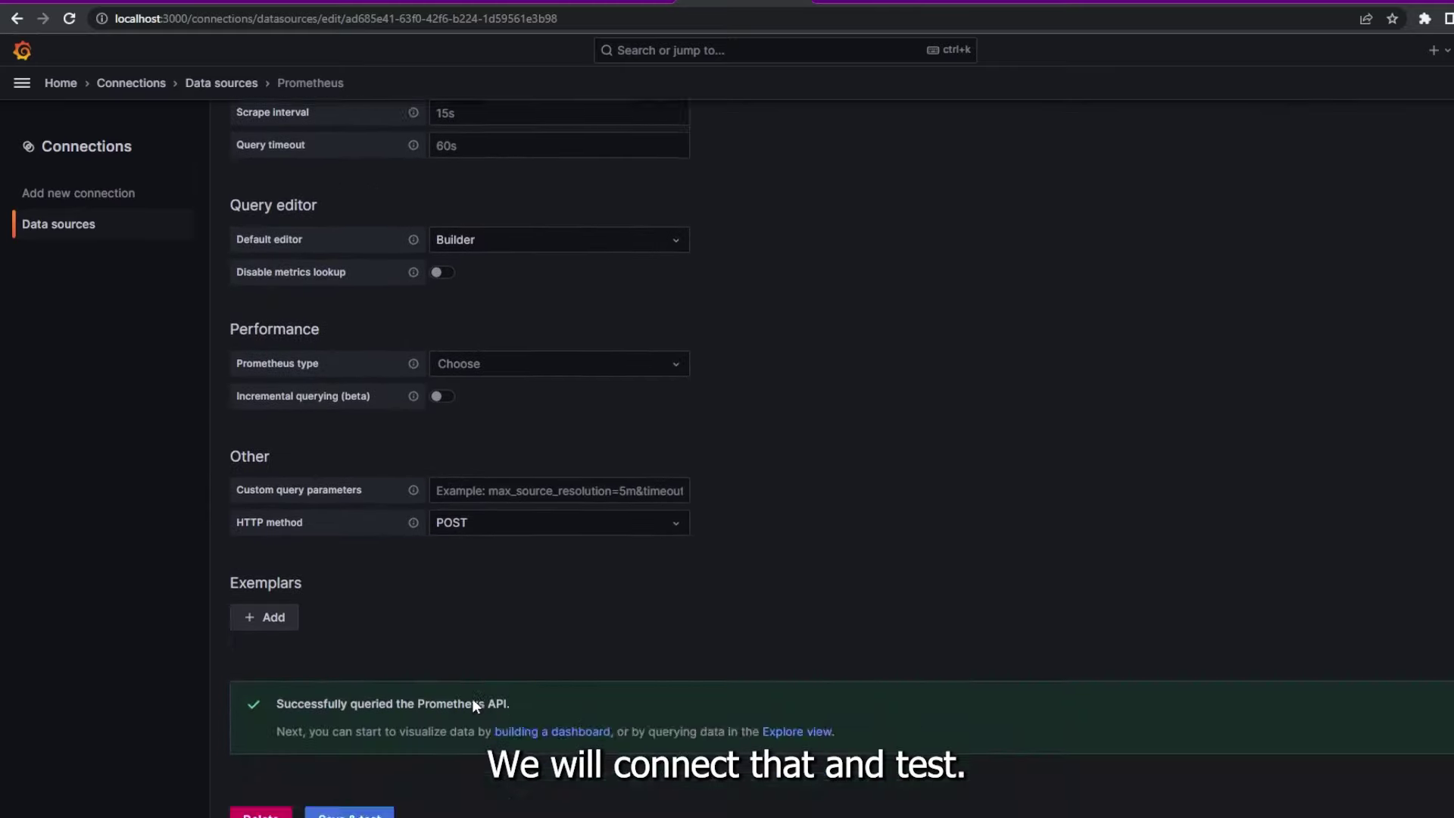
scroll(471, 698, "up", 3)
scroll(468, 664, "down", 4)
scroll(465, 657, "up", 12)
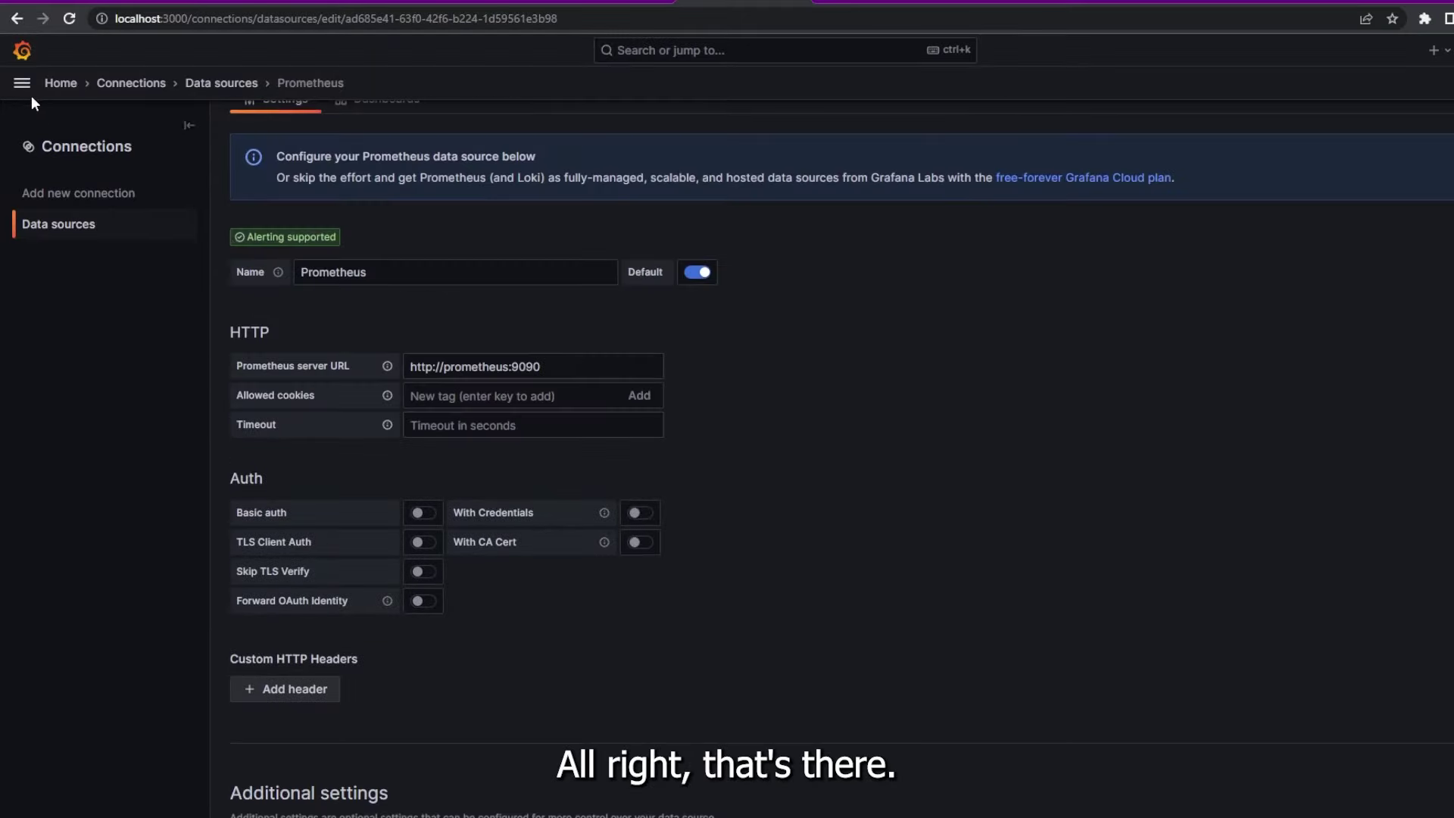
Create a new dashboard folder named 'minecraft'
left_click(23, 85)
left_click(61, 198)
left_click(1445, 256)
left_click(1441, 271)
left_click(363, 215)
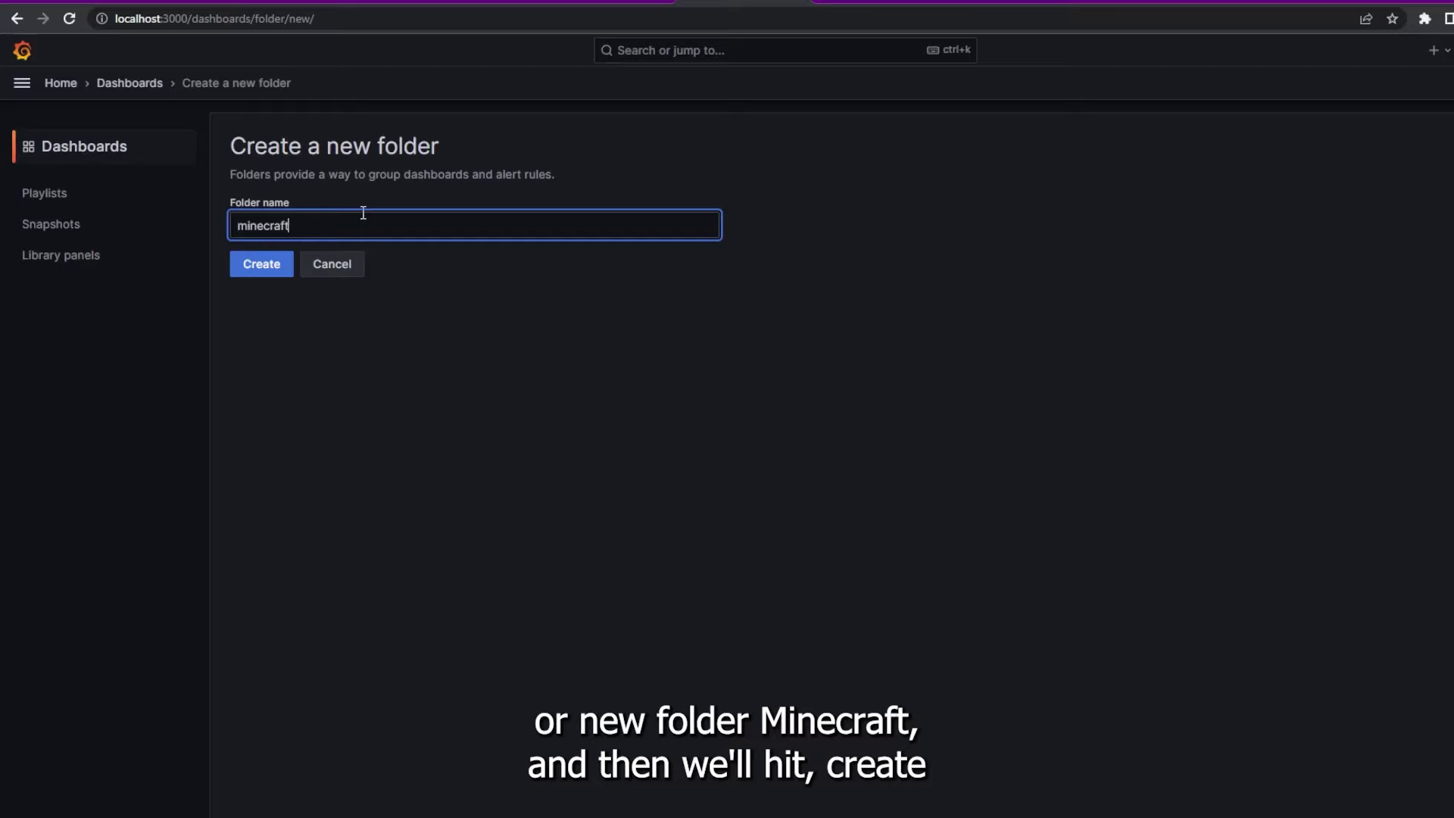
left_click(249, 272)
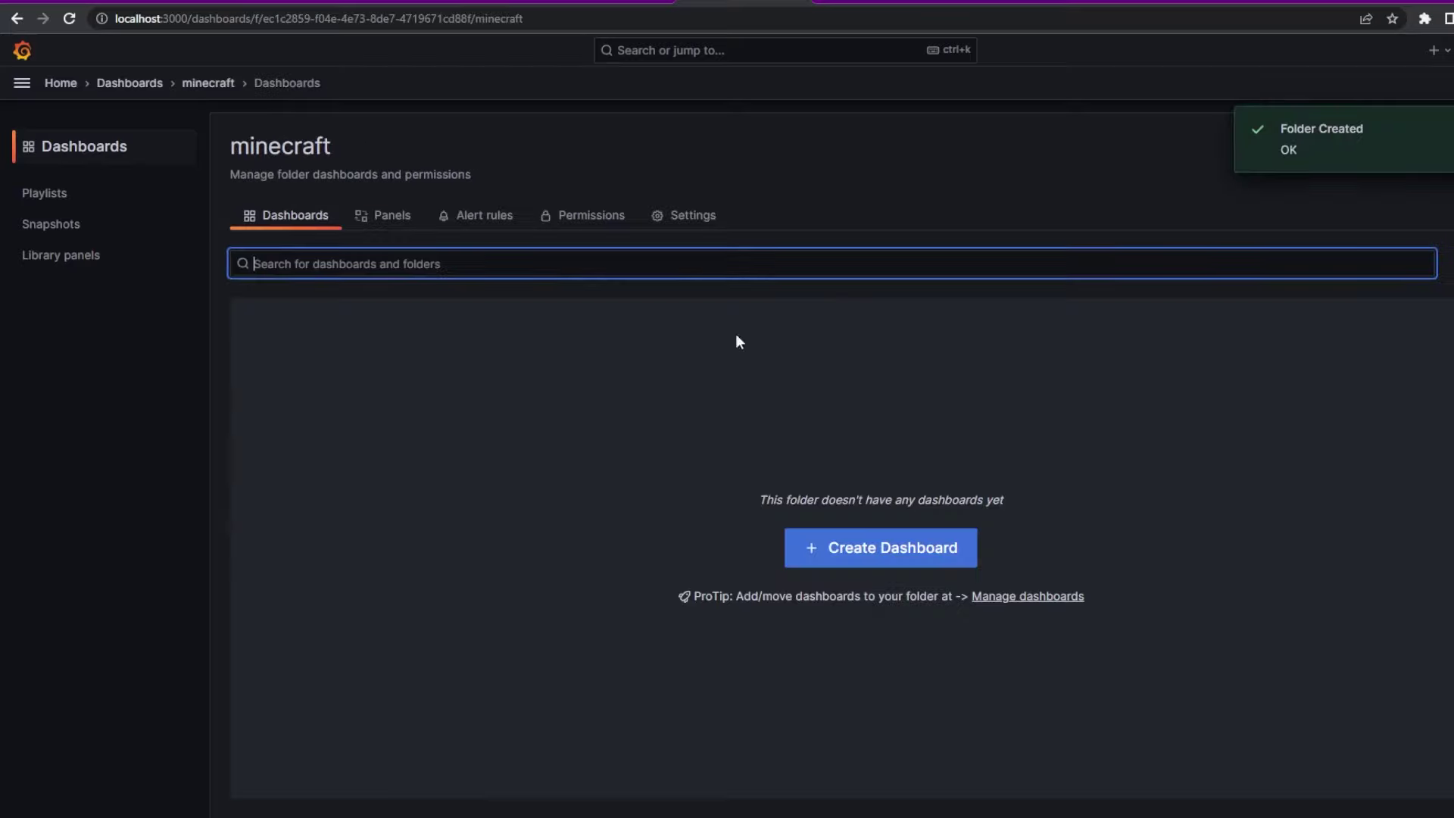
Import dashboard ID 16508 into the minecraft folder with Prometheus as its data source
left_click(1446, 264)
left_click(1438, 325)
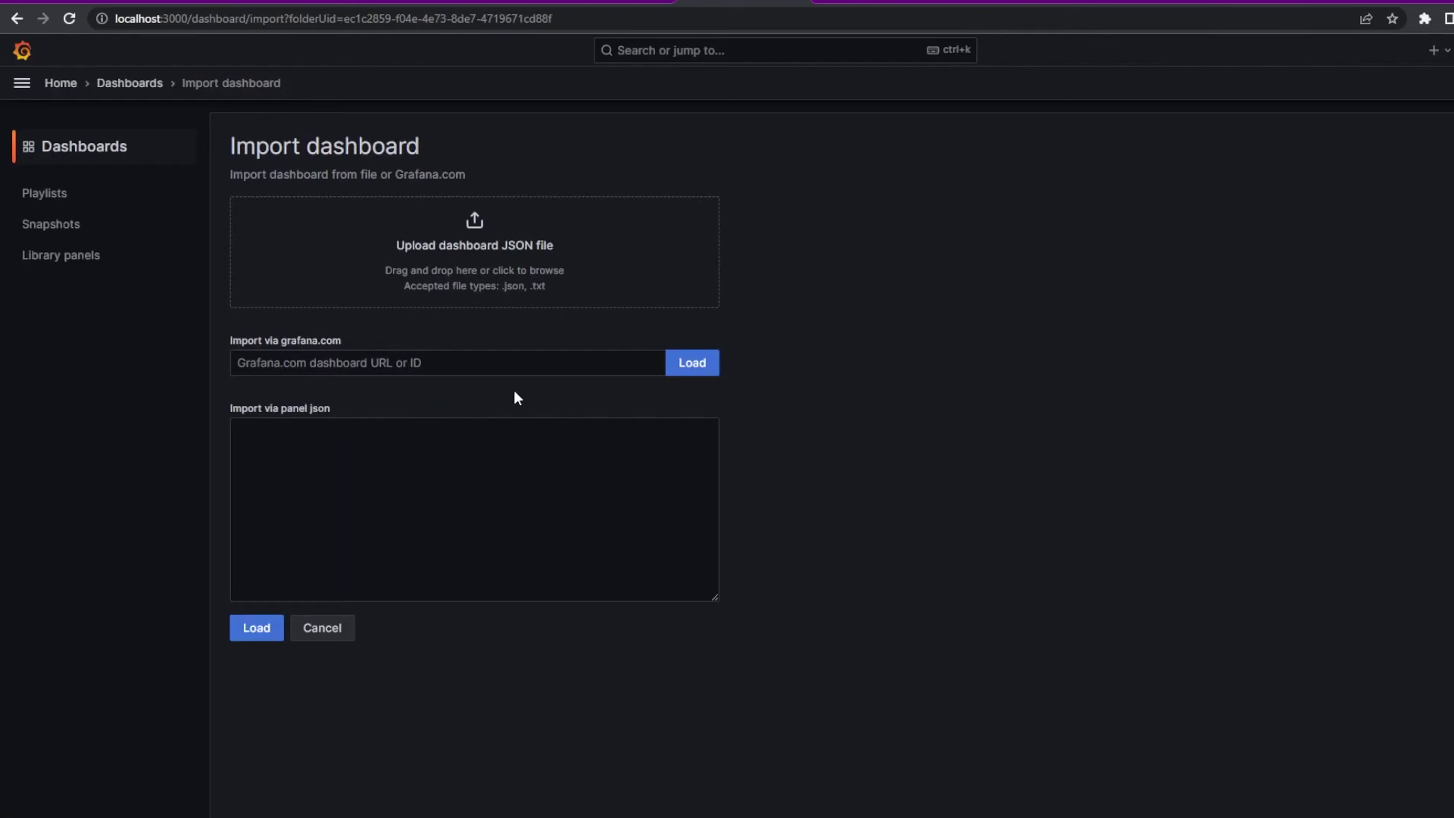
left_click(452, 356)
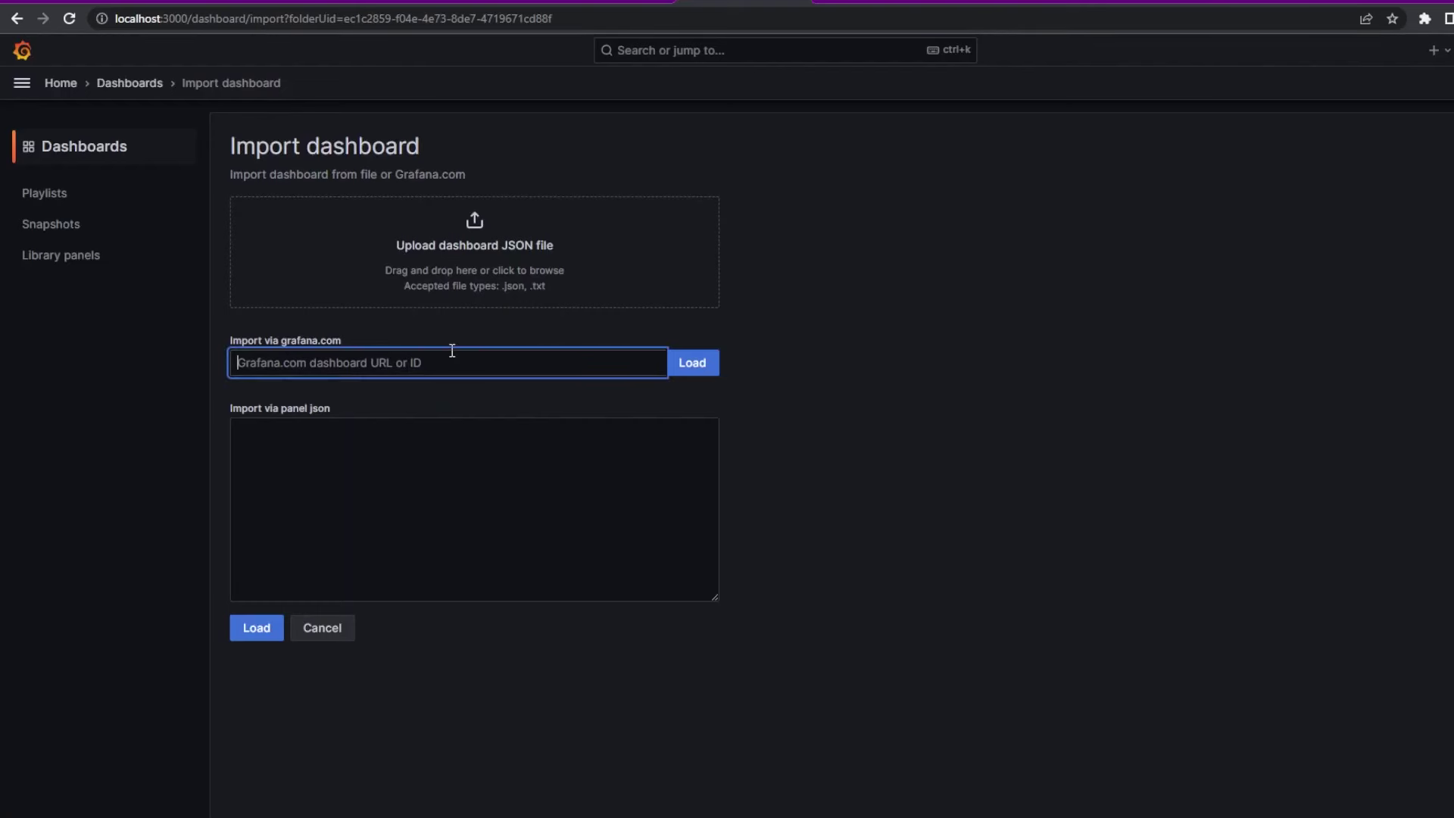
type("16508")
left_click(691, 363)
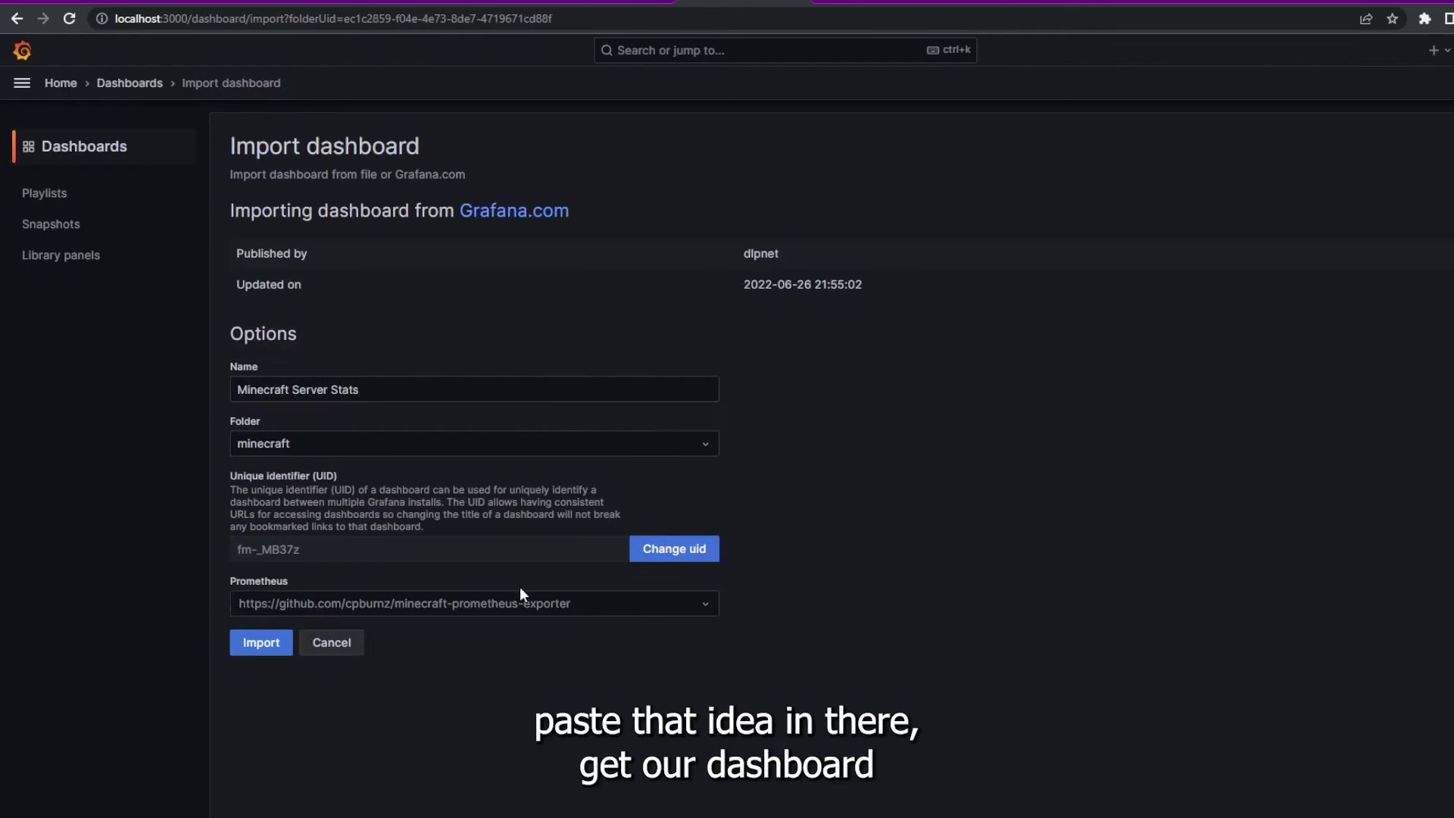
left_click(292, 604)
left_click(292, 628)
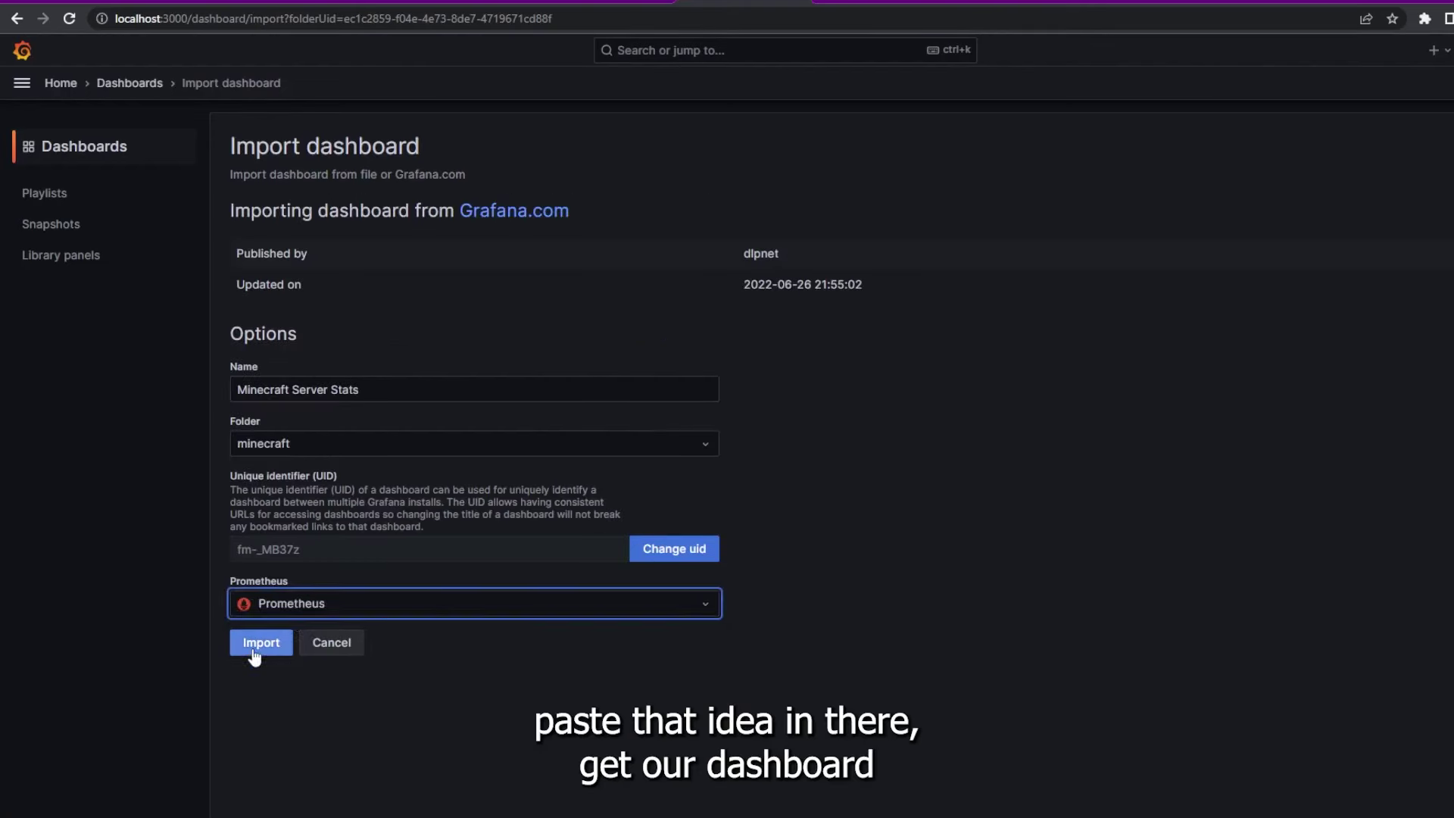
left_click(261, 644)
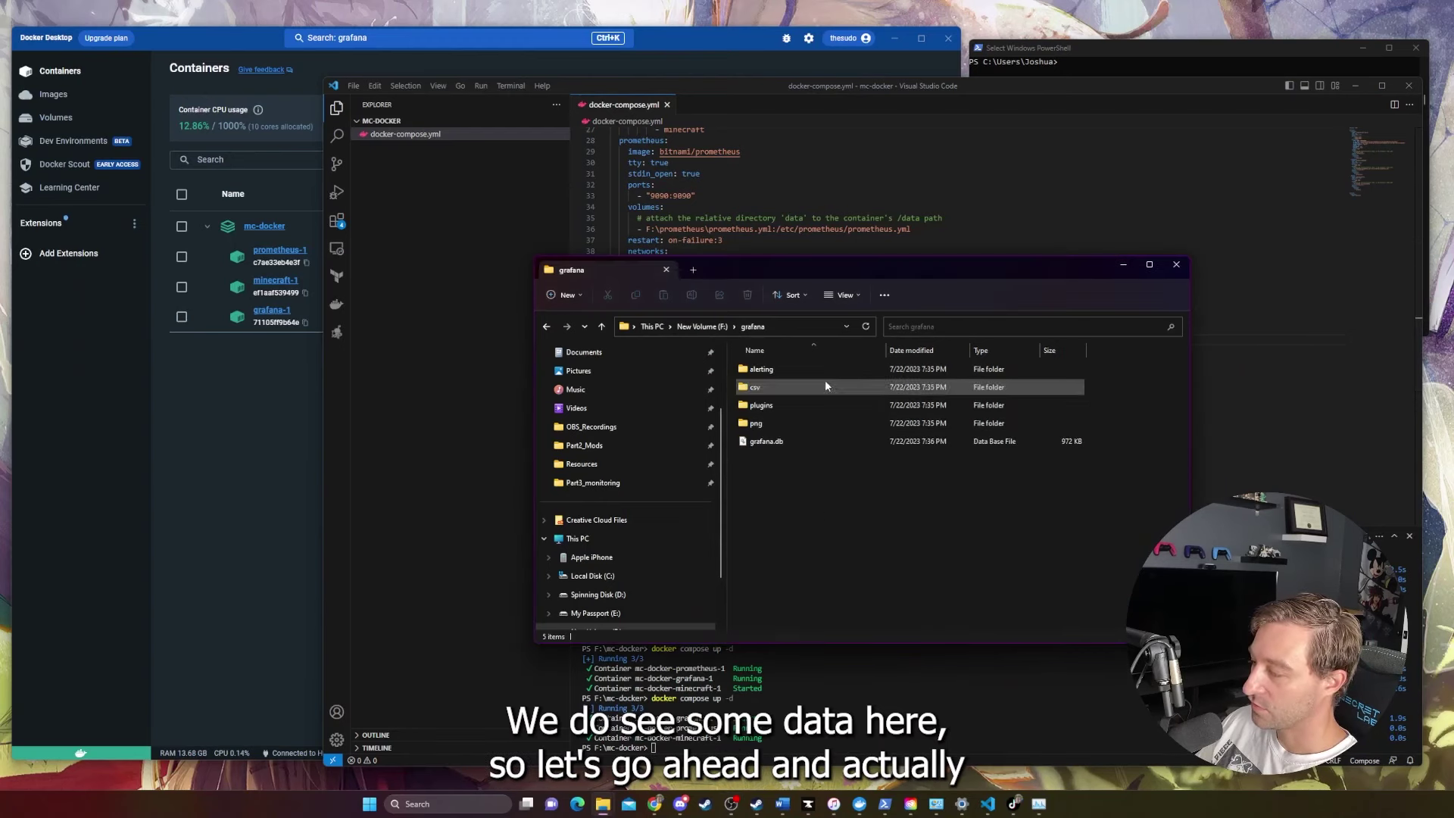
Permanently delete the grafana container in Docker Desktop
left_click(302, 383)
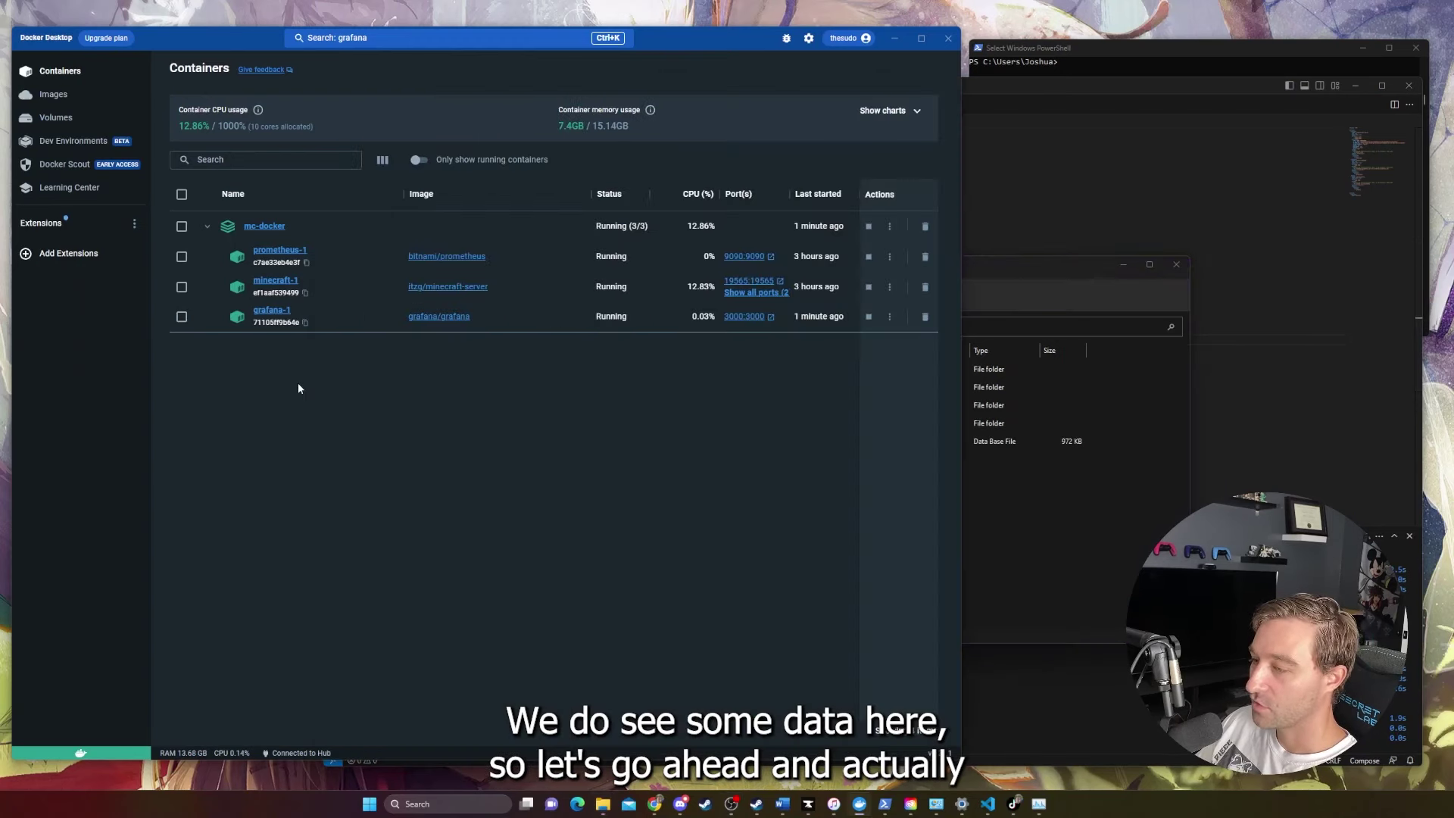
left_click(925, 318)
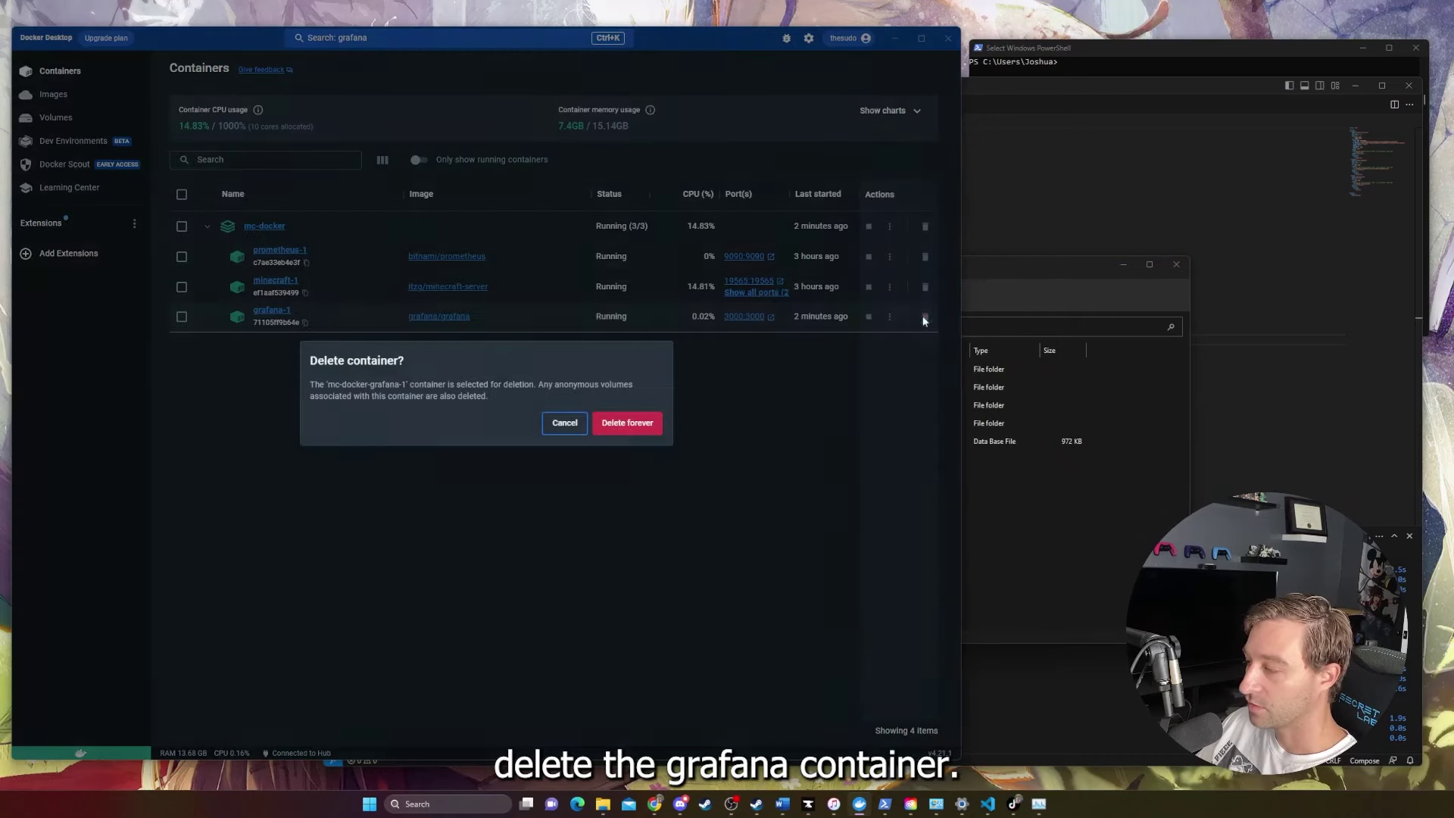
left_click(647, 423)
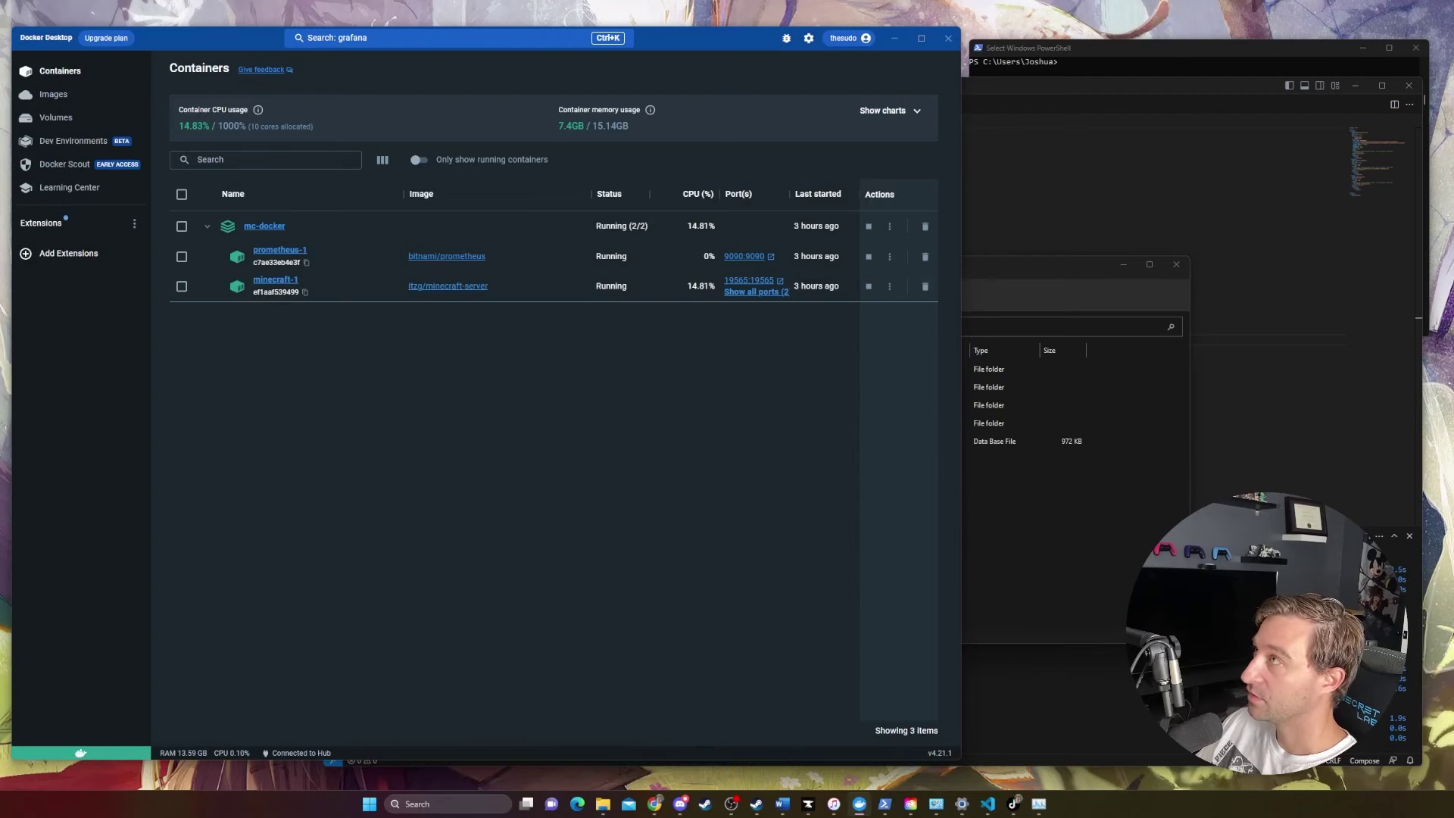
Rerun docker compose up -d in the VS Code terminal to recreate grafana
key("alt+Tab")
key("Up")
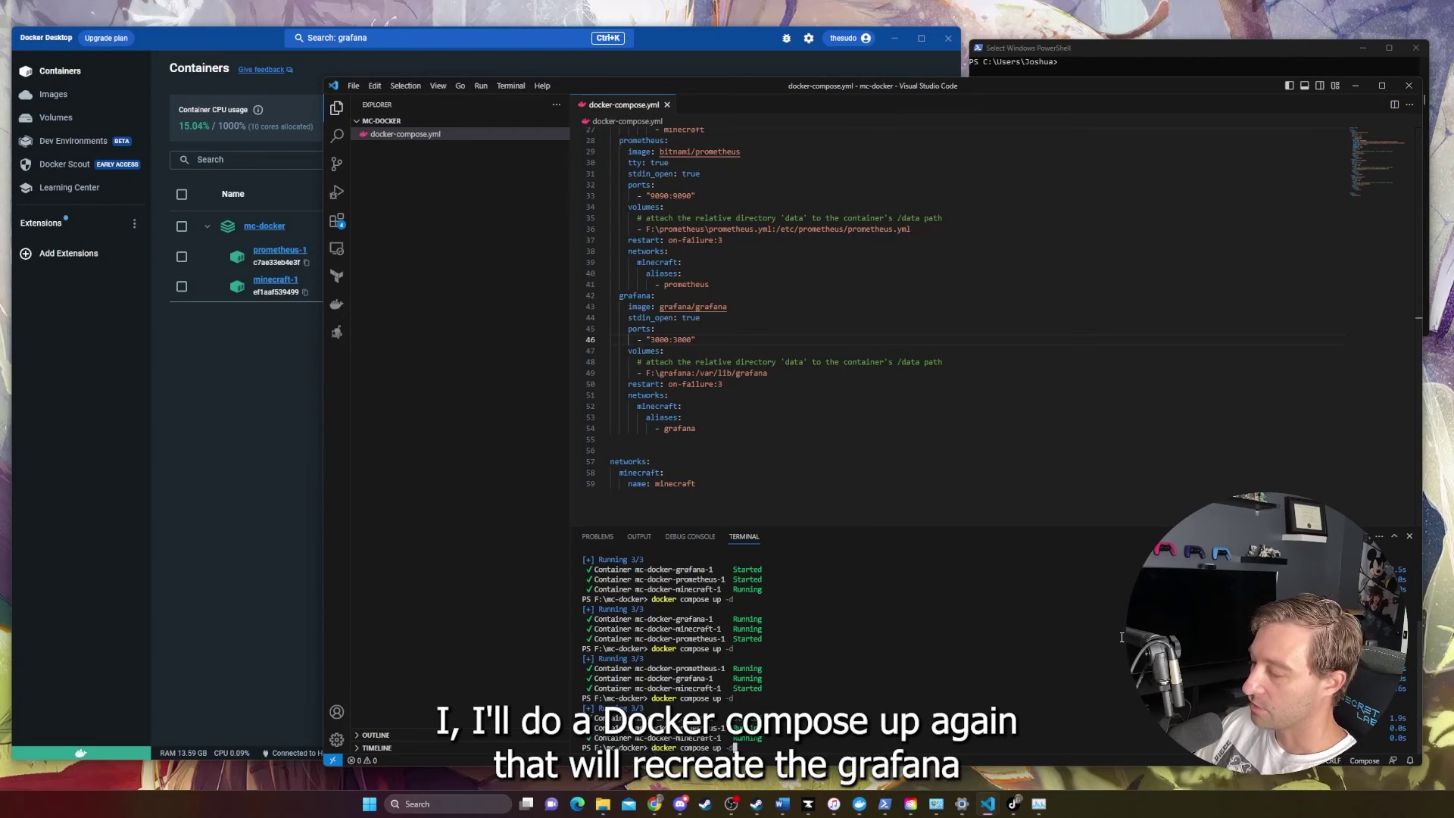
key("Return")
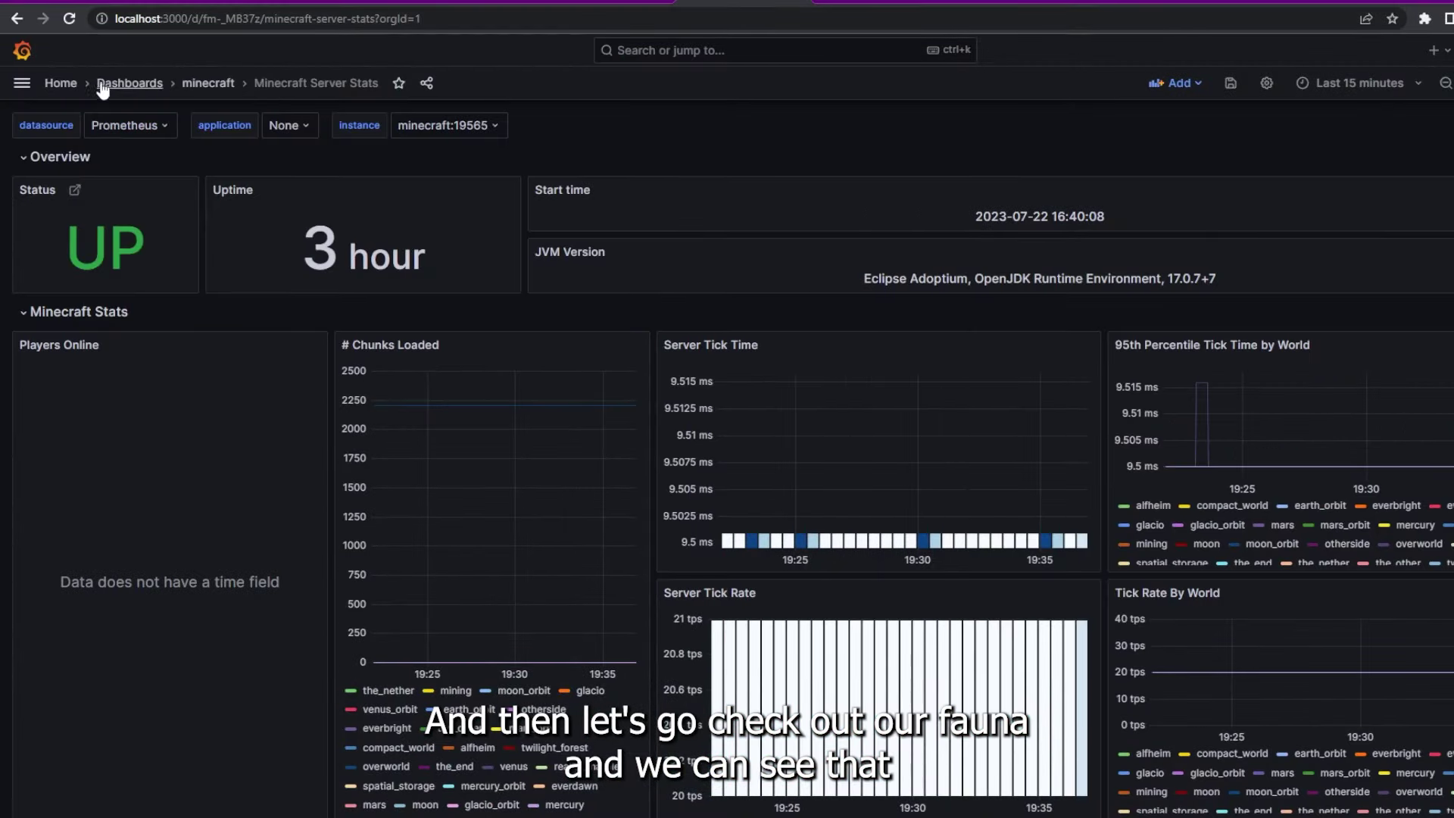
Check under Connections > Data sources that the Prometheus data source is still listed
left_click(63, 85)
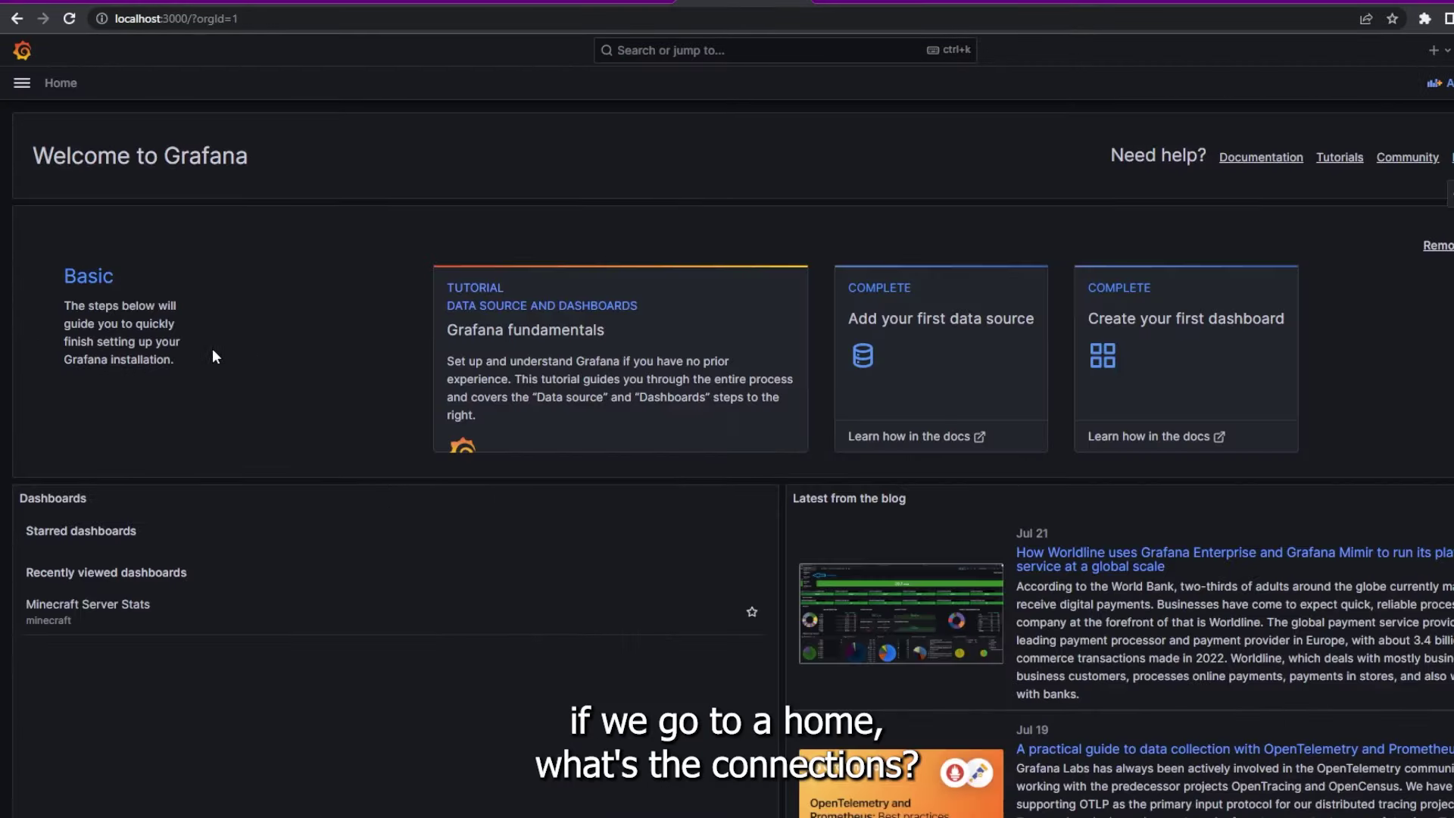
left_click(22, 84)
left_click(89, 308)
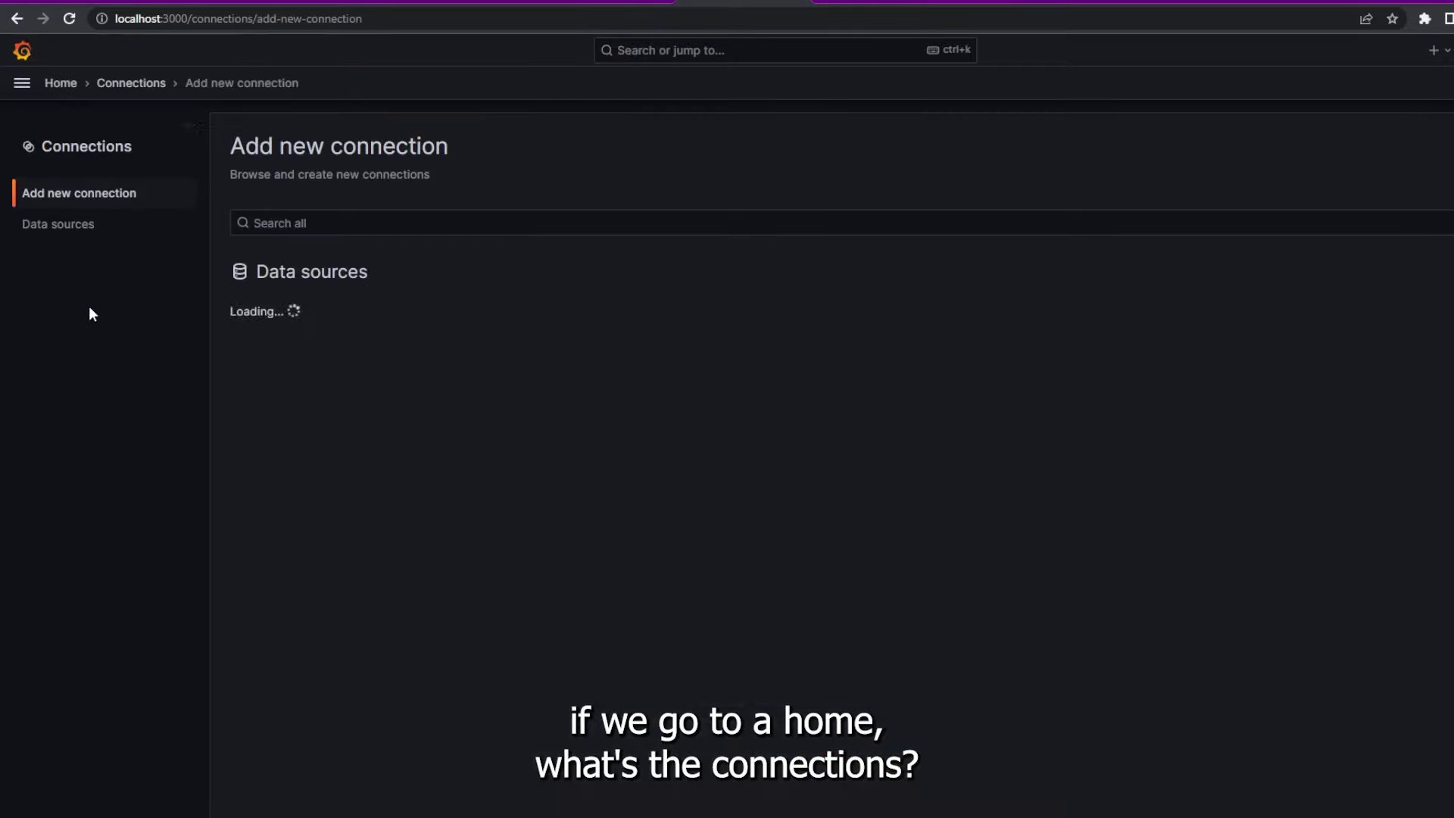
left_click(88, 225)
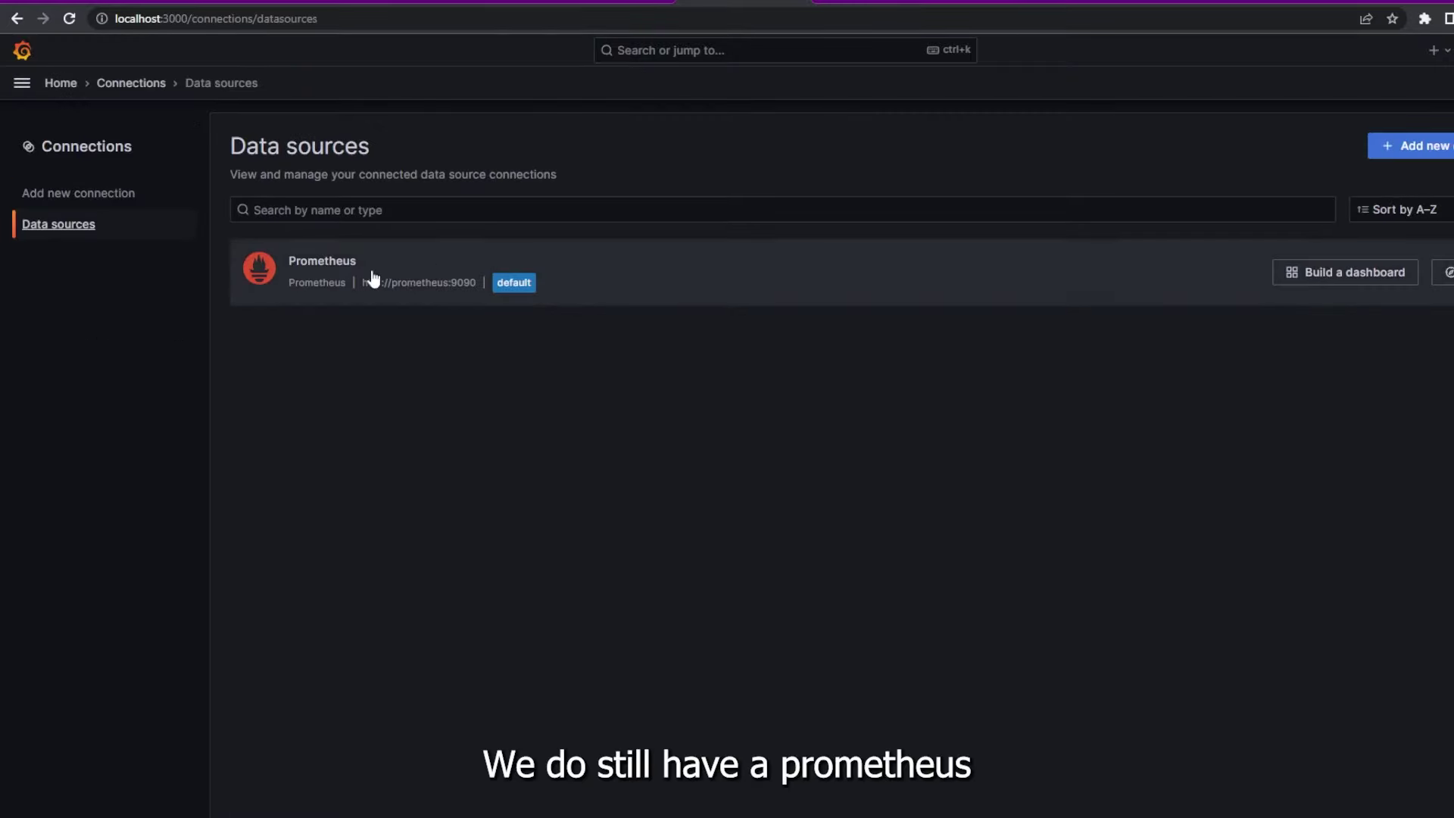
Open the Minecraft Server Stats dashboard from the minecraft folder
left_click(22, 83)
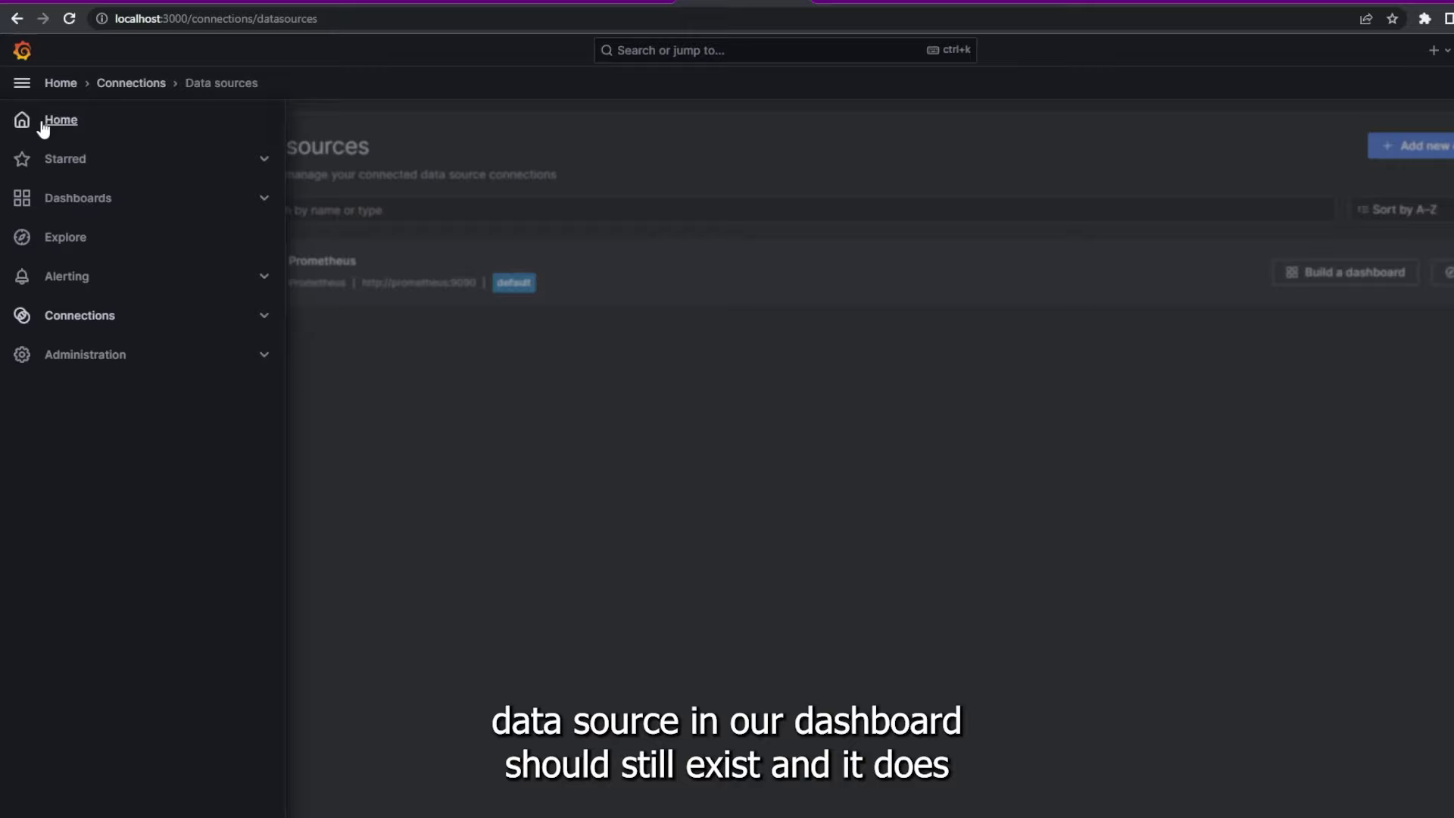
left_click(71, 201)
left_click(353, 341)
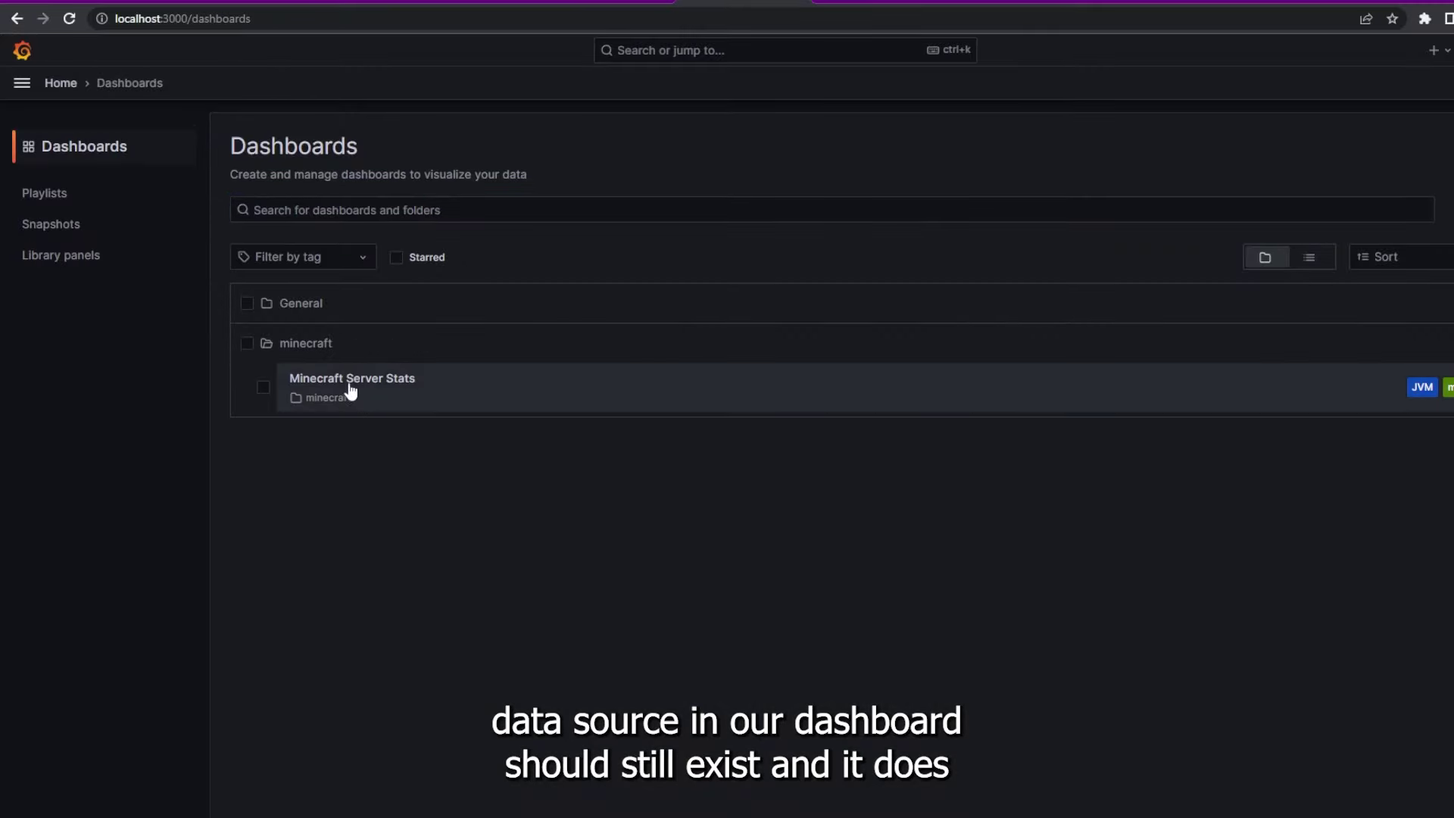
left_click(348, 386)
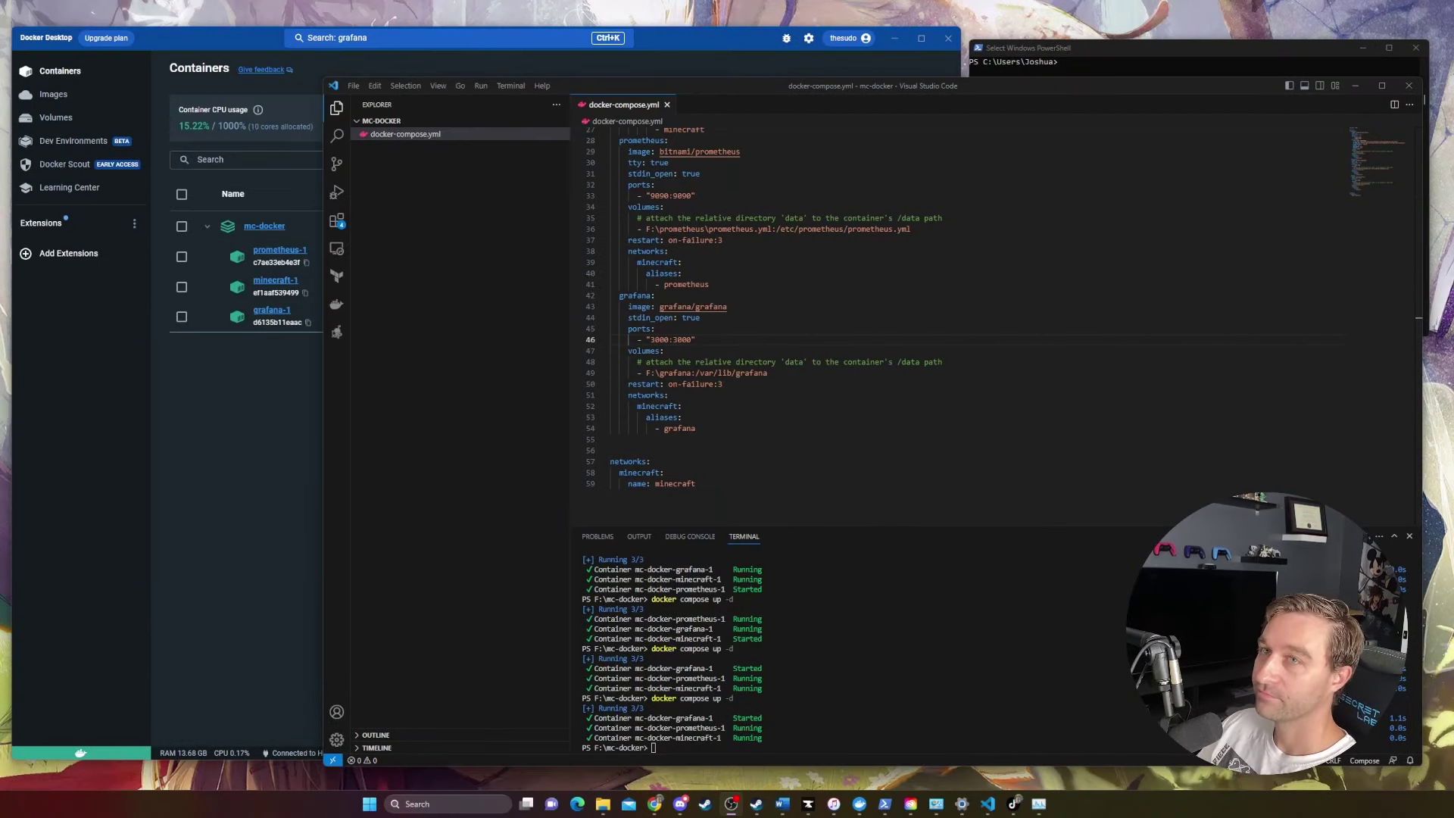
left_click(679, 428)
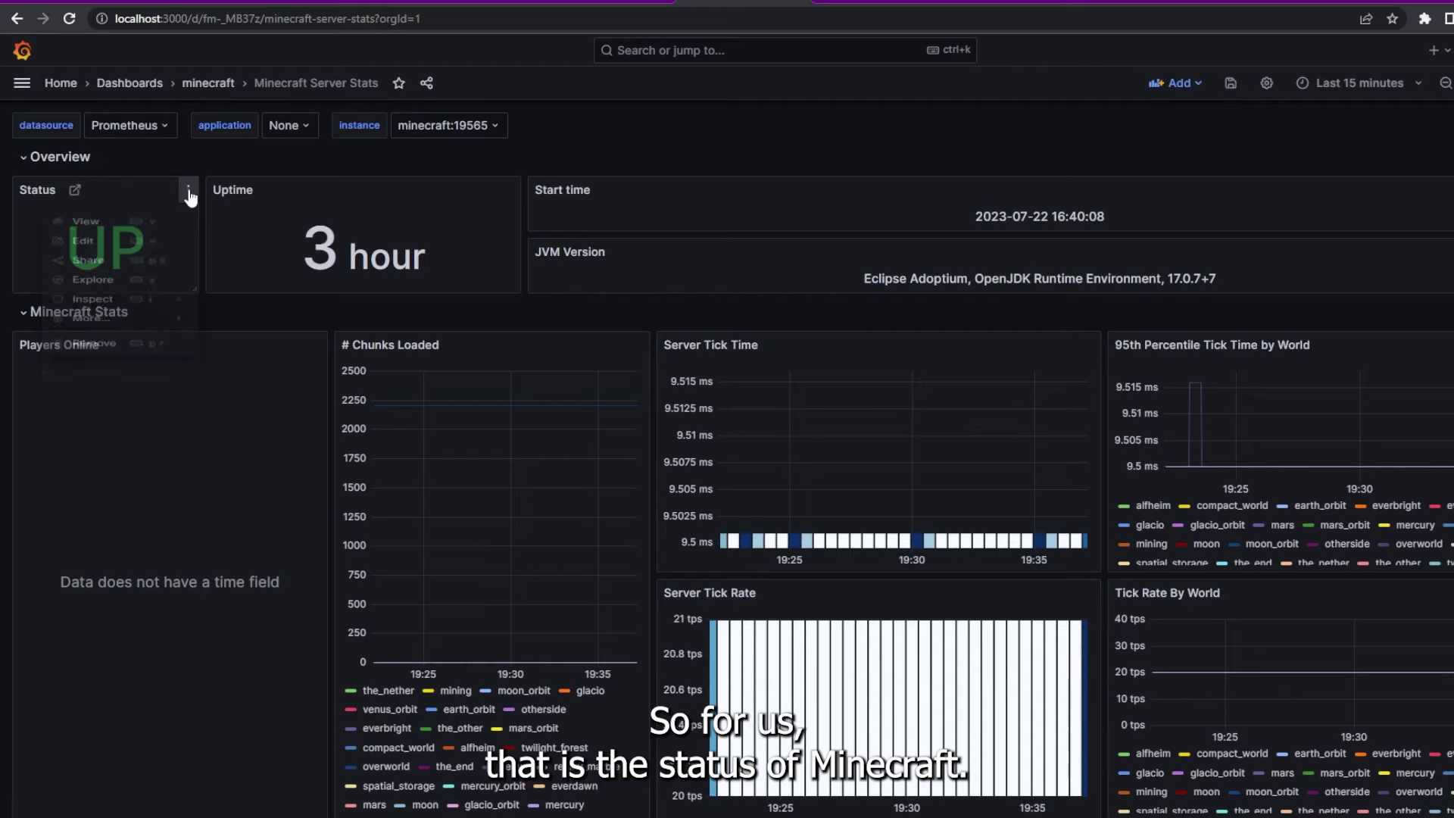
Edit the Status panel and review its value mappings: 1 to UP, 0 or null to DOWN
left_click(189, 196)
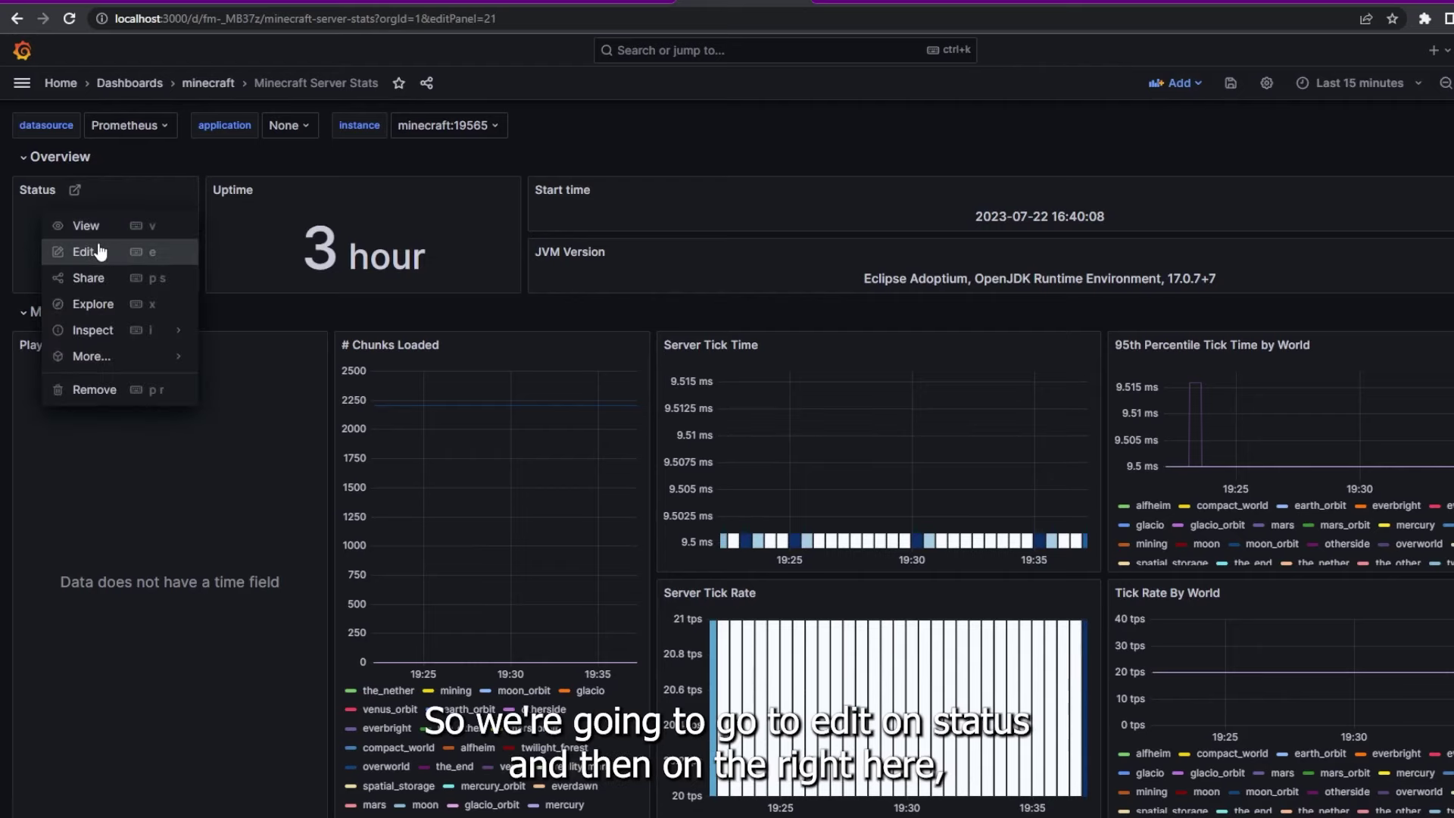
left_click(100, 252)
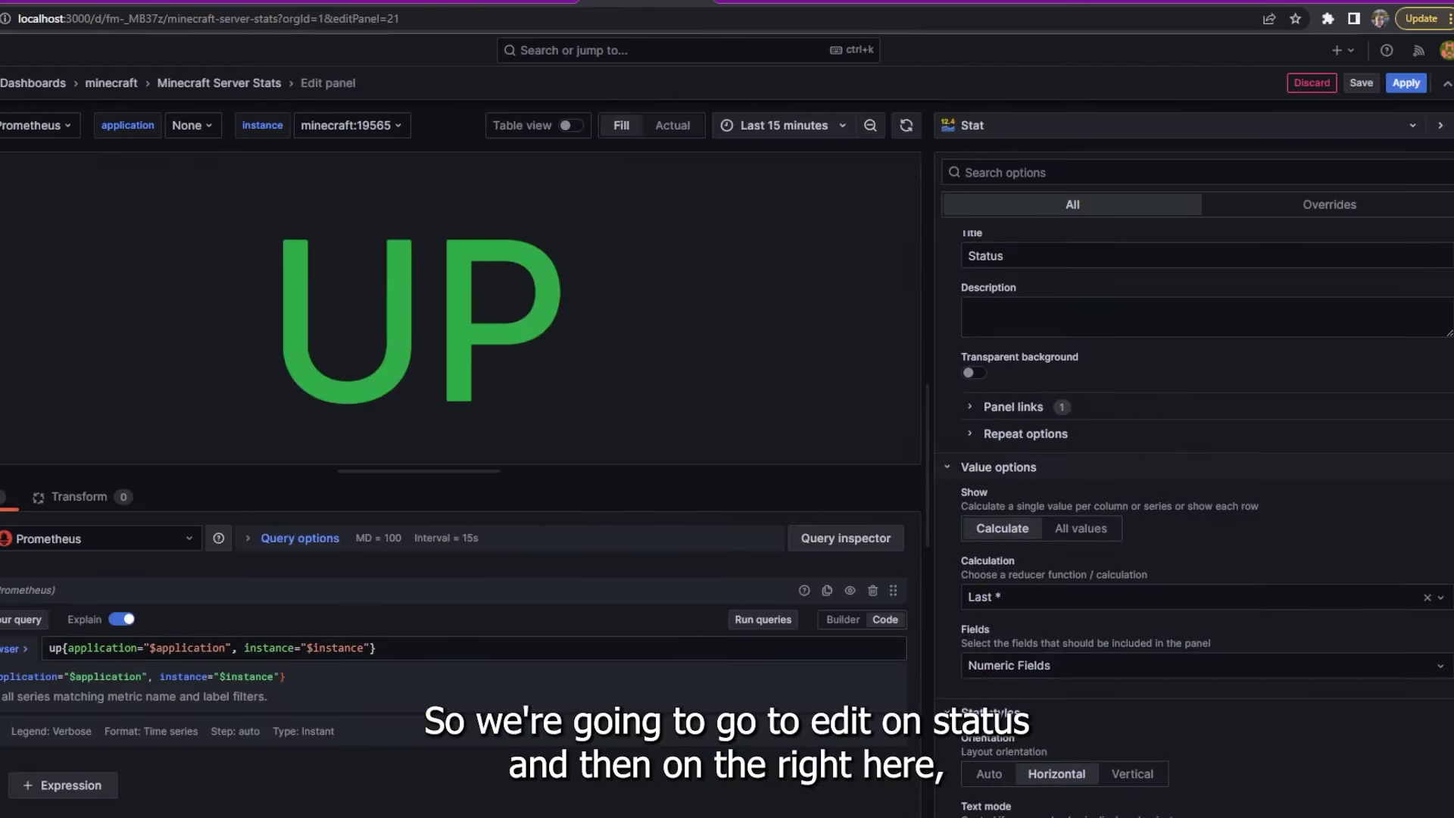
scroll(1196, 492, "down", 10)
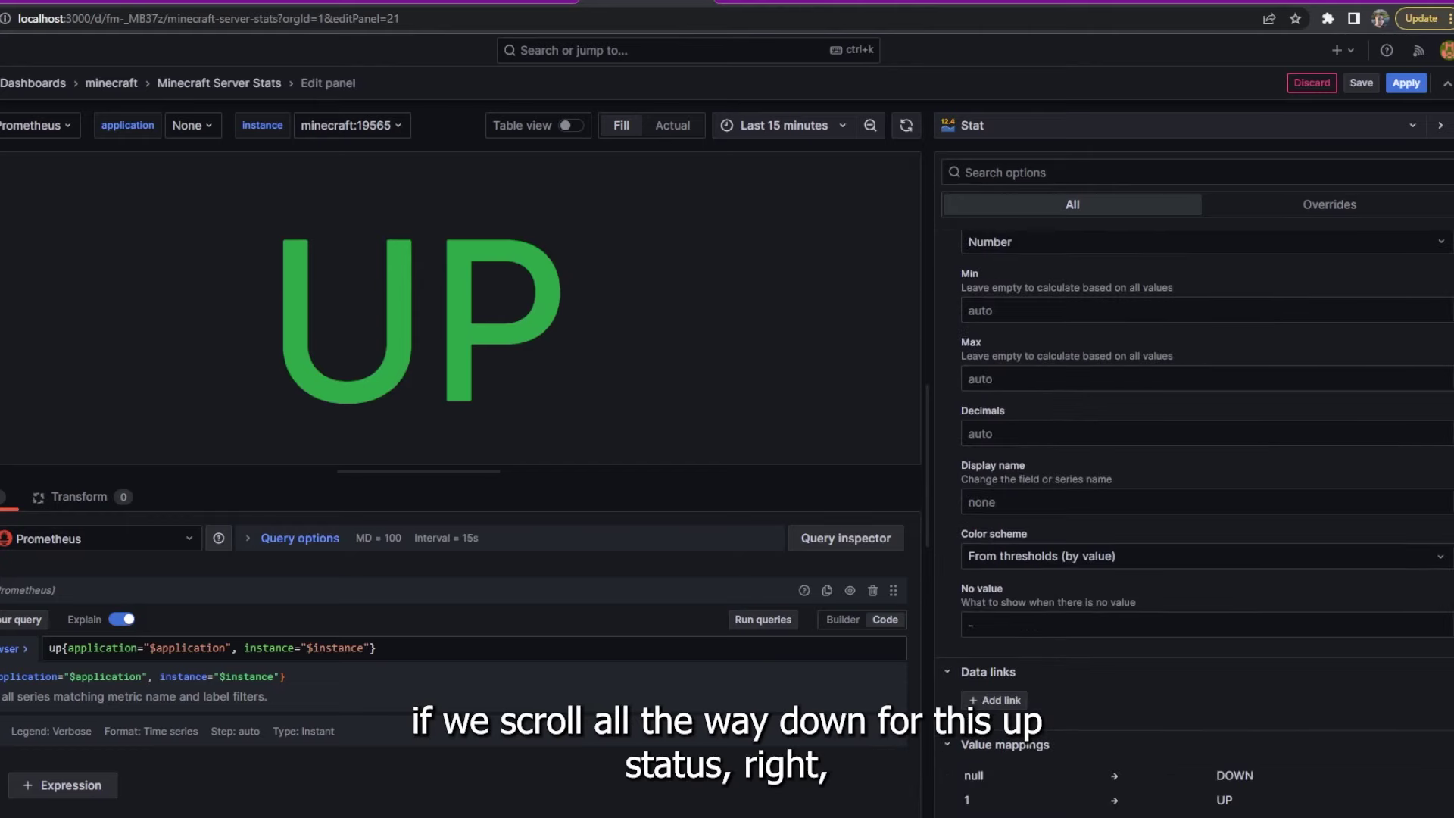
scroll(1196, 493, "down", 5)
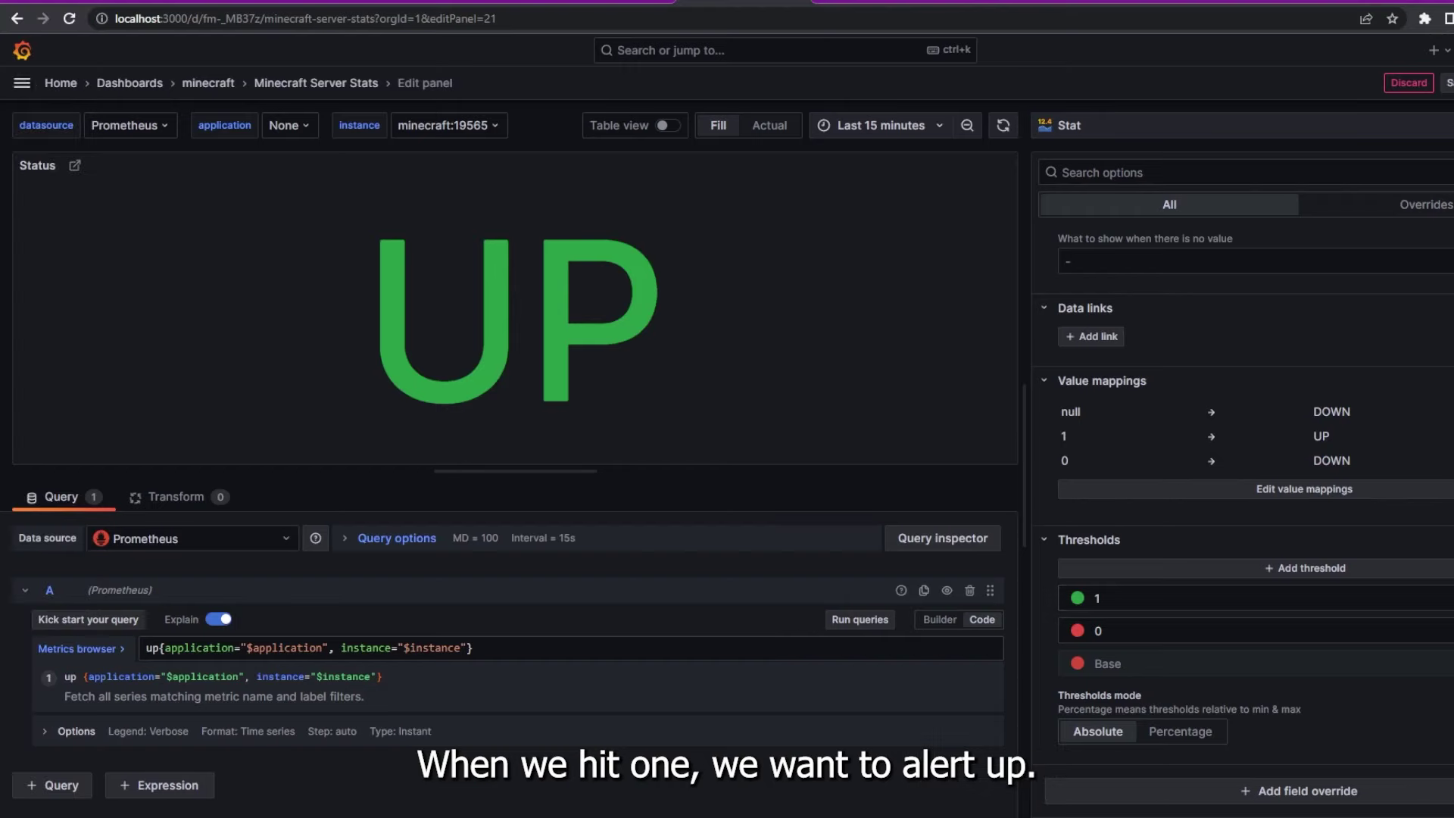
left_click(29, 84)
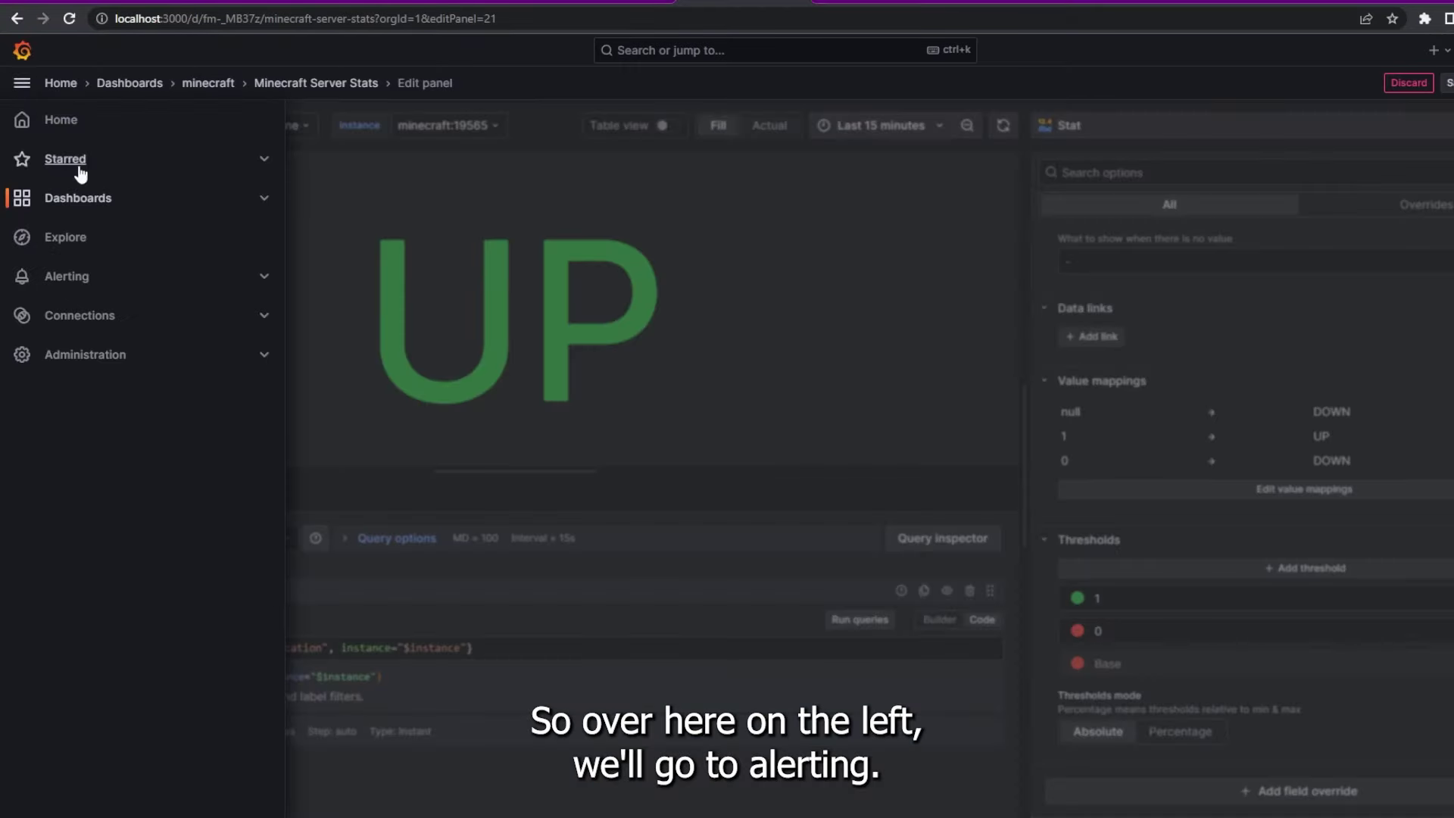
Create a new alert rule and name it 'Minecraft down'
left_click(112, 276)
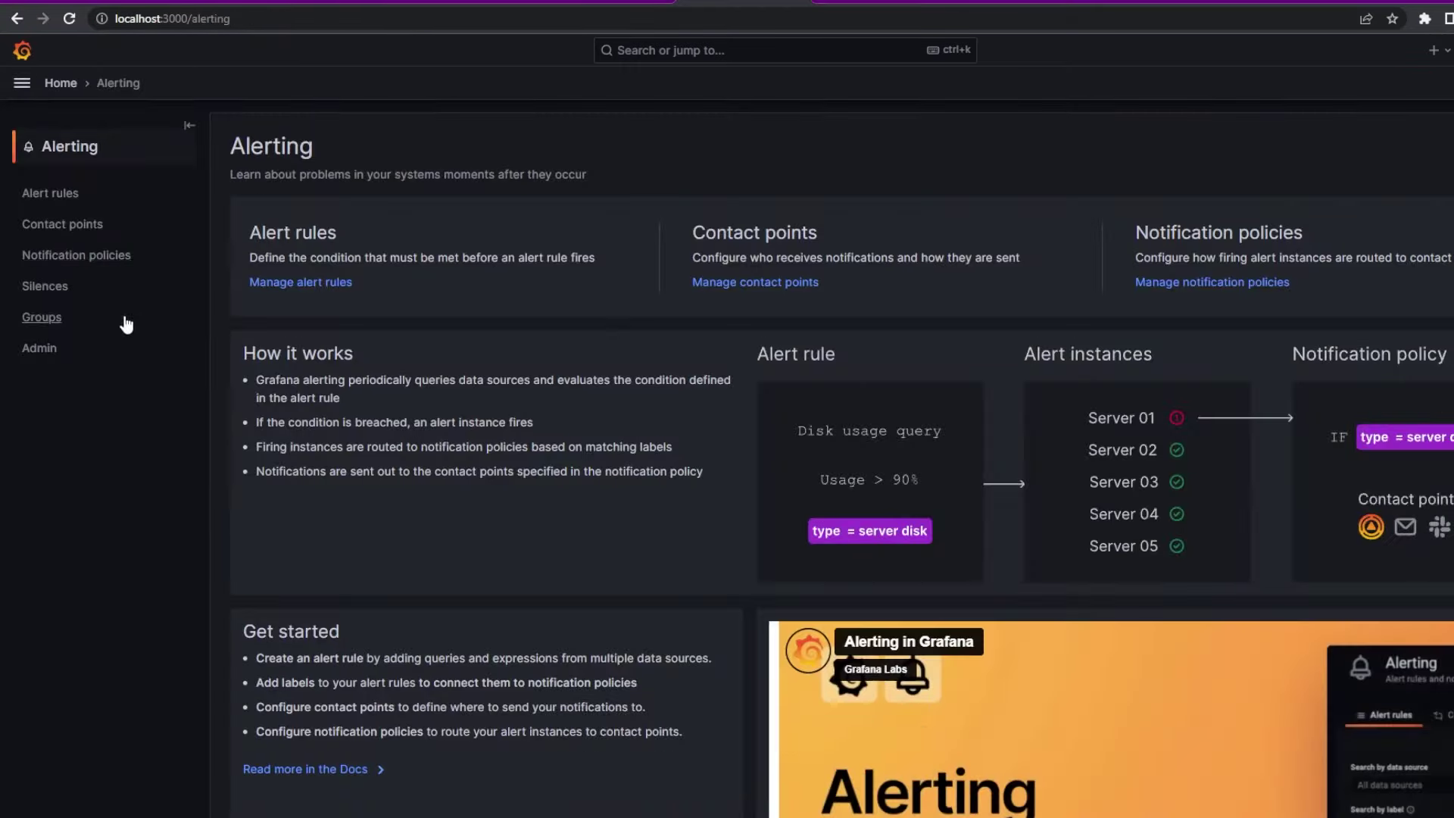
left_click(61, 196)
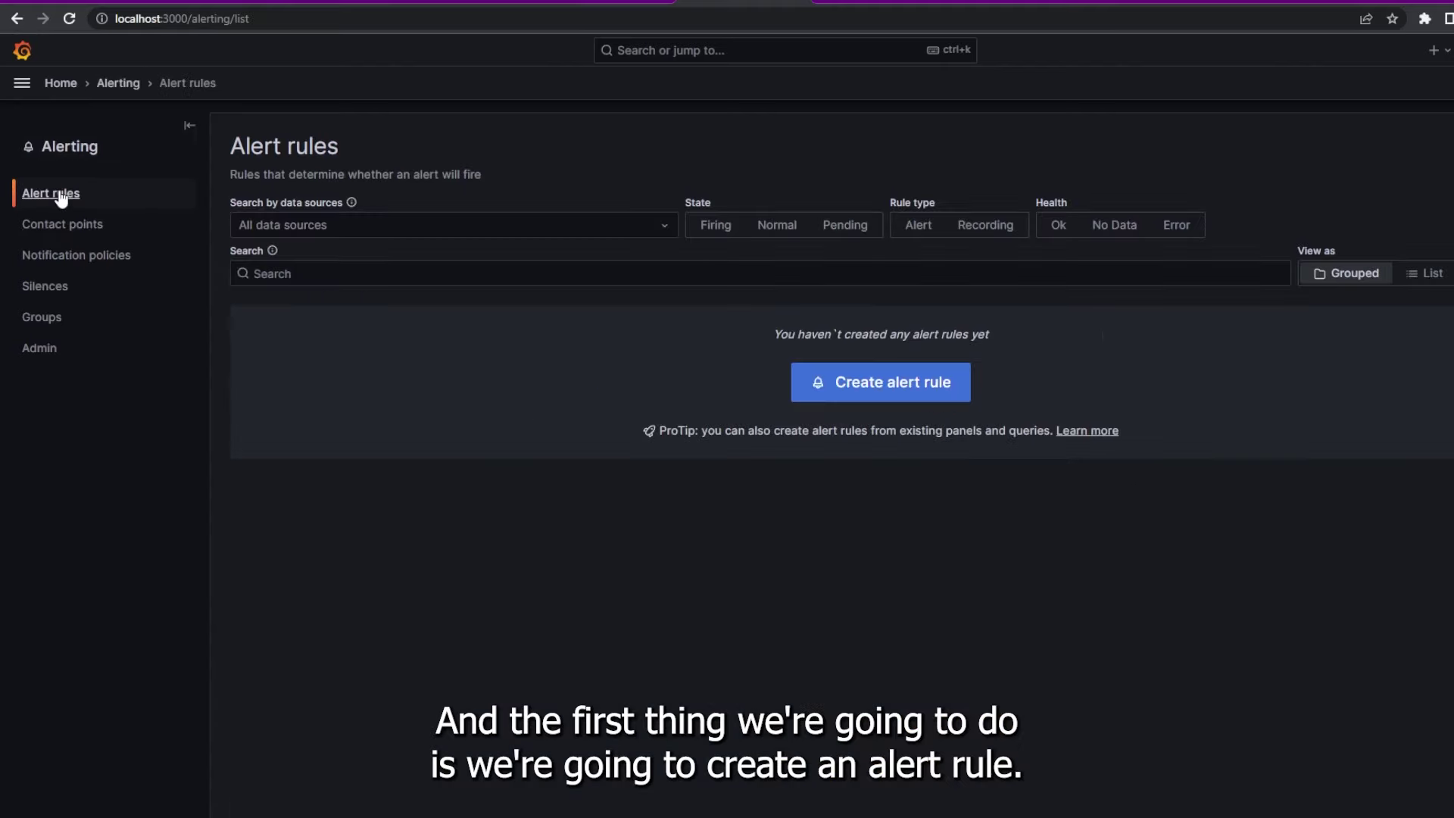
left_click(908, 394)
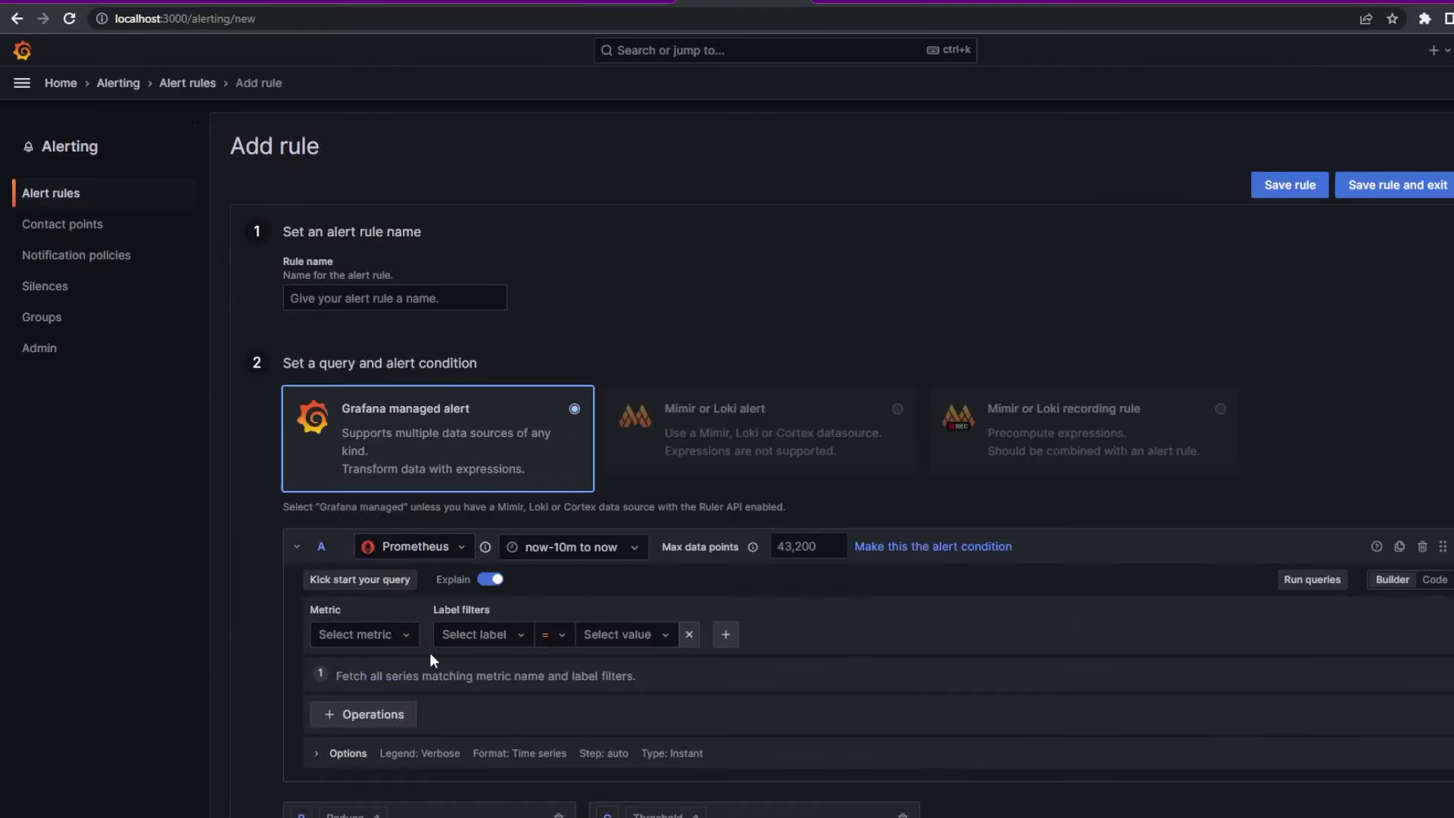
scroll(634, 297, "down", 2)
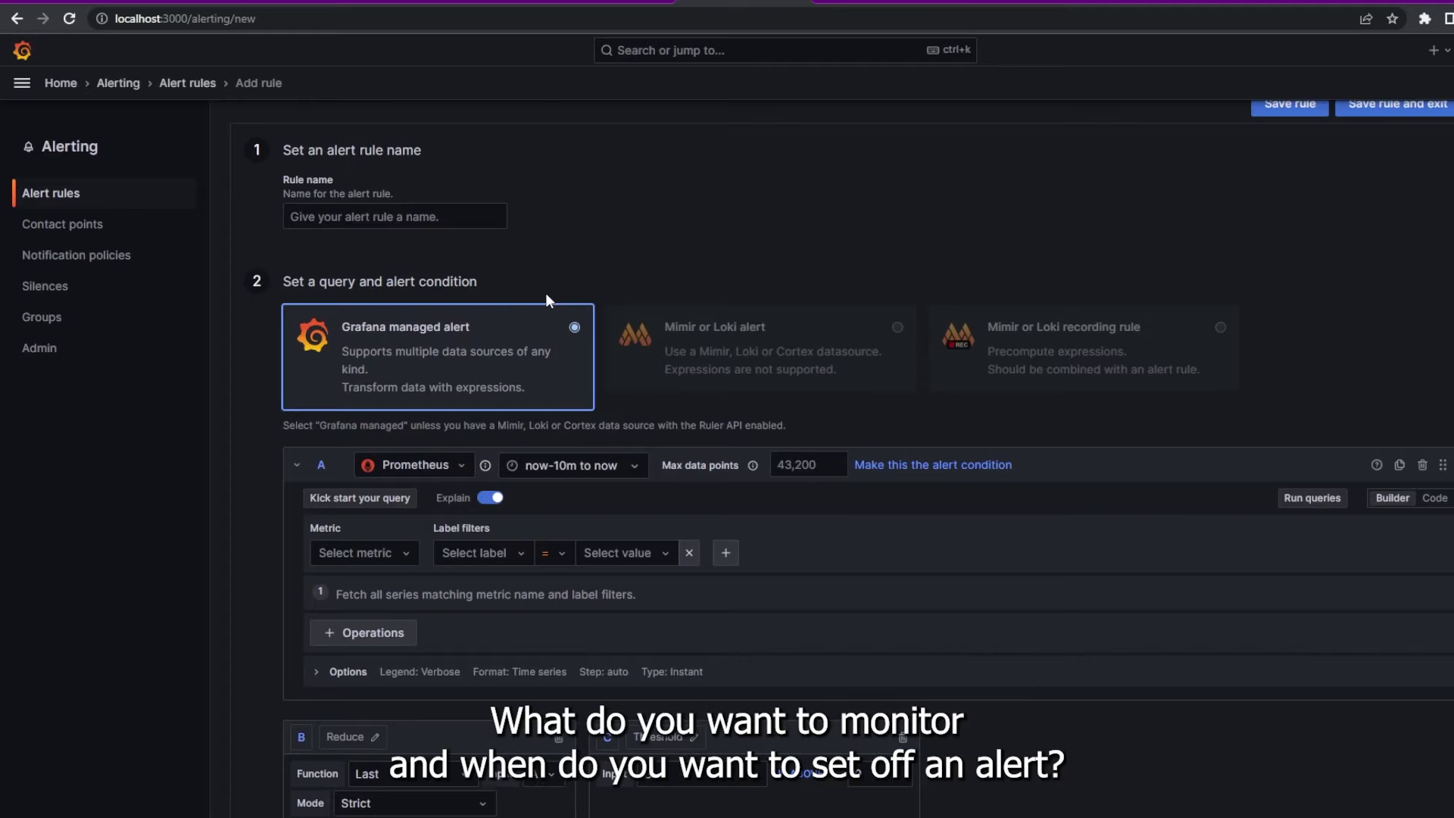
left_click(442, 219)
type("Minecr")
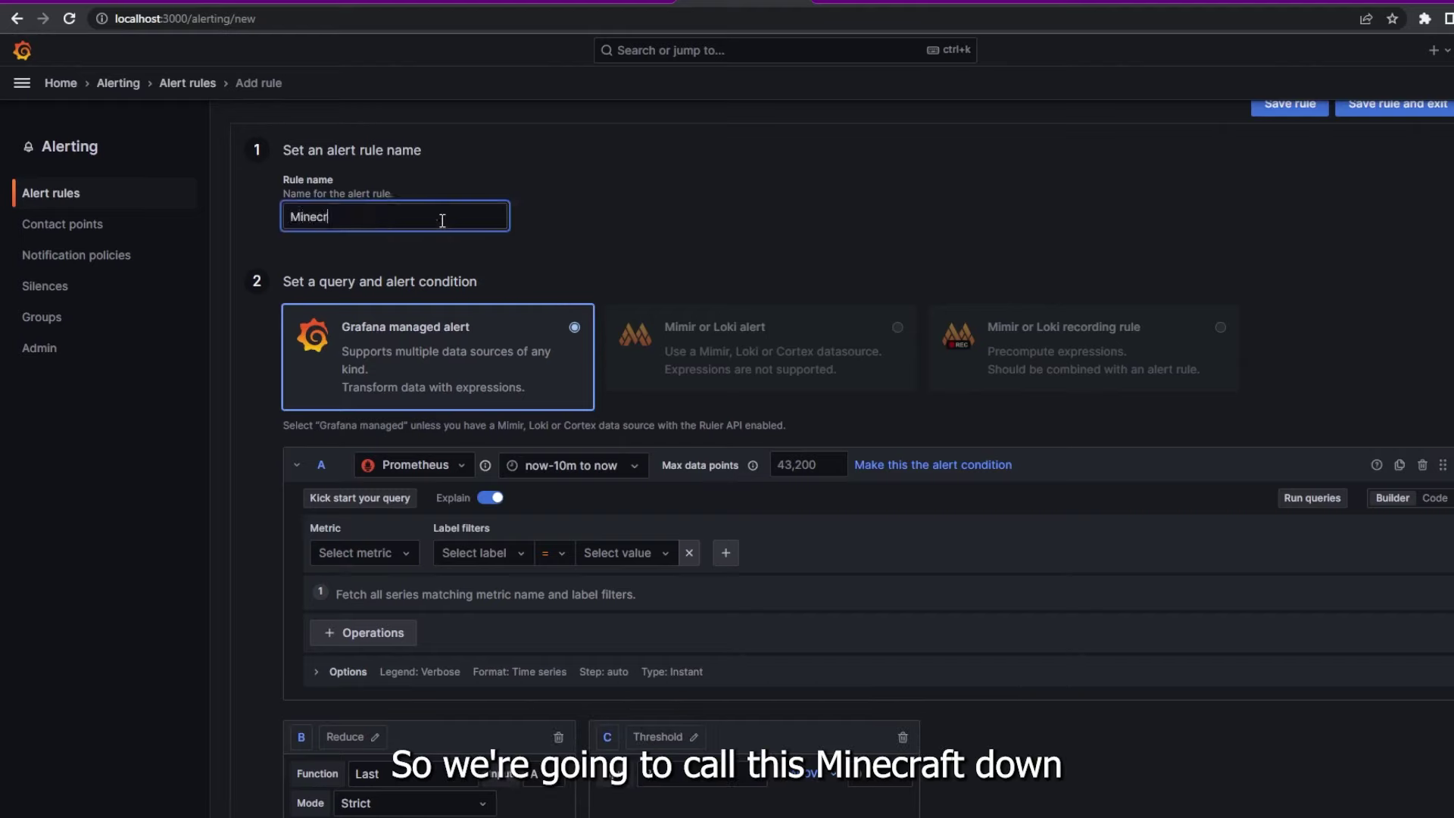
type("aft down")
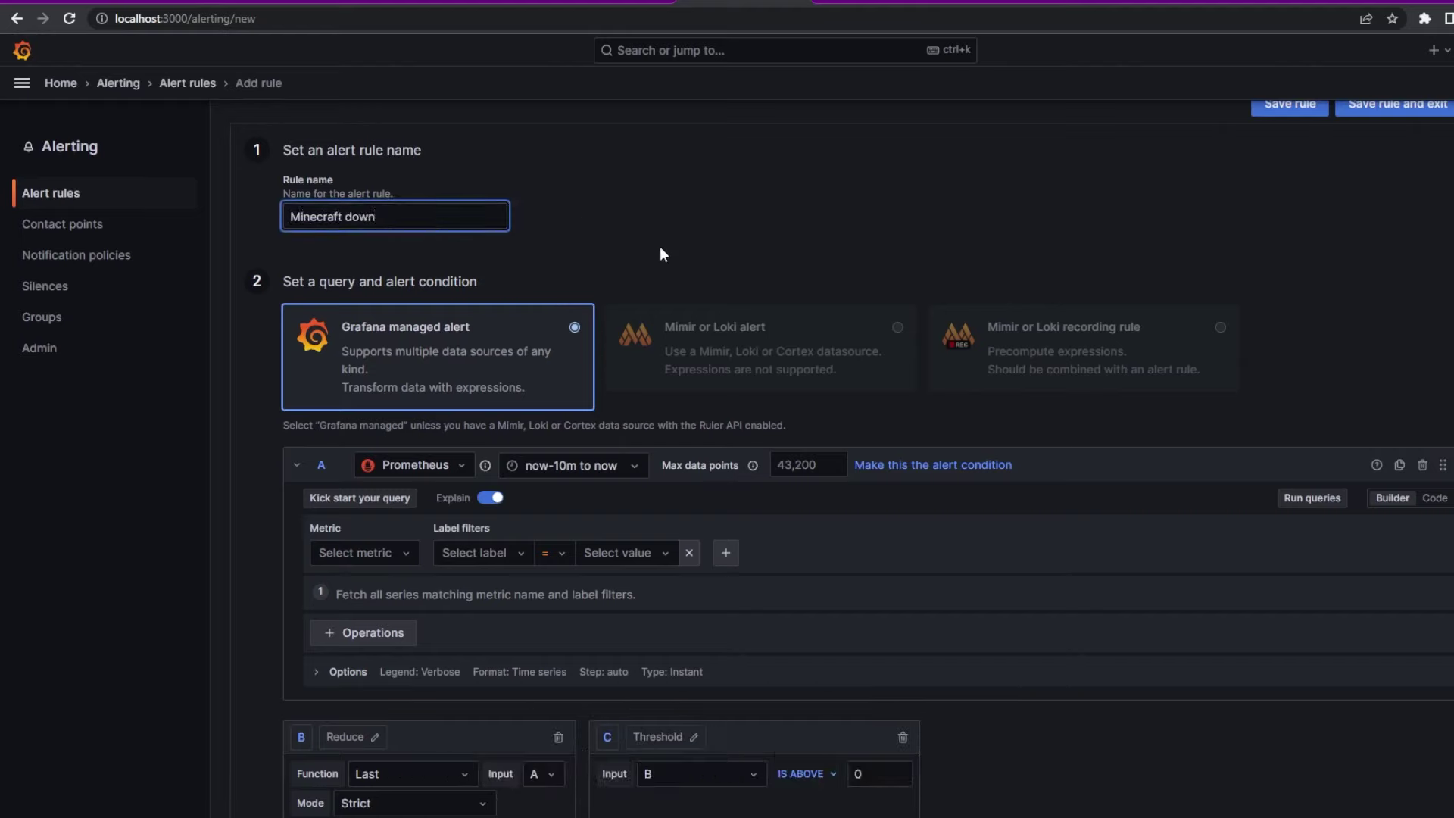
scroll(658, 247, "down", 3)
scroll(511, 231, "up", 1)
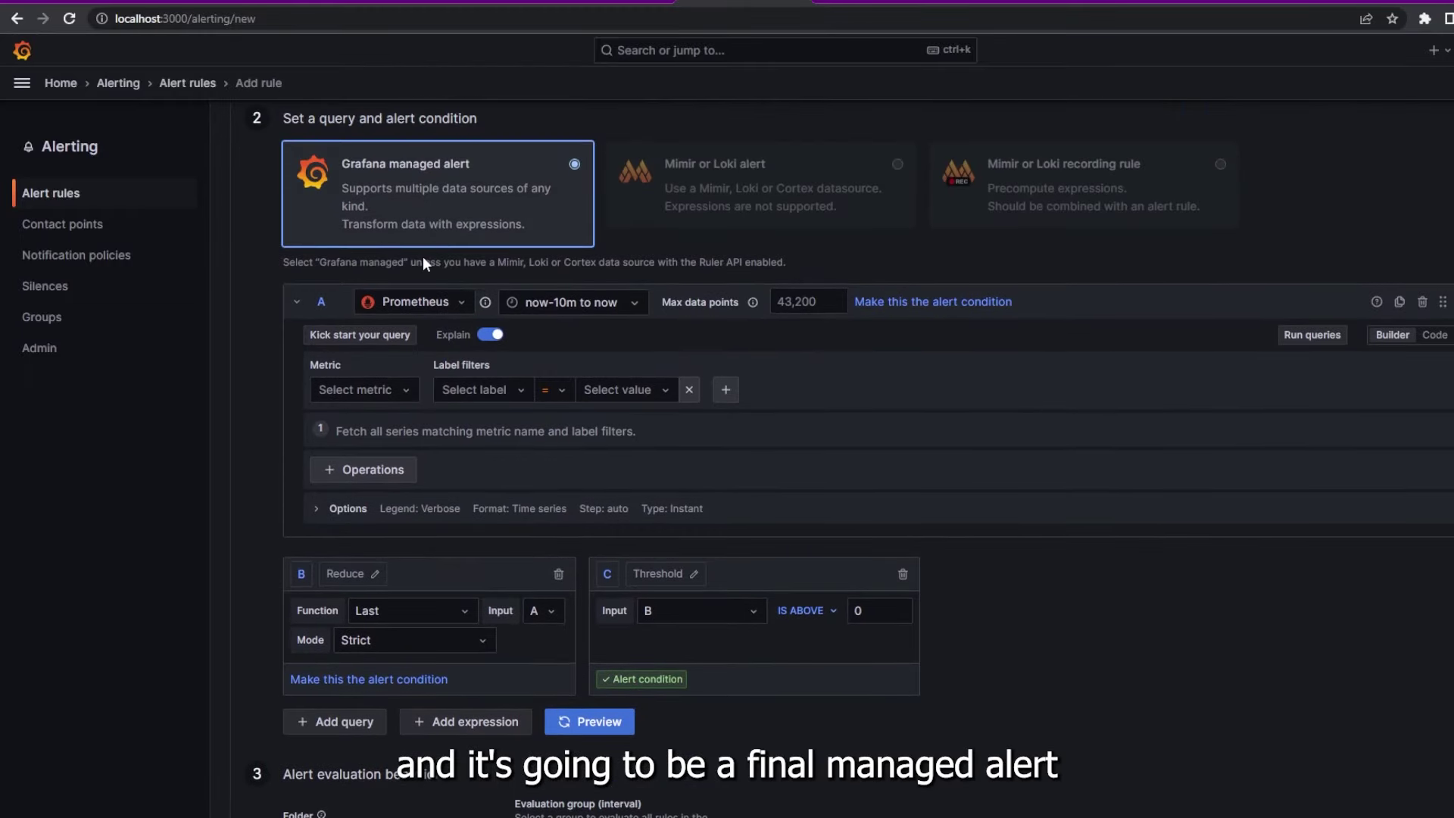
Set query A to Prometheus metric up, filtered by the instance label
left_click(426, 306)
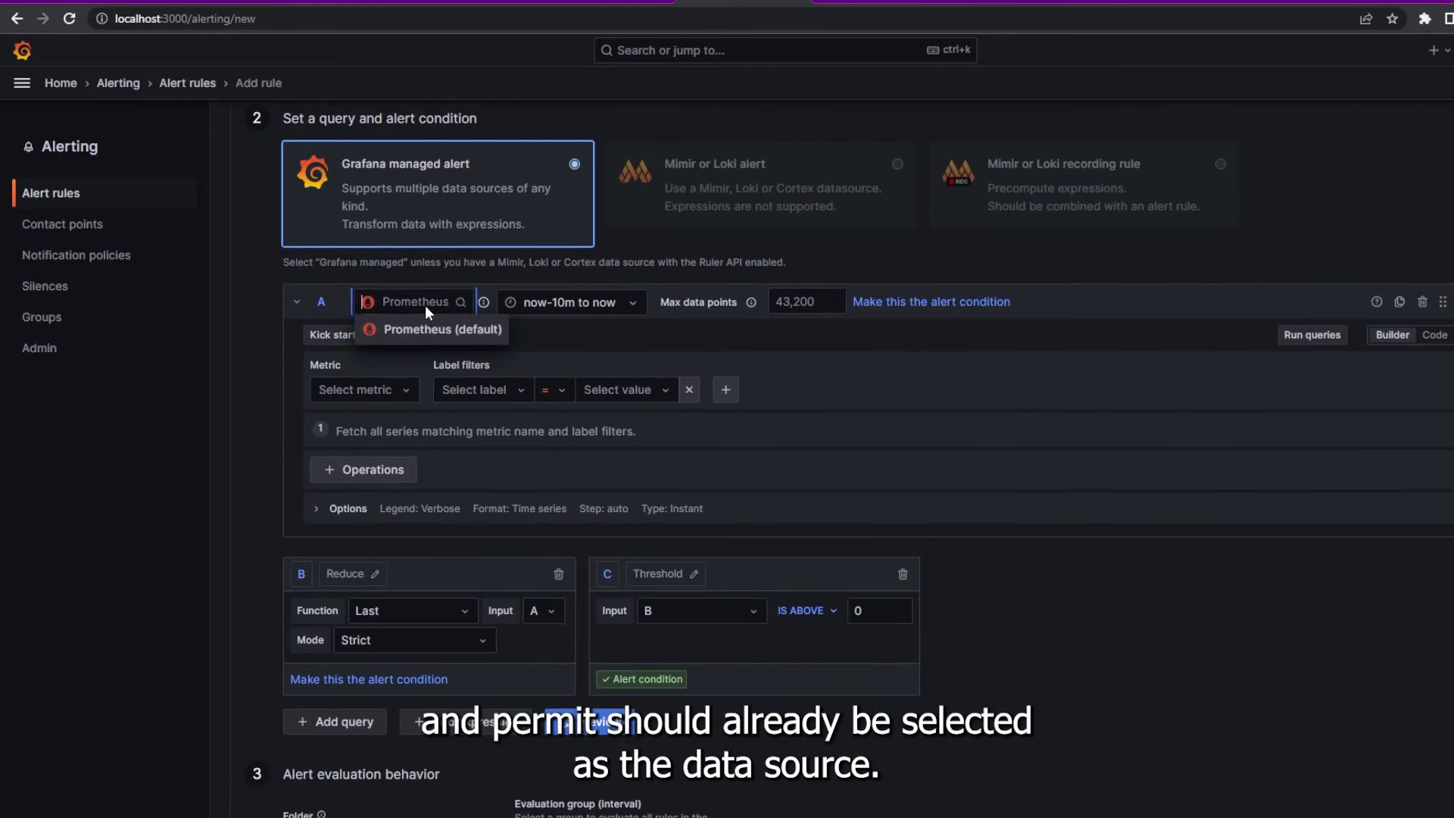
left_click(550, 323)
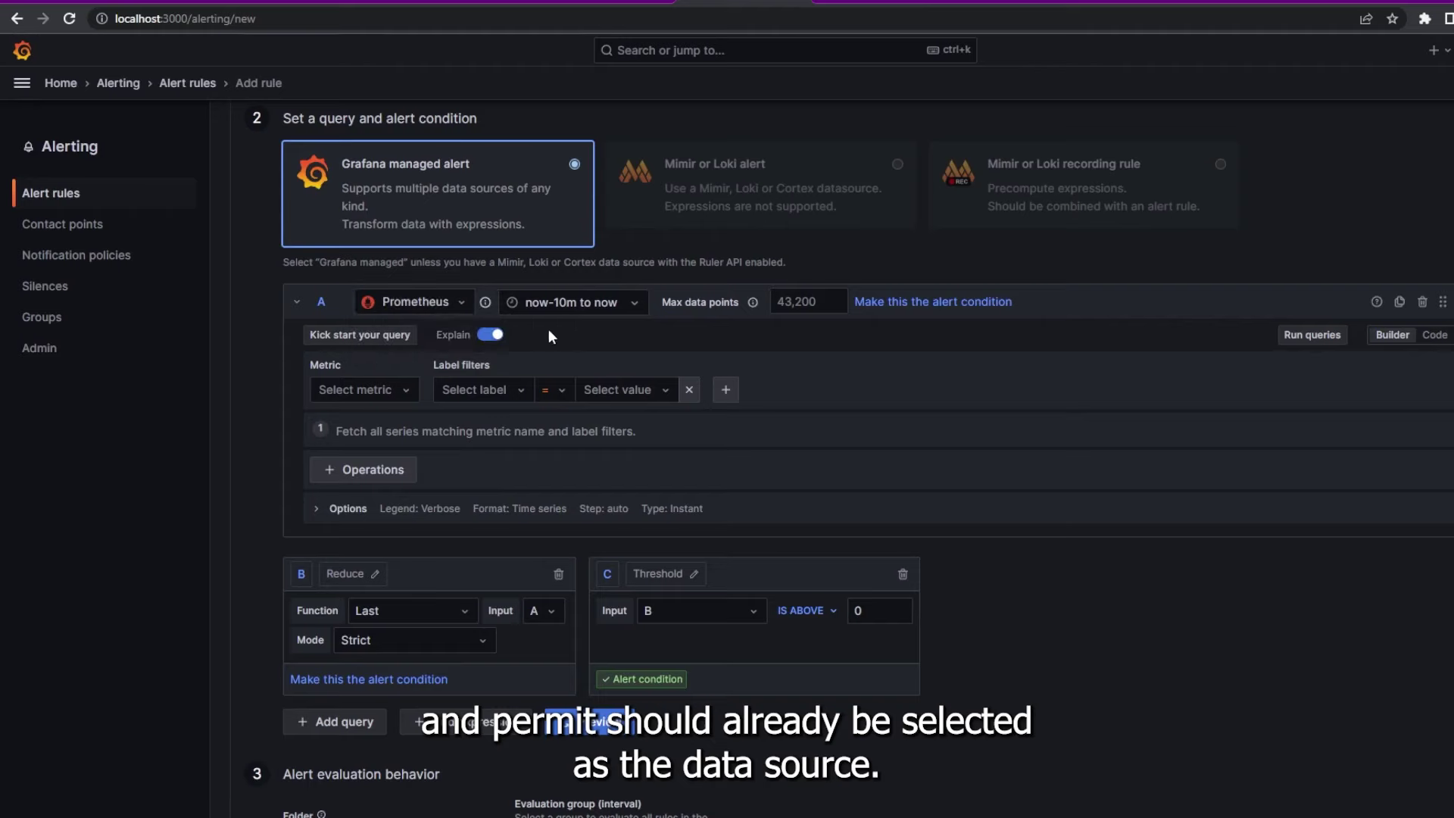
left_click(402, 393)
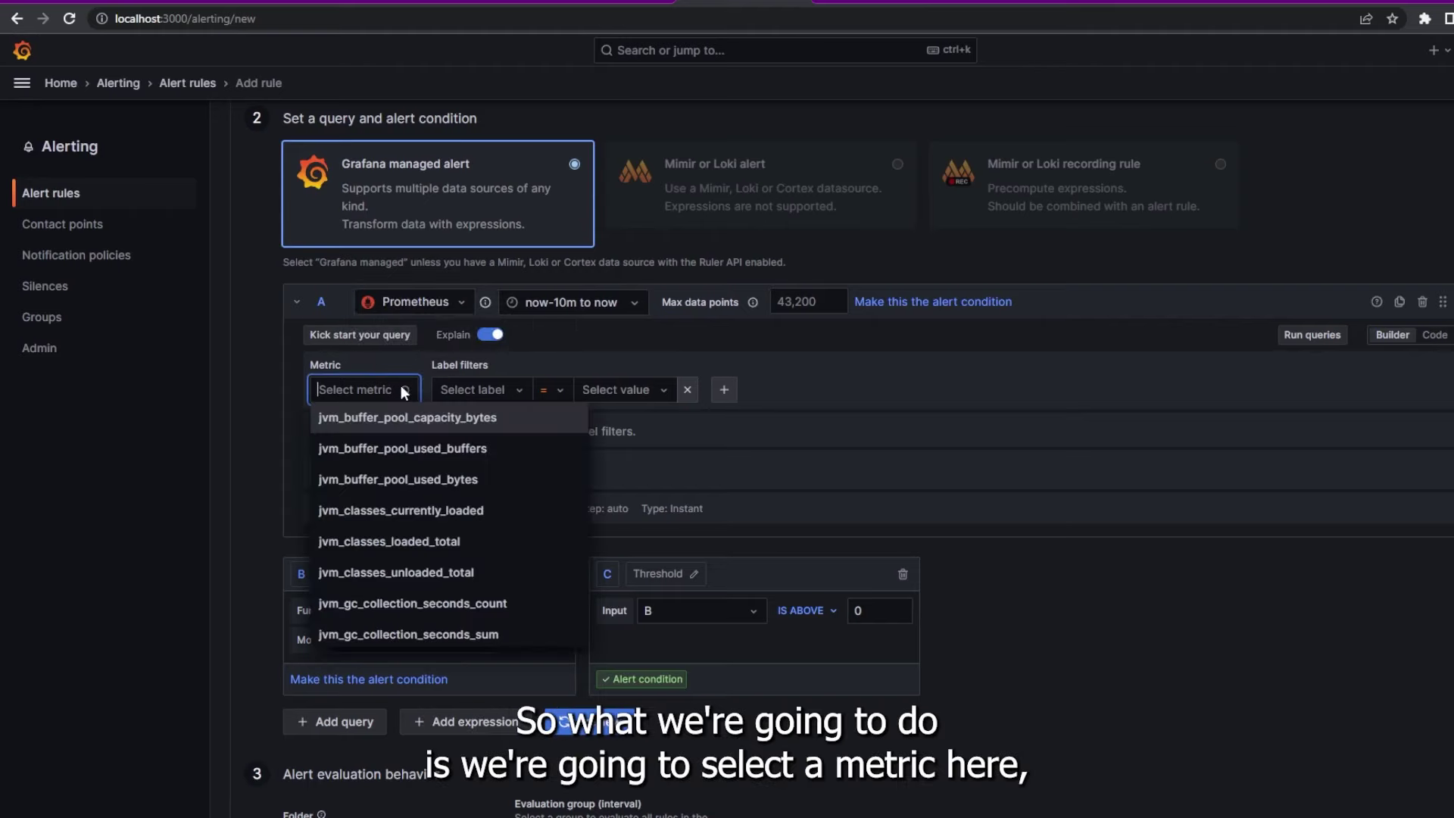
scroll(415, 507, "down", 10)
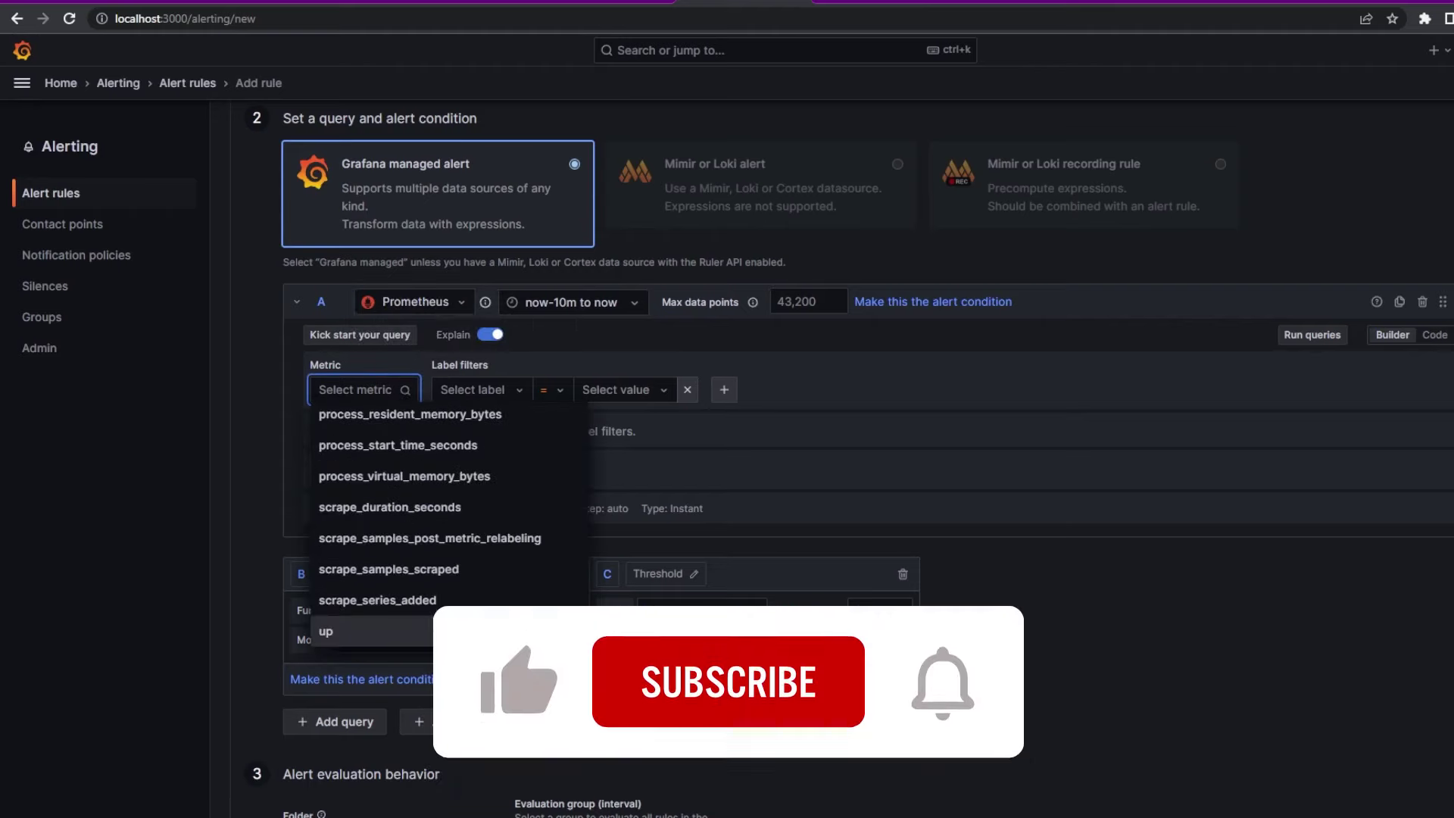
left_click(426, 632)
left_click(487, 392)
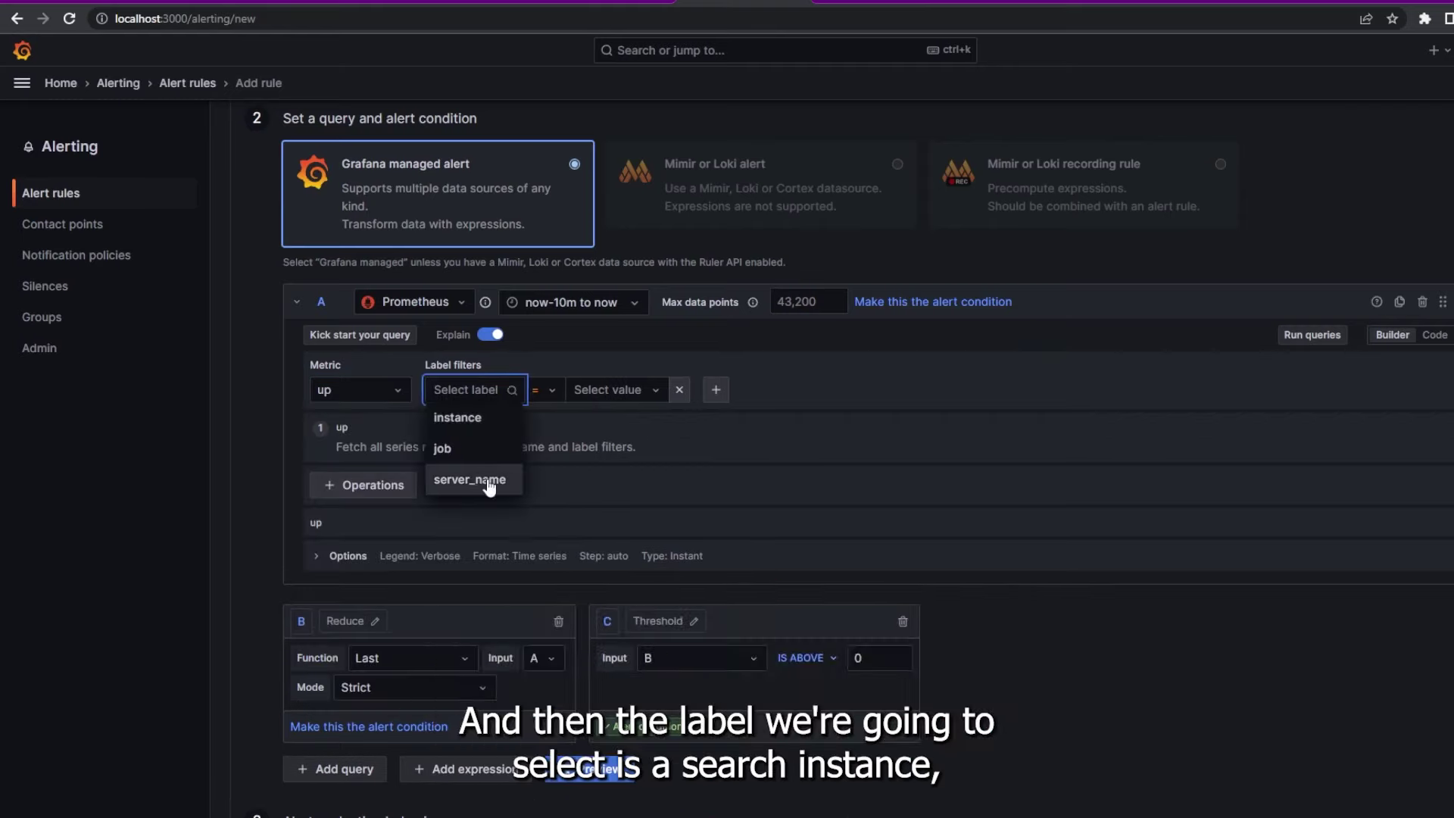
left_click(469, 417)
left_click(560, 389)
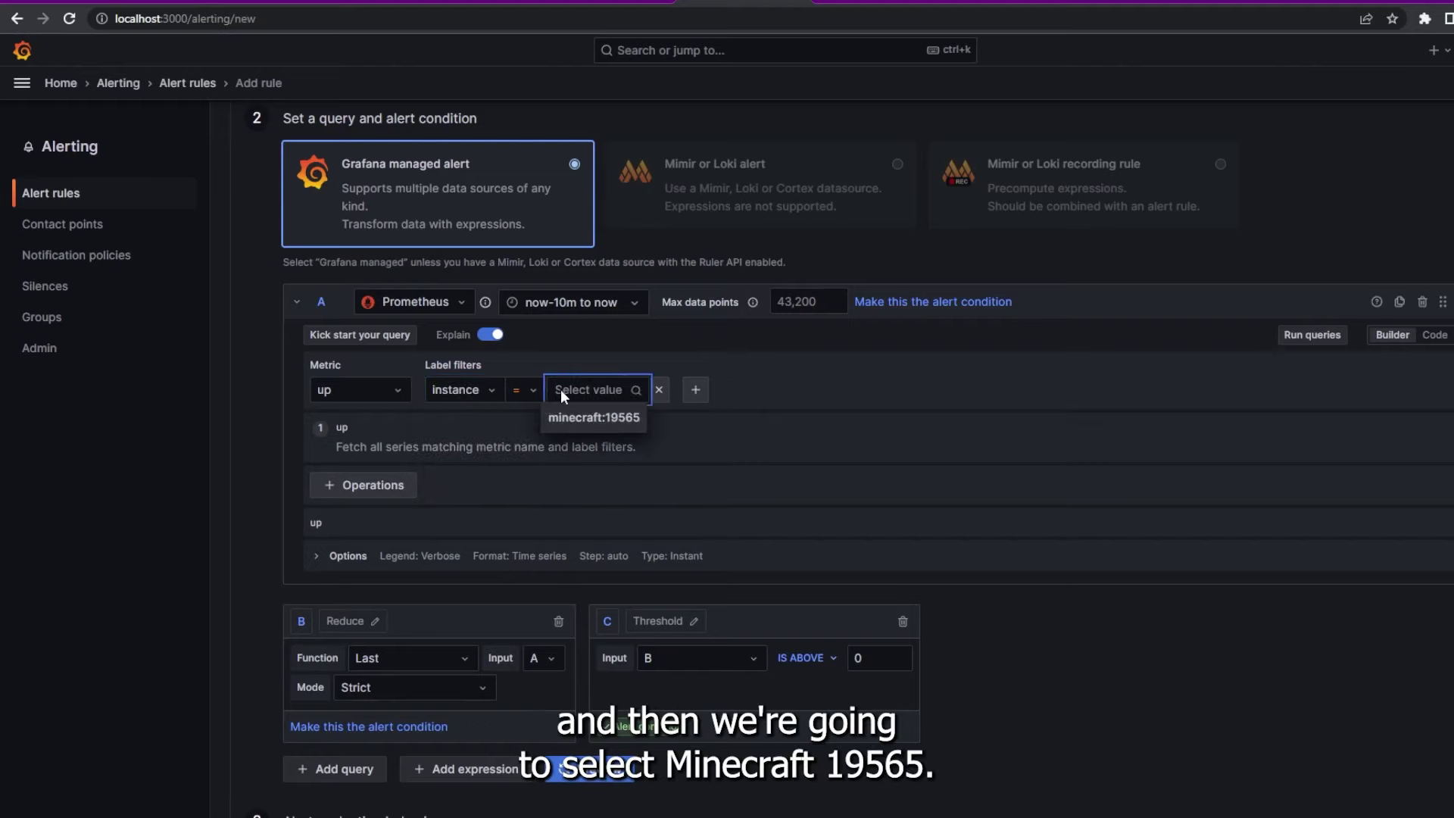